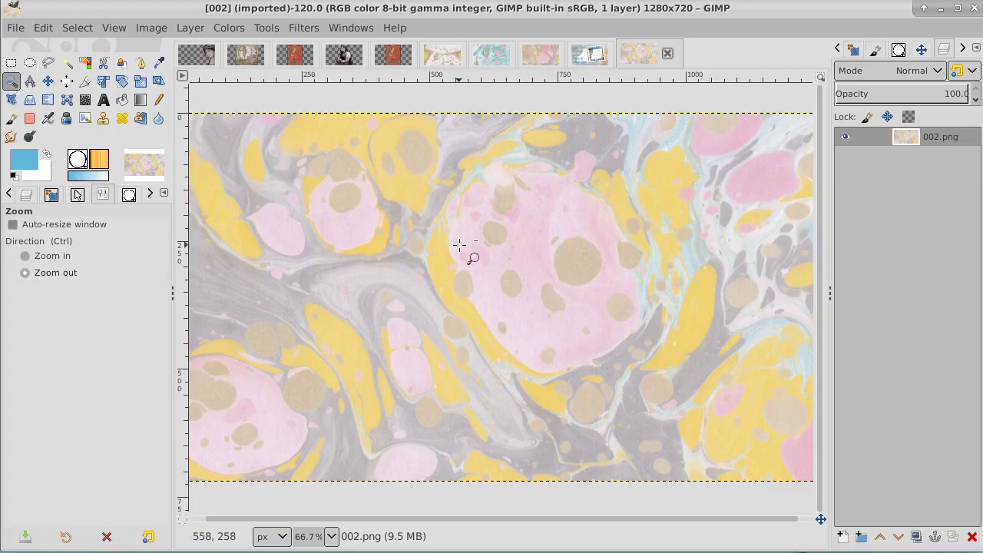
Step: Zoom out from 66.7% to 50% so the whole marbled-paper image fits the window
left_click(460, 244, "ctrl")
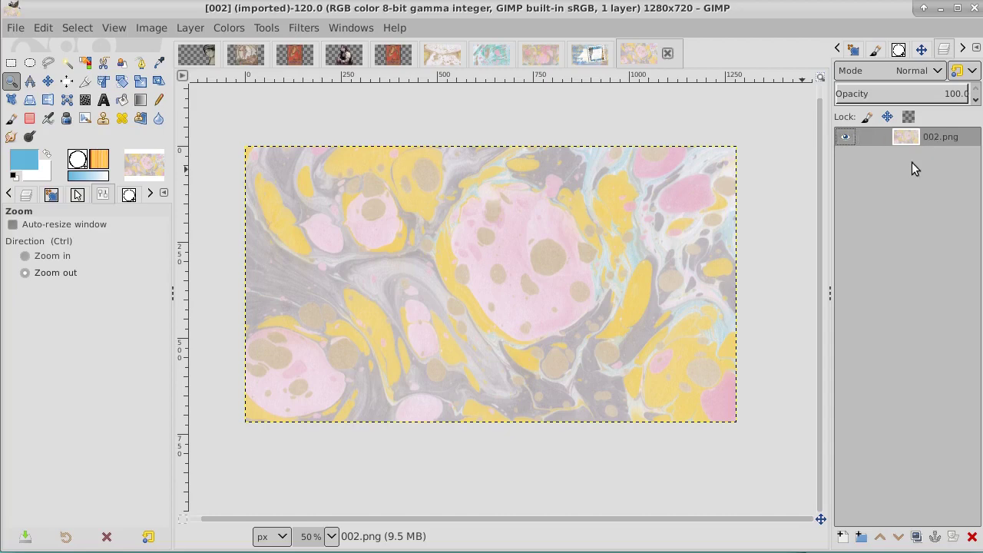
Step: Add a new transparent layer and lower it below 002.png
left_click(842, 536)
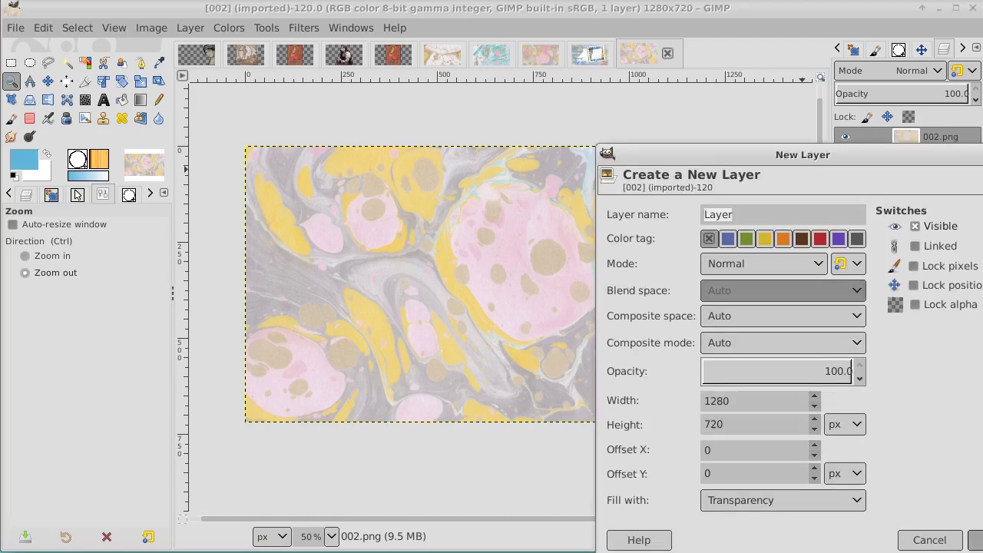
key("Return")
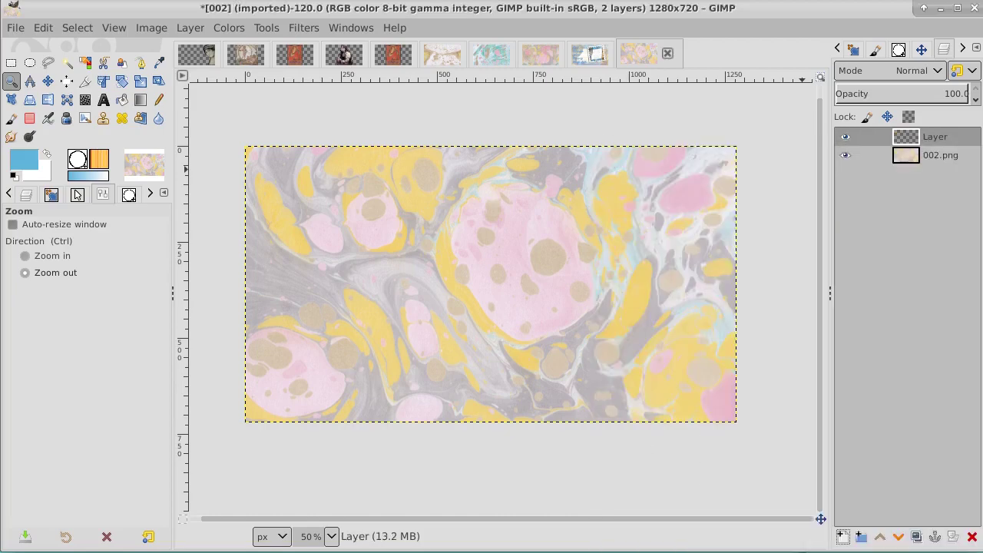
left_click(898, 536)
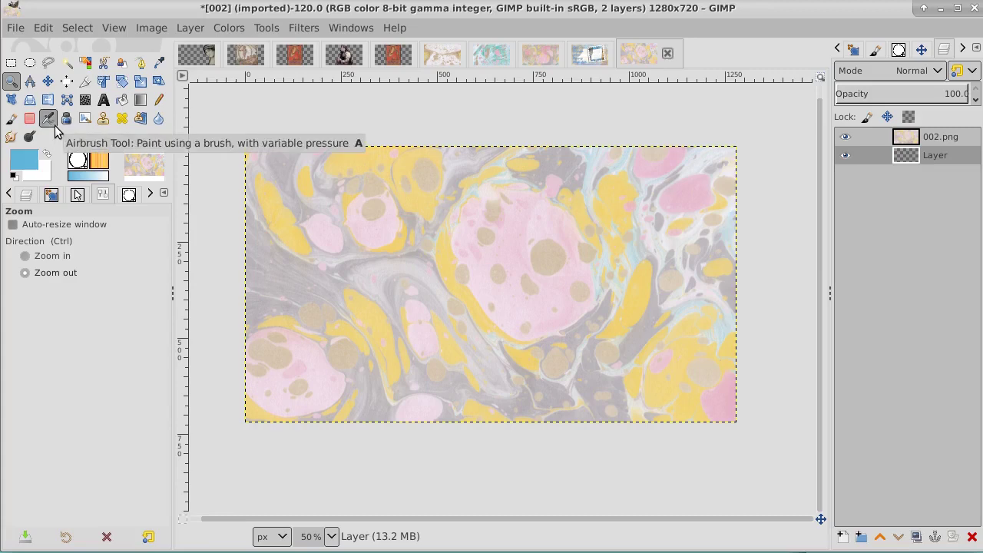
Step: Choose the Paintbrush with the bubble brush
left_click(10, 120)
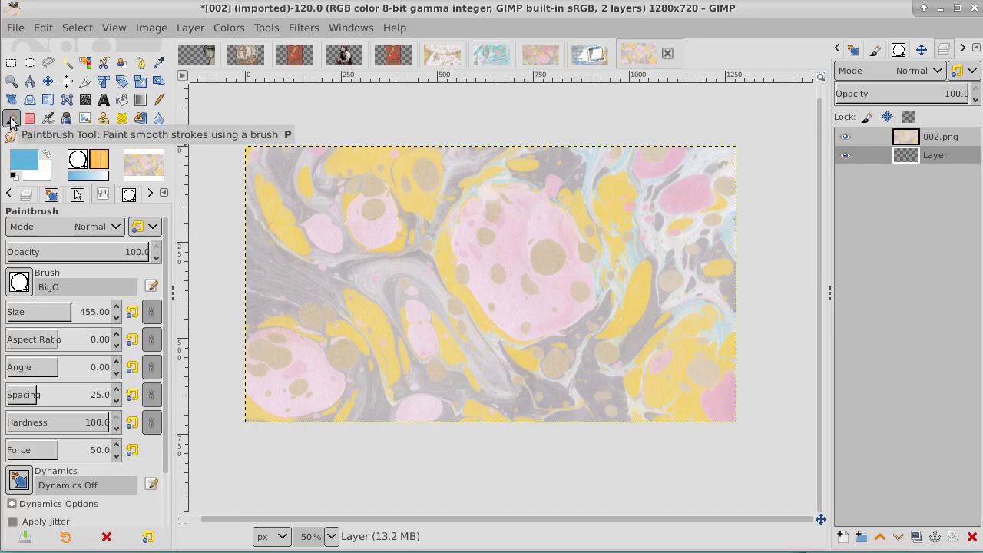
left_click(20, 283)
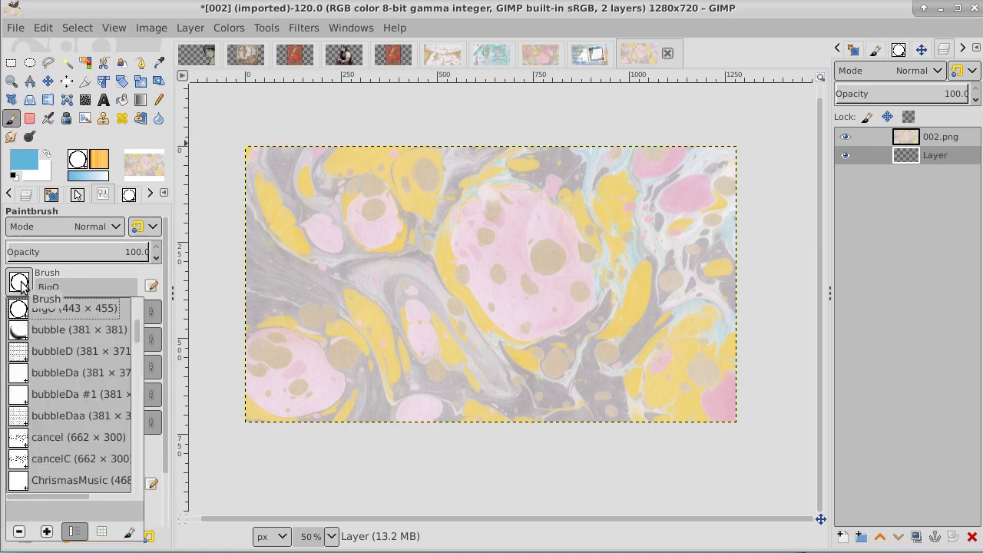
left_click(20, 331)
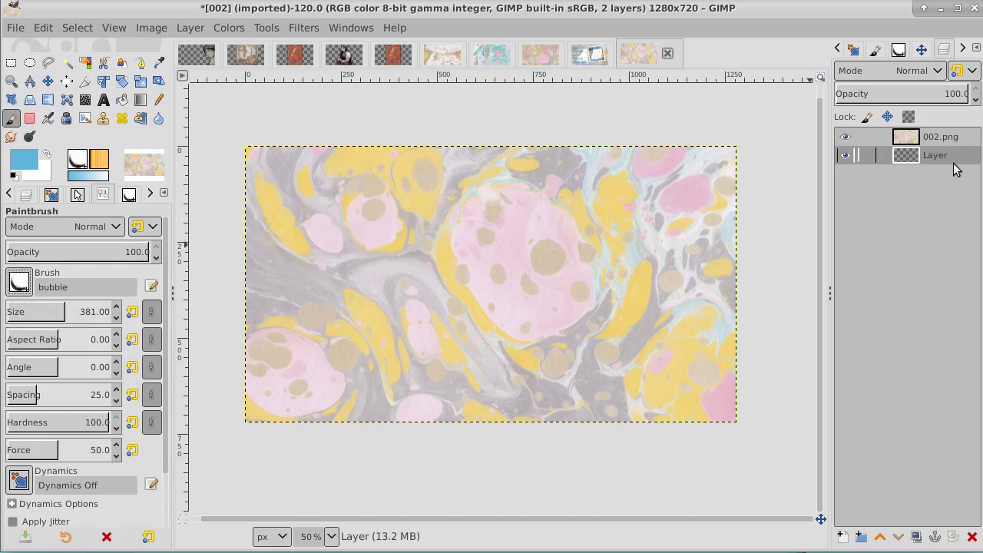
Step: Add transparent Layer #1 above the 002.png layer
left_click(952, 140)
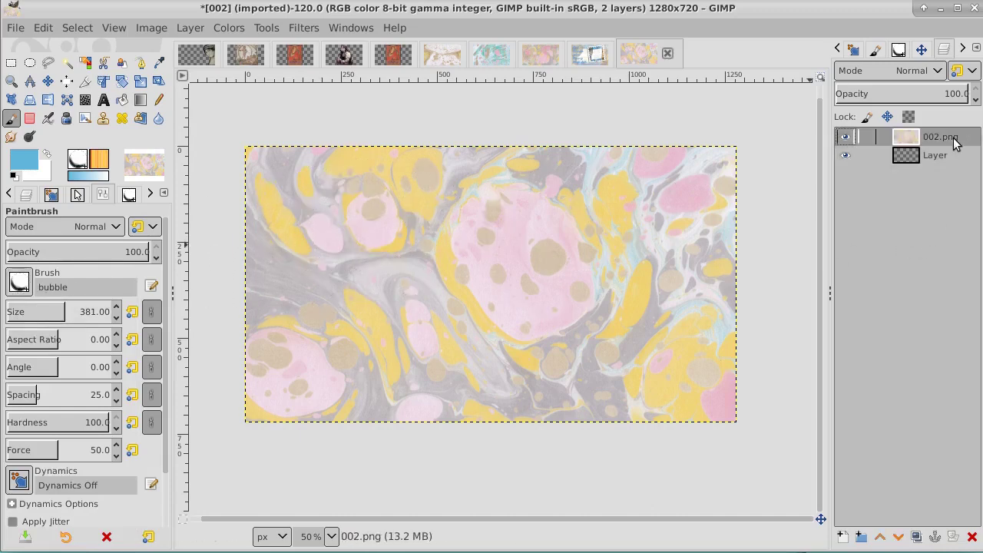
left_click(841, 536)
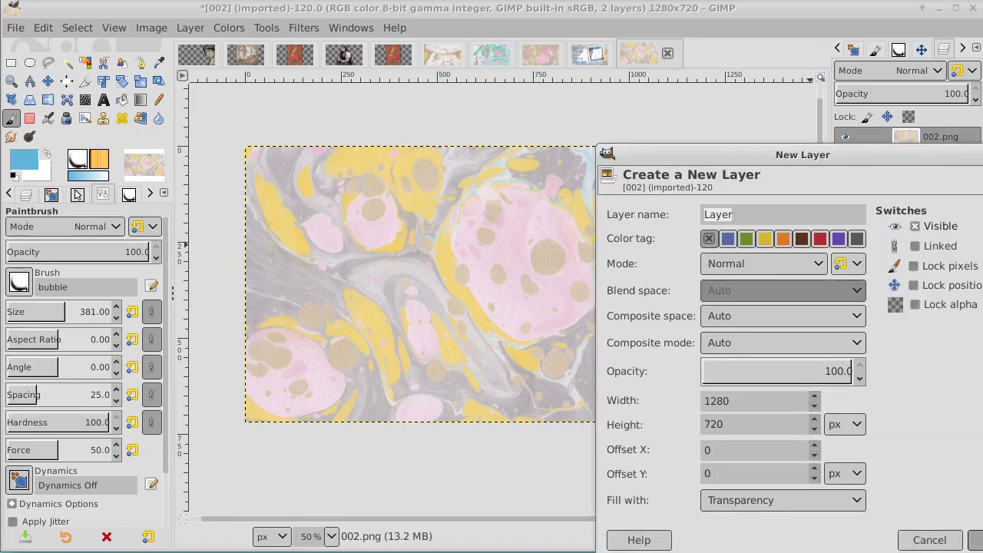
key("Return")
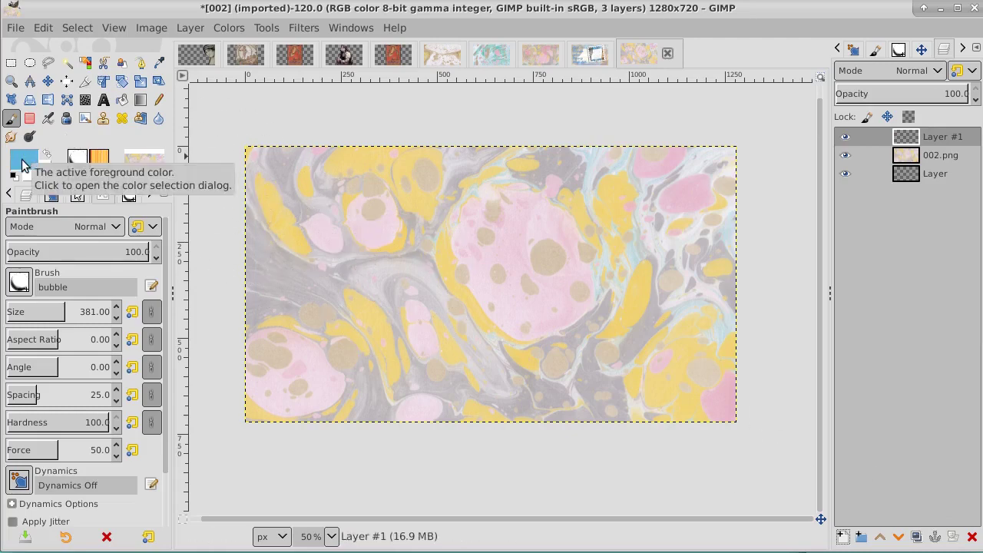
Step: Stamp one large size-381 bubble on Layer #1, then hide Layer #1 and activate 002.png
left_click(367, 233)
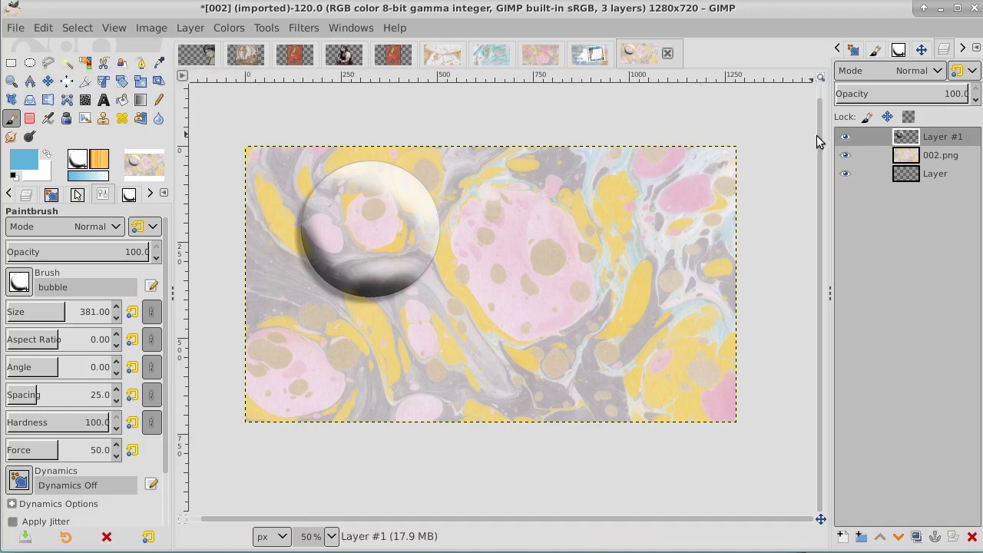
left_click(848, 139)
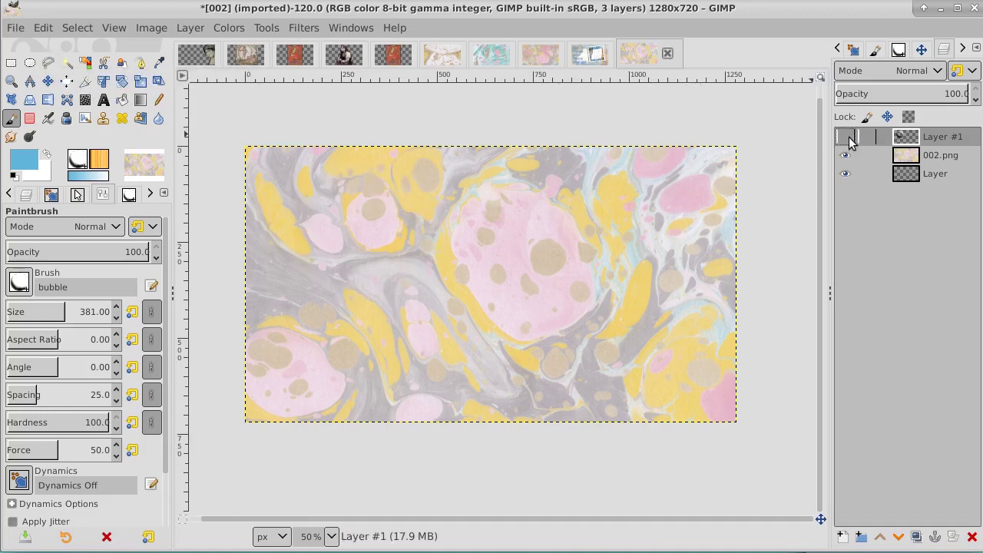
left_click(968, 161)
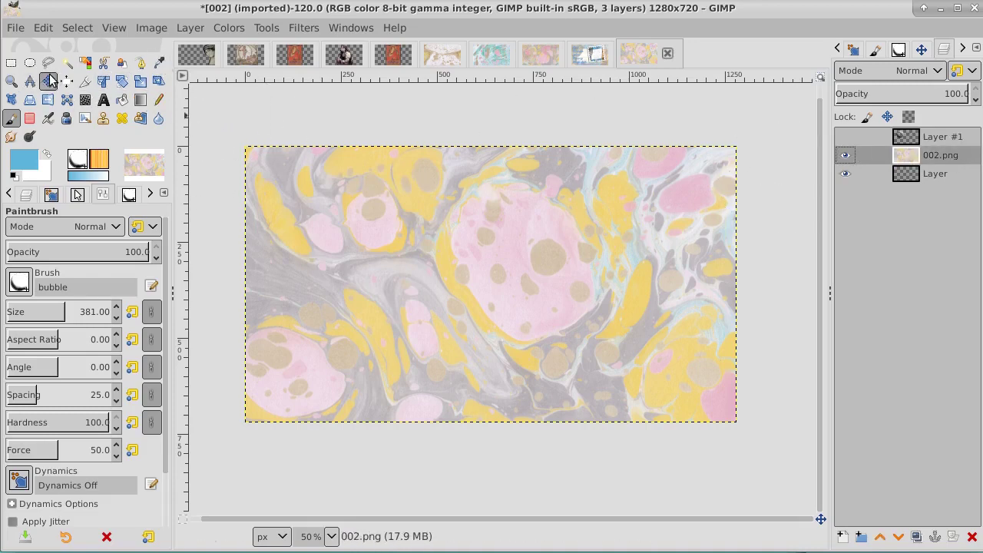
Step: Select the tan spots by colour, raising the threshold to catch more tan areas
left_click(86, 63)
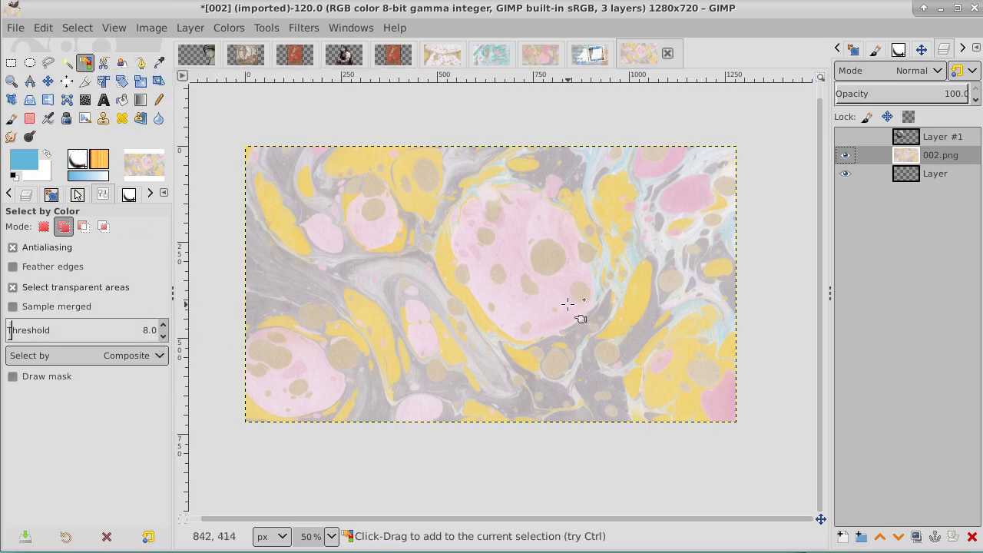
left_click(544, 245)
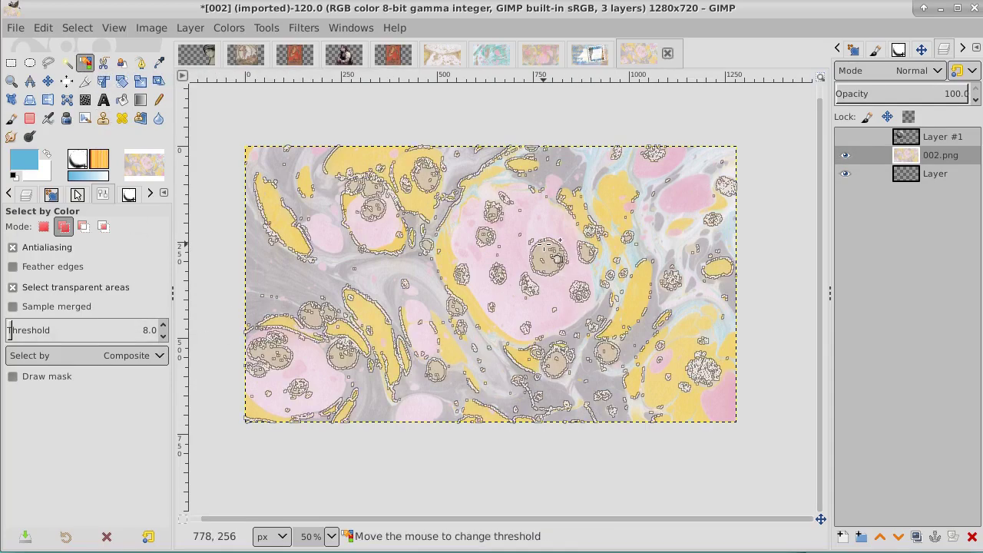
left_click_drag(545, 246, 556, 258)
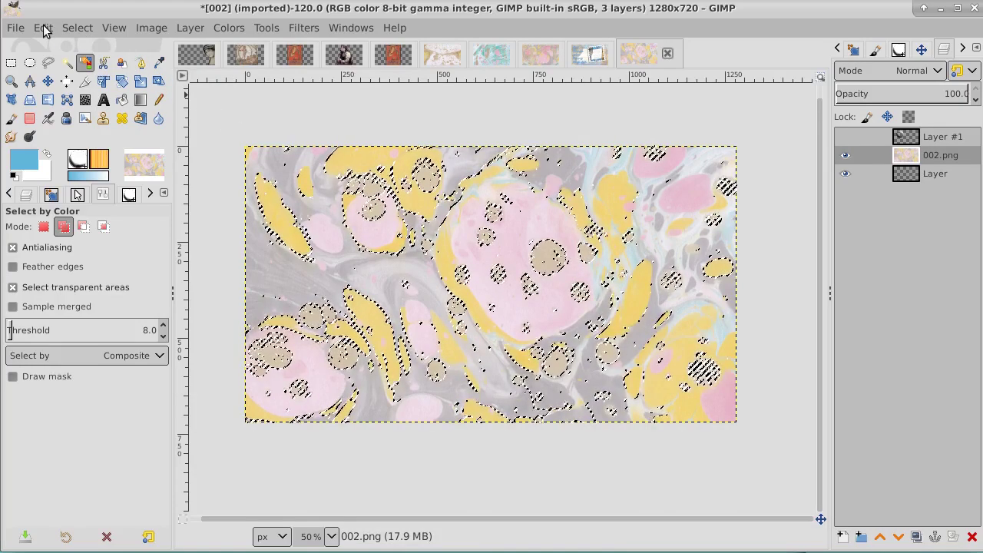
Step: Grow the colour selection by 3 px, then shrink it by 1 px
left_click(75, 28)
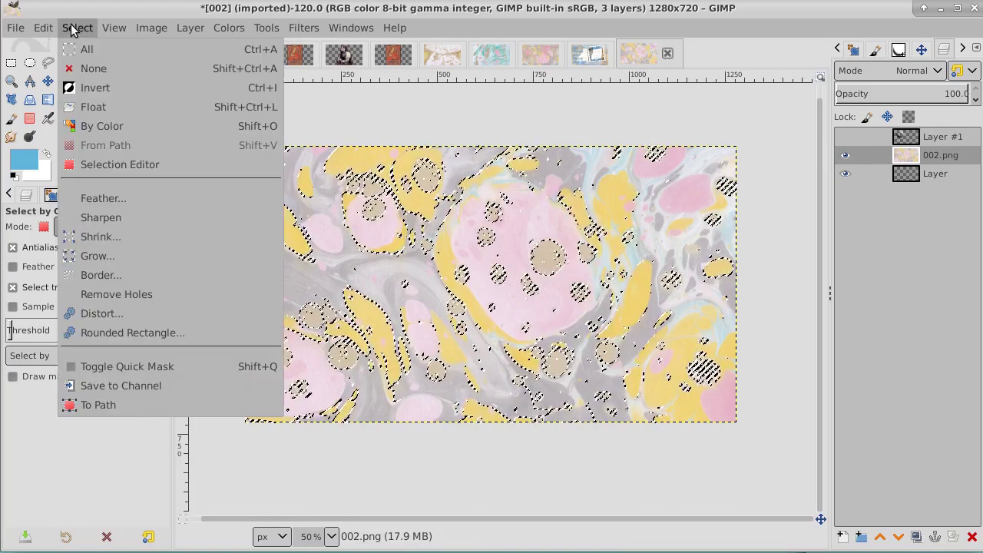
left_click(84, 257)
left_click(146, 268)
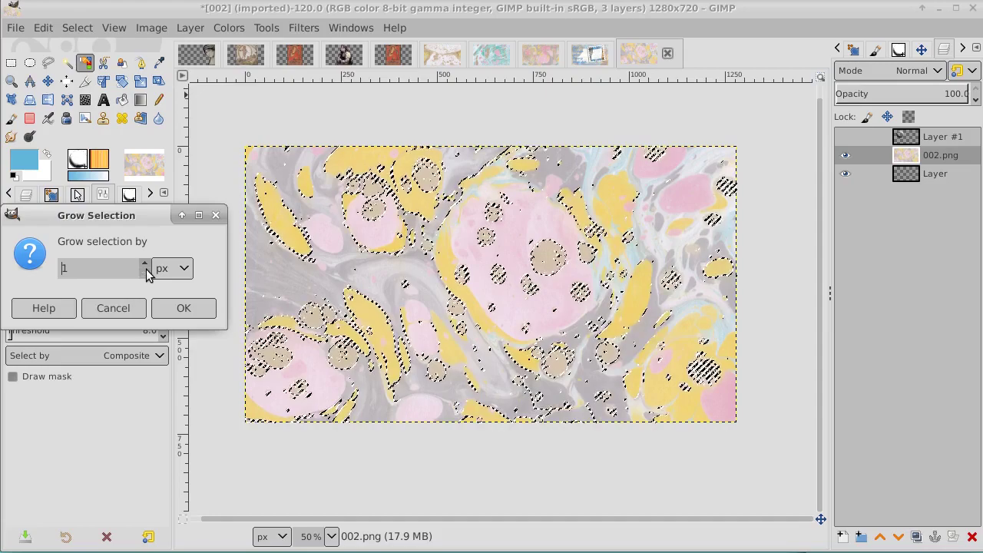
left_click(185, 307)
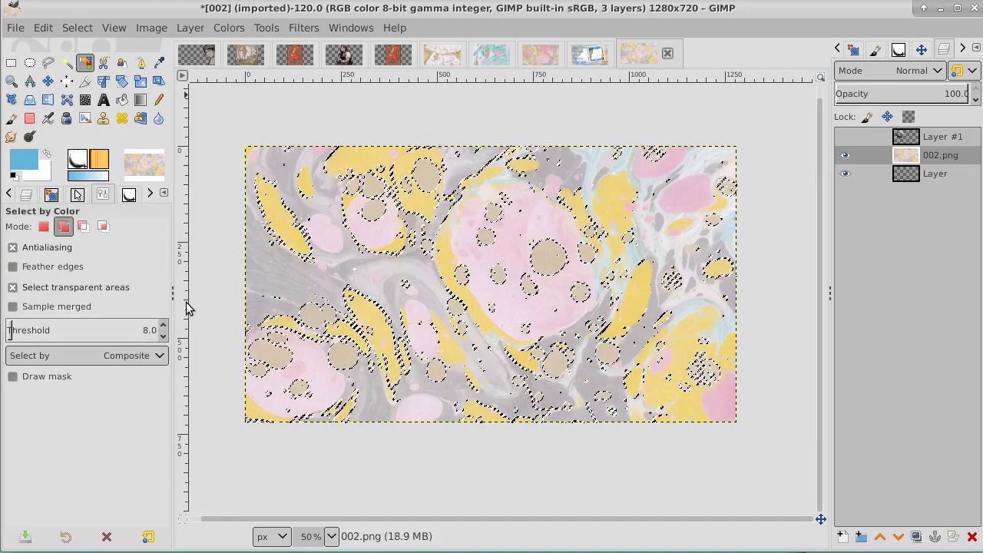
left_click(77, 28)
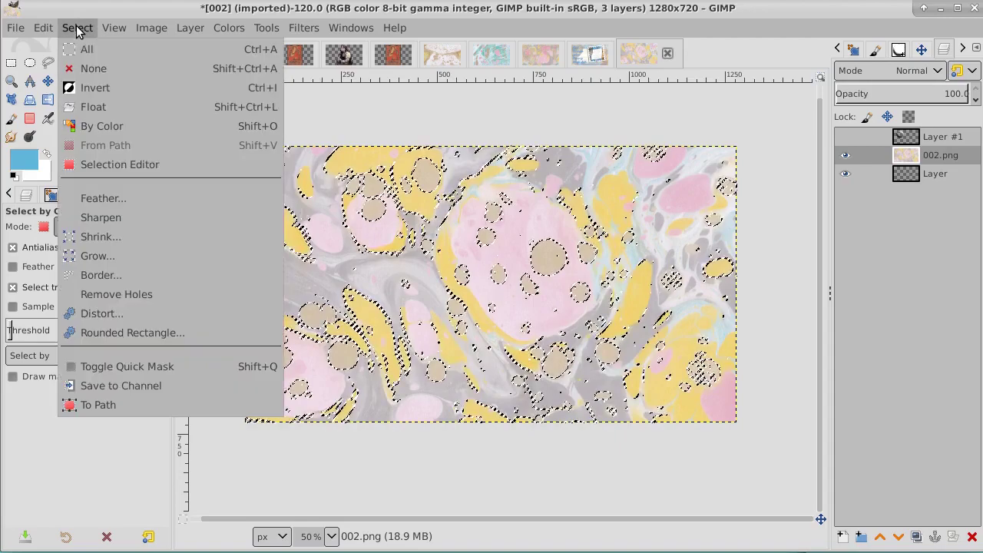
left_click(99, 235)
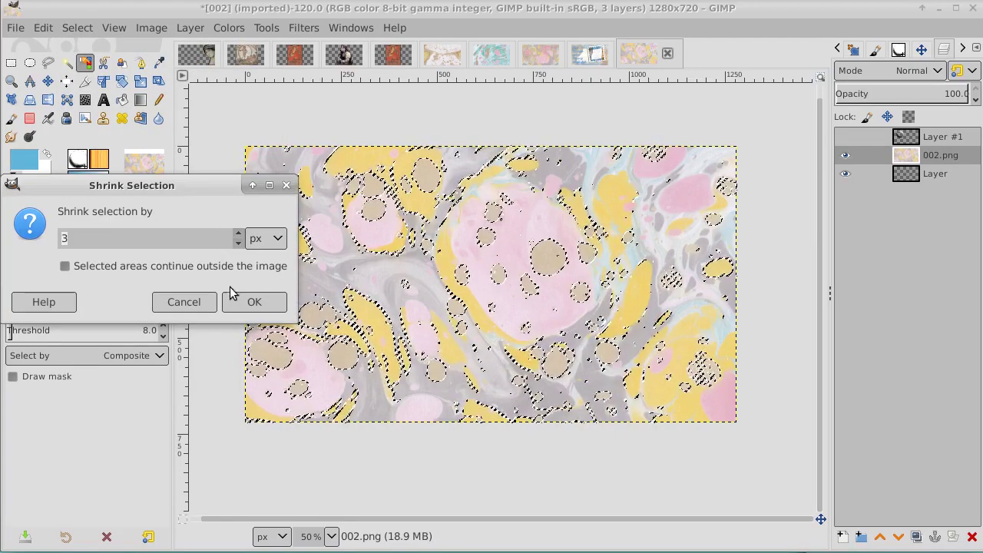
double_click(236, 245)
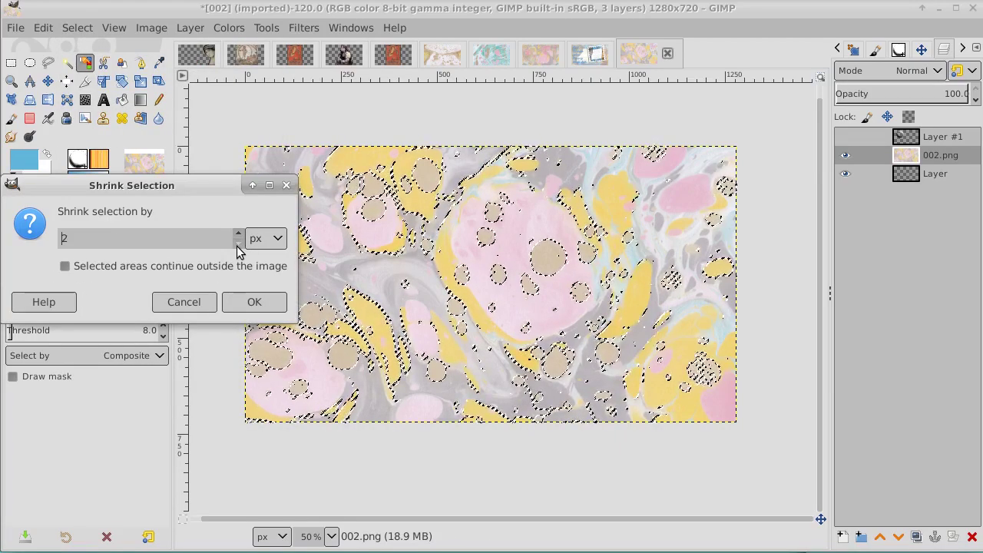
left_click(254, 302)
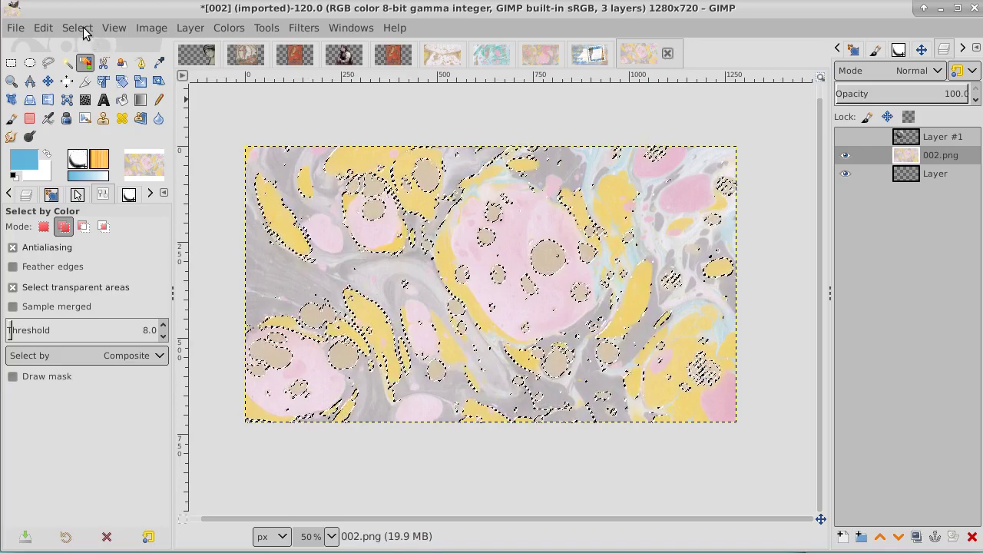
Step: Copy the selected tan spots and paste them as a new Pasted Layer
left_click(43, 28)
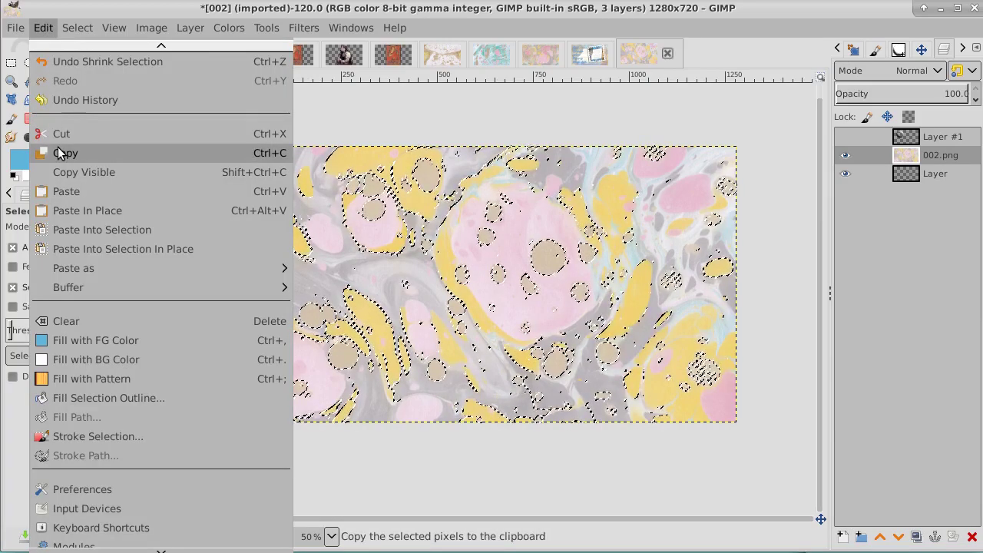
left_click(60, 152)
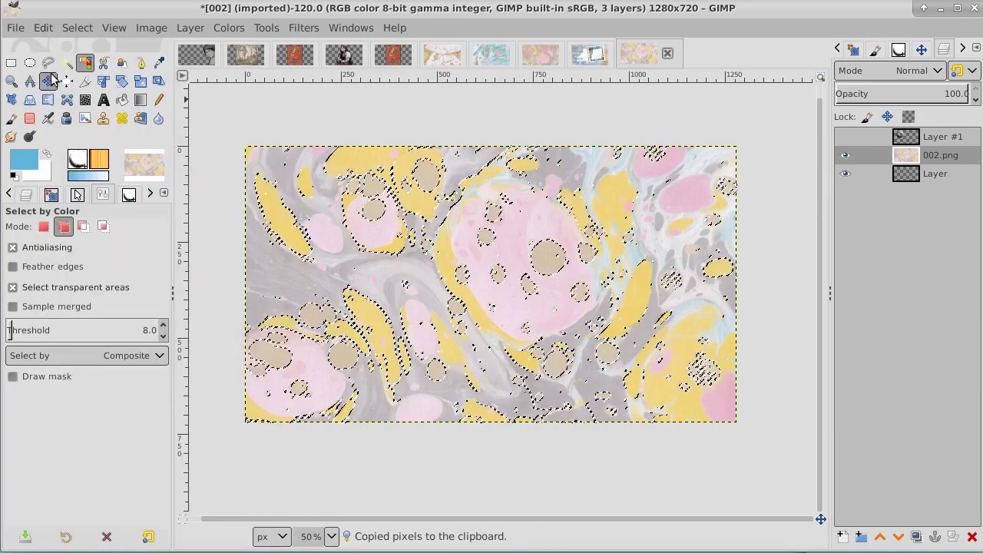
left_click(43, 27)
mouse_move(111, 290)
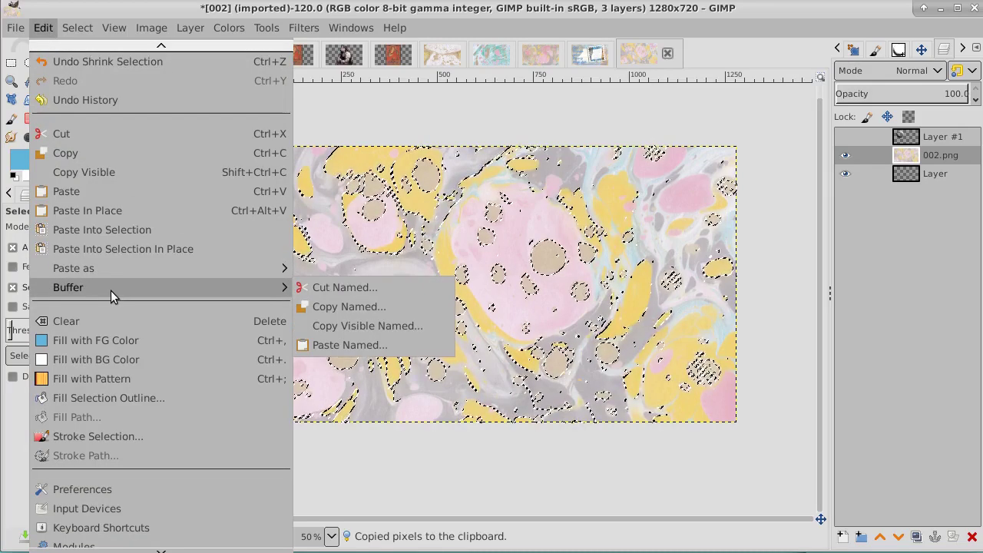
left_click(123, 208)
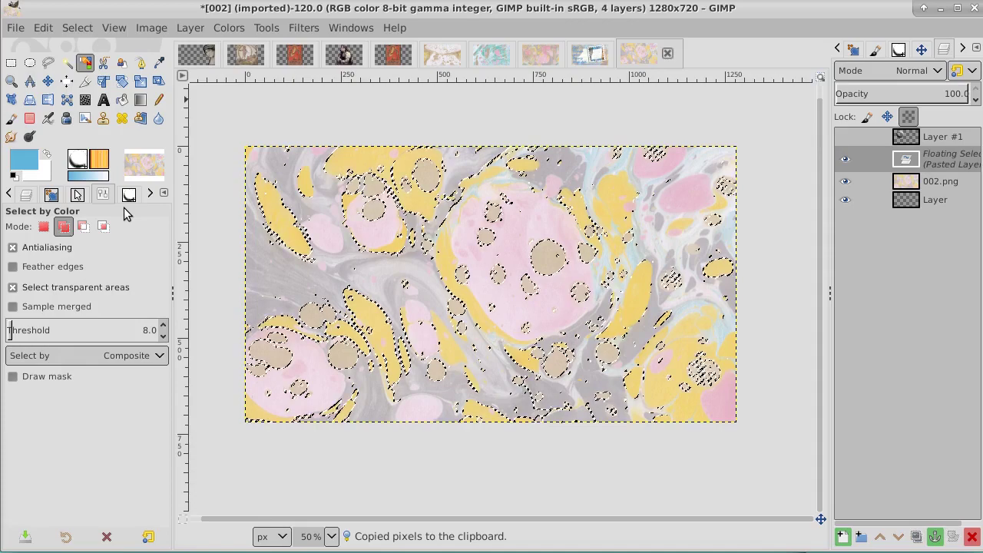
right_click(948, 161)
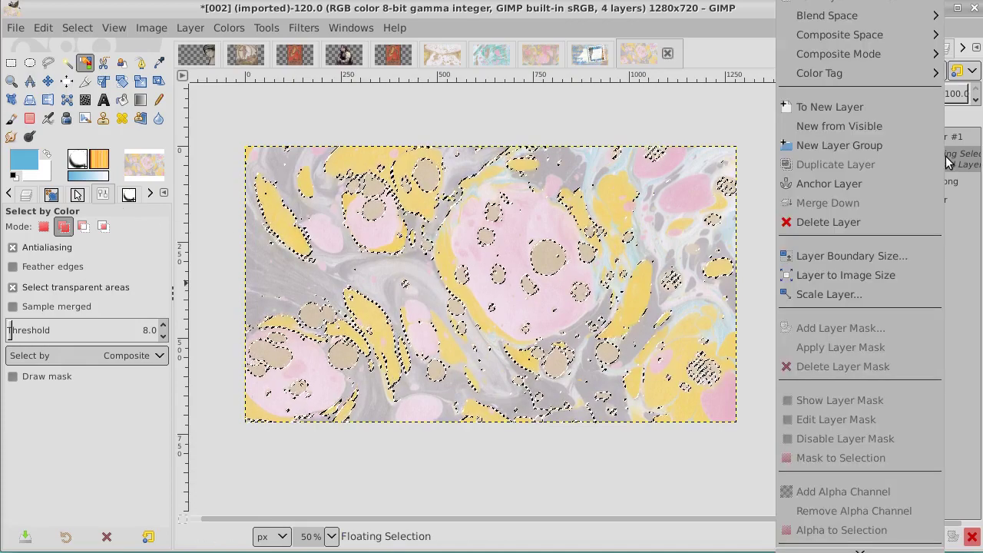
left_click(887, 106)
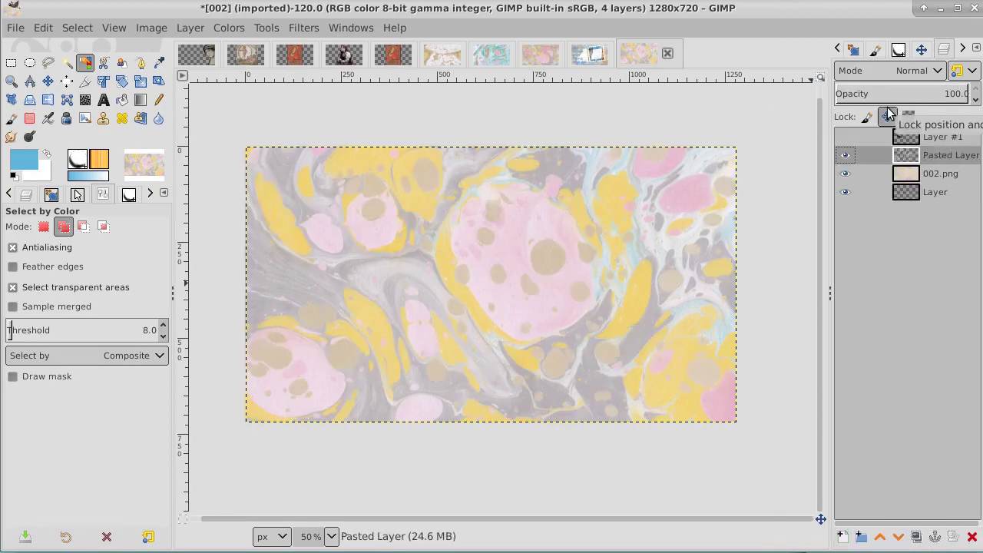
Step: Toggle 002.png and Pasted Layer visibility to check the spots, then activate 002.png
left_click(846, 174)
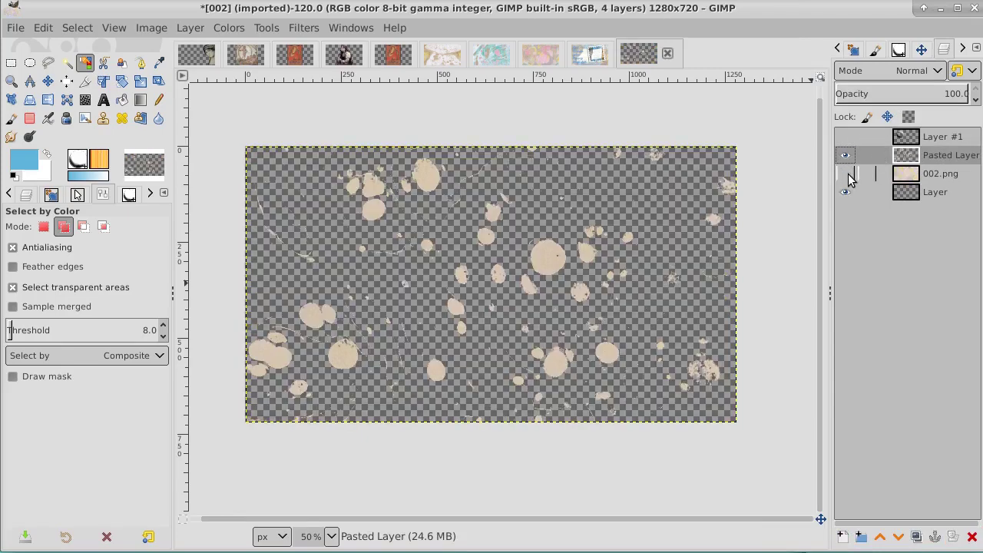
left_click(846, 174)
left_click(845, 156)
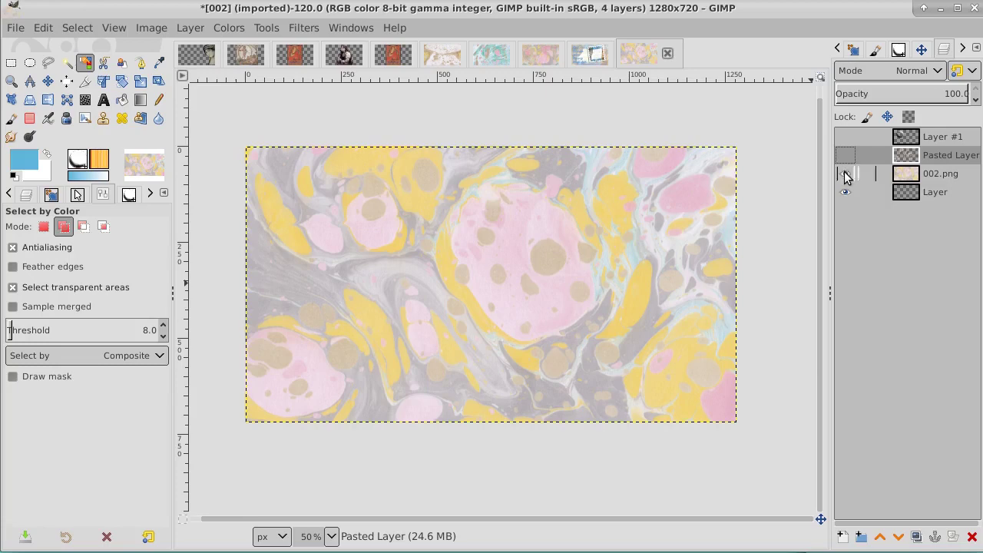
left_click(846, 156)
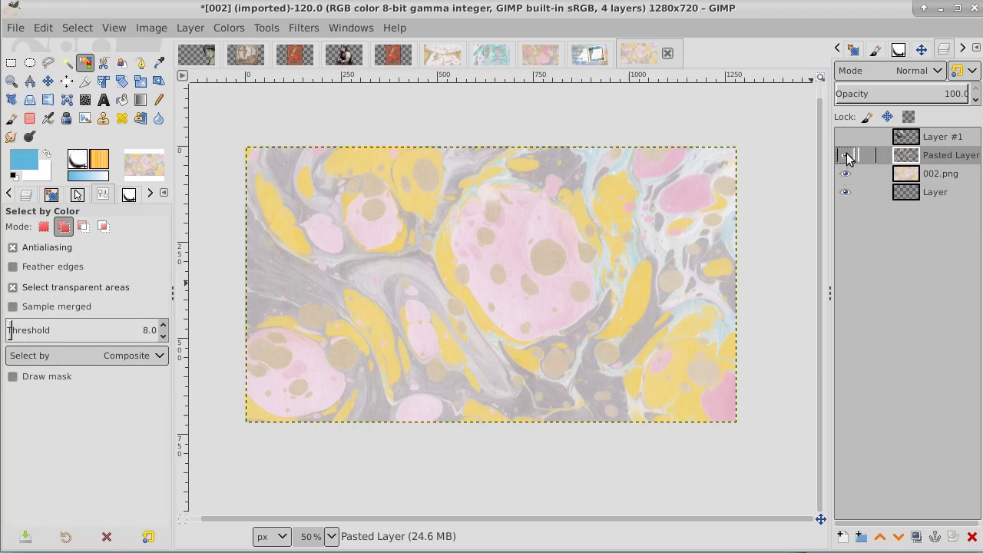
left_click(945, 175)
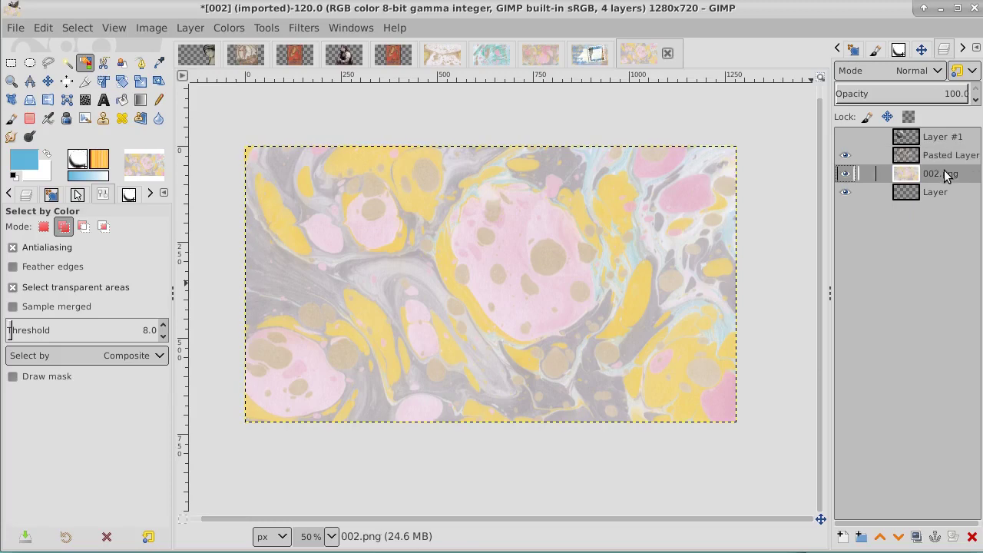
Step: Add Layer #2, hide 002.png, and resize the Pasted Layer to the full image size
left_click(842, 535)
key("Return")
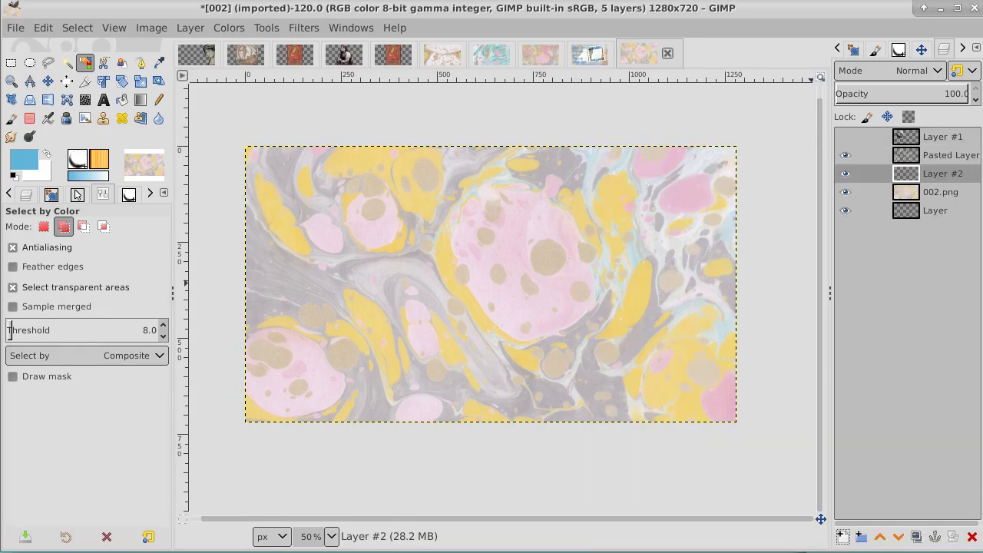
left_click(959, 155)
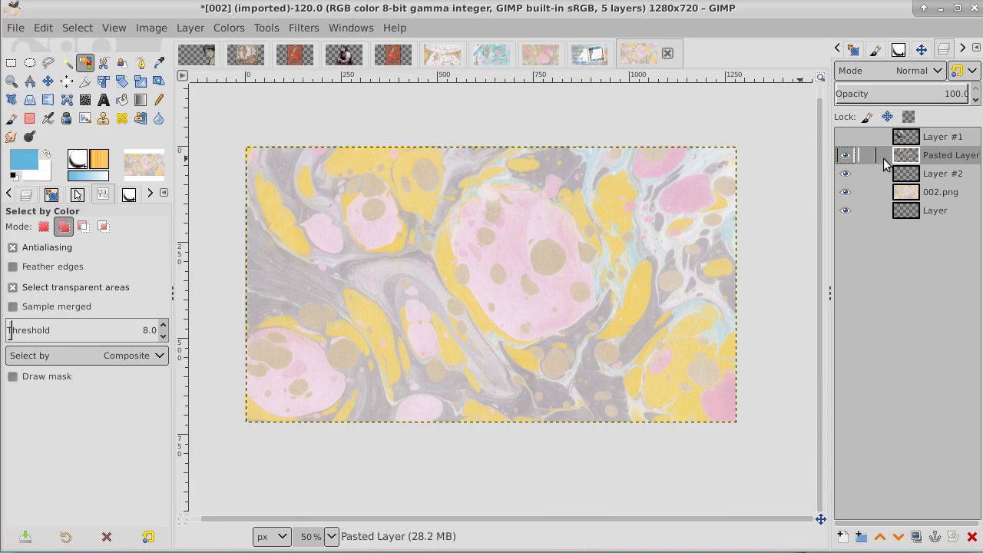
left_click(844, 192)
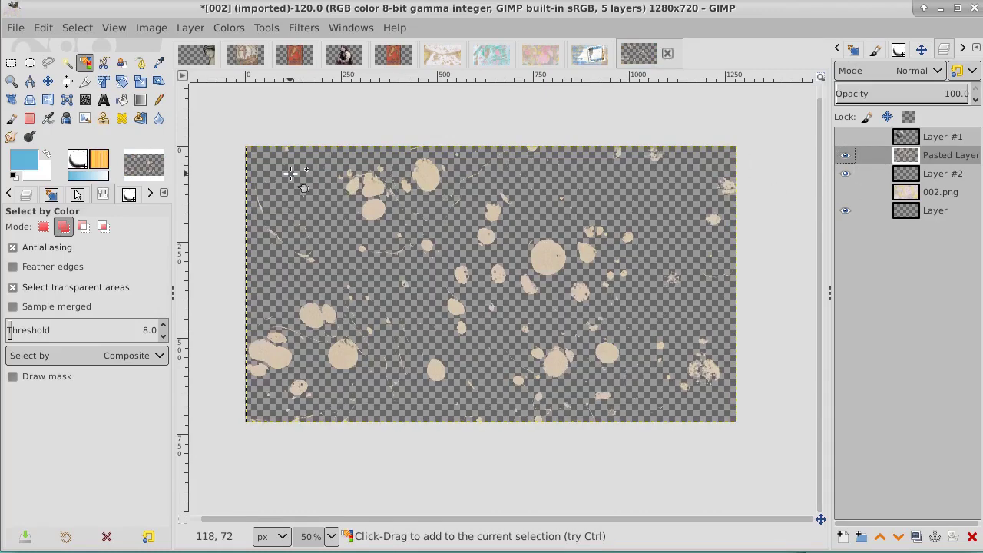
right_click(948, 157)
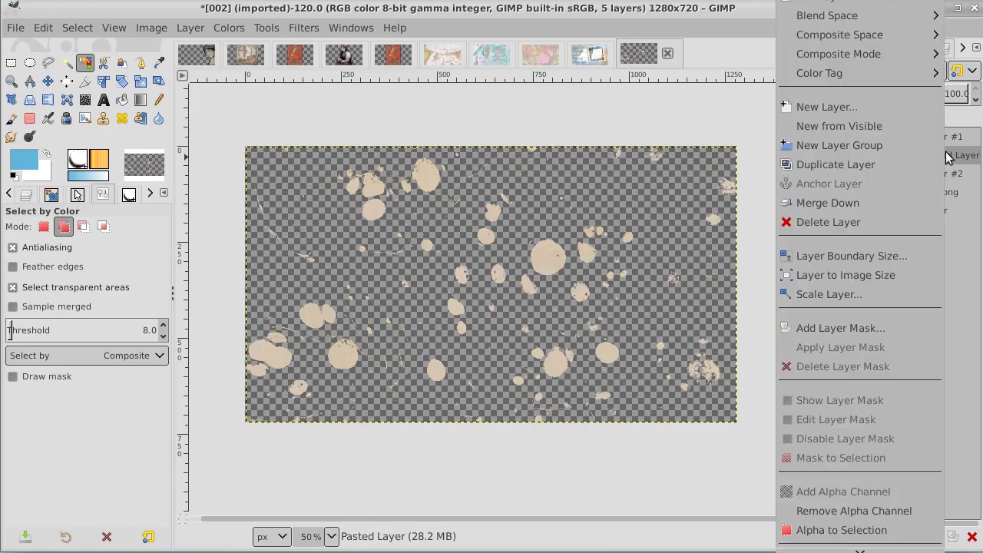
left_click(881, 275)
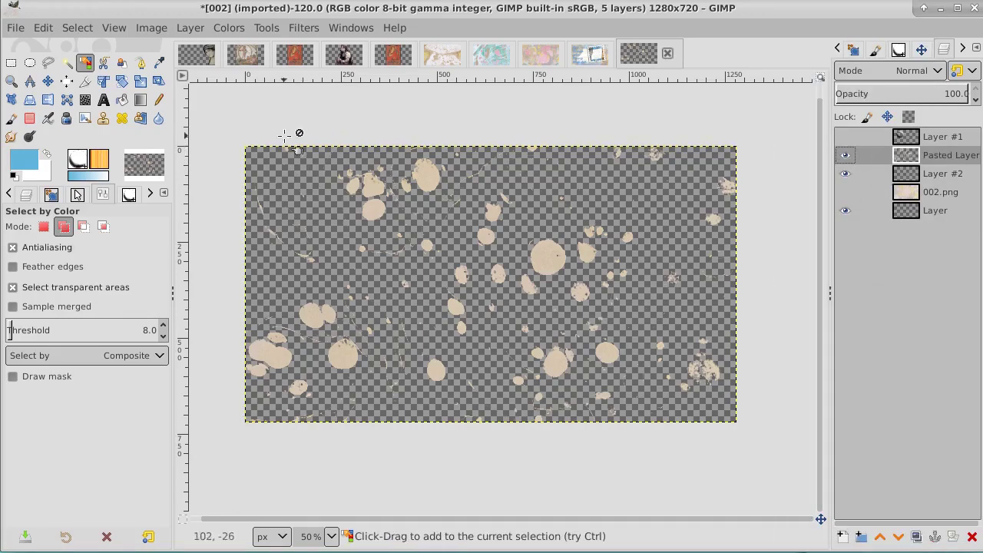
Step: Select the tan spots by inverting a transparency selection, then activate Layer #2 and hide Pasted Layer
left_click(287, 167)
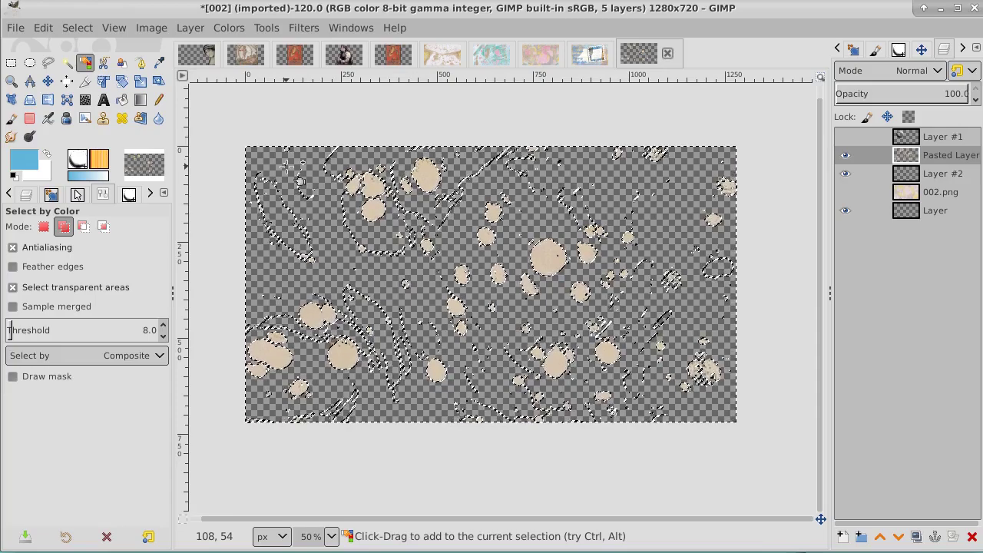
left_click(80, 29)
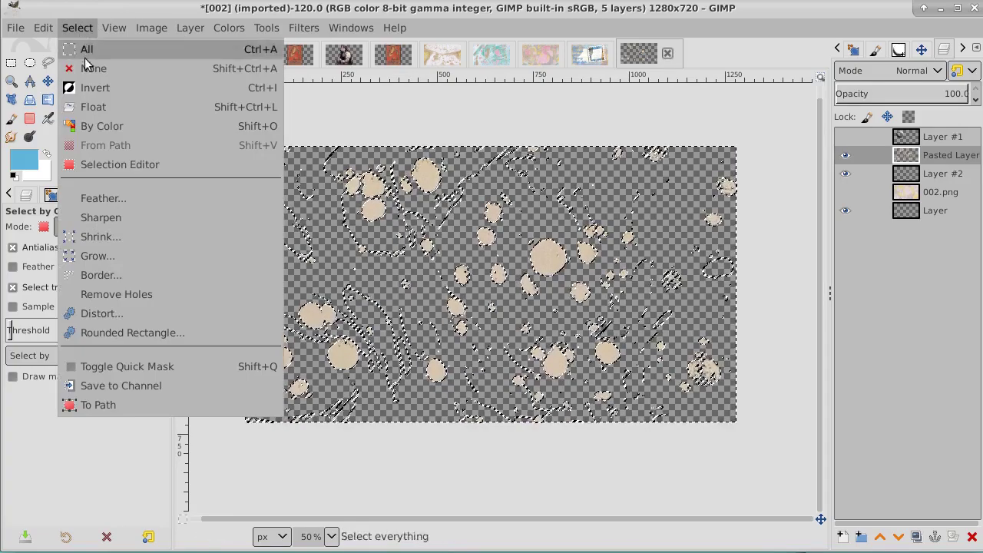
left_click(90, 88)
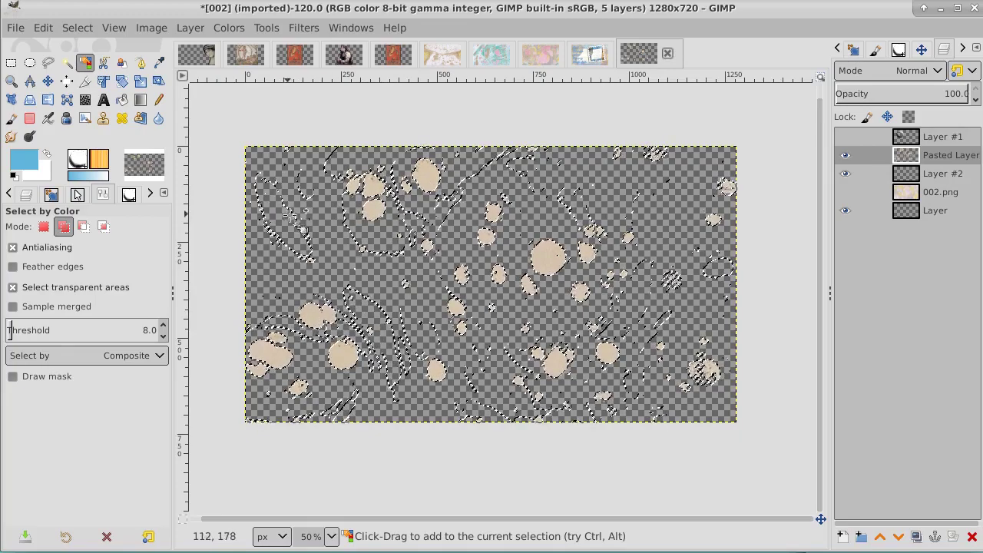
left_click(952, 173)
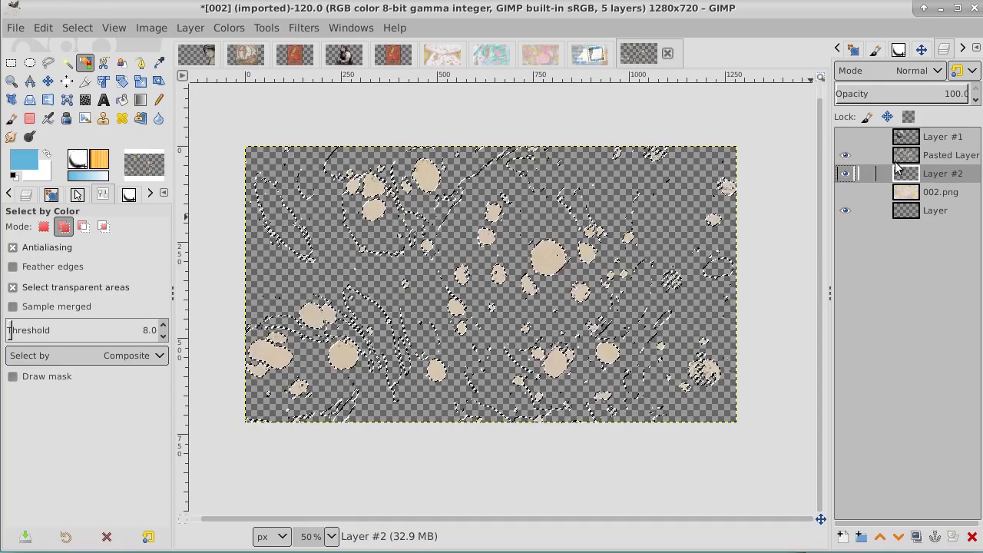
left_click(844, 158)
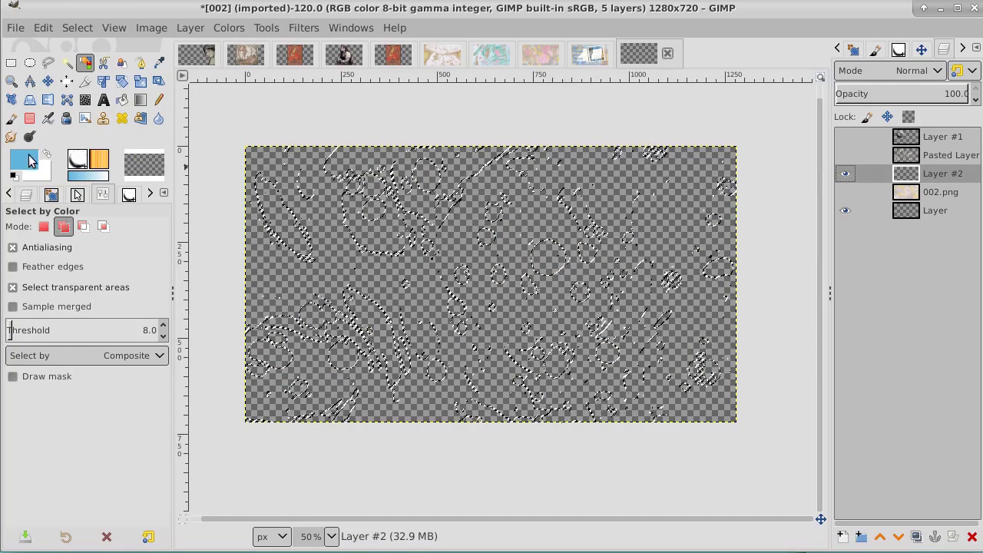
Step: Bucket-fill the spot shapes and leftover thin strokes solid black on Layer #2, then show 002.png
left_click(12, 176)
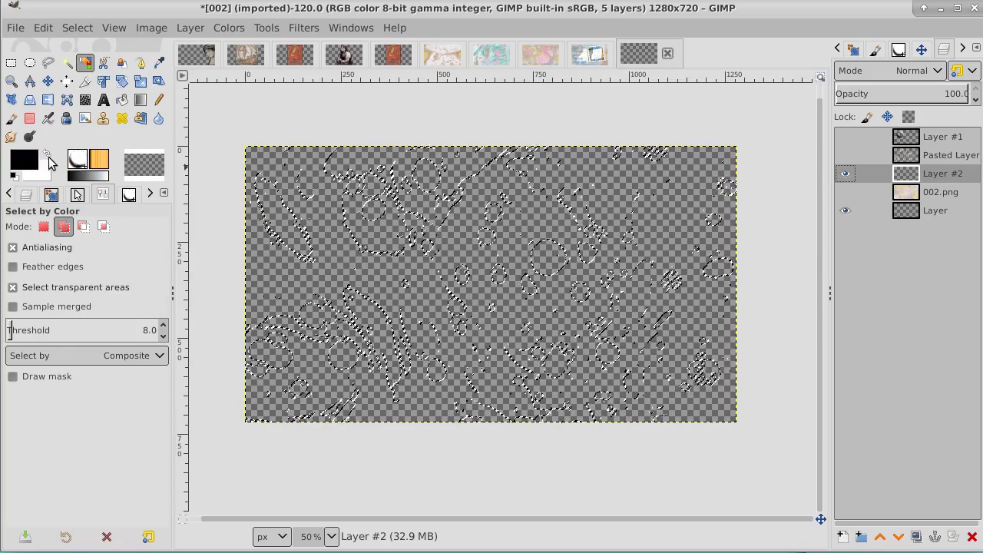
left_click(123, 101)
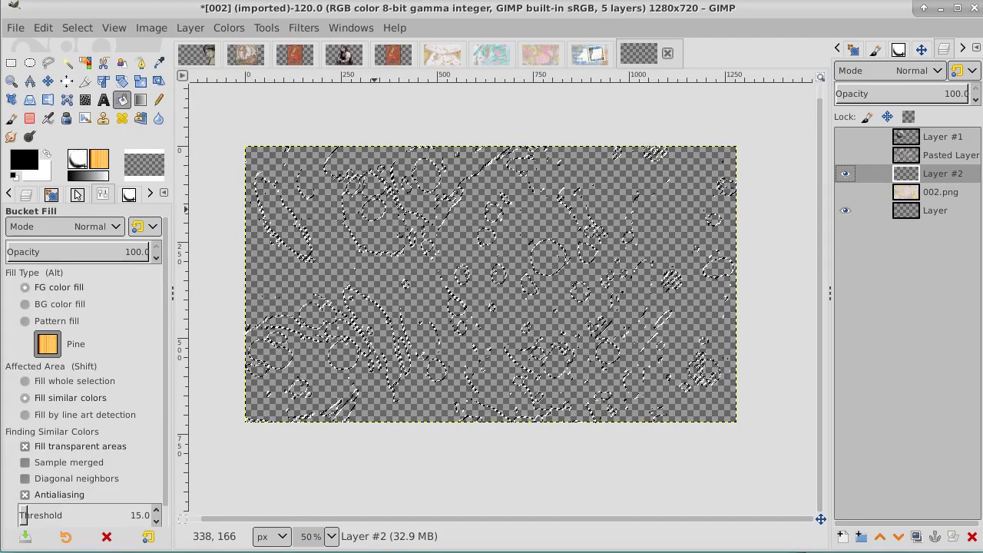
left_click(393, 243)
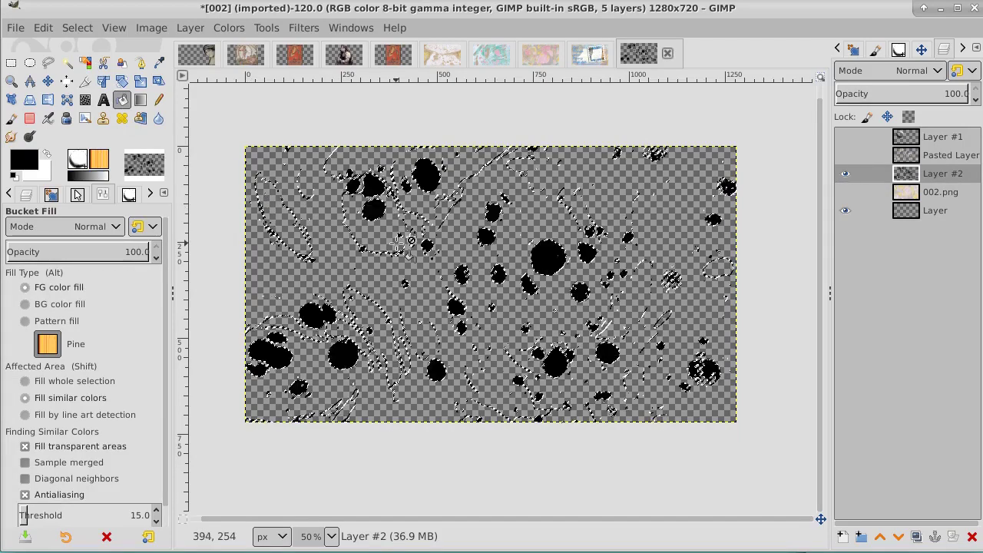
left_click(81, 29)
left_click(83, 66)
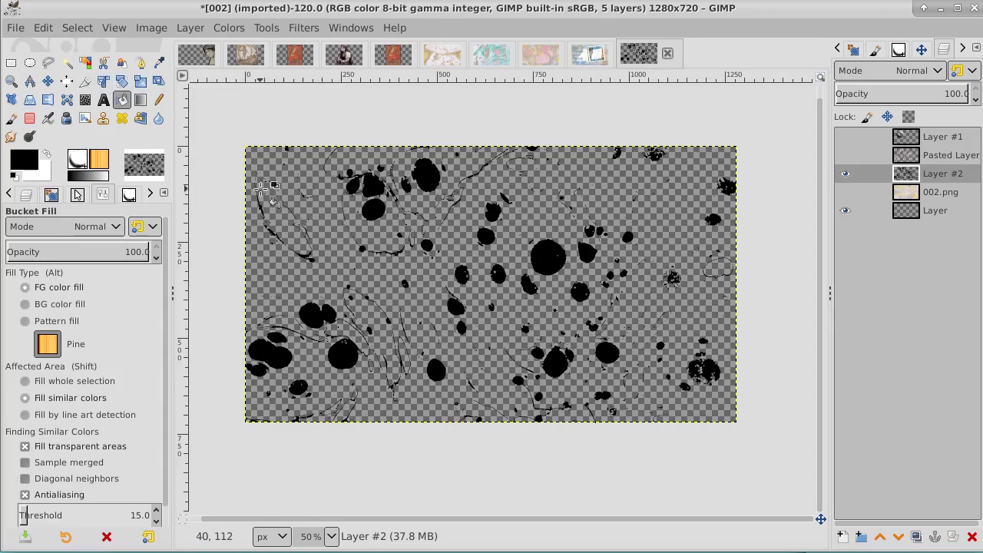
left_click(314, 250)
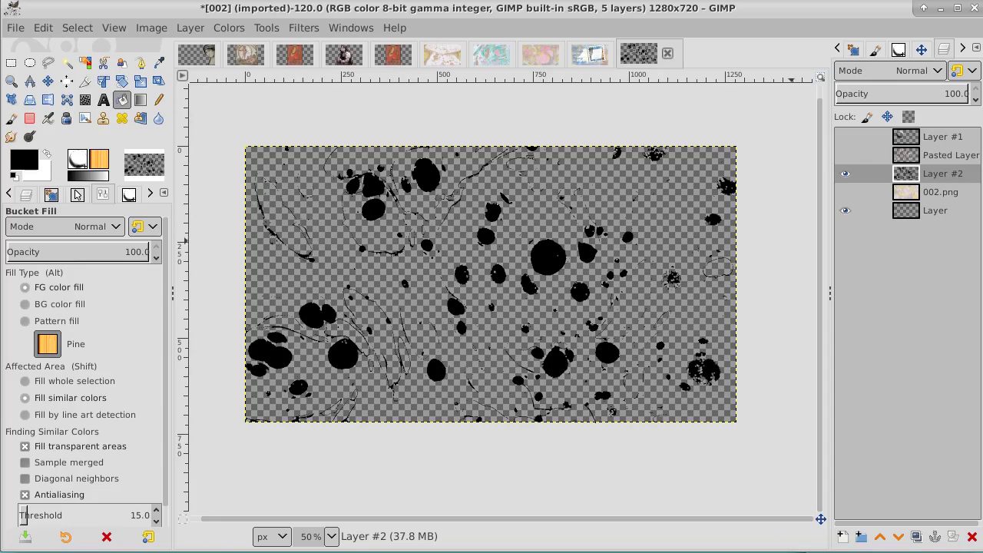
left_click(845, 192)
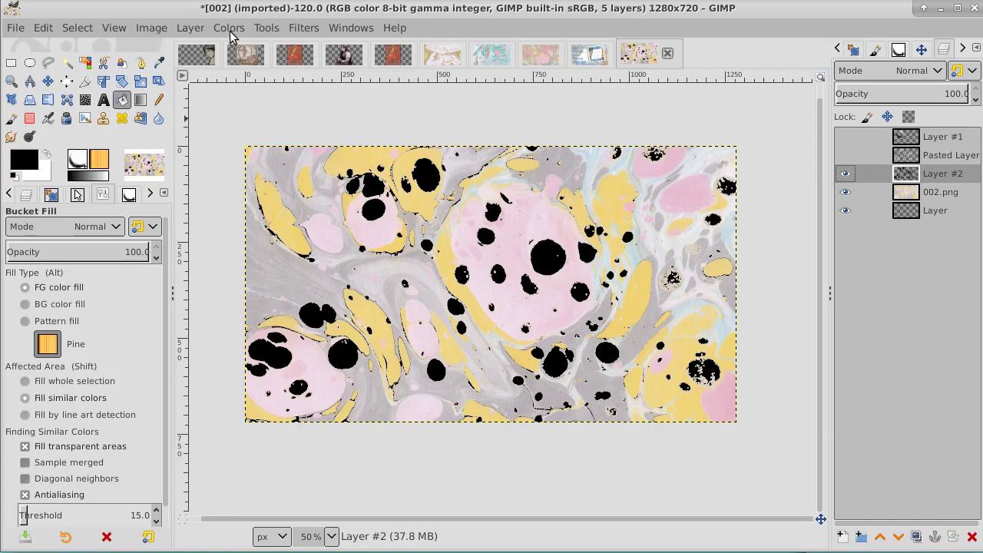
Step: Apply a Gaussian Blur of size 2.50 to the black spots on Layer #2
left_click(305, 27)
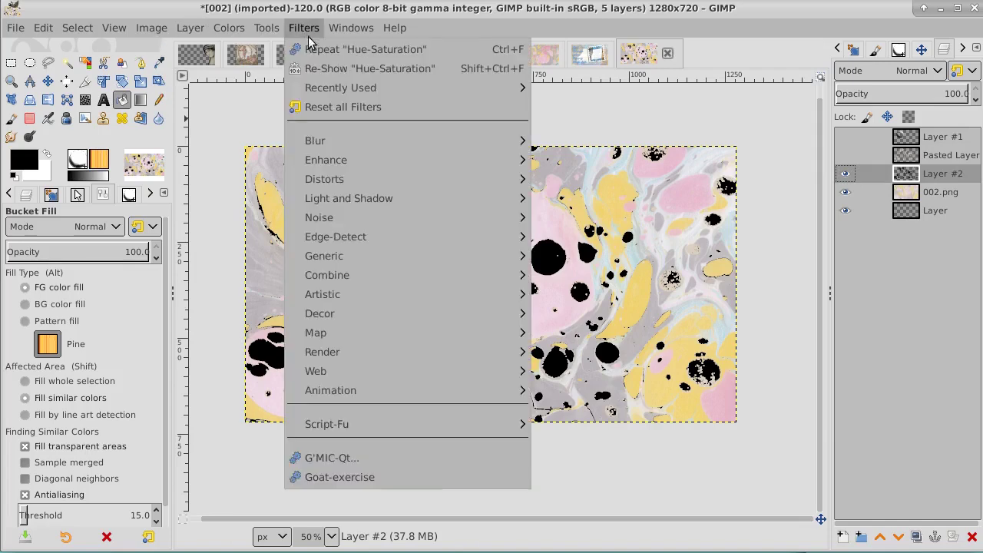
mouse_move(383, 136)
left_click(597, 140)
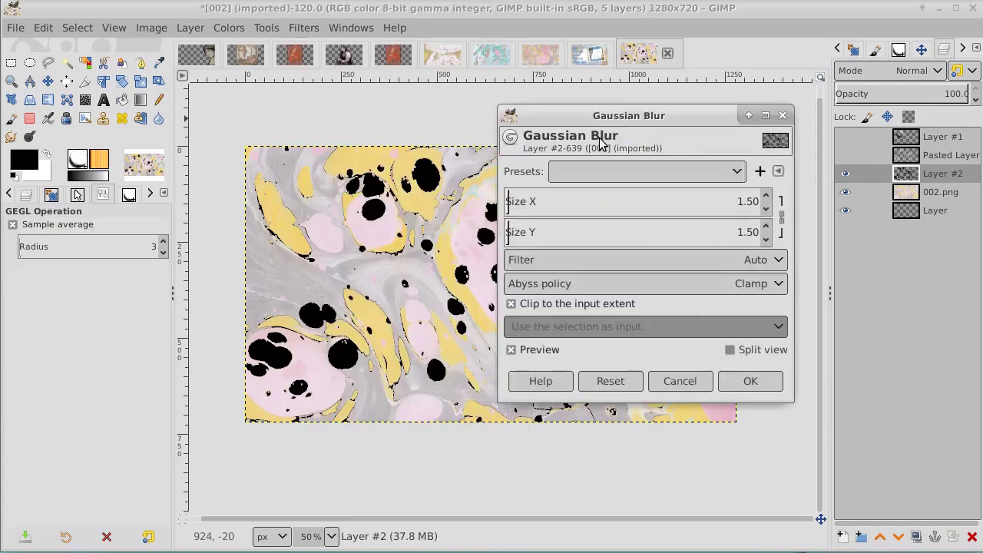
left_click(767, 198)
left_click(748, 379)
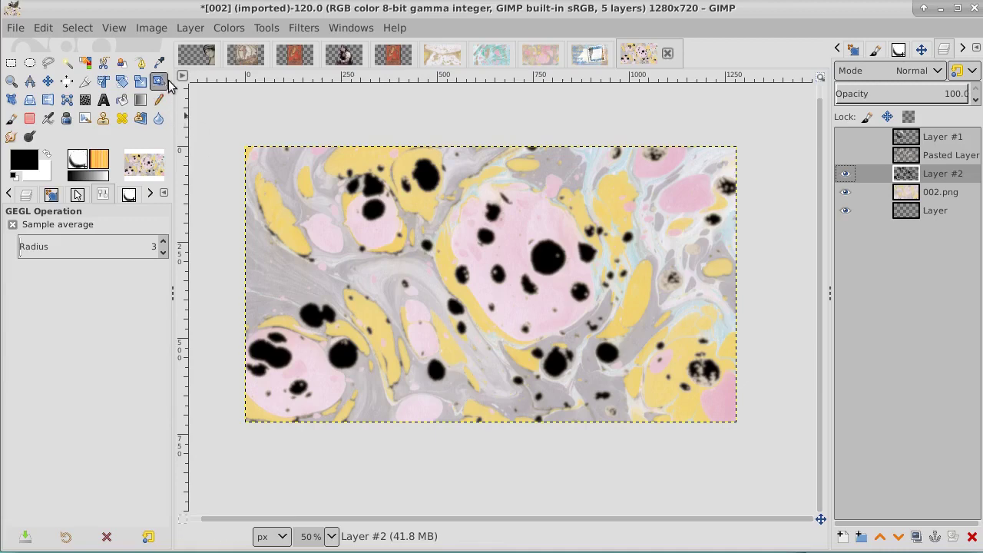
Step: Show the Pasted Layer again and make Layer #2 the working layer
left_click(845, 157)
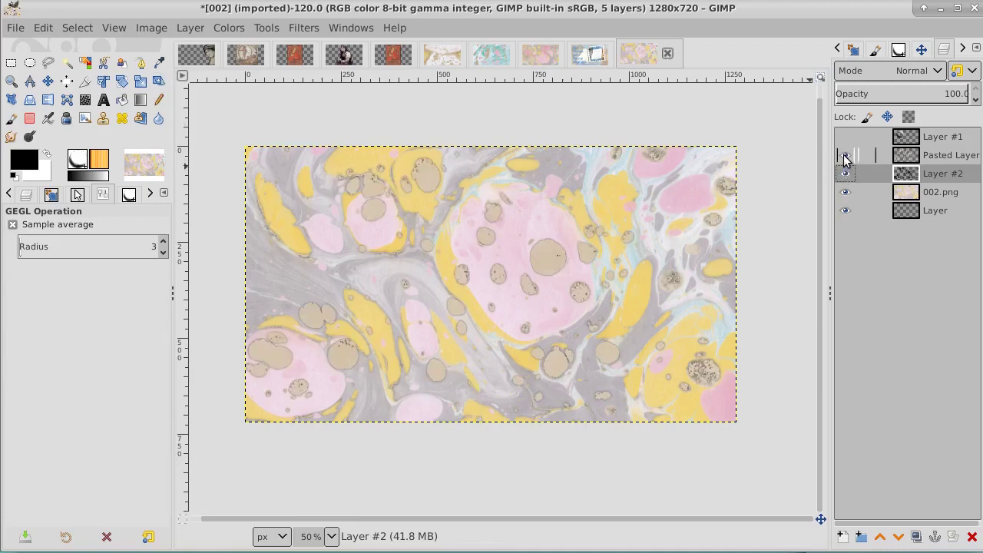
left_click(949, 157)
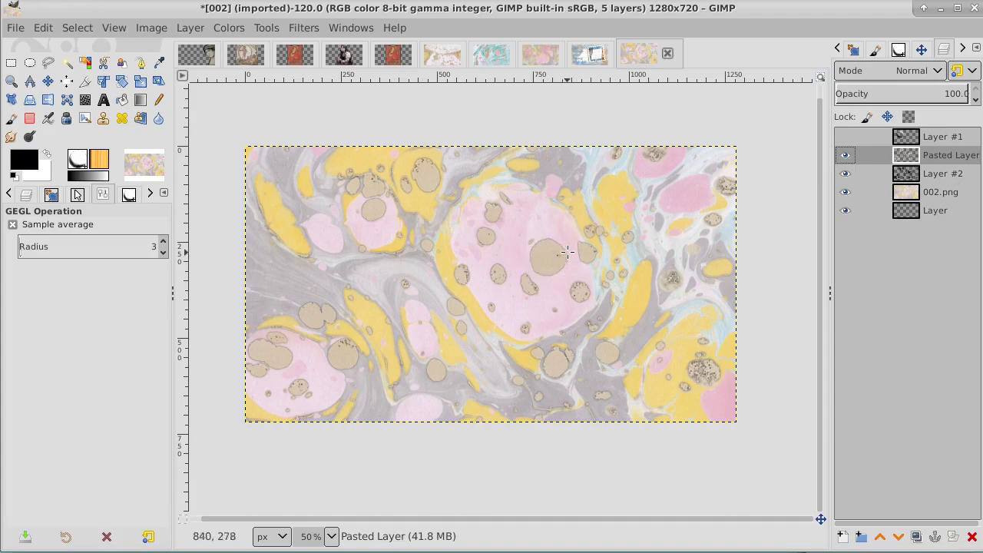
left_click(938, 175)
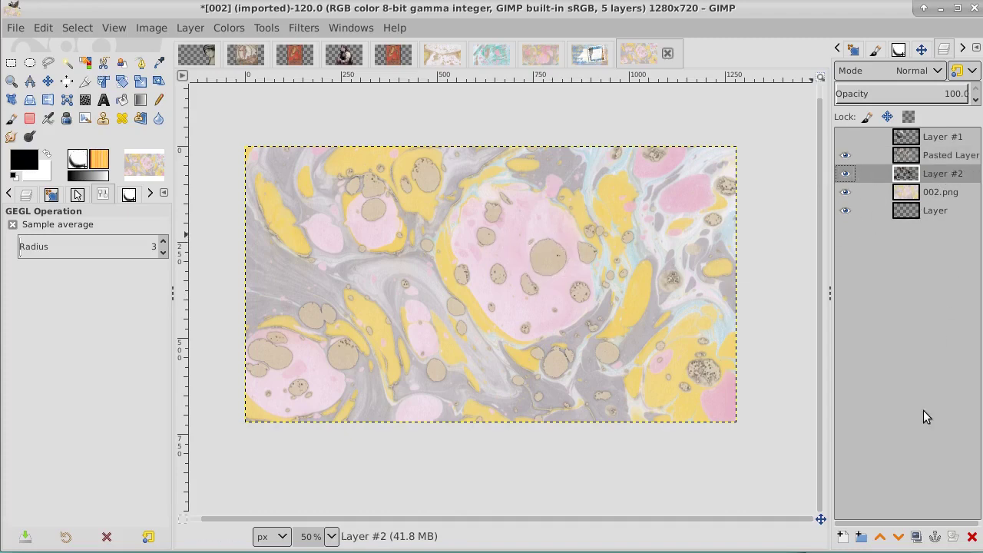
Step: Duplicate Layer #2 as Layer #3 and nudge it three pixels left and two down
left_click(916, 536)
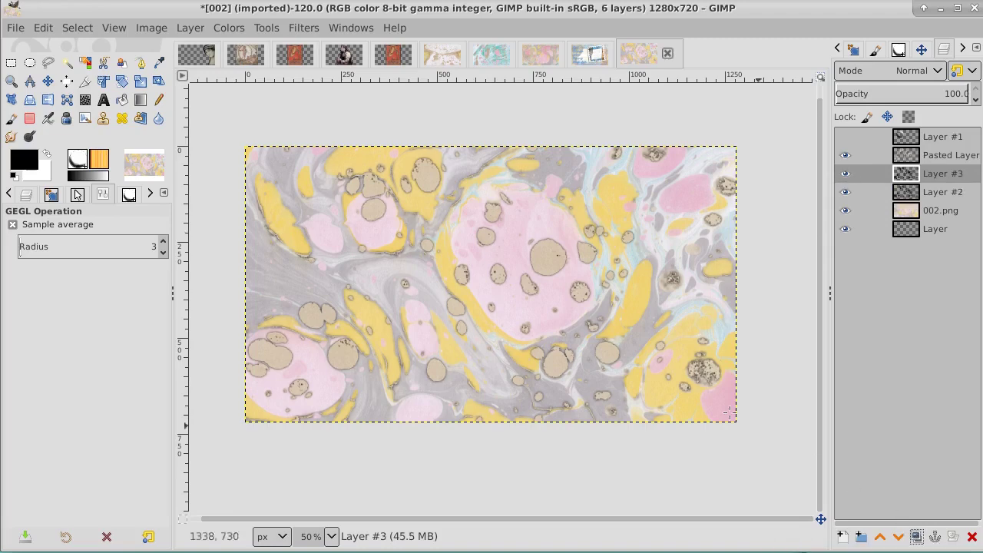
left_click(48, 82)
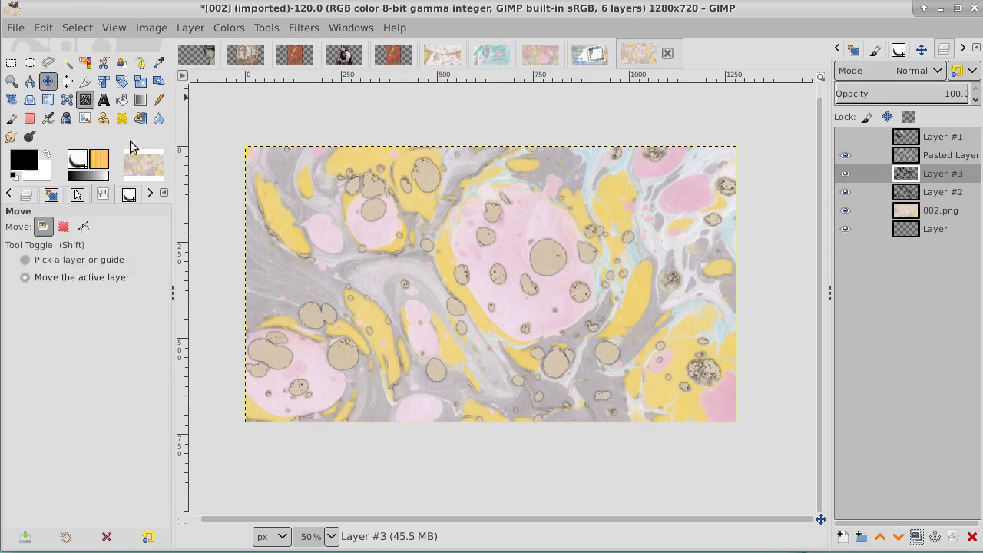
left_click(528, 279)
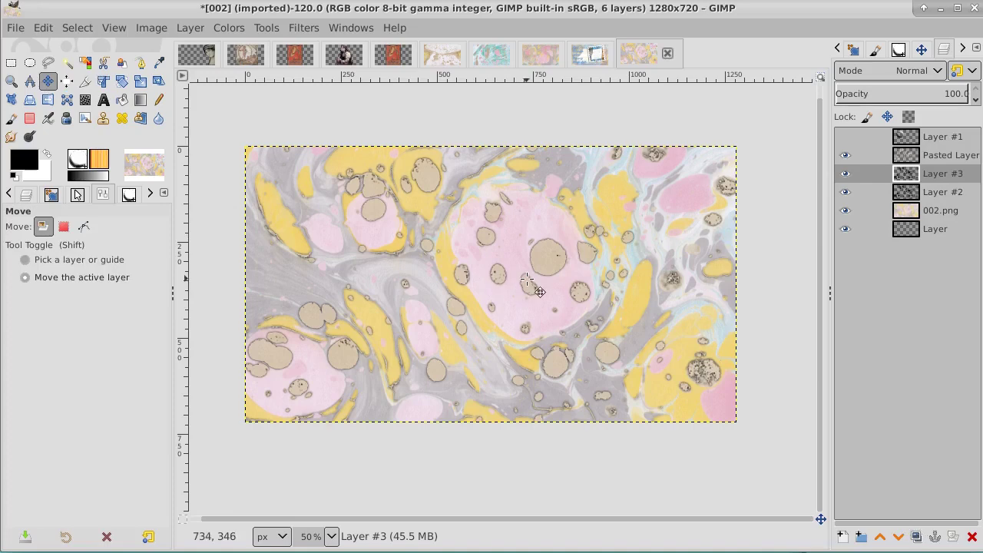
key("Left")
key("Left")
key("Left")
key("Left")
key("Left")
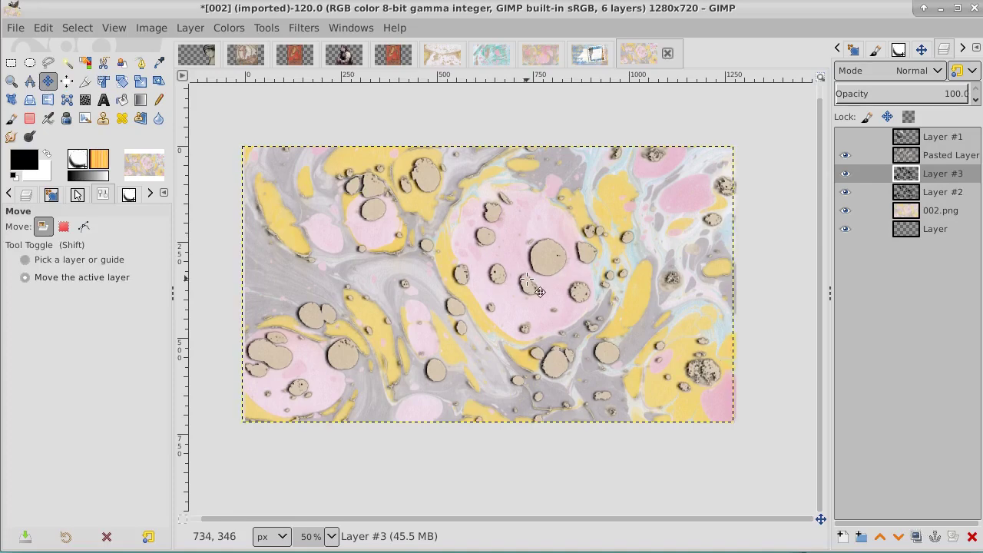
key("Left")
key("Left")
key("Down")
key("Down")
key("Down")
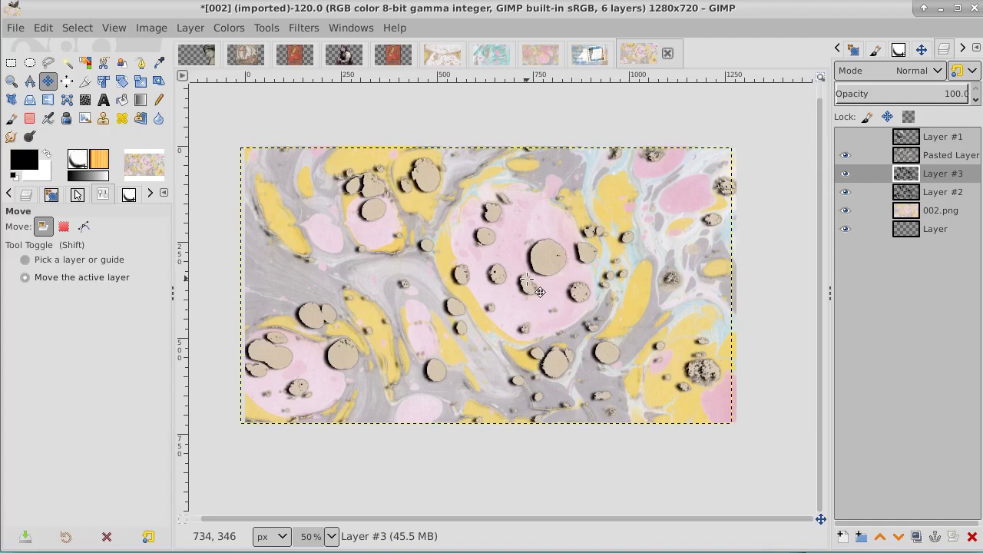
key("Down")
key("Down")
key("Left")
key("Left")
key("Left")
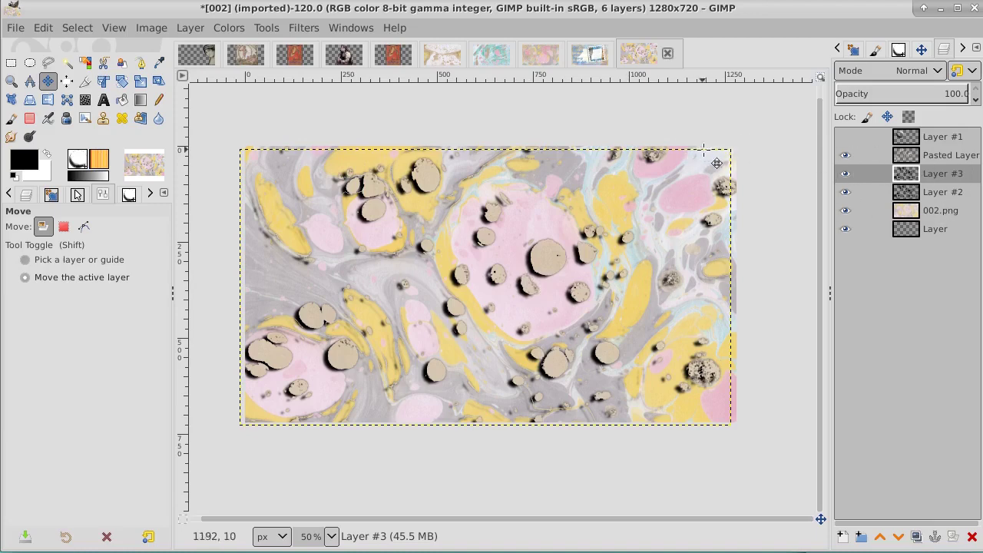
Step: Expand Layer #3 to the full image size and activate 002.png
right_click(956, 177)
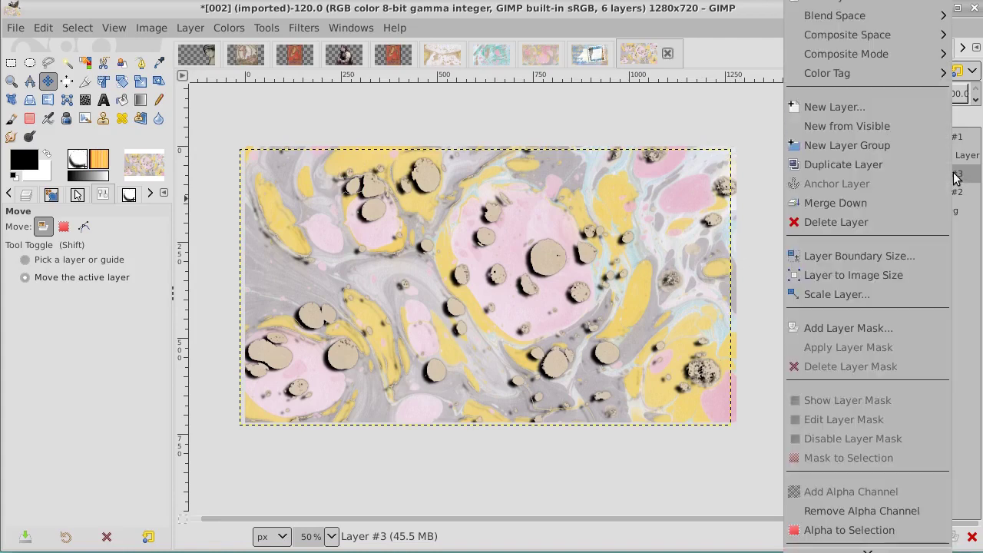
left_click(918, 274)
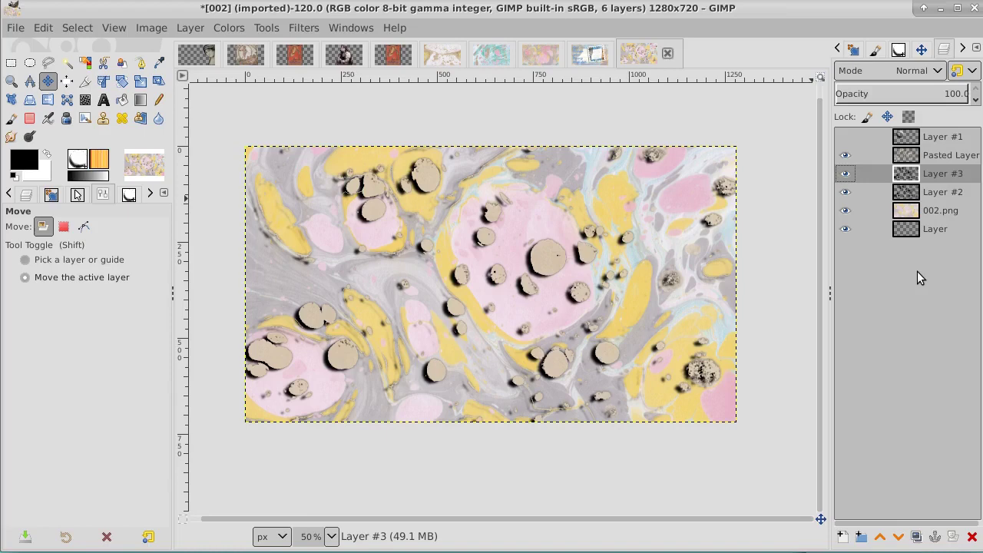
left_click(947, 215)
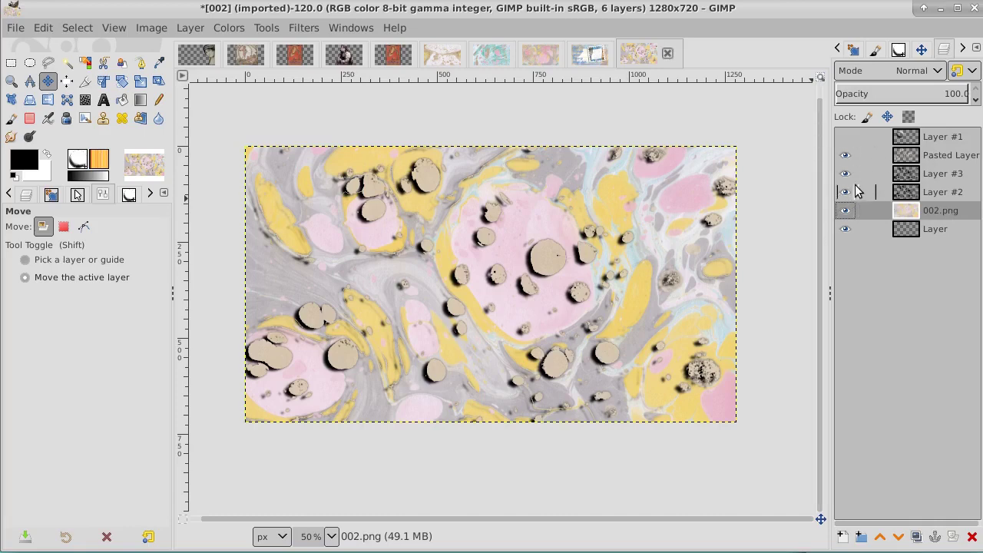
Step: Merge Pasted Layer down into Layer #3, then merge Layer #3 down into Layer #2
left_click(936, 158)
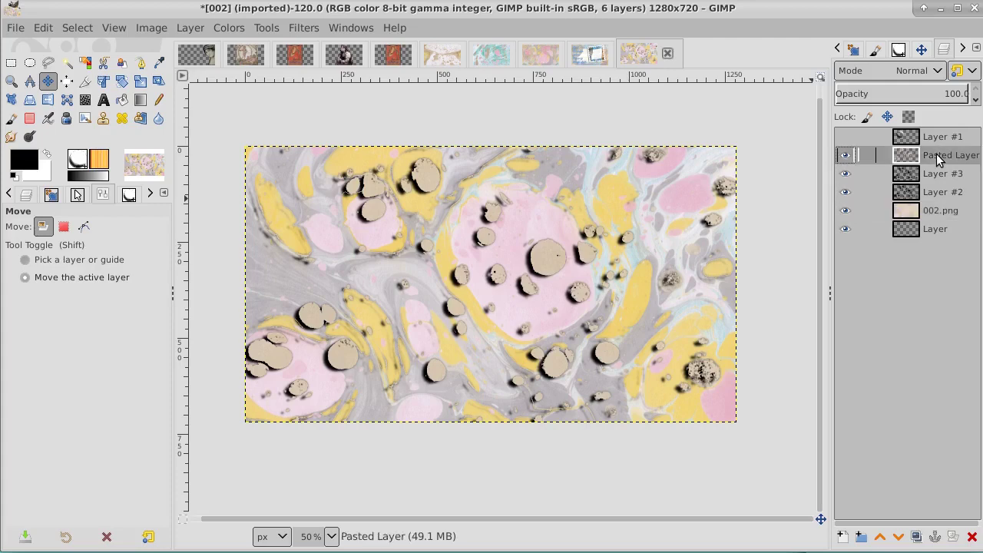
right_click(936, 157)
left_click(912, 201)
right_click(943, 159)
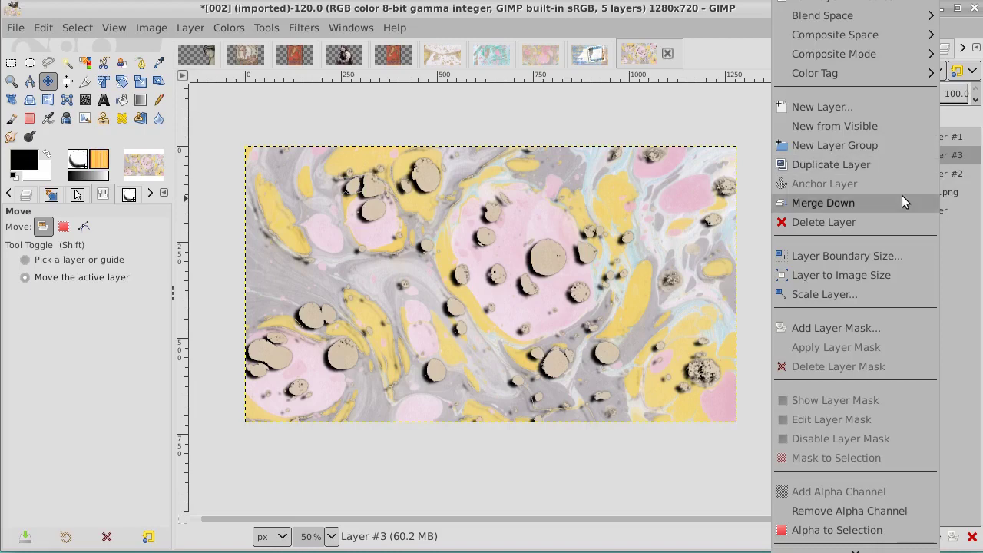
left_click(925, 200)
Step: Toggle Layer #2's brown spots and Layer #1's shaded sphere on and off to compare
left_click(845, 155)
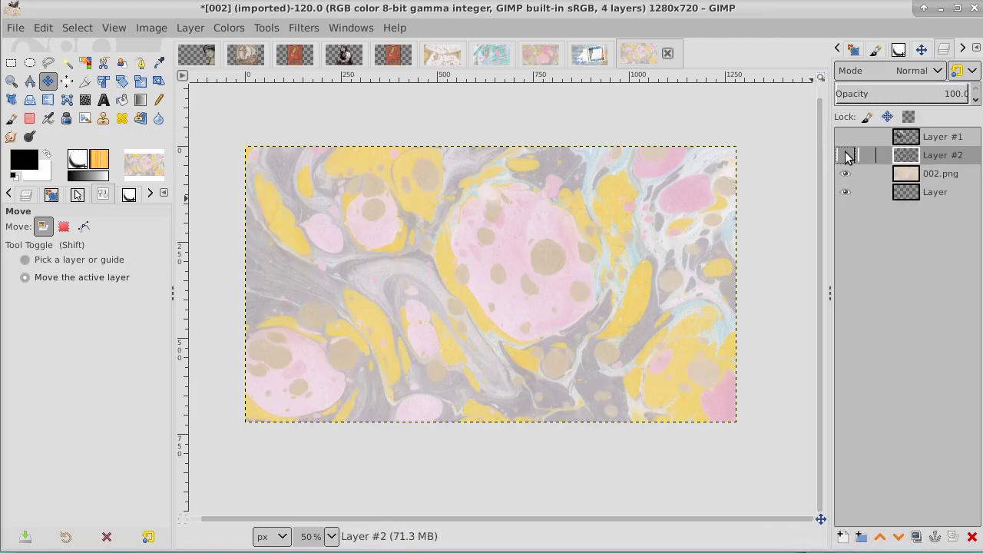
left_click(845, 155)
left_click(845, 155)
left_click(846, 155)
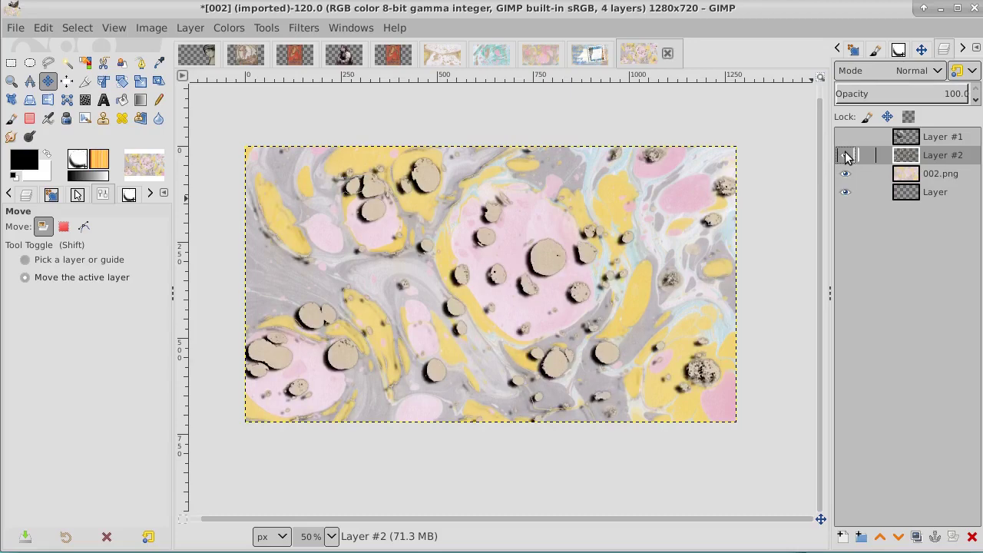
left_click(846, 156)
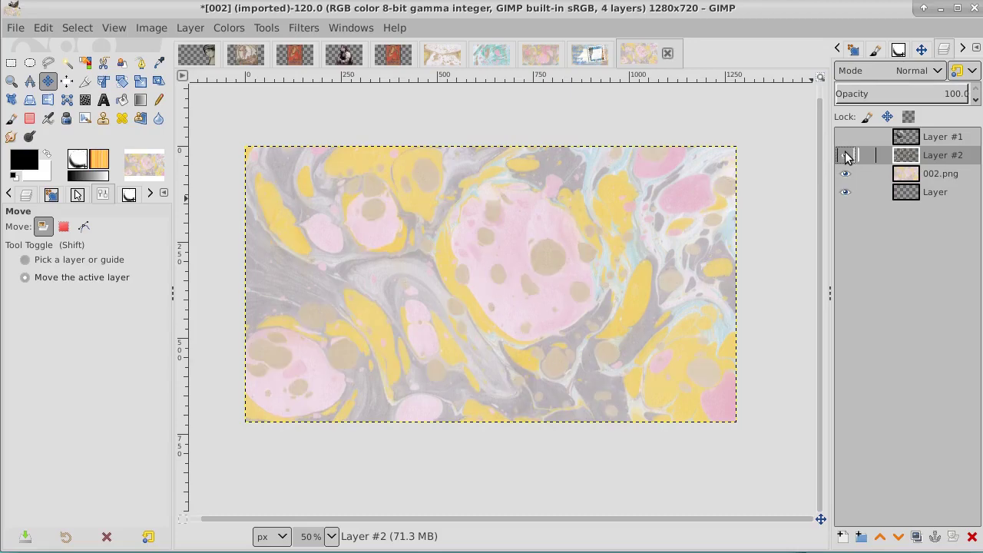
left_click(845, 156)
left_click(845, 155)
left_click(845, 138)
left_click(845, 156)
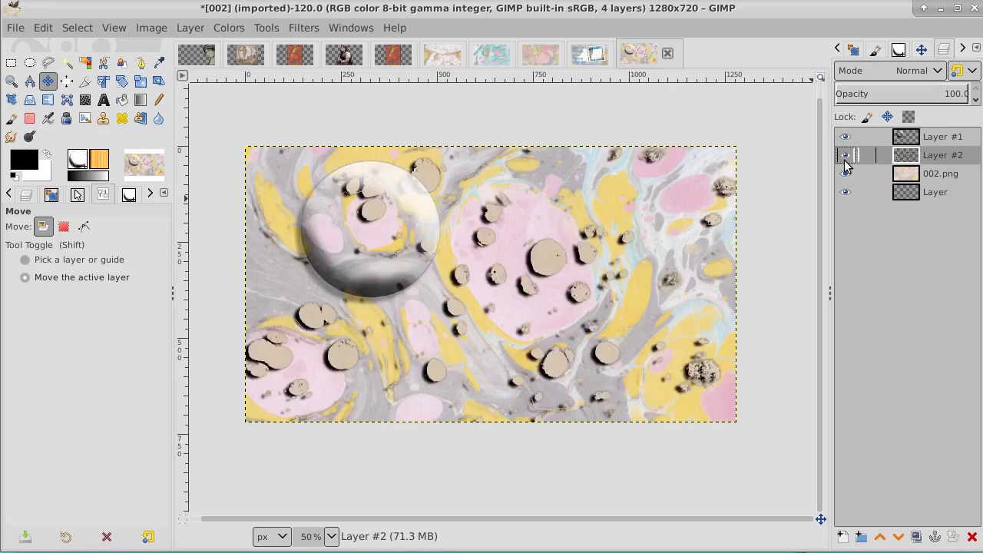
left_click(845, 156)
left_click(845, 138)
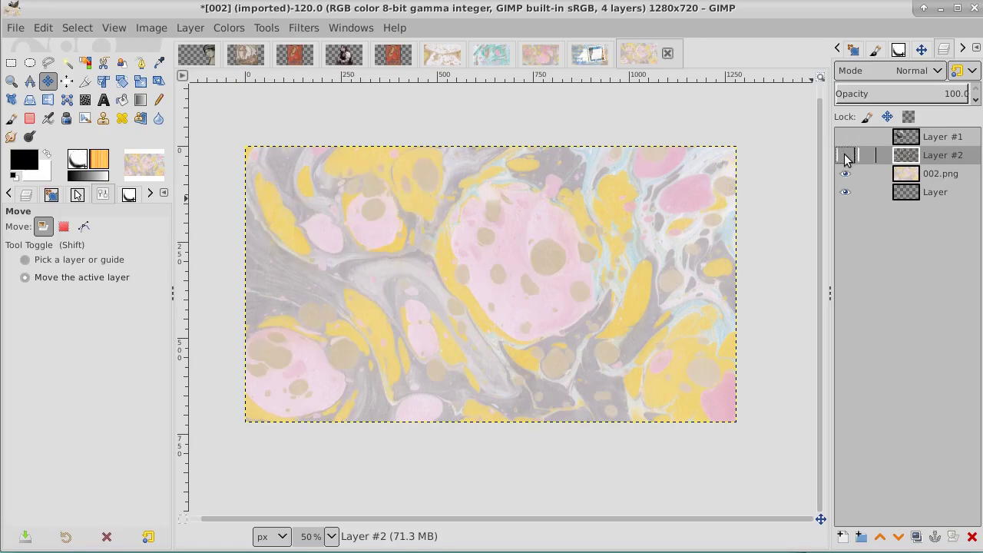
Step: Hide the sphere and spot layers and duplicate the 002.png background layer
left_click(846, 156)
left_click(845, 156)
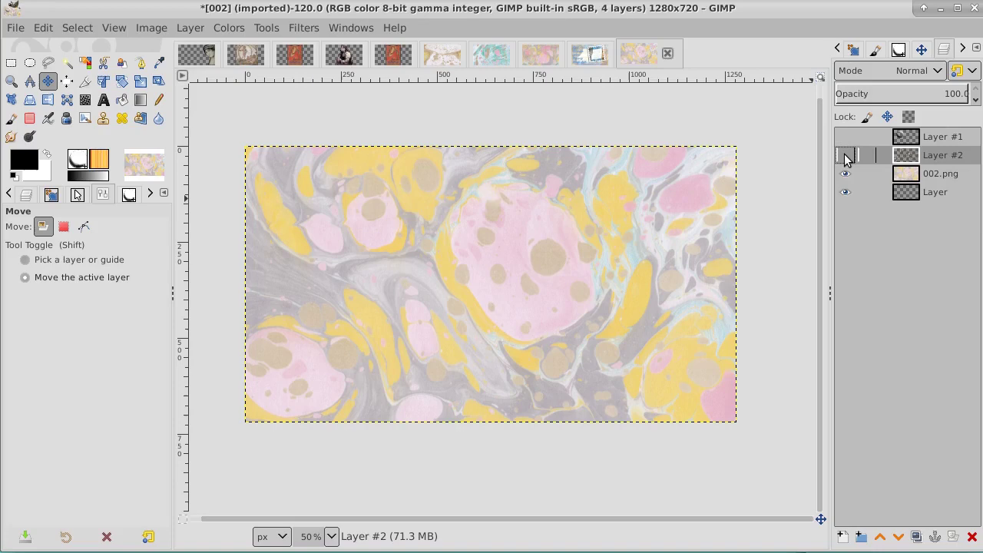
left_click(949, 177)
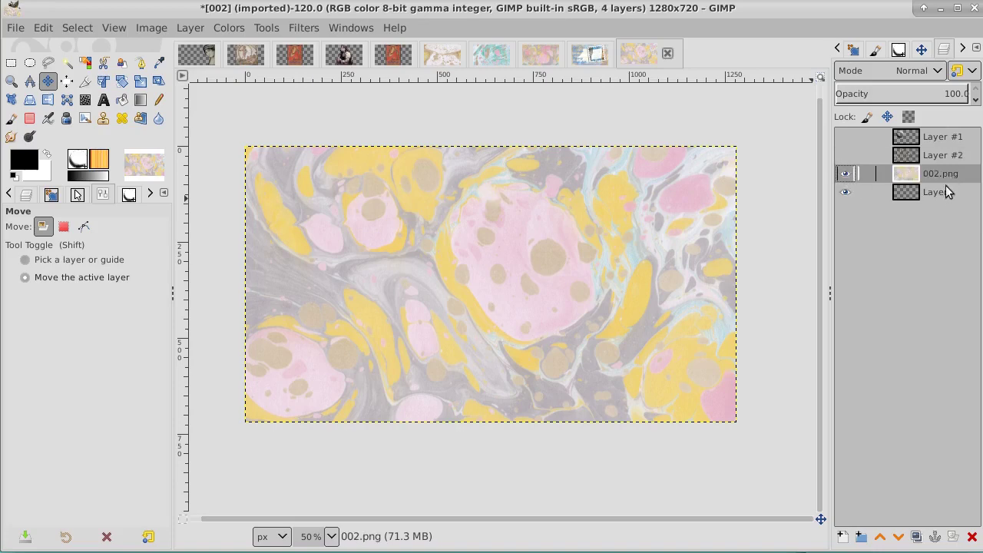
left_click(916, 536)
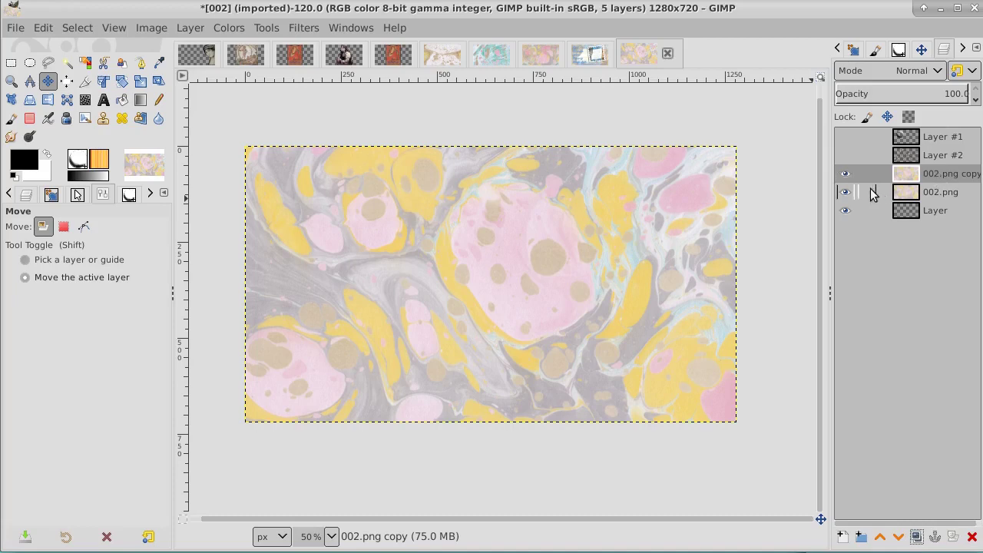
Step: Hide 002.png and select the copy's pink areas with Select by Color at threshold 9
left_click(846, 193)
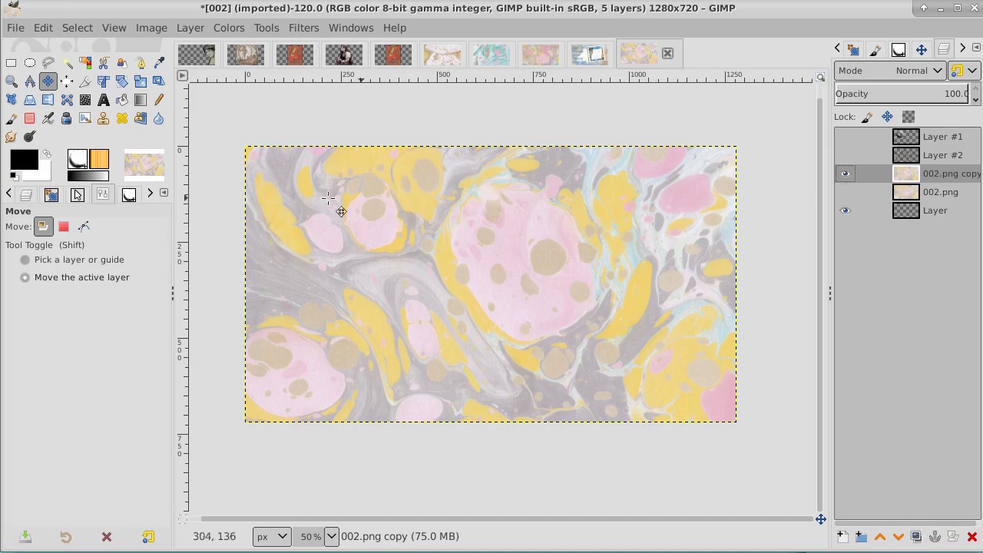
left_click(85, 62)
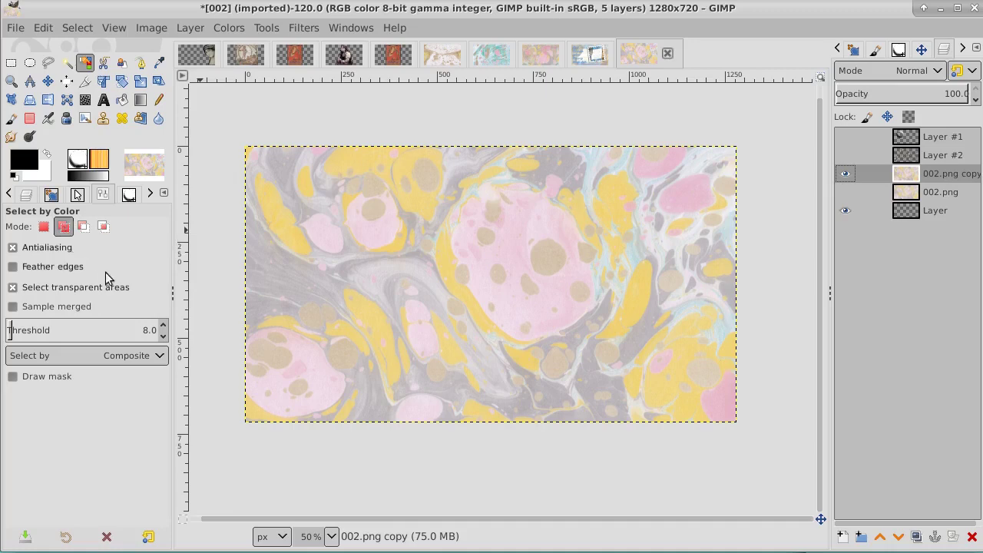
left_click(161, 327)
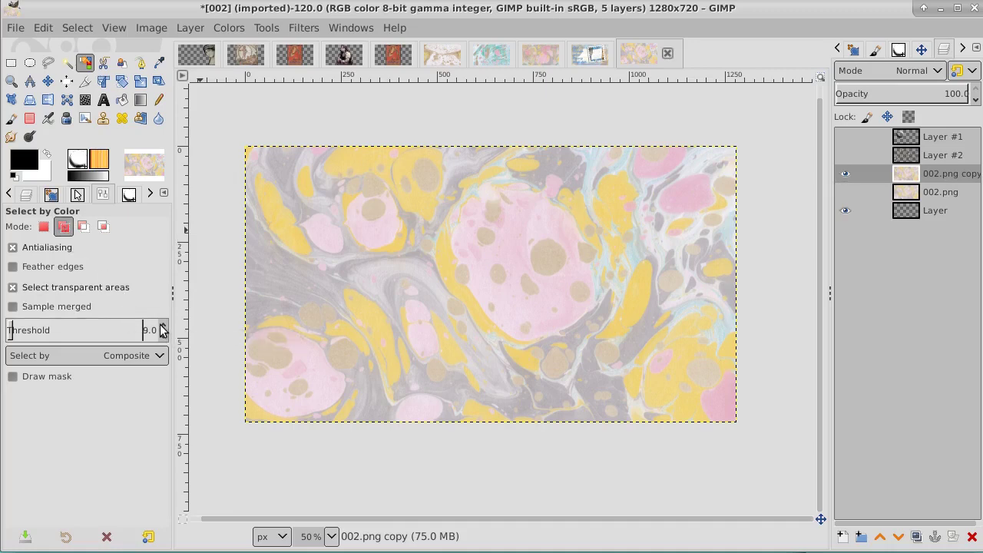
left_click(476, 253)
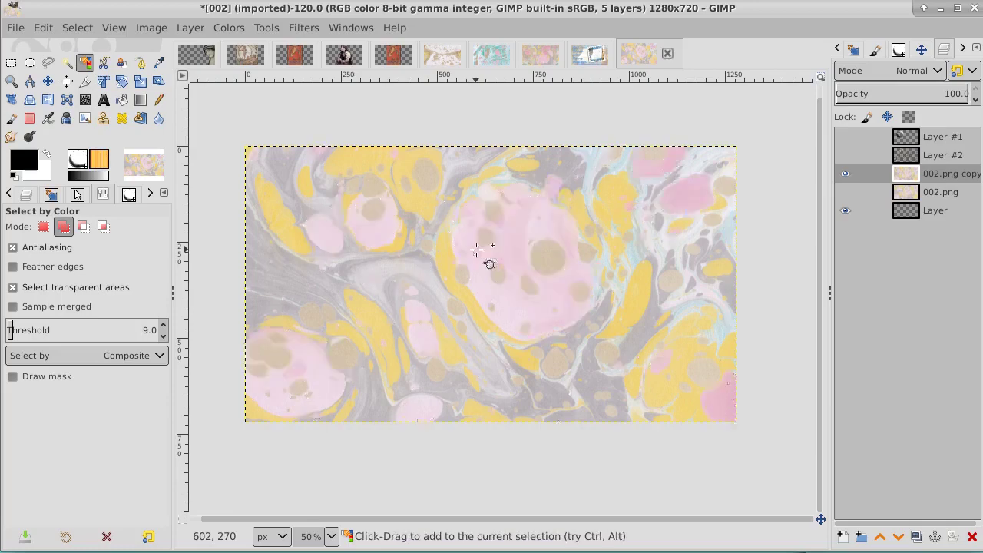
left_click_drag(478, 280, 478, 280)
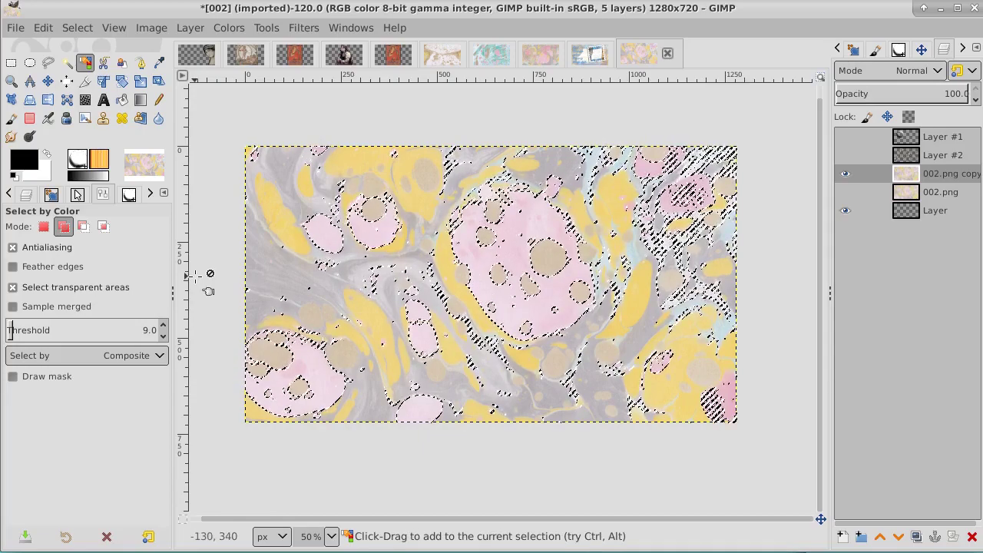
Step: Grow the pink selection by 1 px
left_click(91, 28)
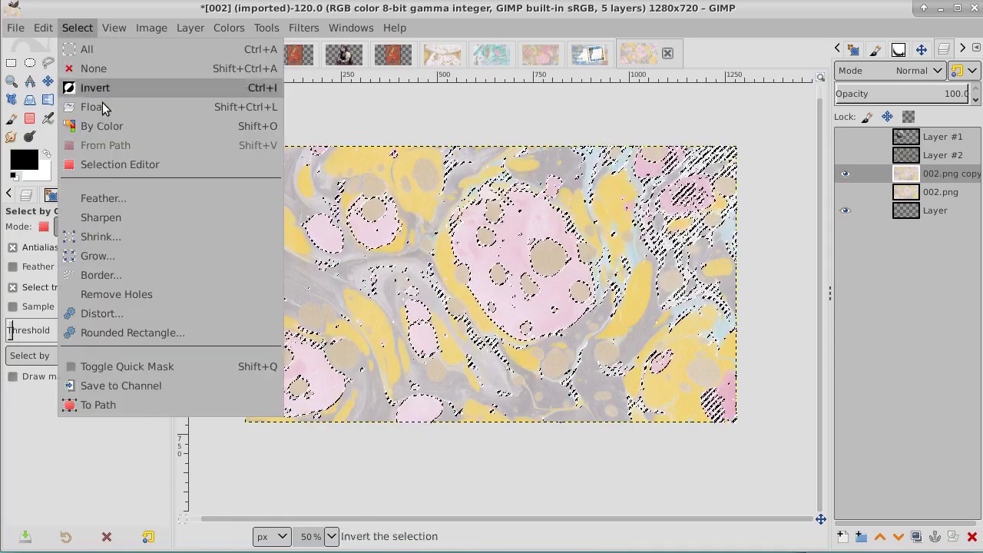
left_click(108, 256)
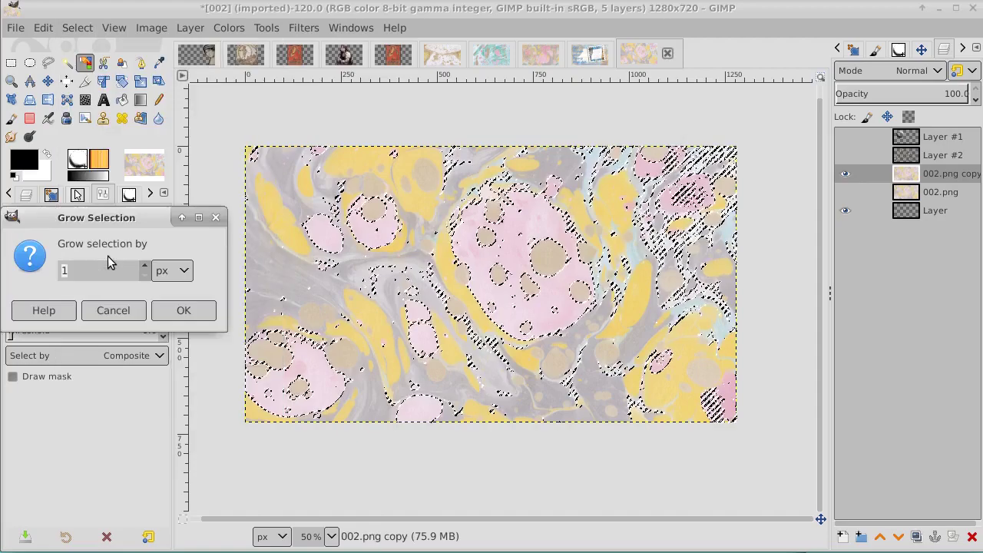
left_click(187, 313)
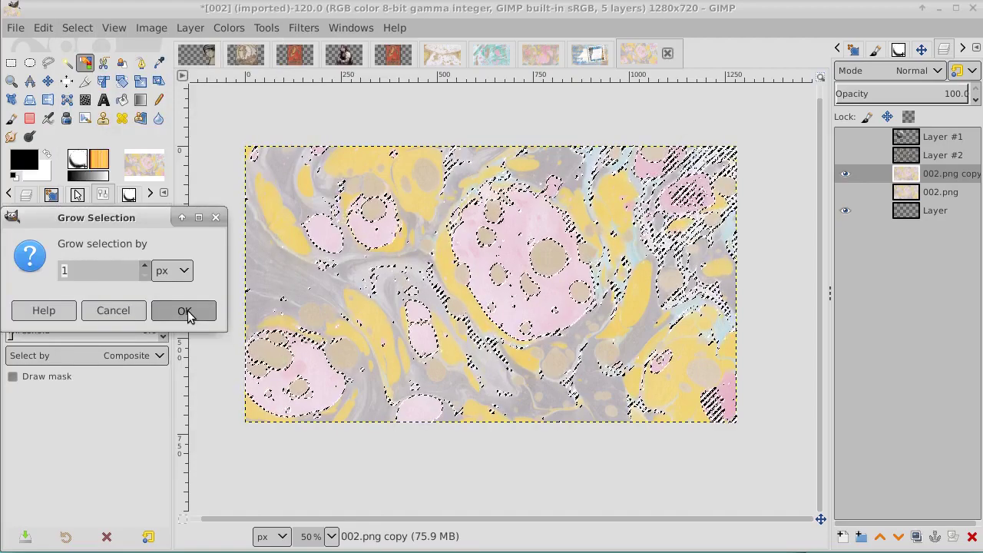
Step: Shrink the pink selection back to tidy its outline
left_click(77, 27)
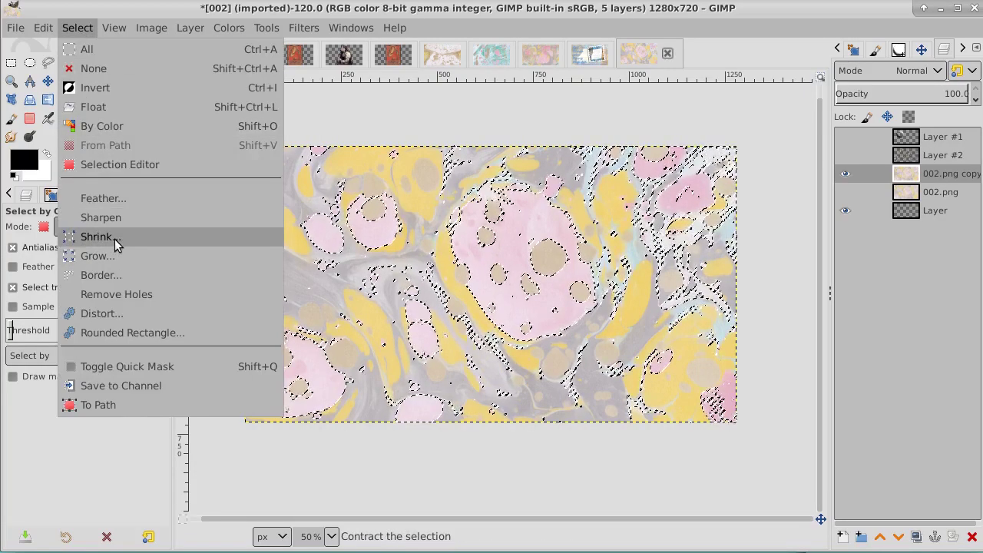
left_click(115, 239)
left_click(260, 305)
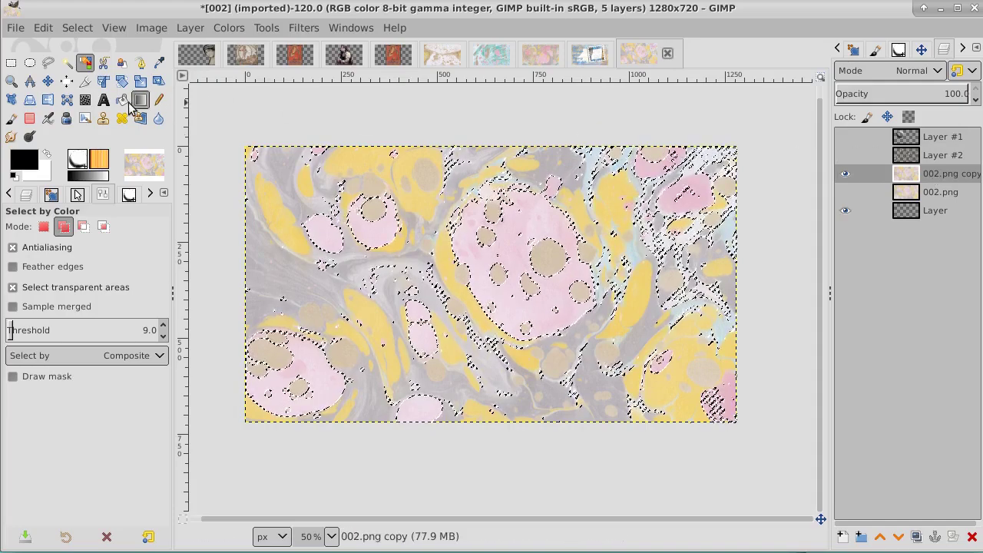
left_click(76, 29)
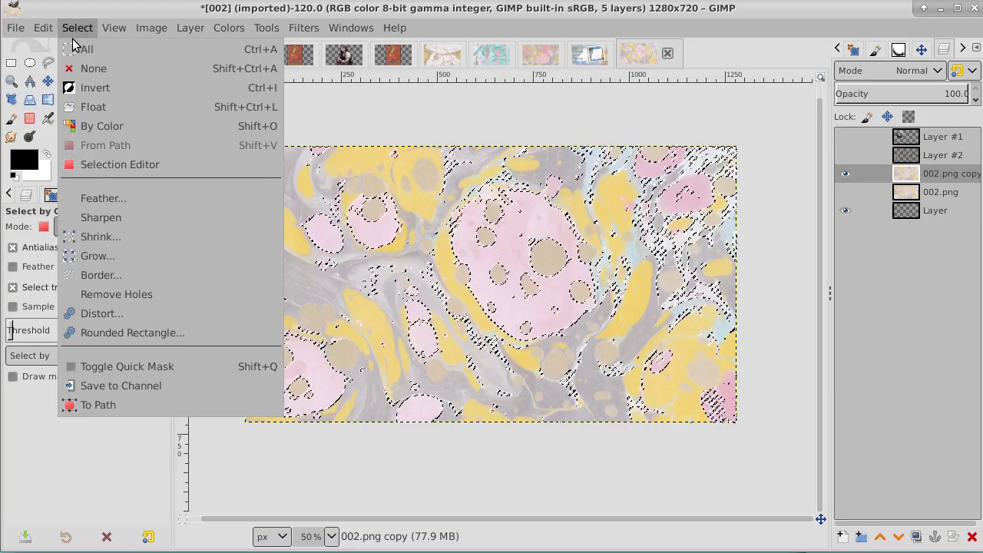
mouse_move(43, 28)
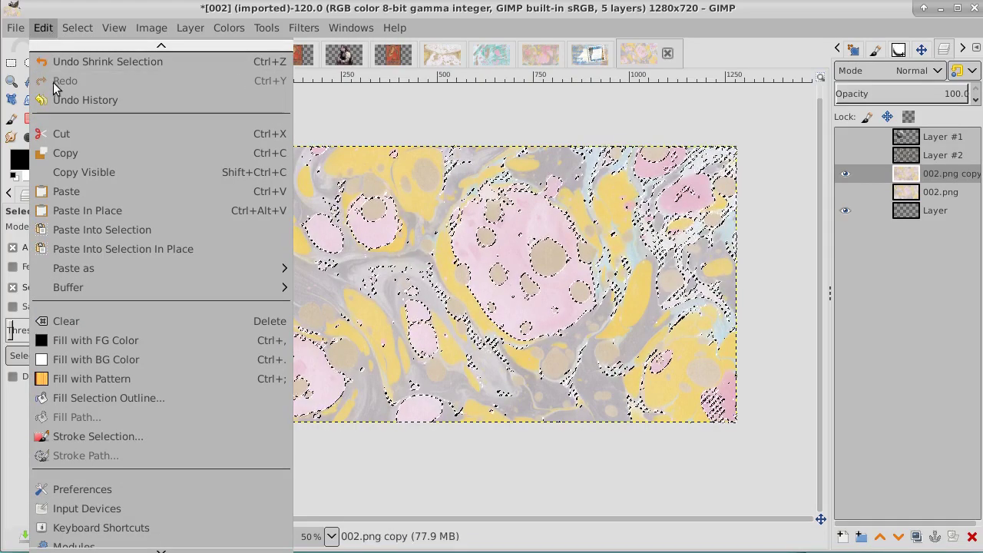
Step: Cut the pink areas from the copy and add a new transparent layer above 002.png
left_click(67, 135)
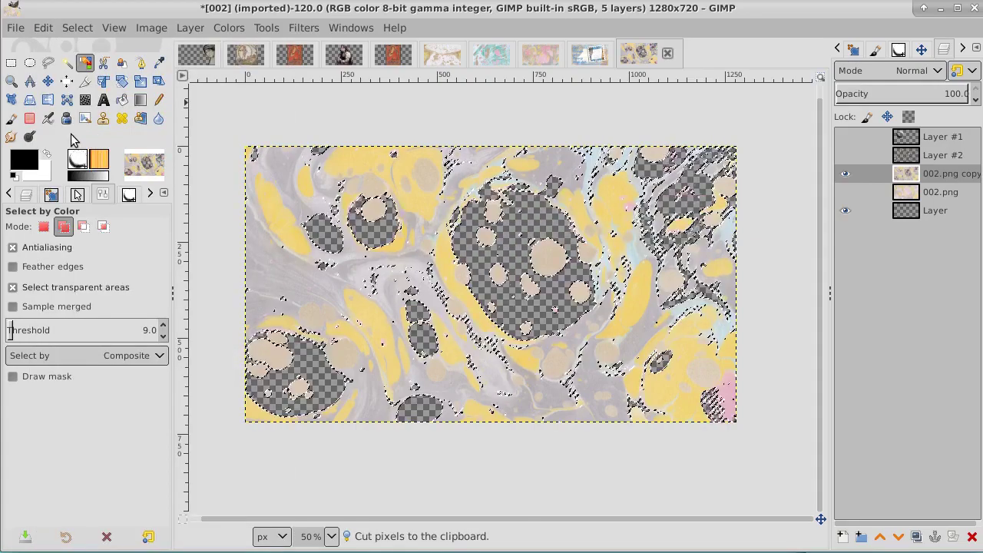
left_click(950, 196)
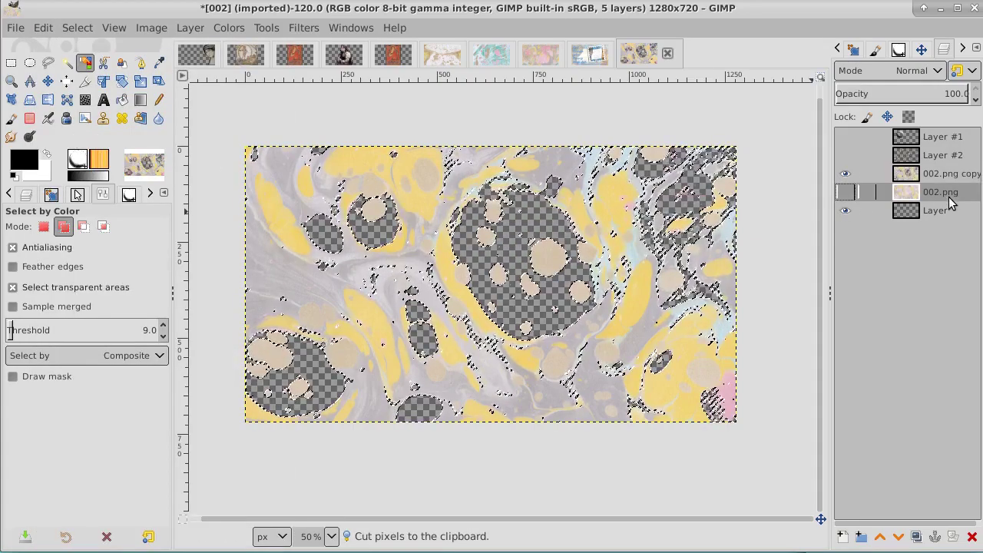
left_click(842, 538)
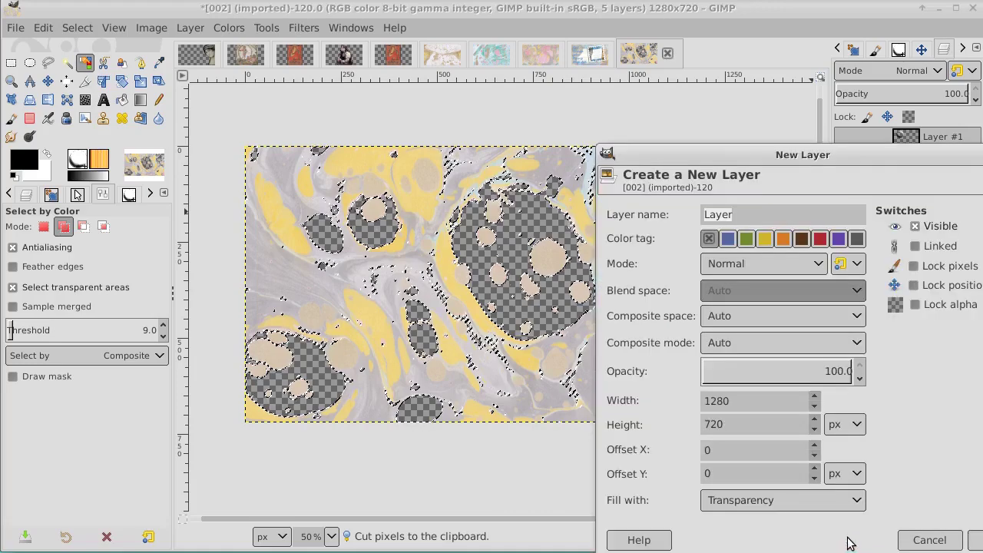
key("Return")
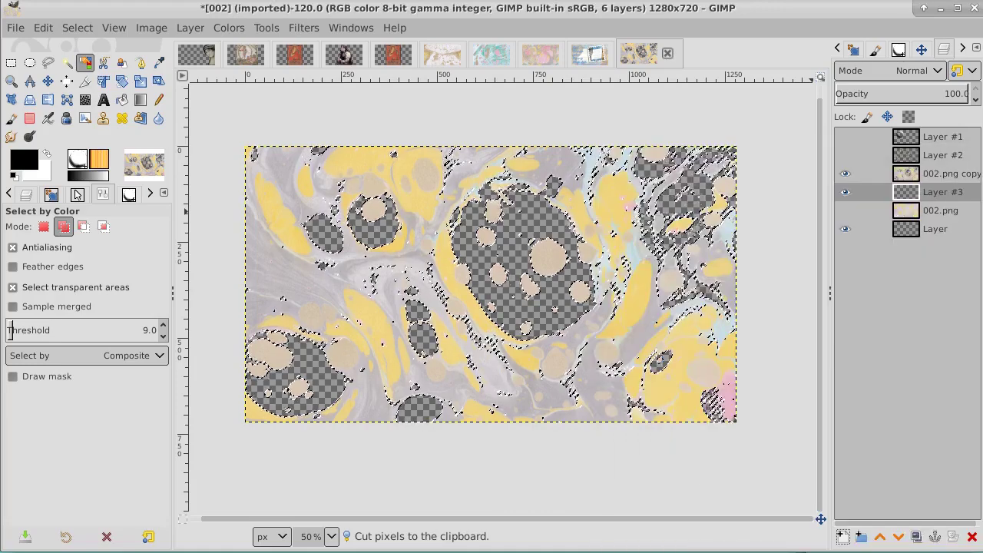
Step: Paste the pink areas in place and convert the floating selection into Pasted Layer
left_click(77, 28)
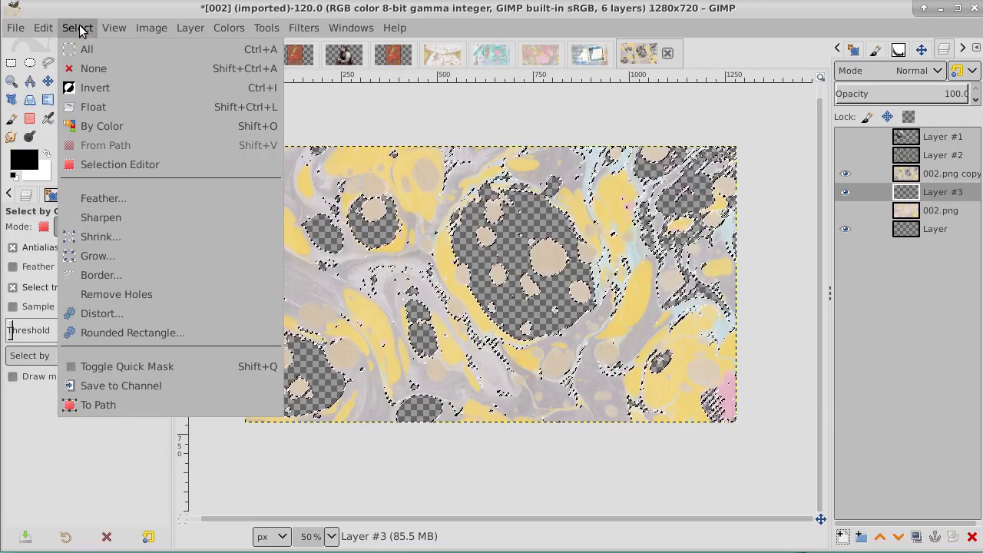
mouse_move(40, 29)
mouse_move(42, 268)
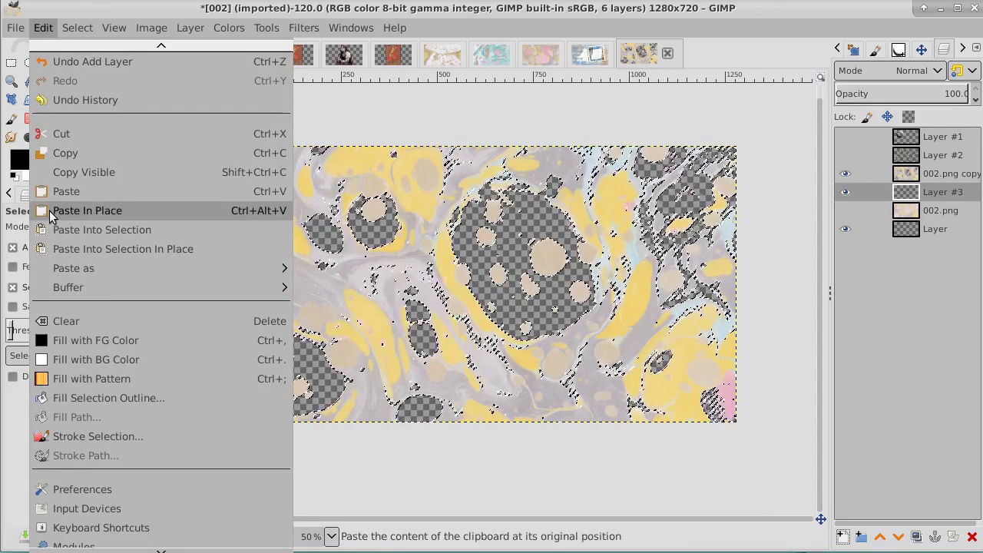
left_click(102, 208)
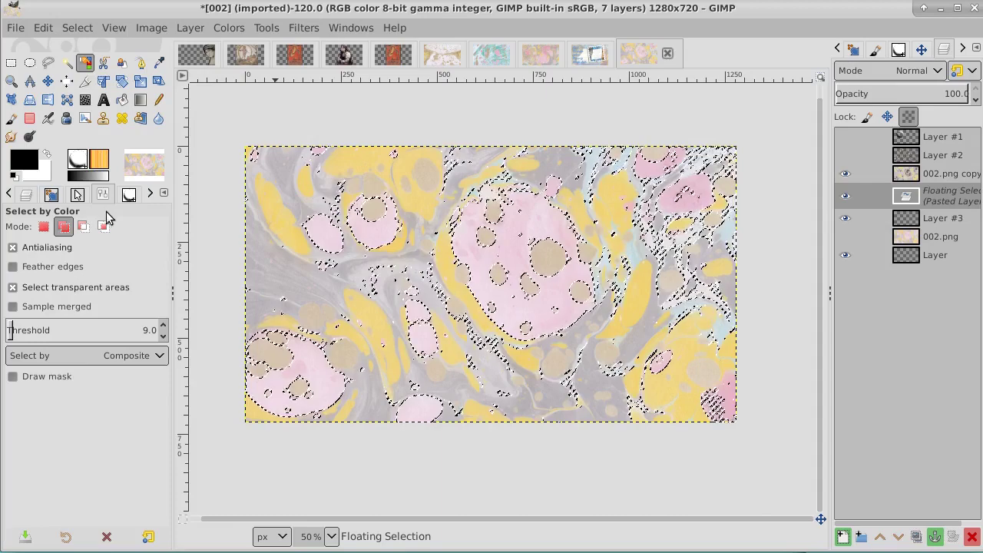
right_click(956, 194)
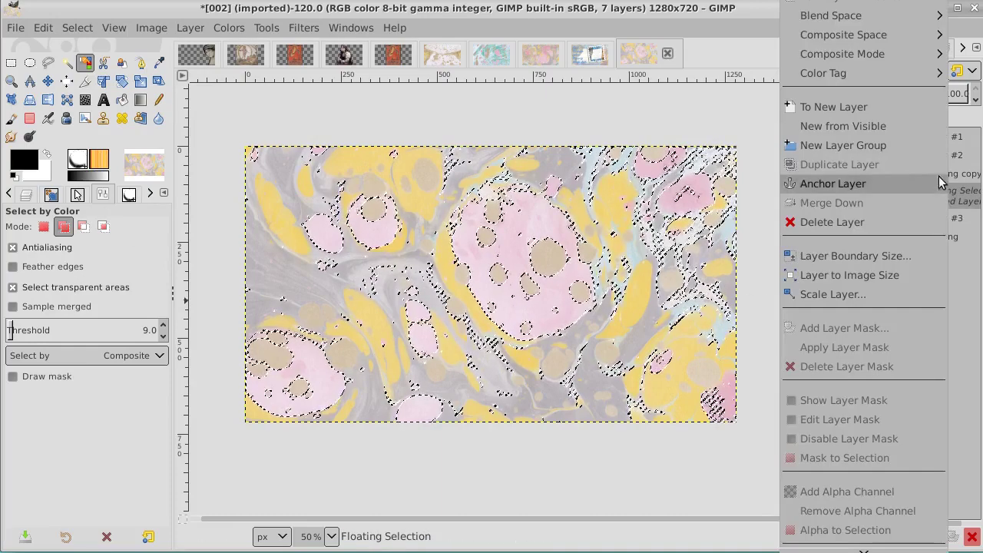
left_click(911, 108)
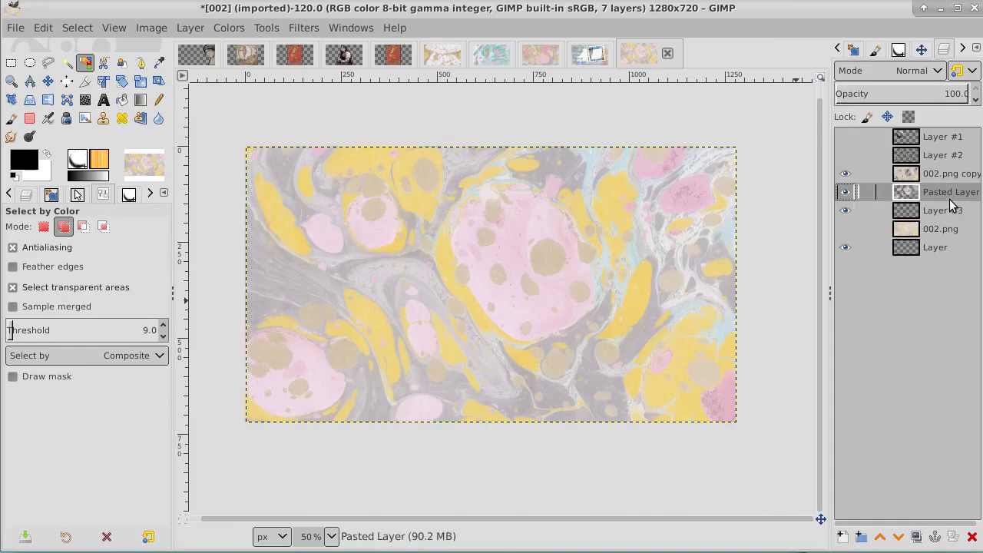
Step: Add transparent Layer #4 and select the matching-colour areas on Pasted Layer
left_click(842, 535)
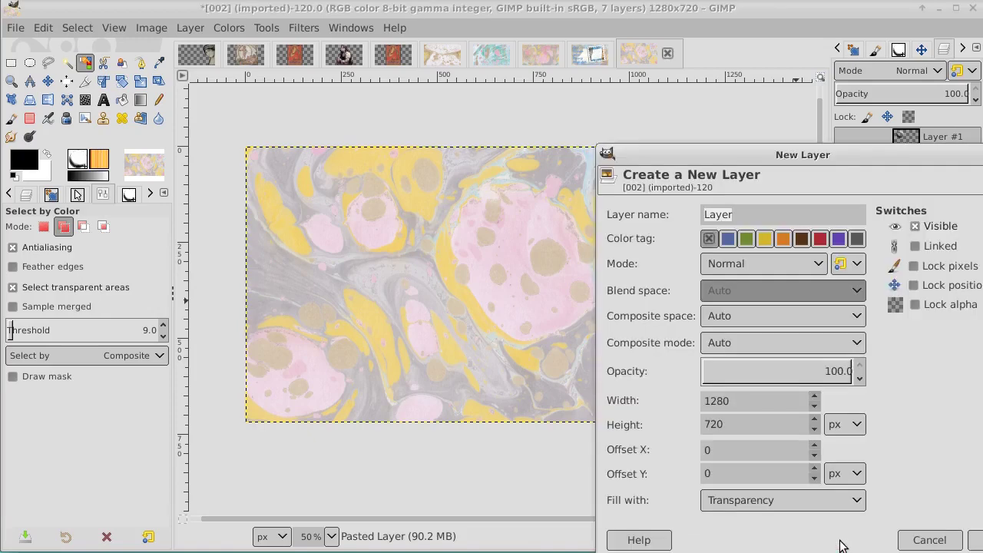
left_click(975, 540)
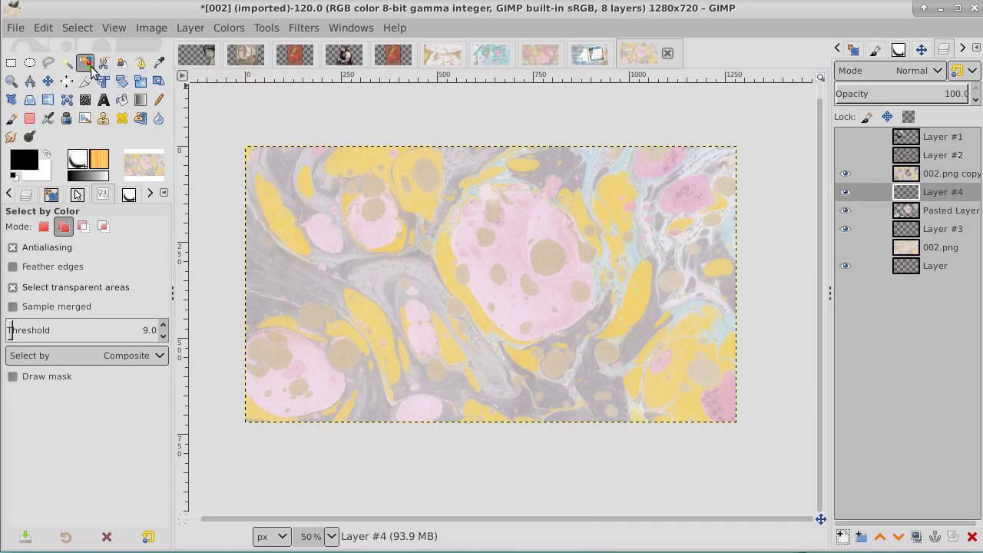
left_click(951, 213)
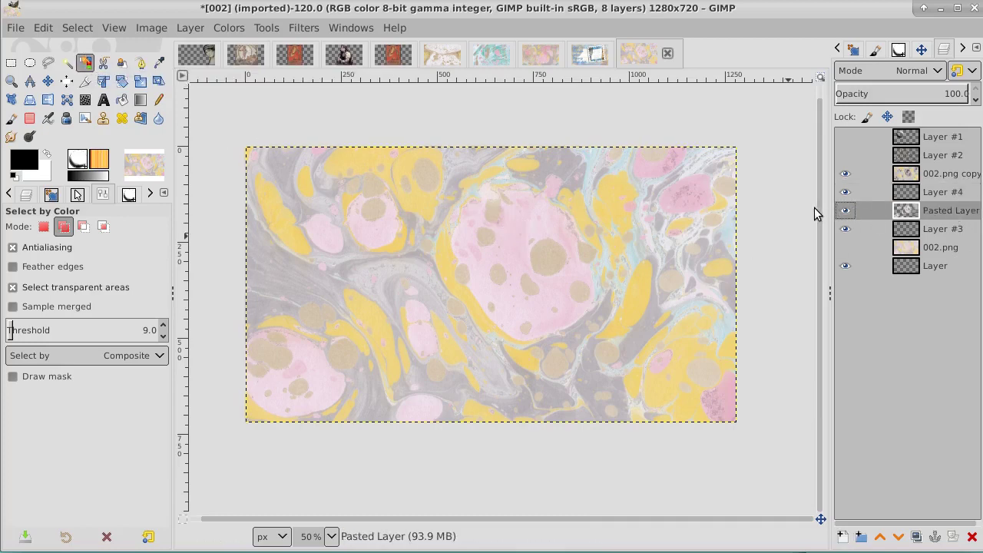
left_click(572, 160)
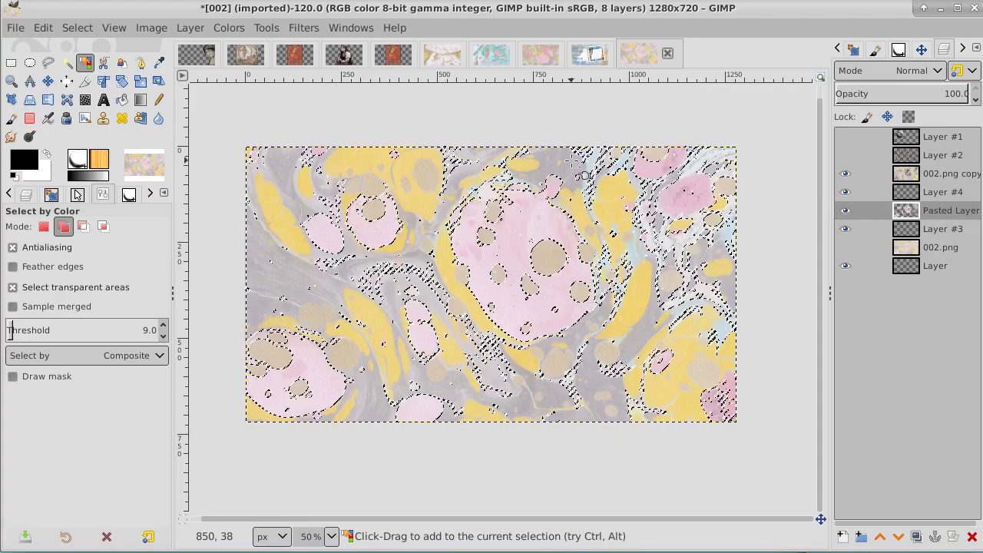
left_click(85, 28)
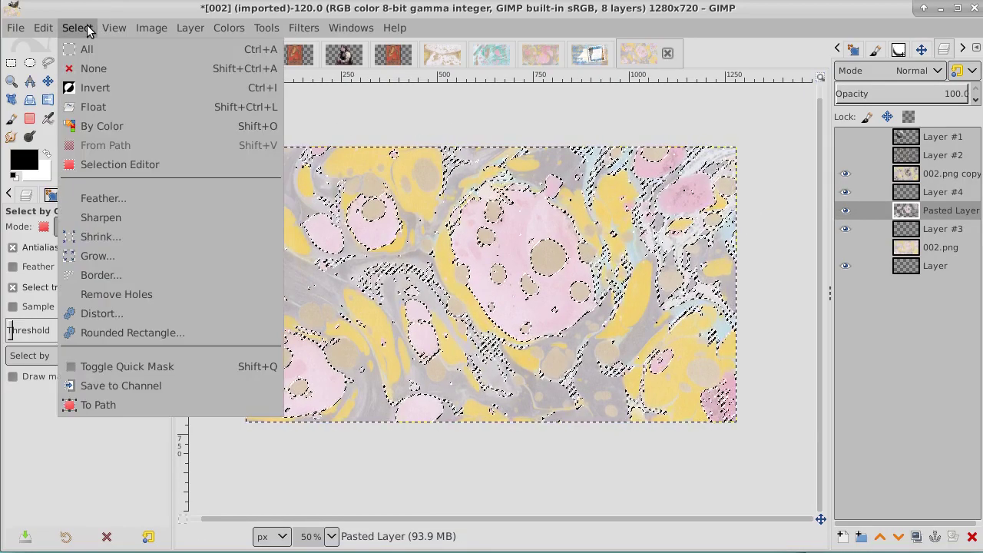
left_click(86, 90)
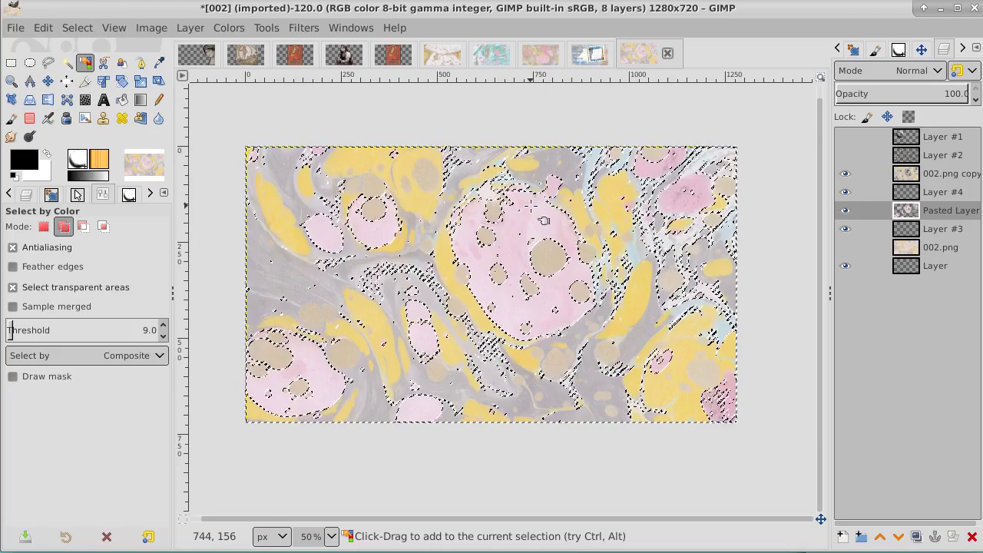
left_click(43, 28)
left_click(49, 62)
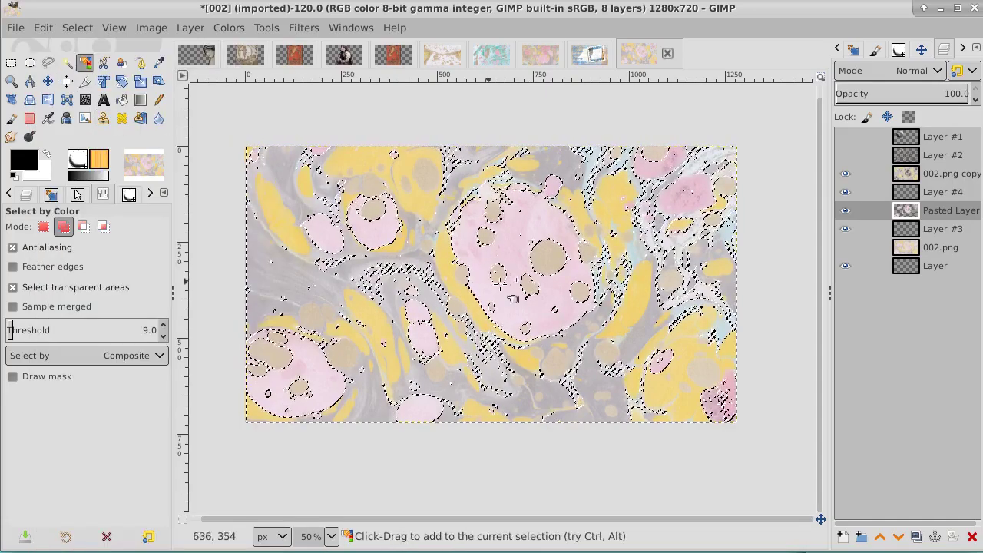
Step: Bucket-fill Layer #4 black over the selection and hide 002.png copy
left_click(963, 195)
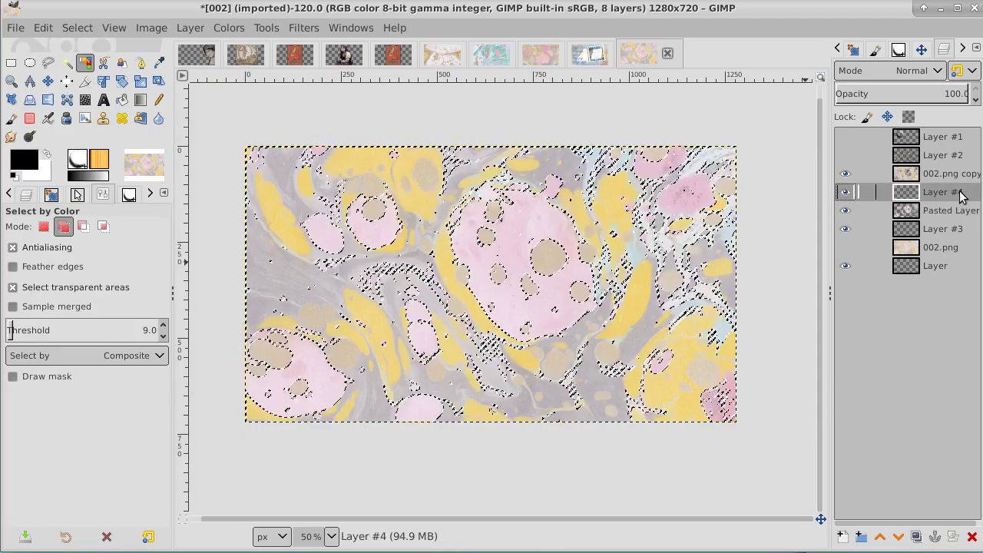
left_click(122, 100)
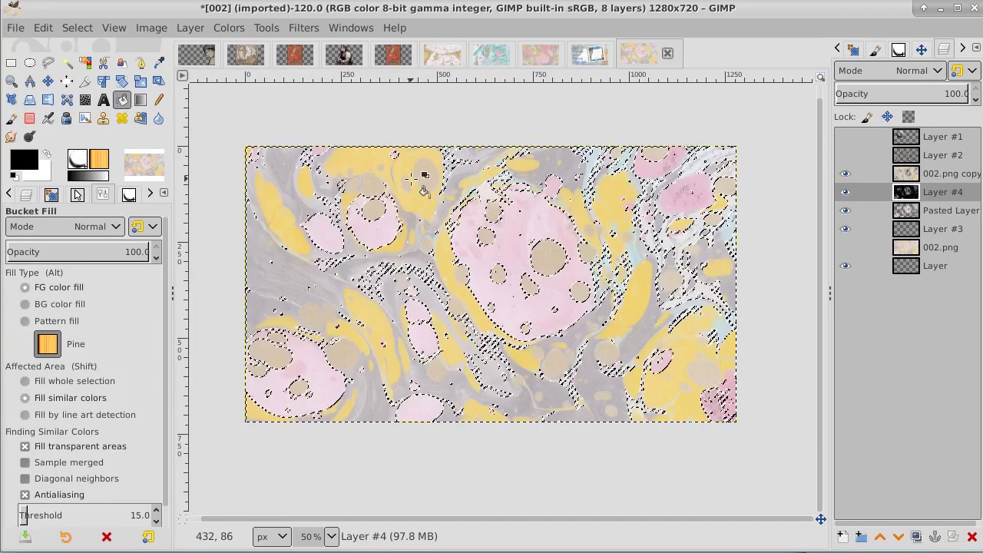
left_click(845, 174)
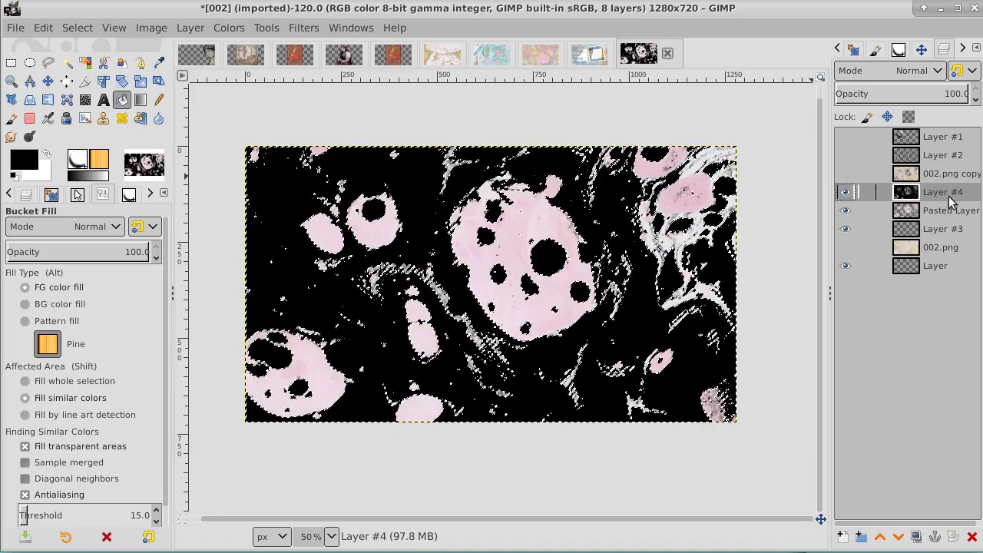
Step: Duplicate Layer #4 as Layer #5 and clear the selection
left_click(916, 536)
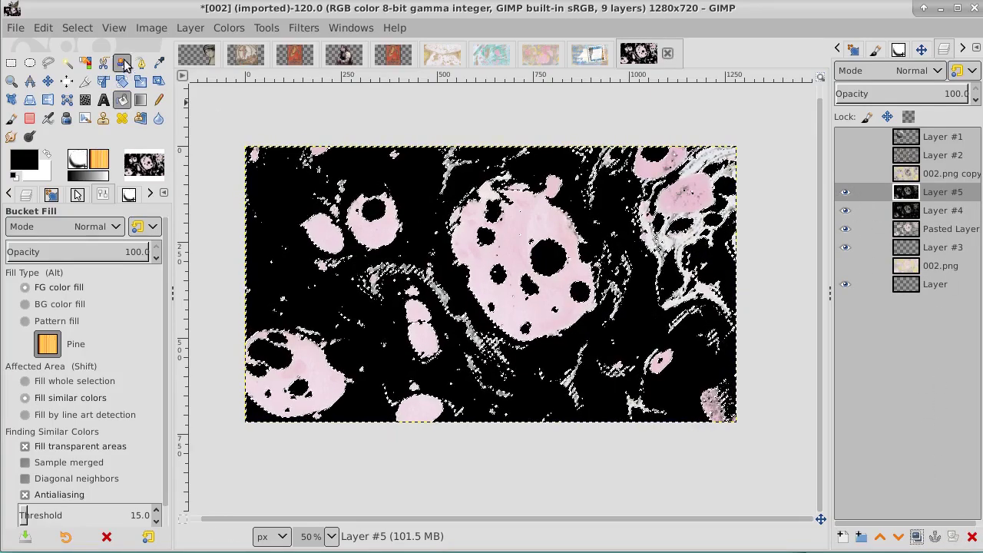
left_click(77, 27)
left_click(86, 68)
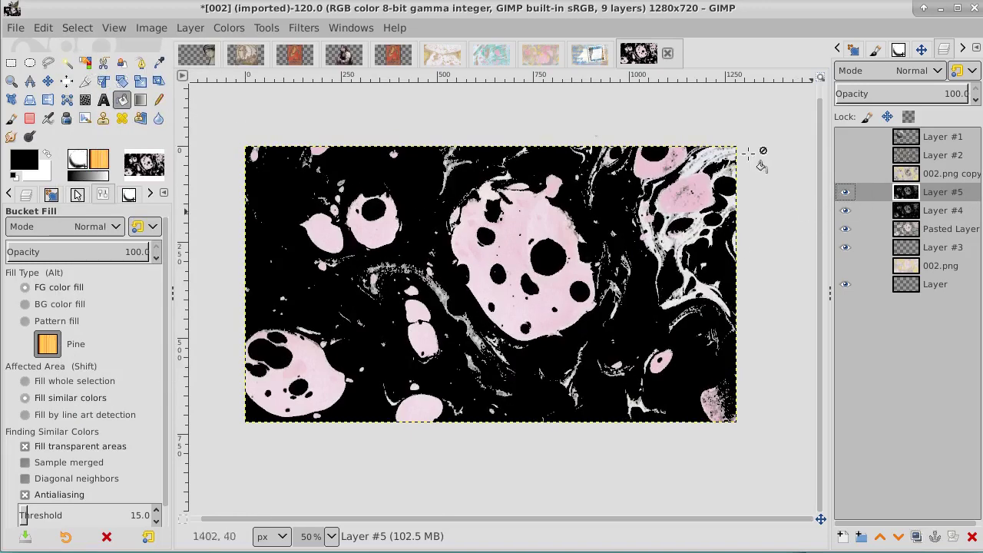
Step: Blur Layer #5 with a 5.50 Gaussian blur and show 002.png copy again
left_click(294, 30)
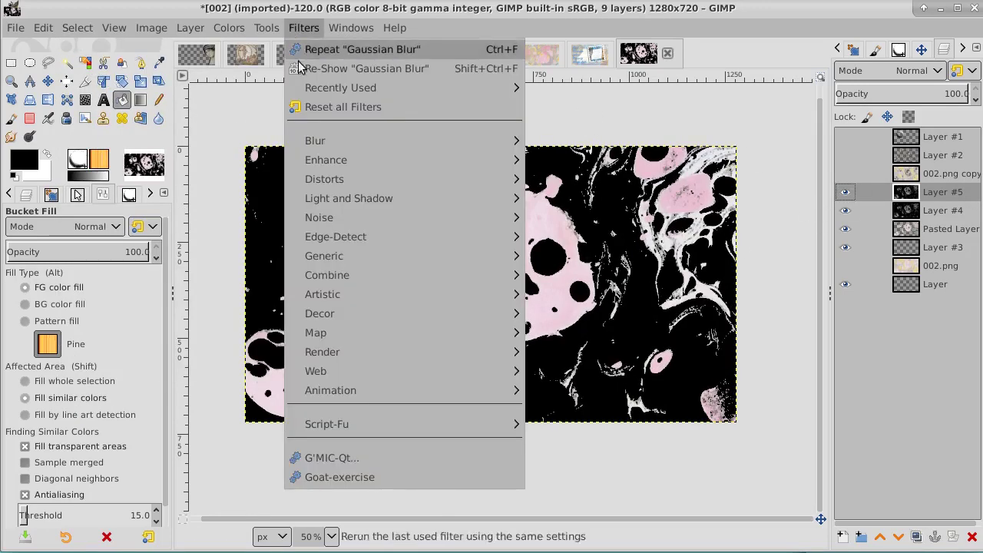
mouse_move(416, 143)
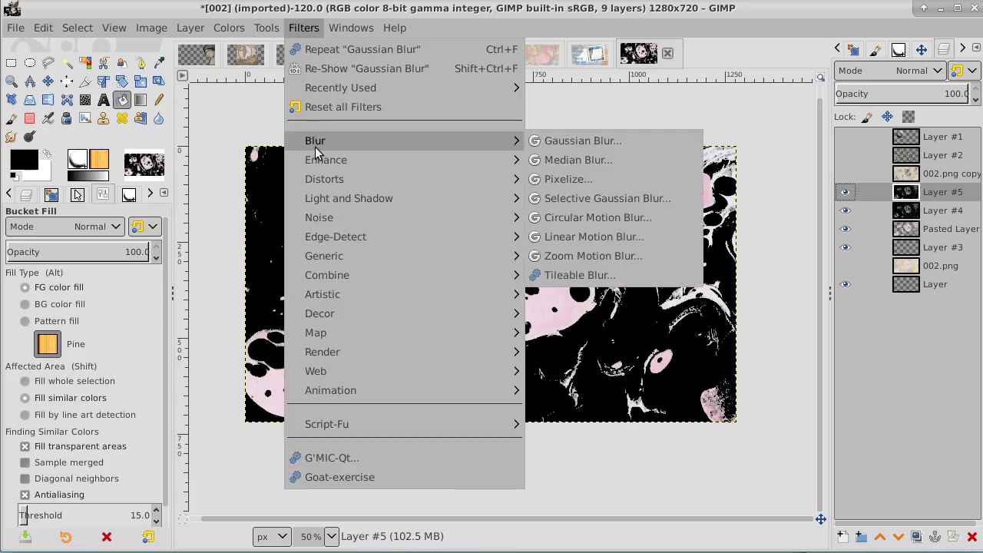
left_click(620, 138)
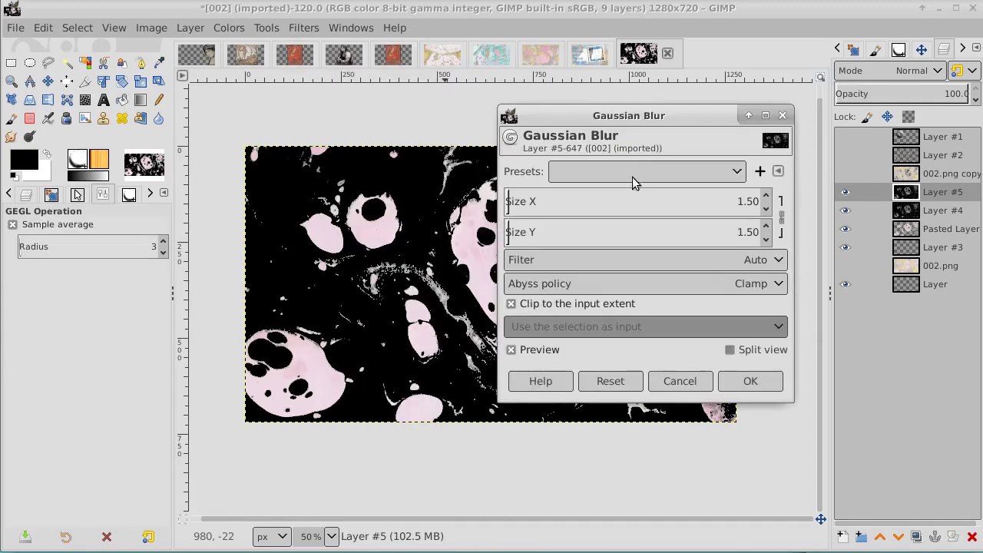
left_click(765, 196)
left_click(766, 197)
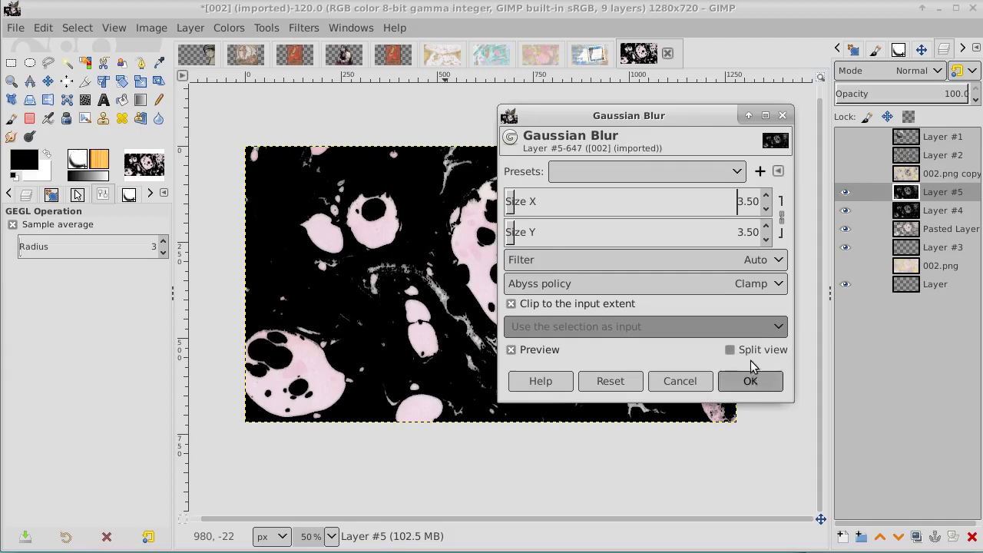
left_click(767, 197)
left_click(767, 197)
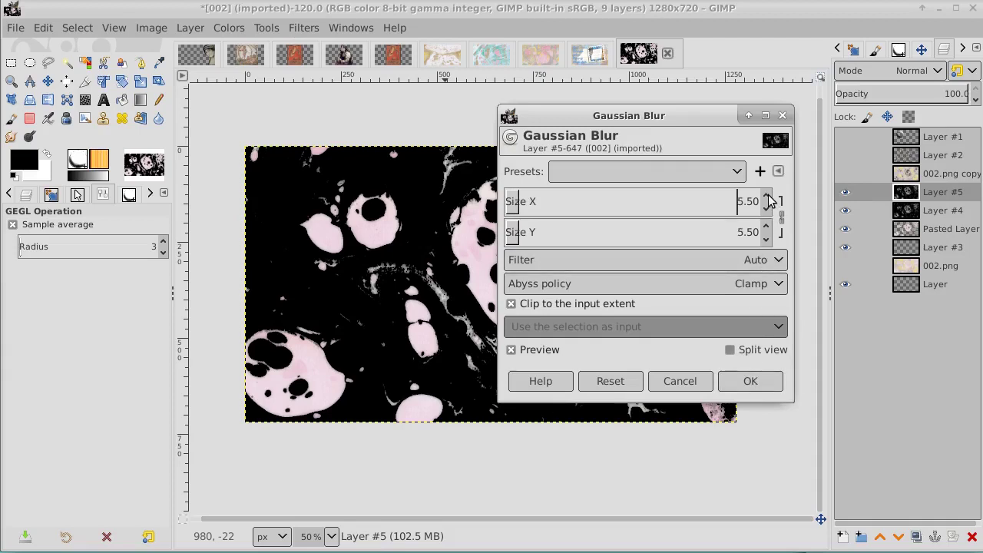
left_click(760, 378)
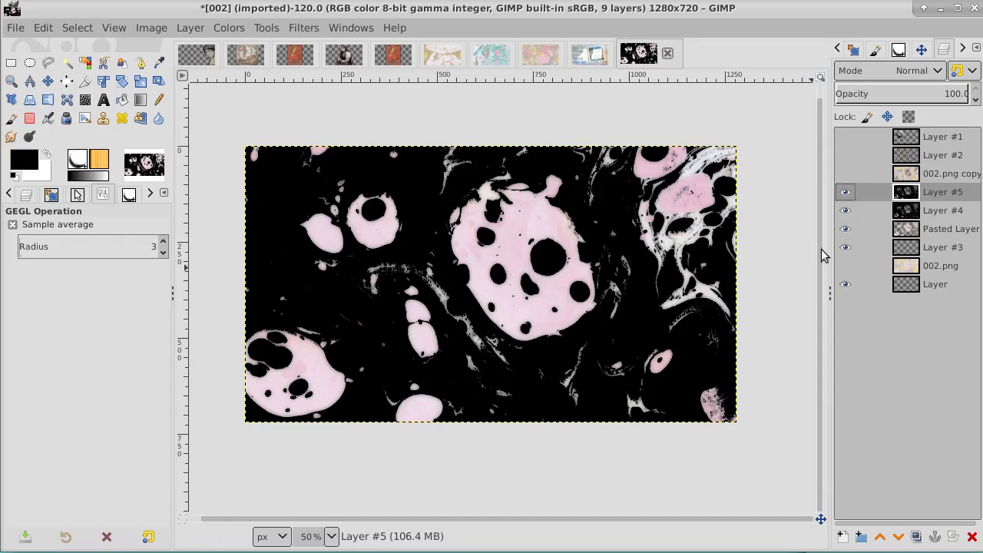
left_click(845, 174)
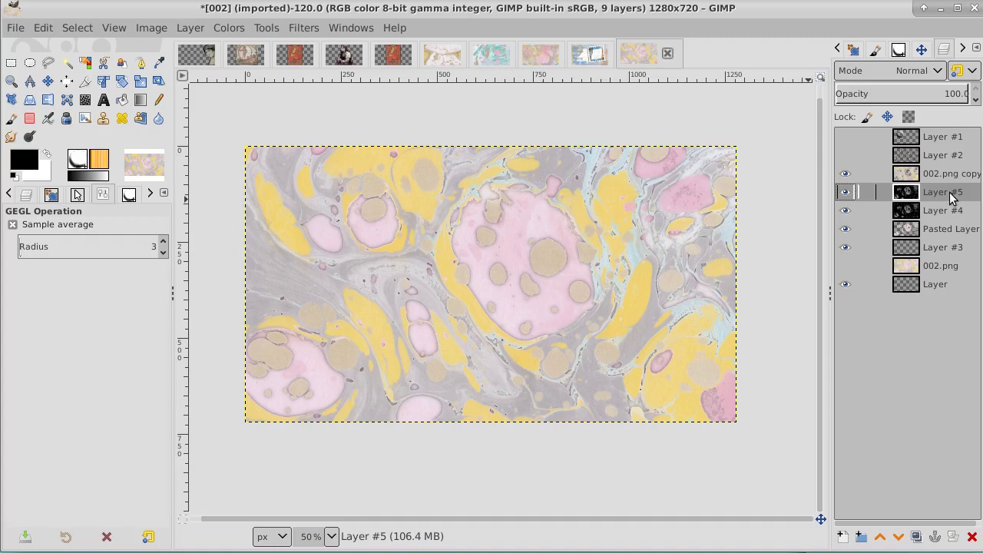
Step: Duplicate blurred Layer #5 three times into Layers #6–#8 and make Layer #2 visible
left_click(915, 537)
left_click(916, 537)
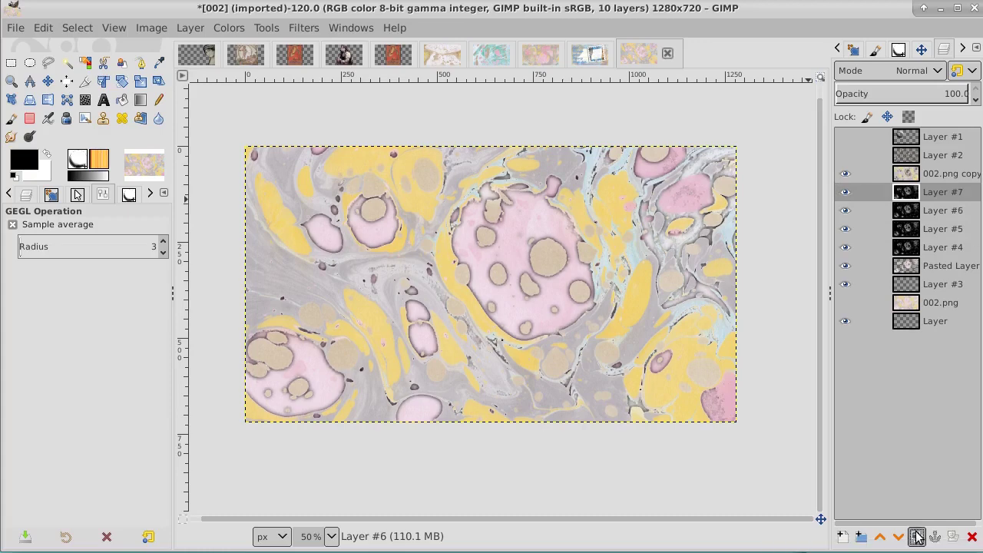
left_click(916, 536)
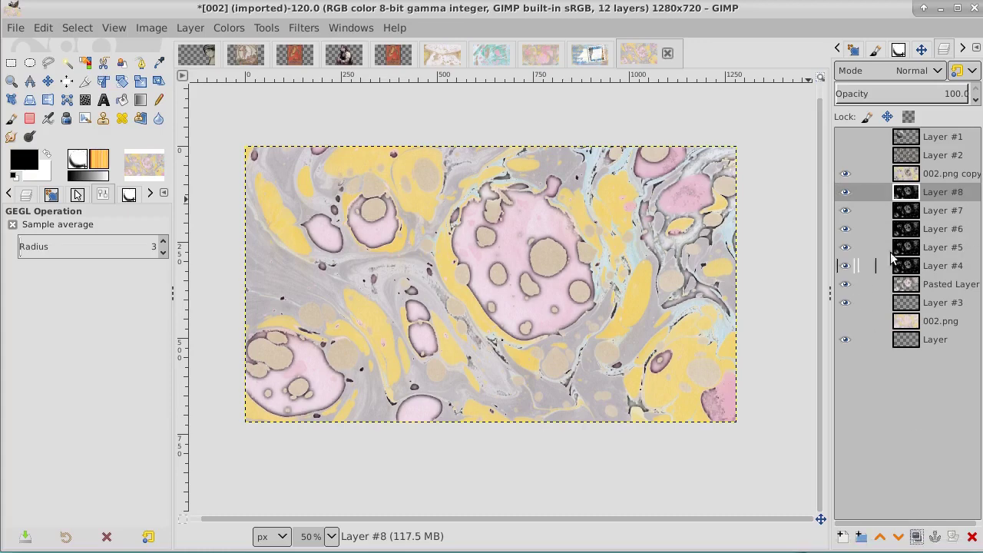
left_click(850, 156)
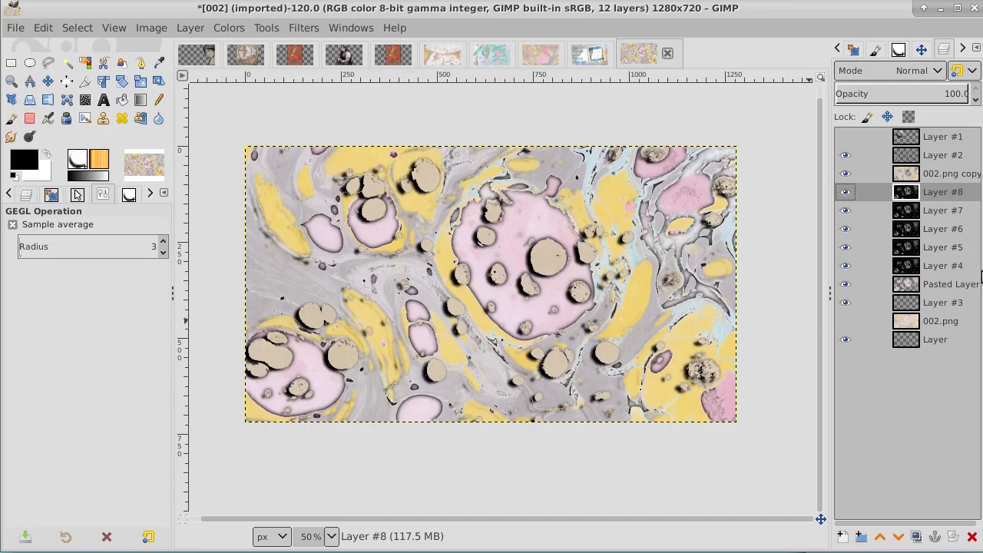
Step: Merge Layers #8, #7 and #6 down one by one into Layer #5
right_click(940, 196)
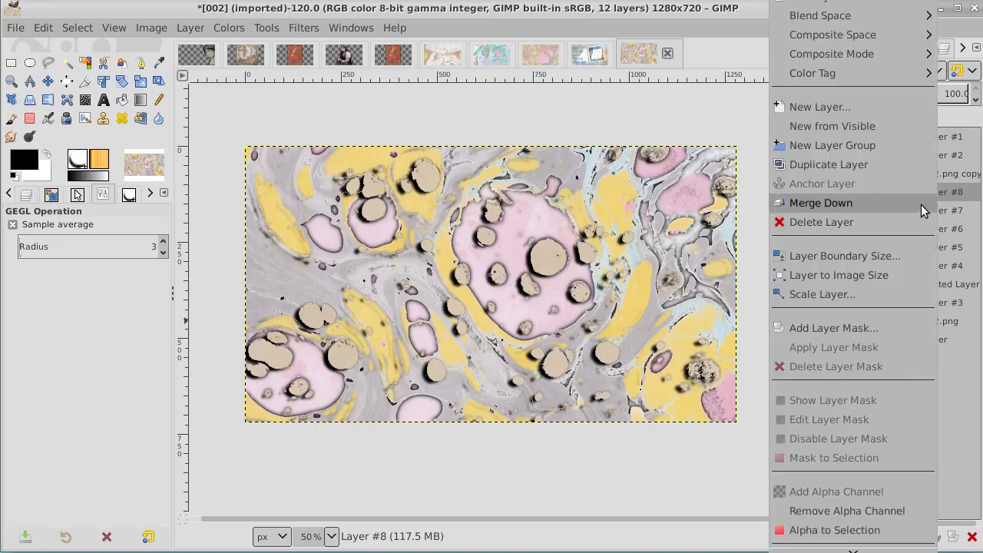
left_click(920, 201)
right_click(960, 197)
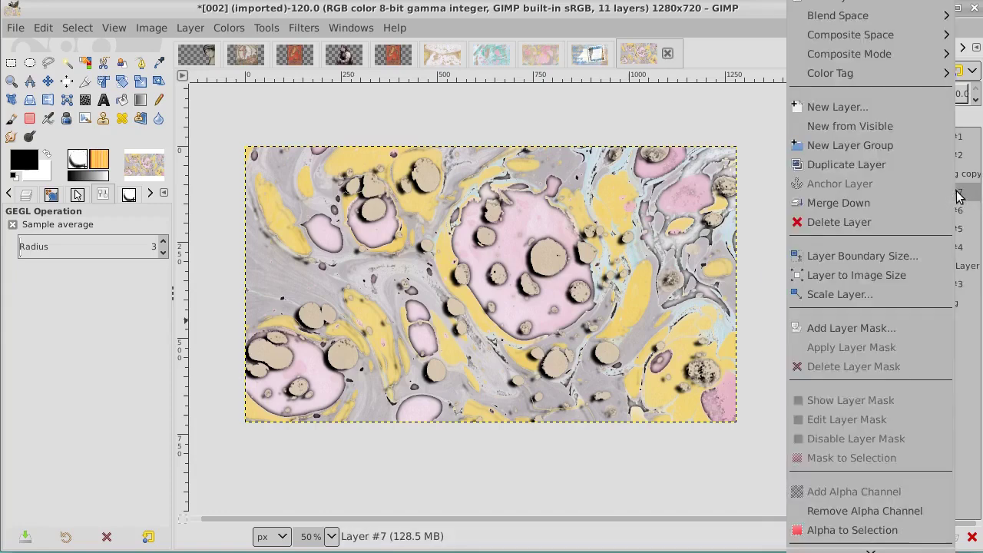
left_click(909, 202)
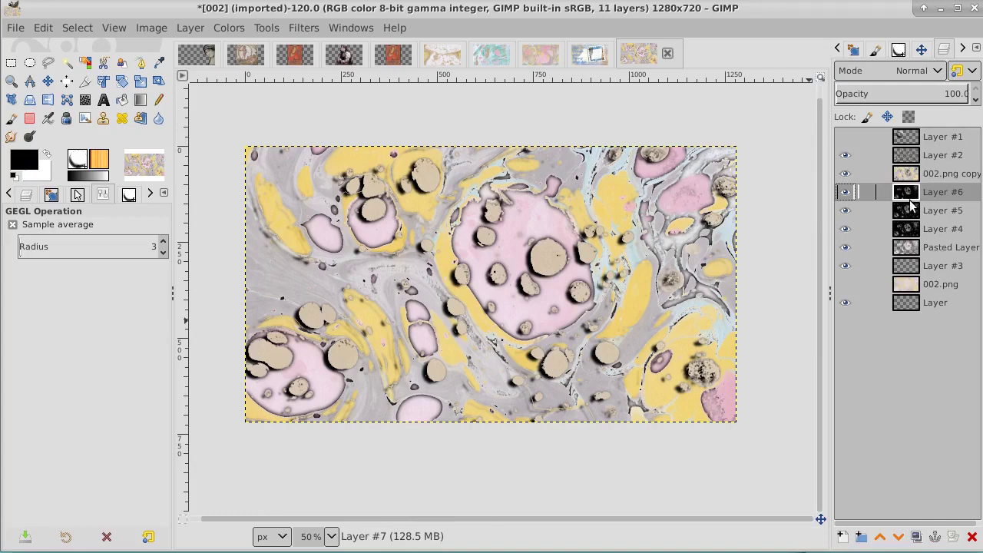
left_click(845, 210)
left_click(846, 210)
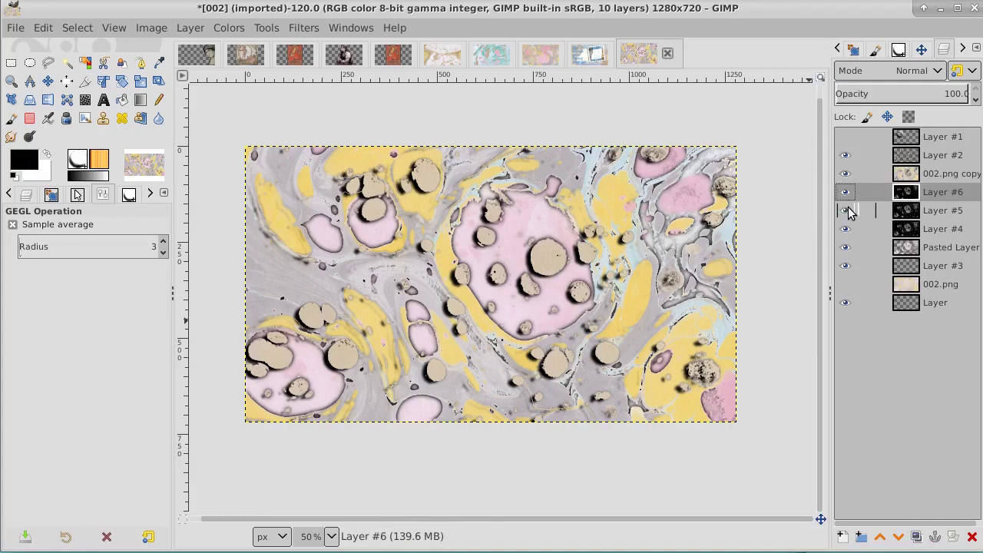
right_click(946, 197)
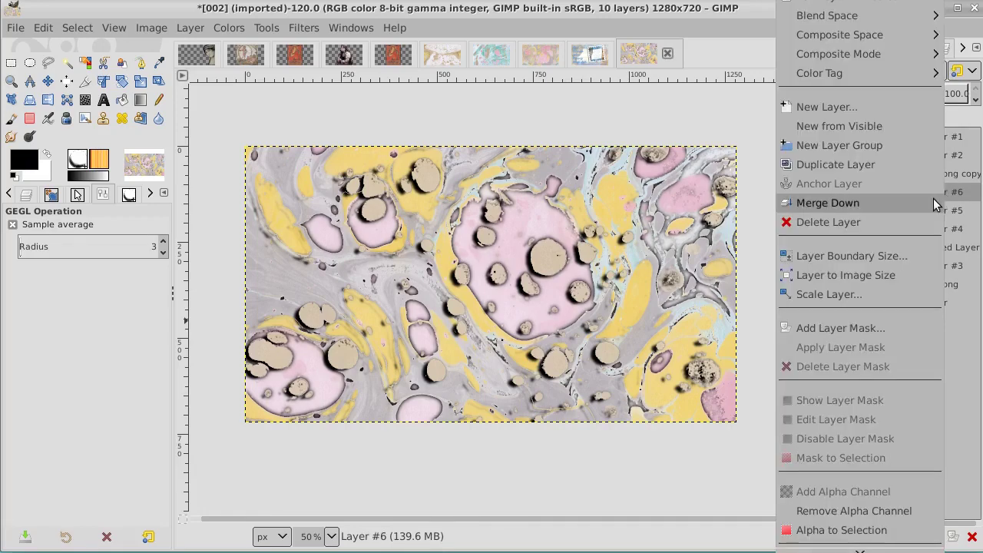
left_click(933, 201)
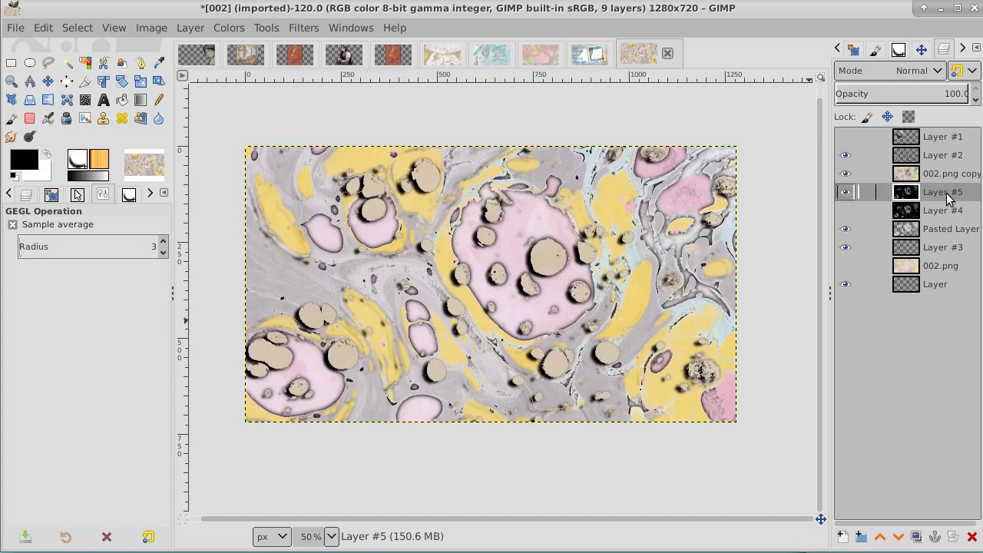
Step: Shift Layer #5 14 px left and 22 px down, then expand it to 1280×720
left_click(48, 81)
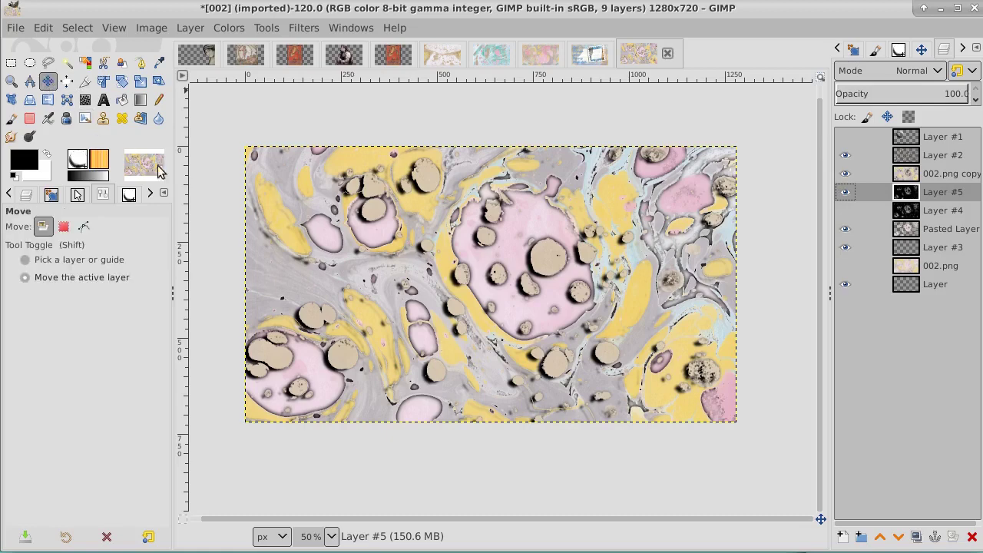
left_click(409, 222)
left_click_drag(409, 222, 414, 242)
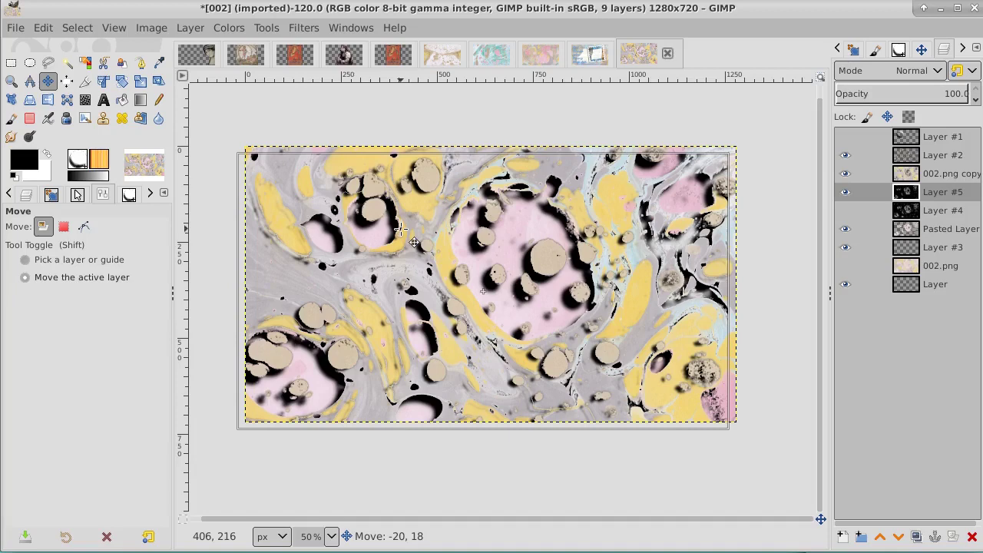
left_click_drag(413, 242, 415, 243)
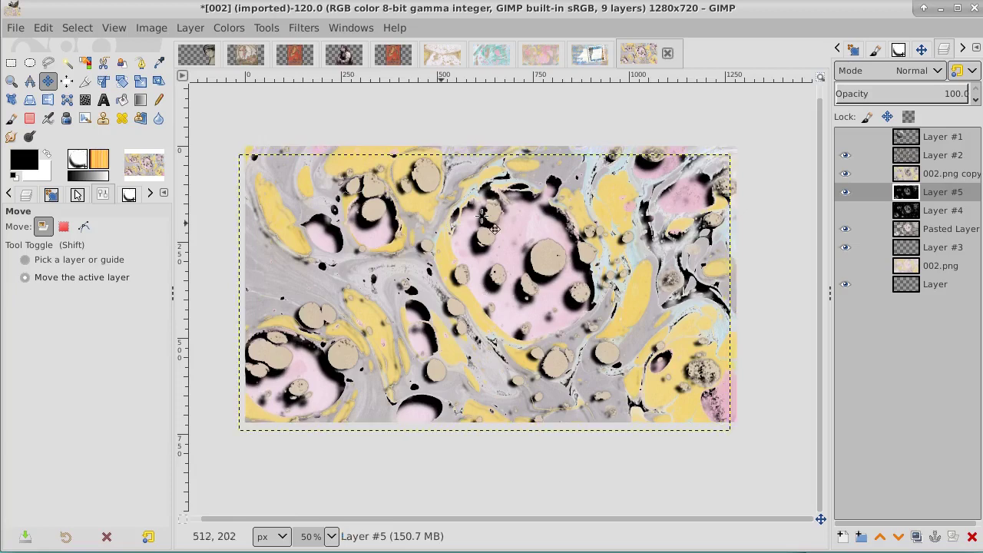
right_click(960, 192)
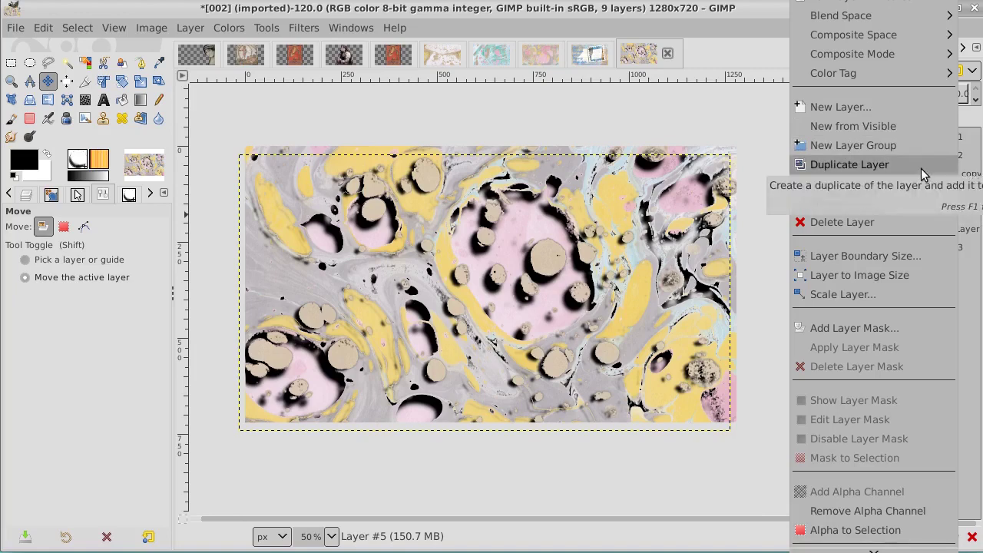
left_click(909, 274)
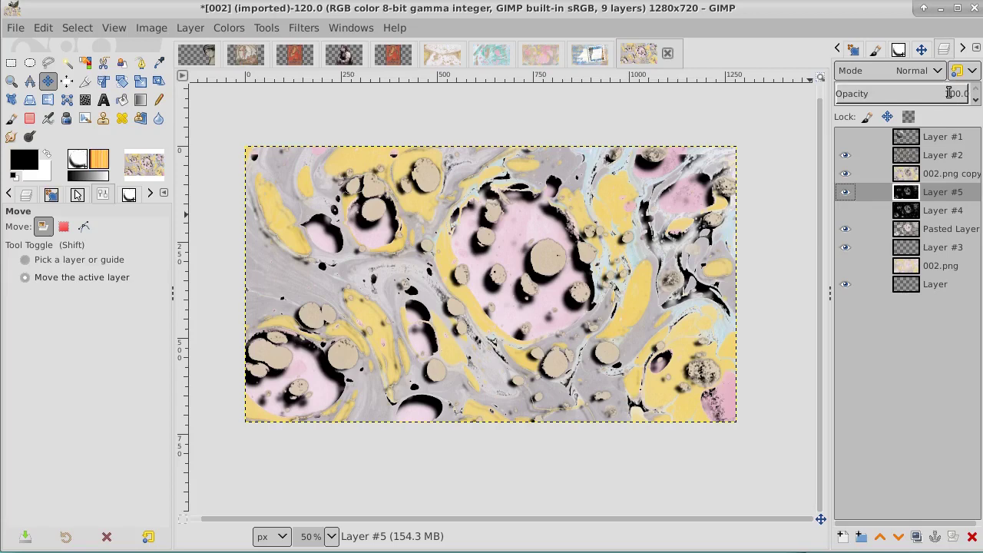
Step: Lower Layer #5's opacity to 77.5 and compare by toggling Layer #2
left_click_drag(949, 93, 939, 95)
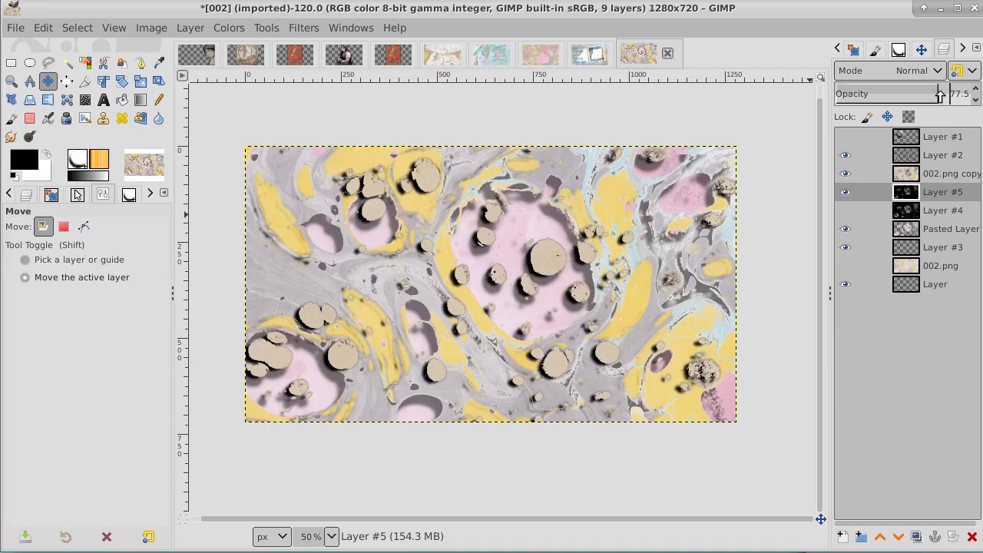
left_click(845, 156)
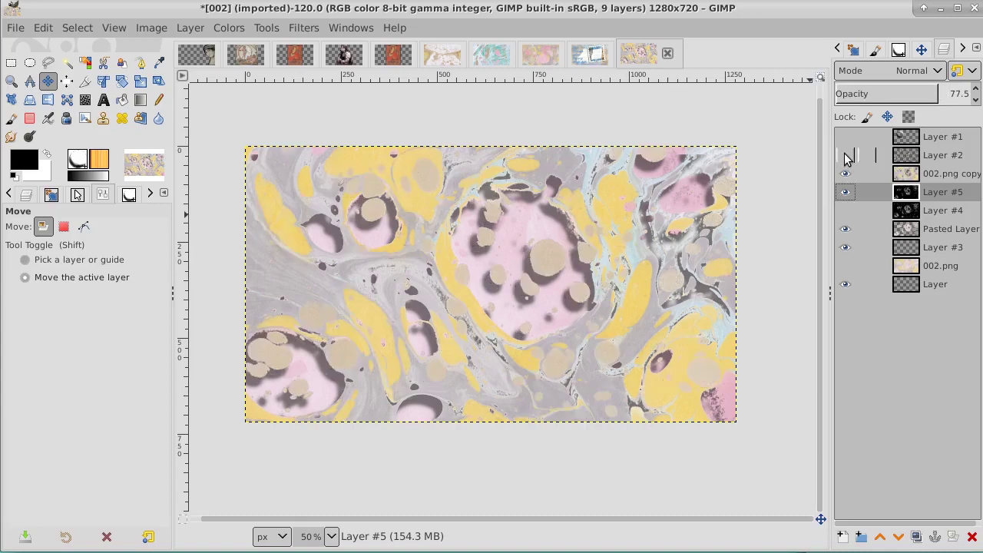
left_click(845, 157)
left_click(844, 157)
left_click(844, 157)
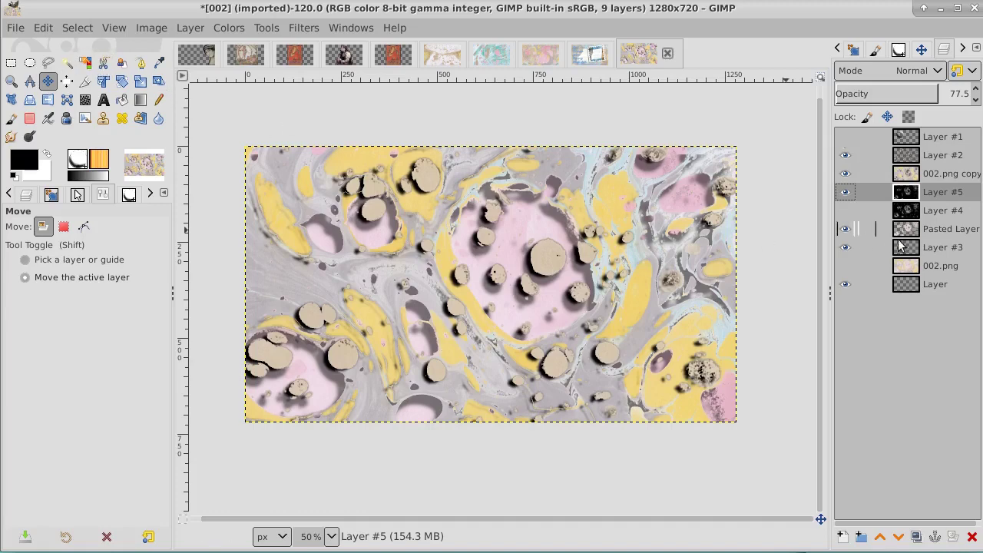
Step: Toggle 002.png copy to compare, leaving it visible and active
left_click(844, 176)
left_click(843, 176)
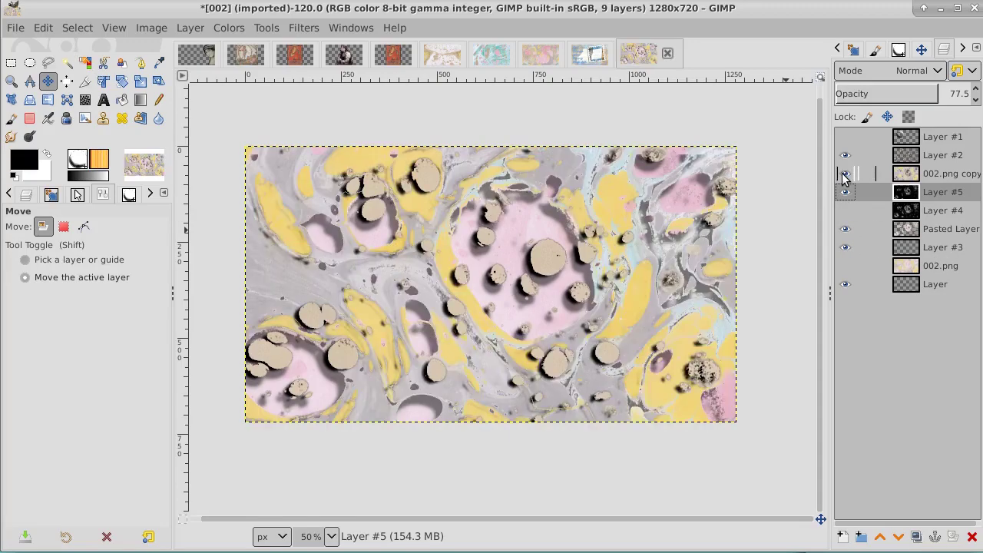
left_click(843, 175)
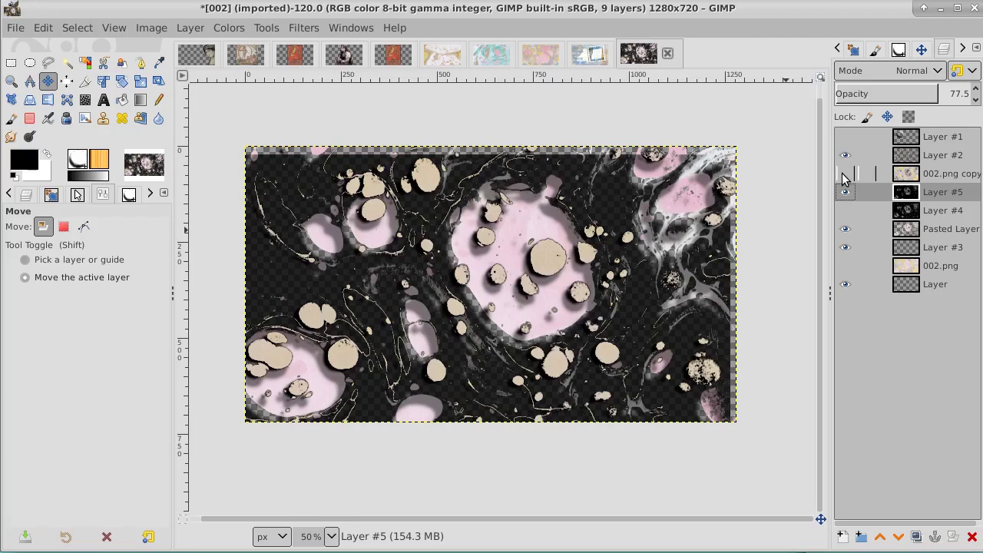
left_click(843, 176)
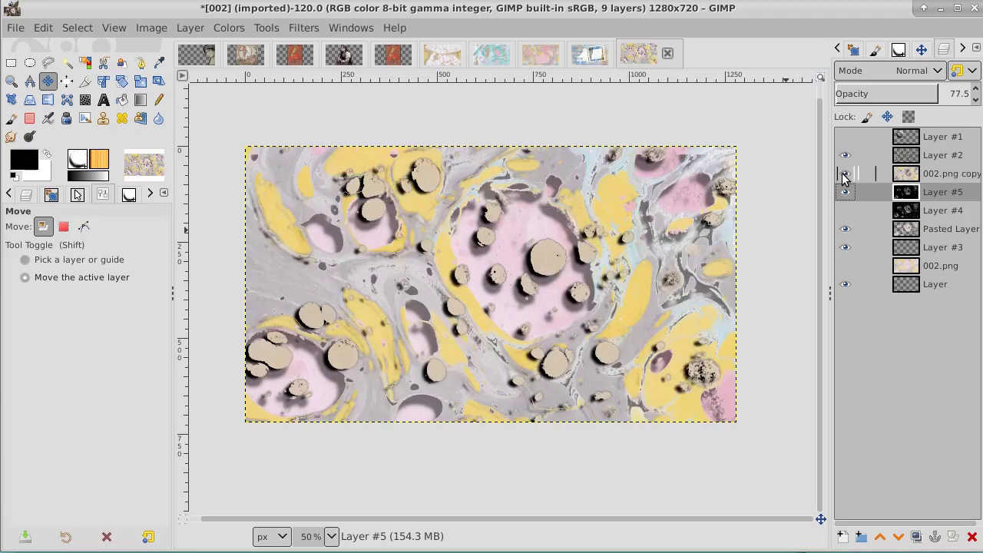
left_click(965, 178)
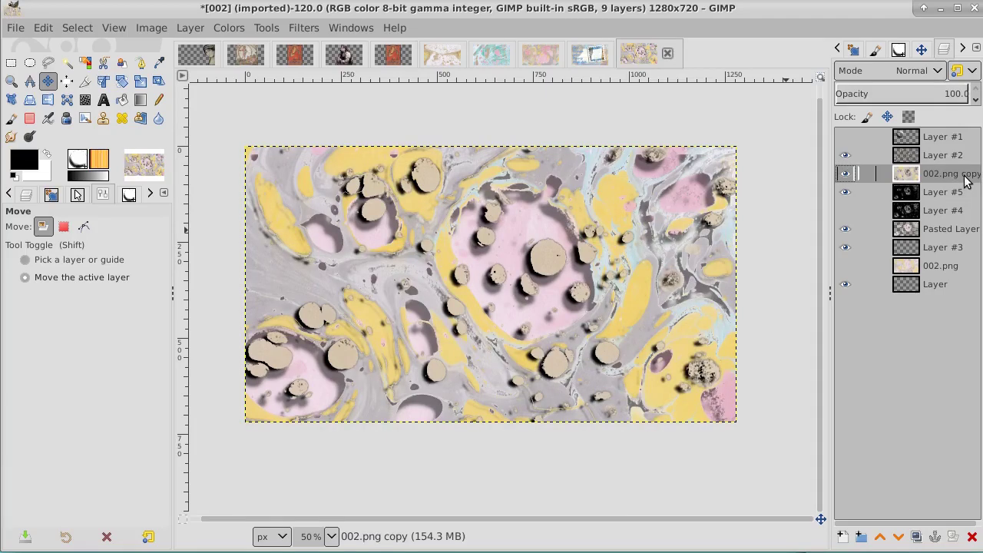
Step: Select the yellow marbling areas by colour, widening the selection with a higher threshold
left_click(85, 64)
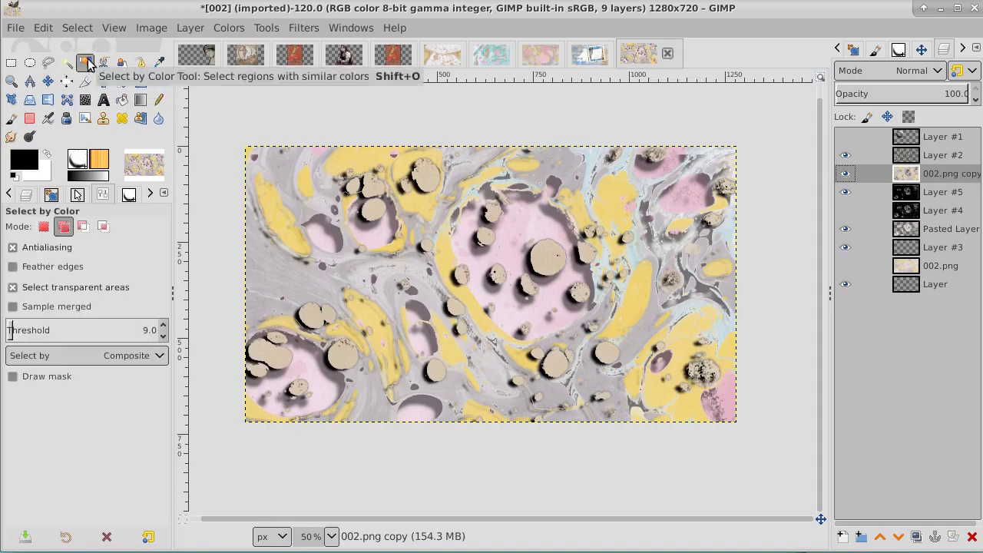
left_click(267, 201)
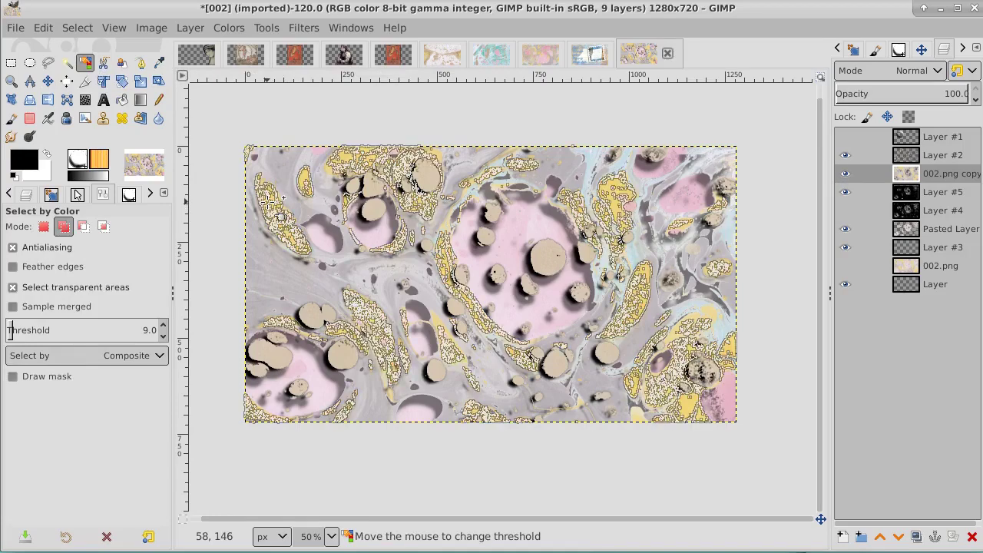
left_click_drag(267, 202, 271, 224)
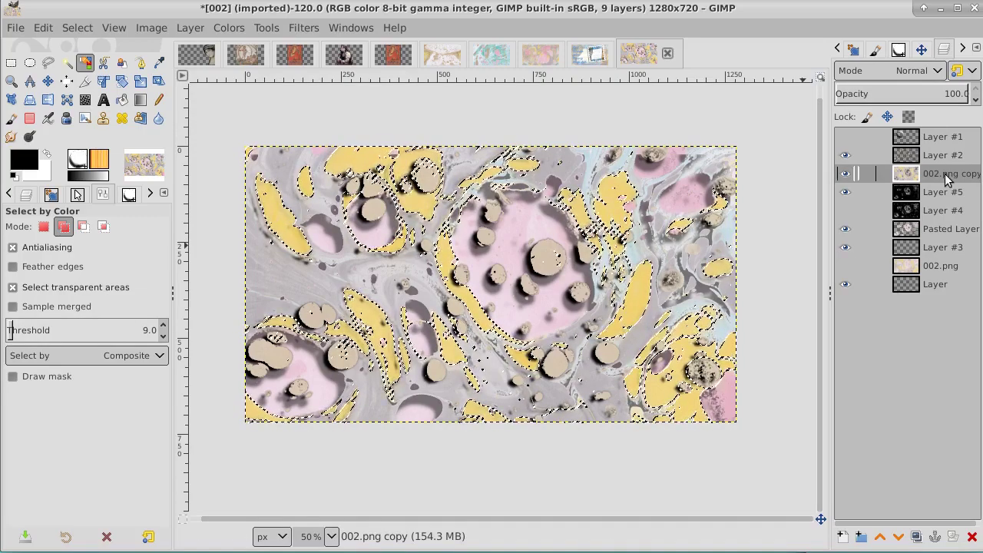
Step: Add a new empty Layer #6 and invert the selection to everything except yellow
left_click(842, 537)
key("Return")
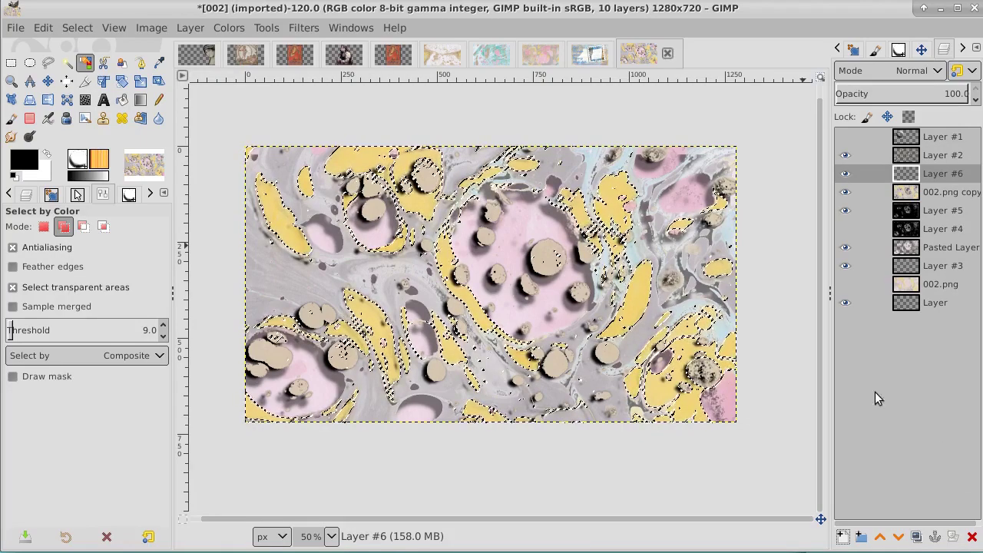
left_click(80, 31)
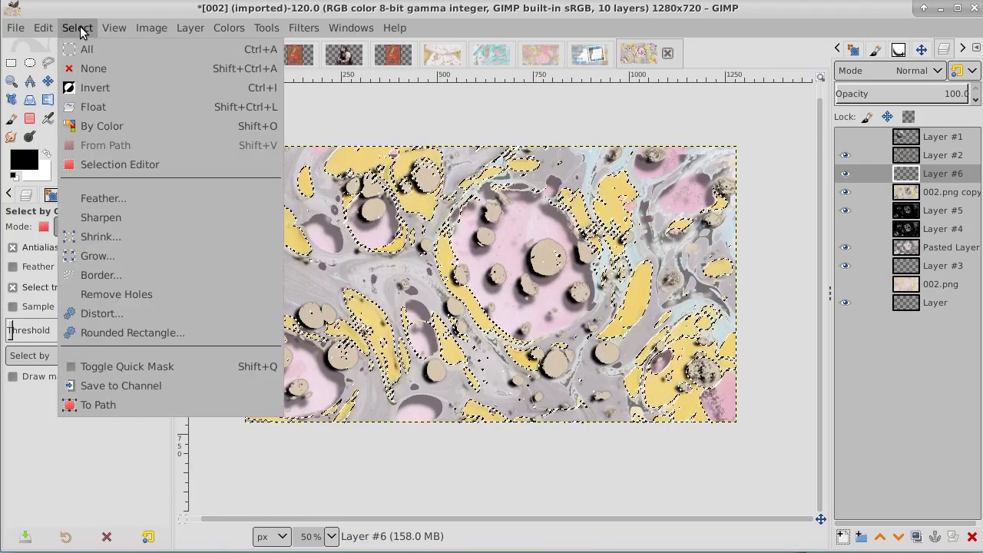
left_click(88, 90)
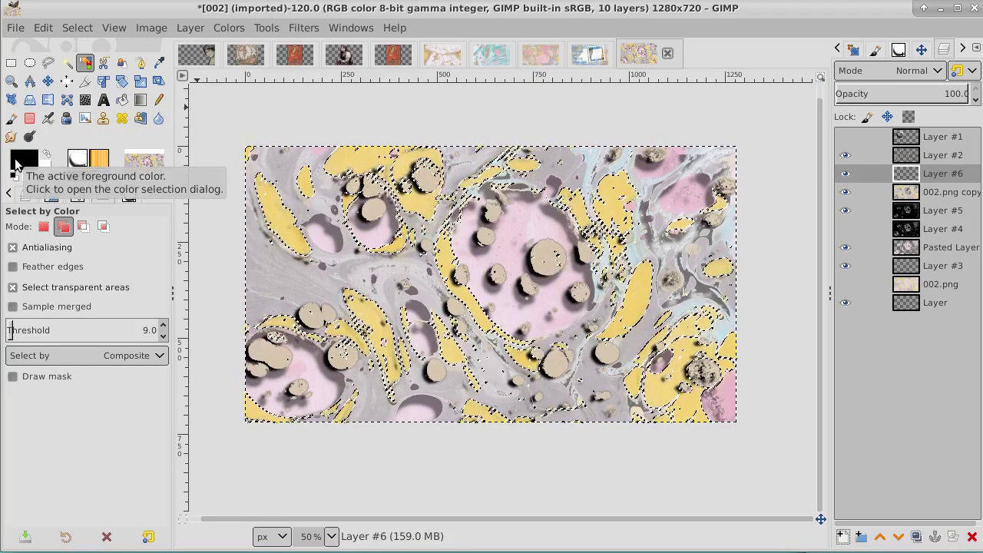
Step: Sample the yellow from the 002.png copy layer as the foreground colour
left_click(159, 63)
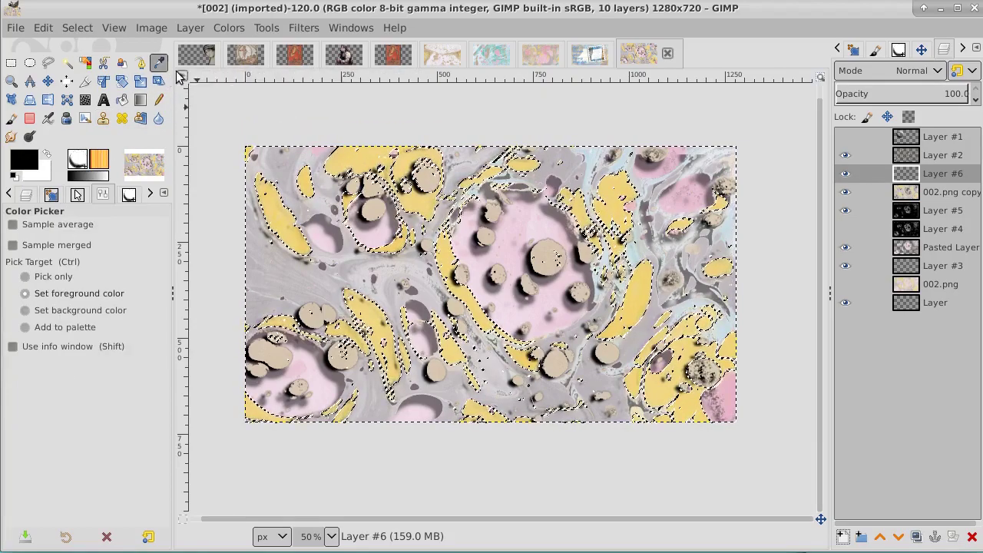
left_click(954, 192)
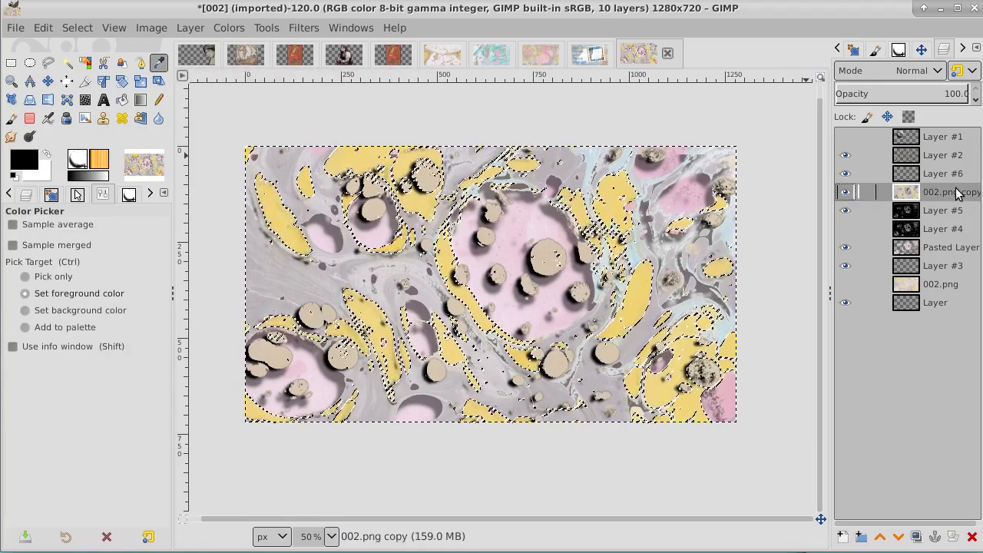
left_click(274, 207)
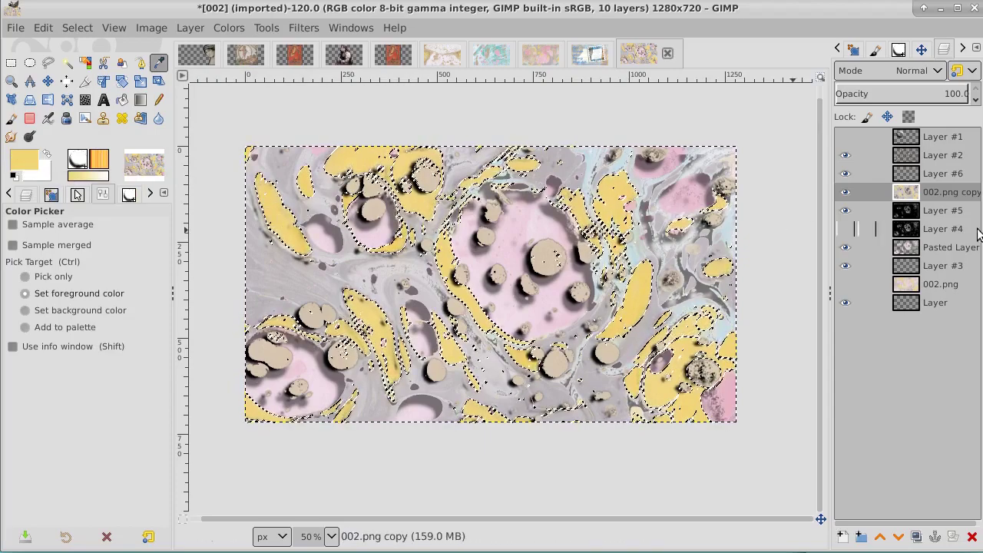
Step: Make Layer #6 active and set the foreground colour to dark brown 534202
left_click(943, 175)
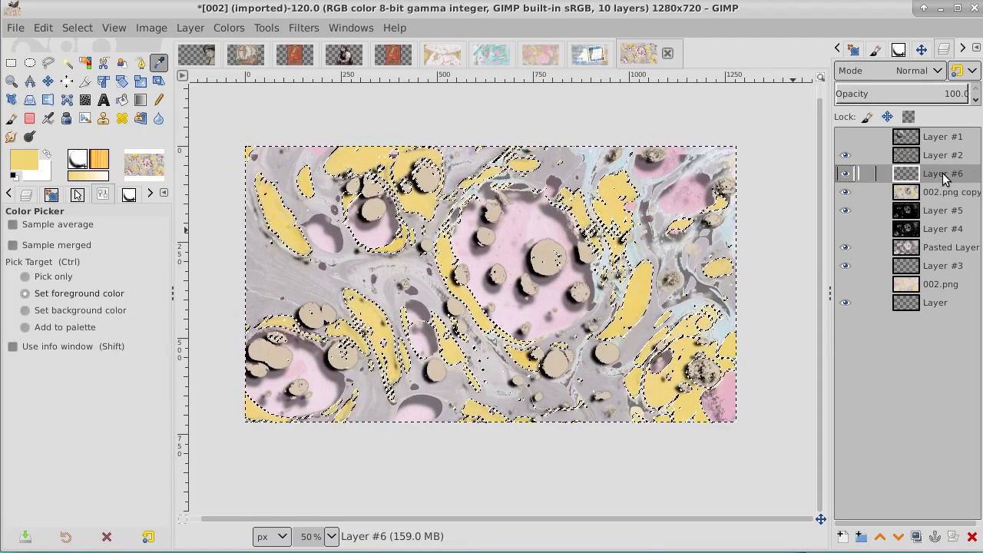
left_click(25, 160)
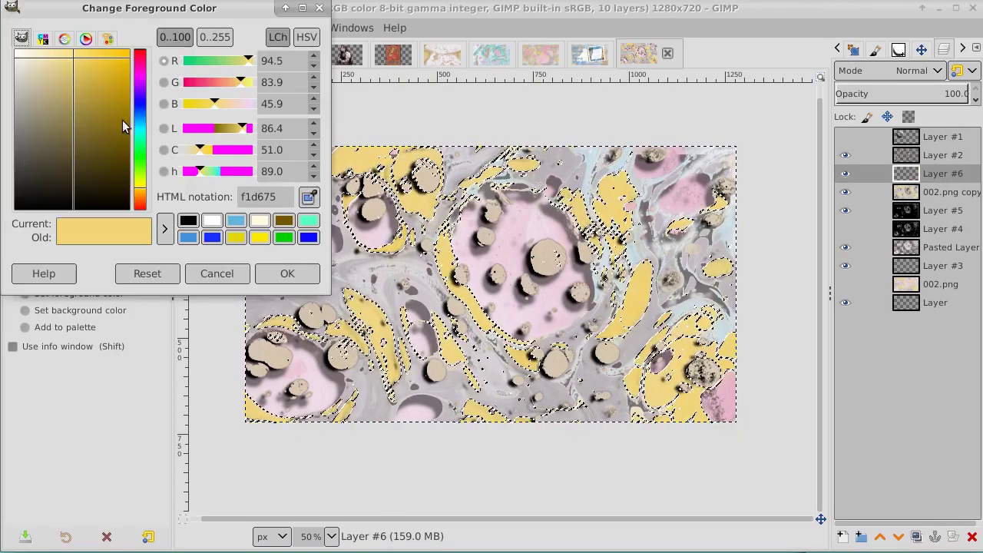
left_click_drag(128, 107, 128, 161)
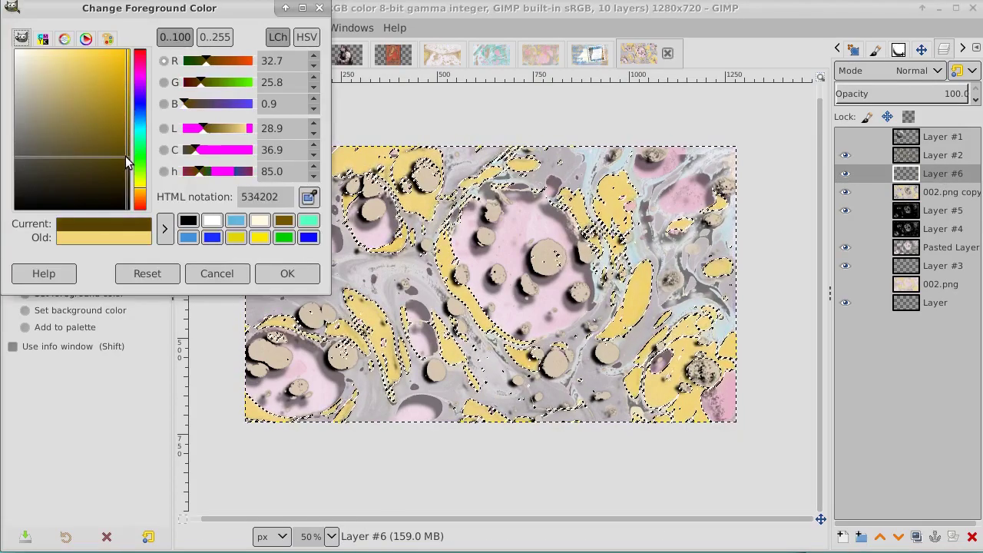
left_click(287, 273)
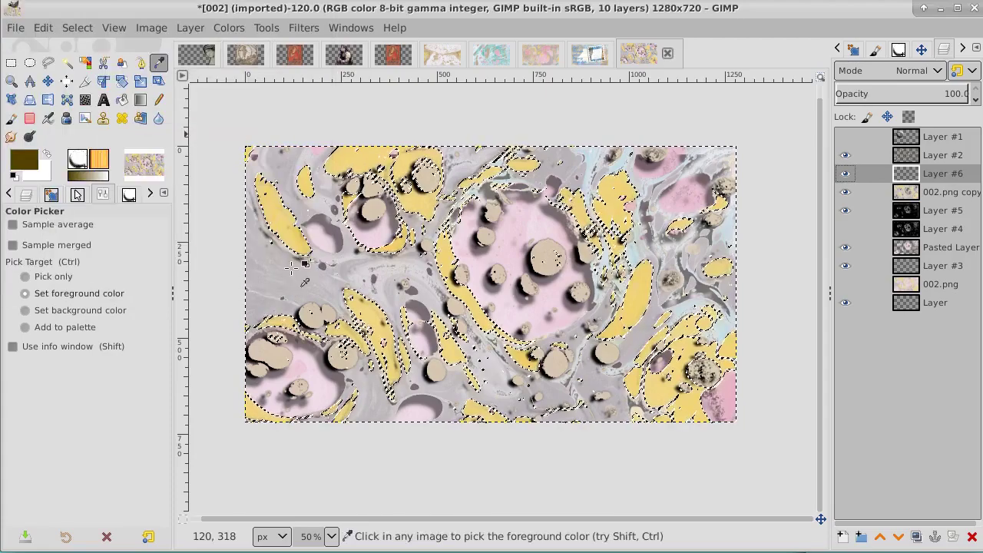
Step: Bucket-fill the selection on Layer #6 with dark brown, then clear the selection
left_click(123, 100)
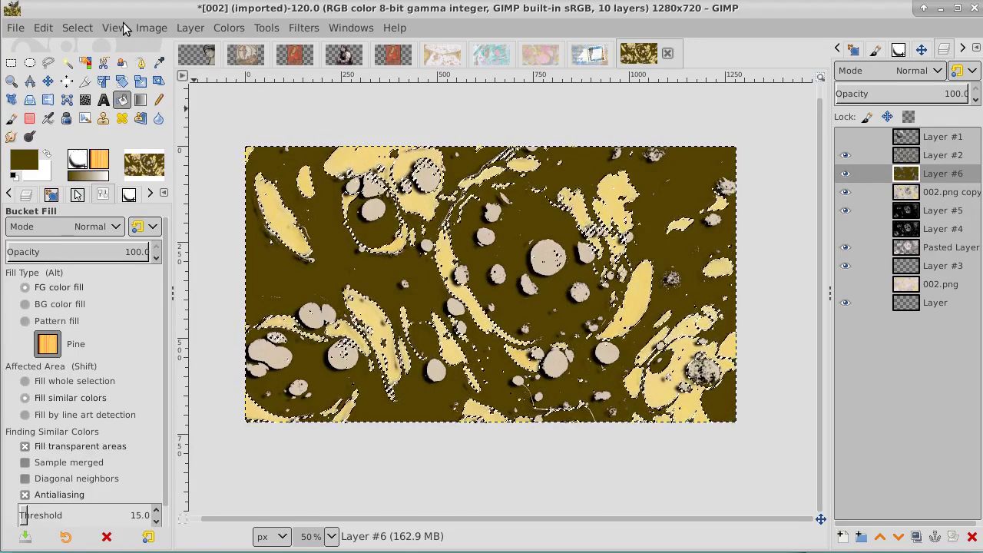
left_click(94, 29)
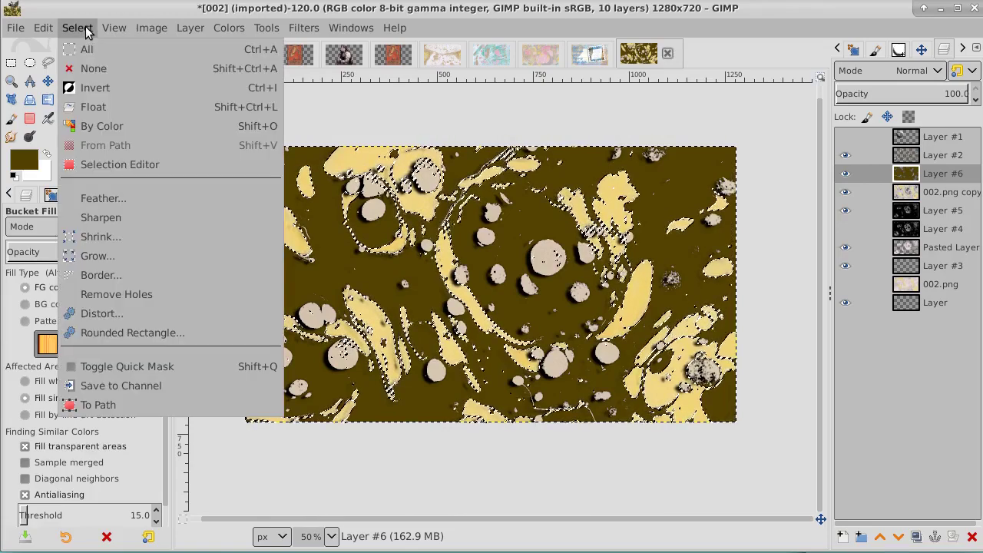
left_click(89, 67)
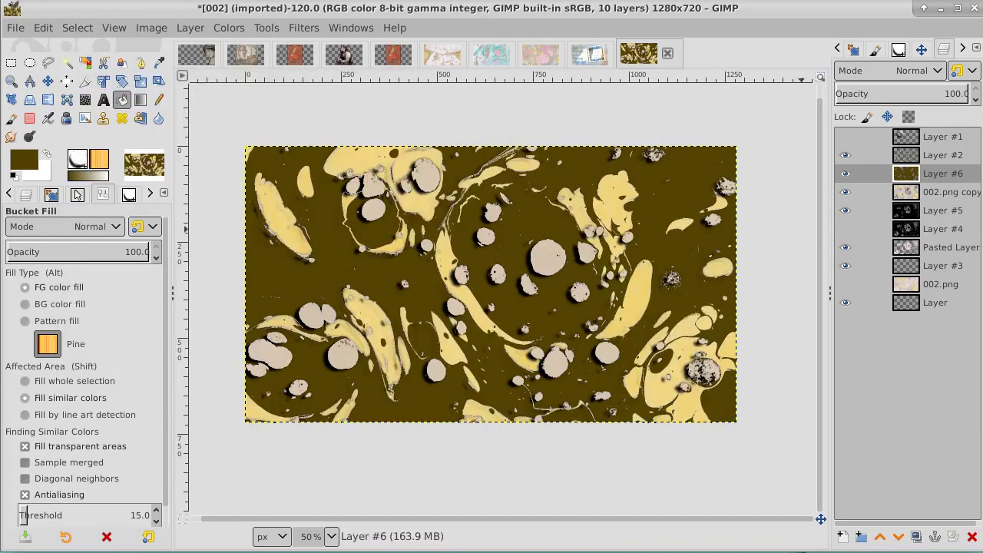
Step: Duplicate Layer #6 as Layer #7, hide Layer #6, and zoom in
left_click(915, 539)
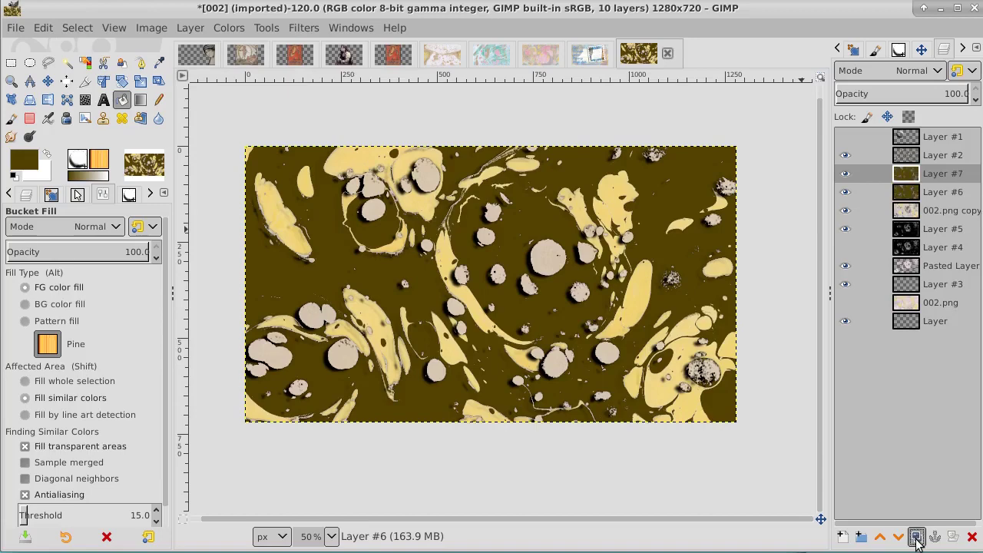
left_click(843, 193)
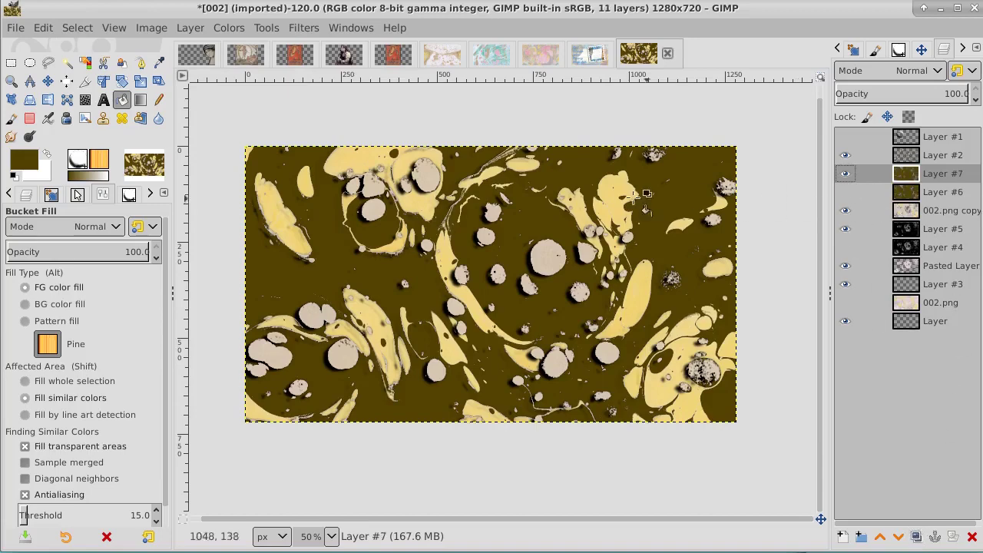
key("z")
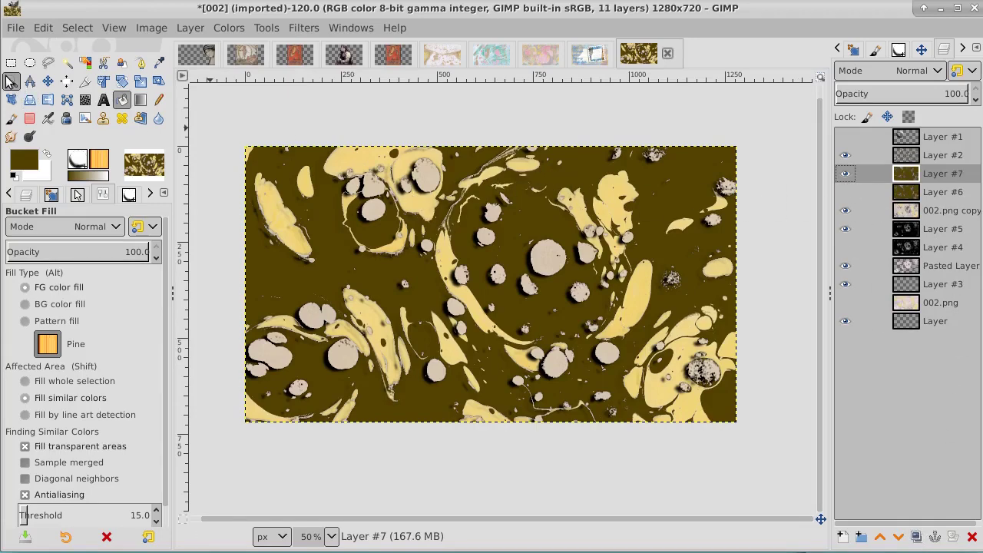
scroll(374, 232, "up", 5)
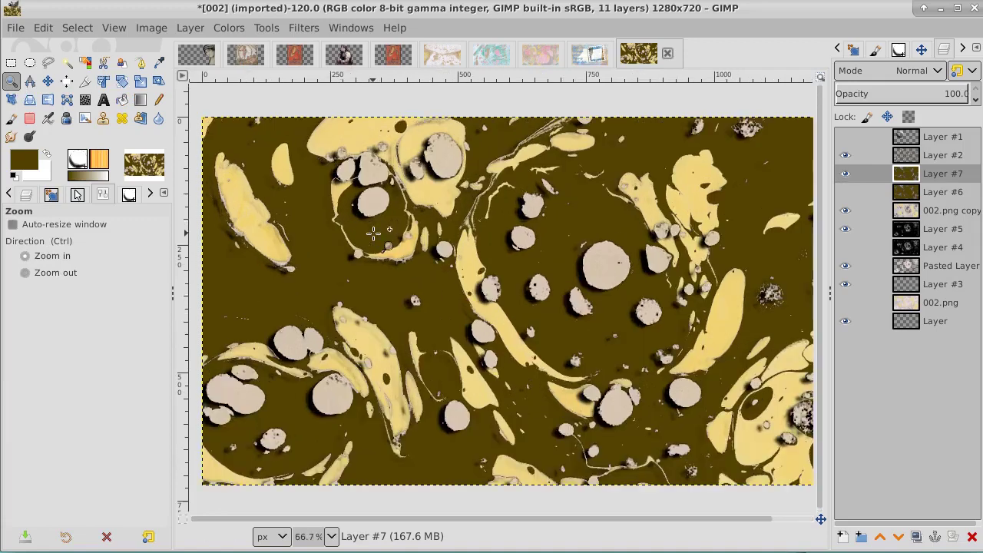
scroll(374, 232, "up", 1)
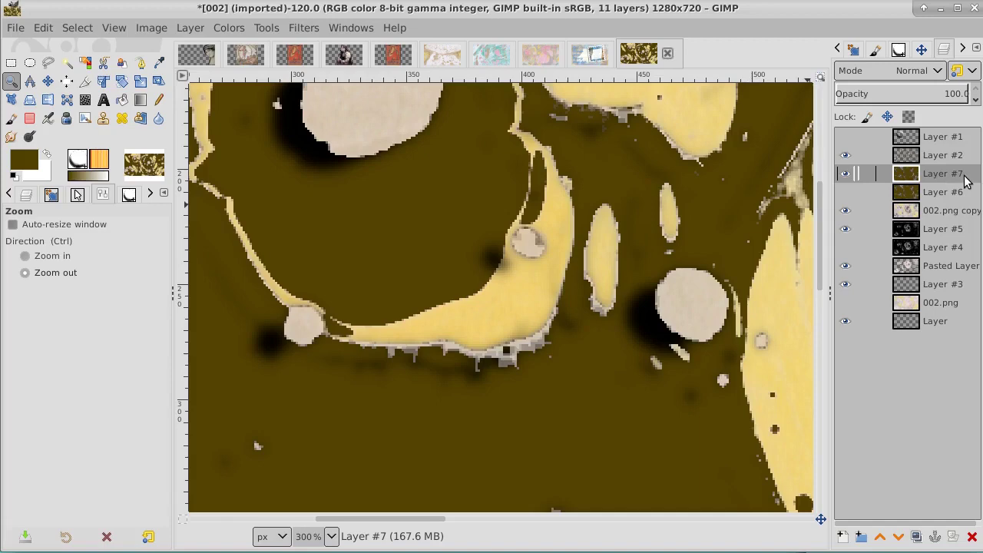
Step: Apply a Gaussian Blur of size 2.50 to Layer #7
left_click(307, 30)
mouse_move(503, 139)
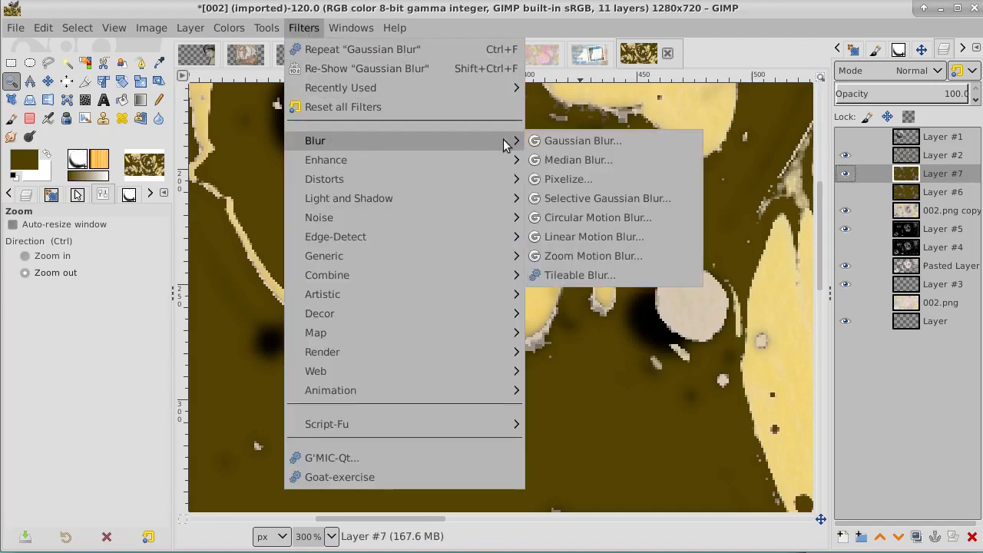
left_click(576, 135)
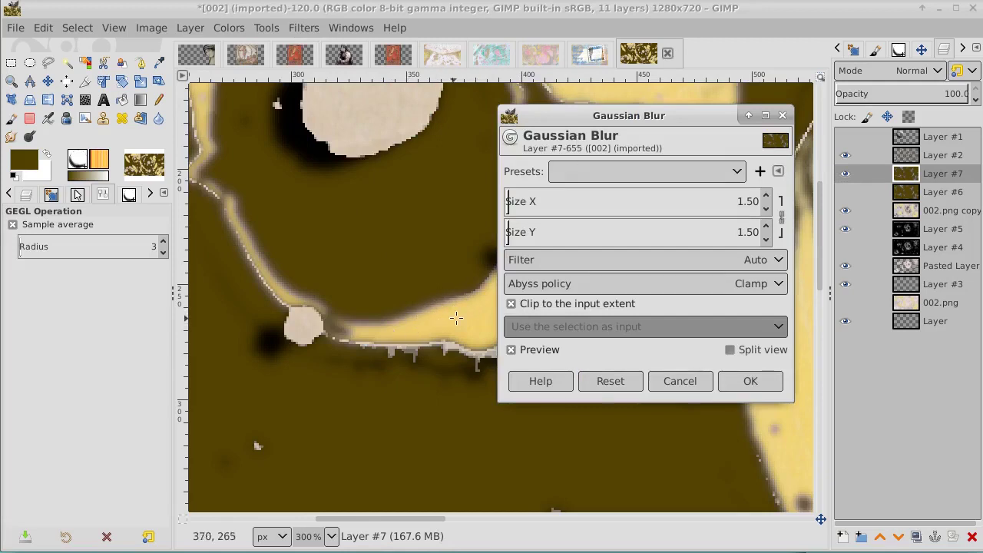
left_click(766, 195)
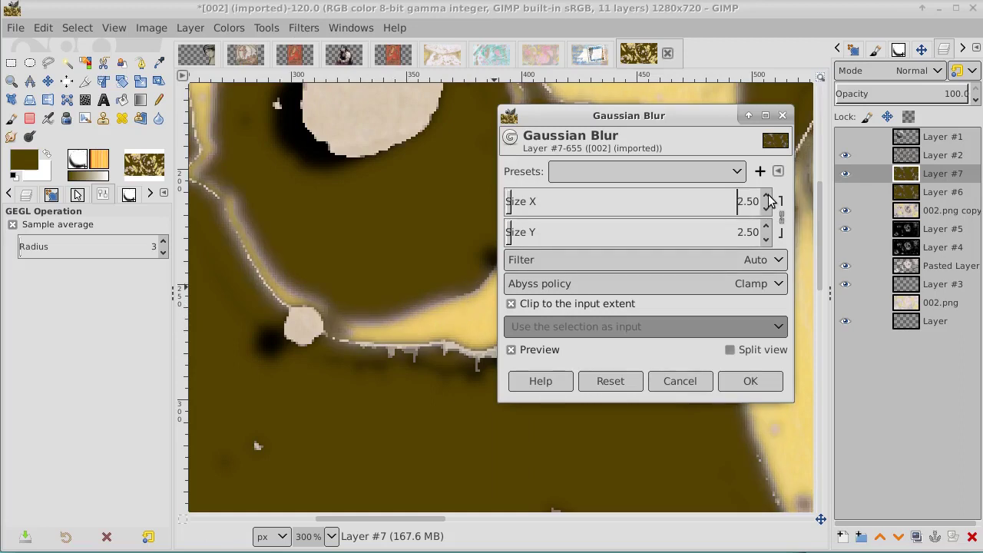
left_click(766, 196)
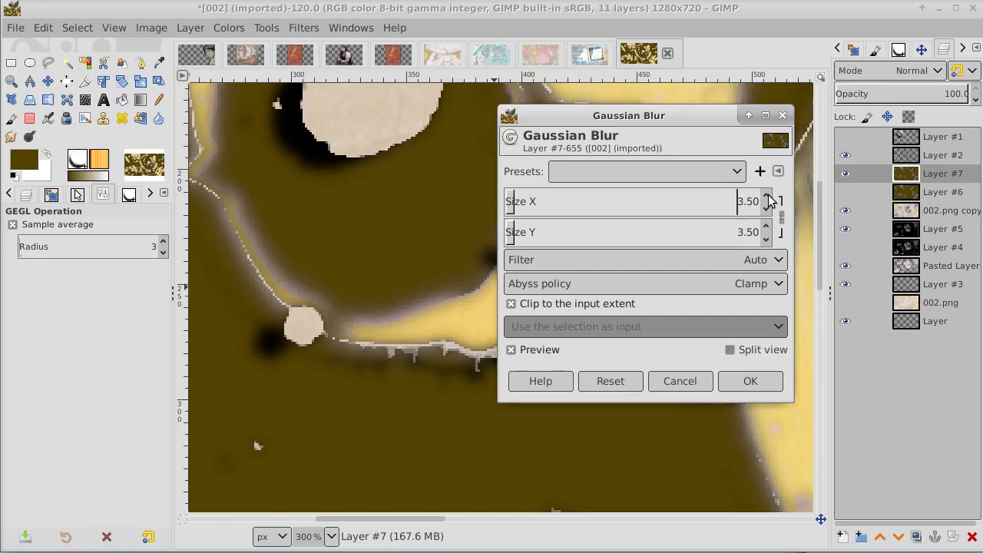
left_click(766, 207)
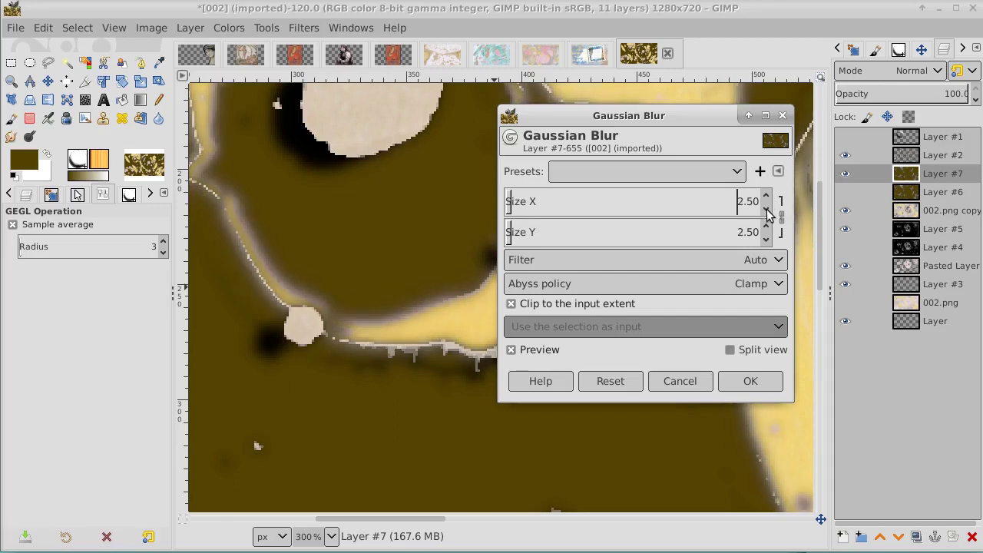
left_click(749, 379)
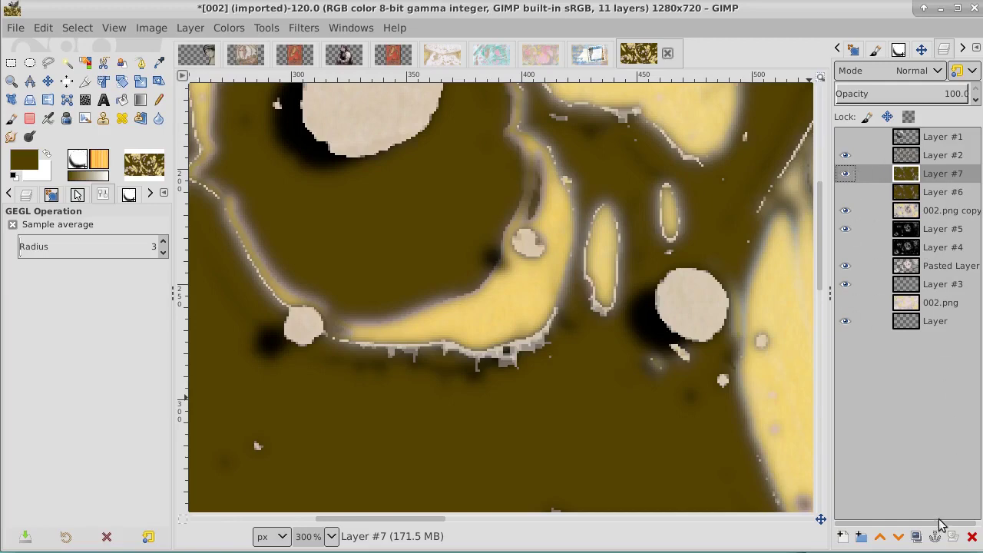
Step: Duplicate Layer #7 and merge the copy back down into it
left_click(916, 536)
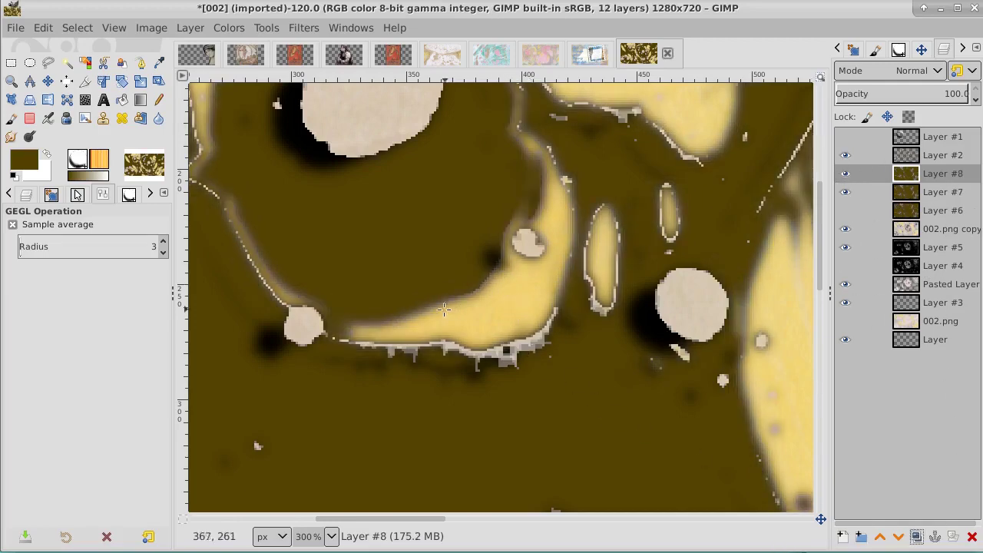
right_click(945, 172)
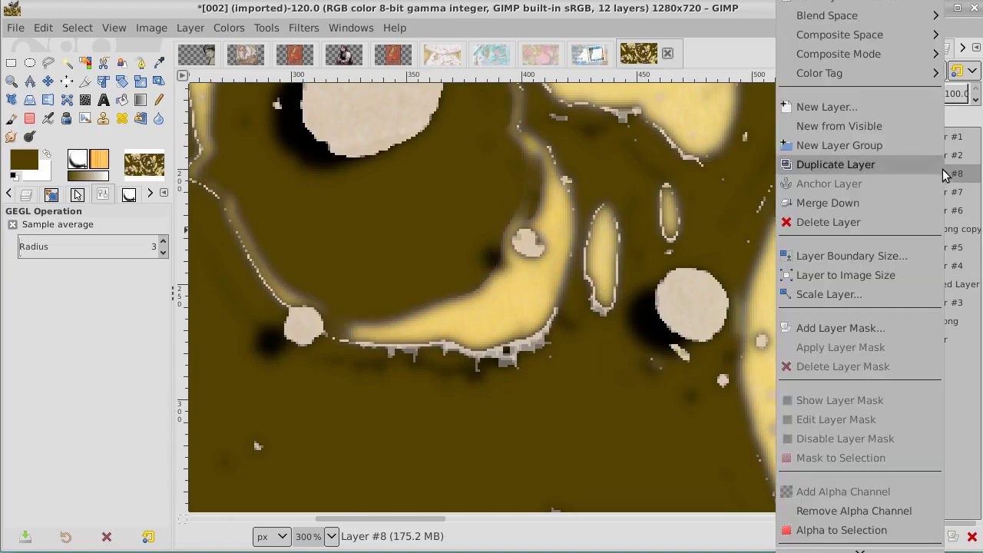
left_click(914, 201)
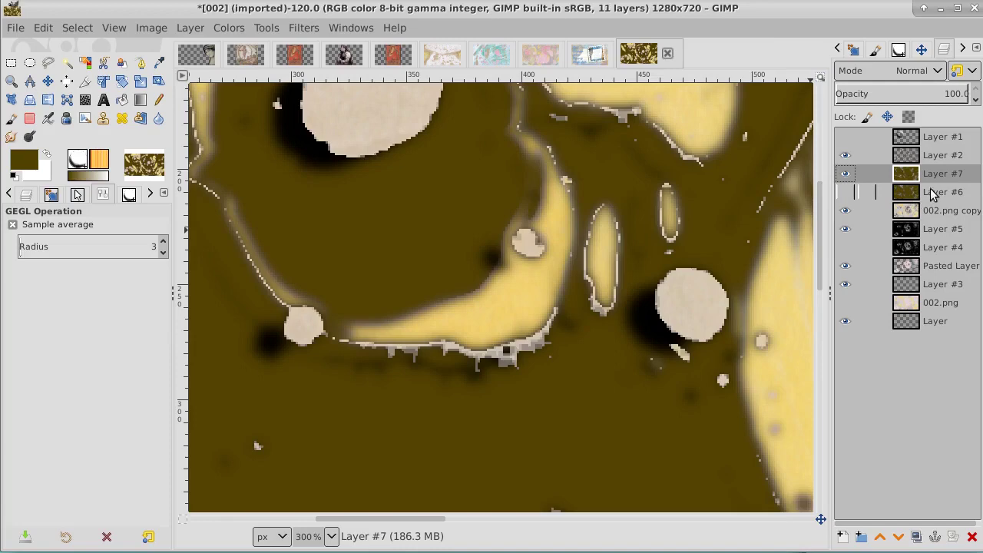
Step: Hide Layer #7, show Layer #6, and select its dark olive area by colour
left_click(845, 175)
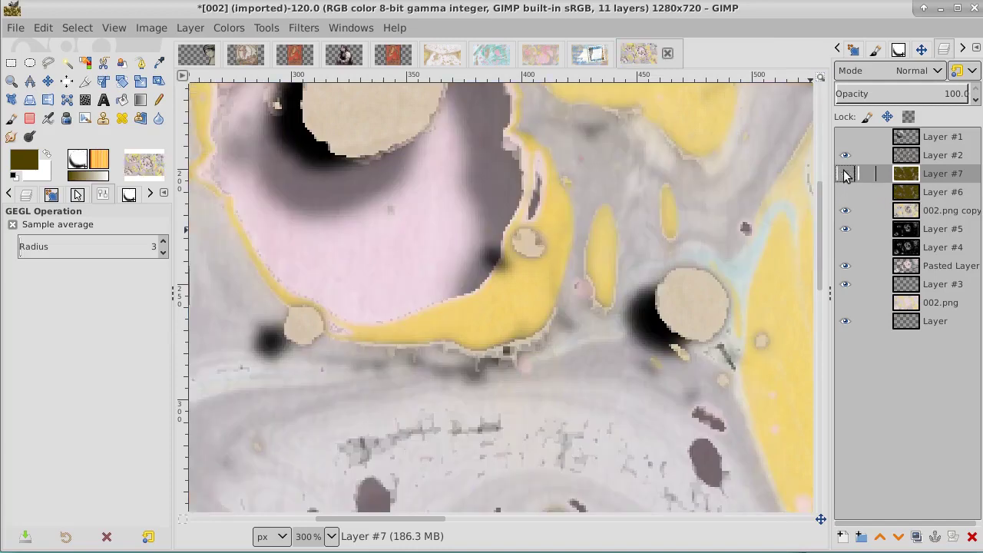
left_click(845, 193)
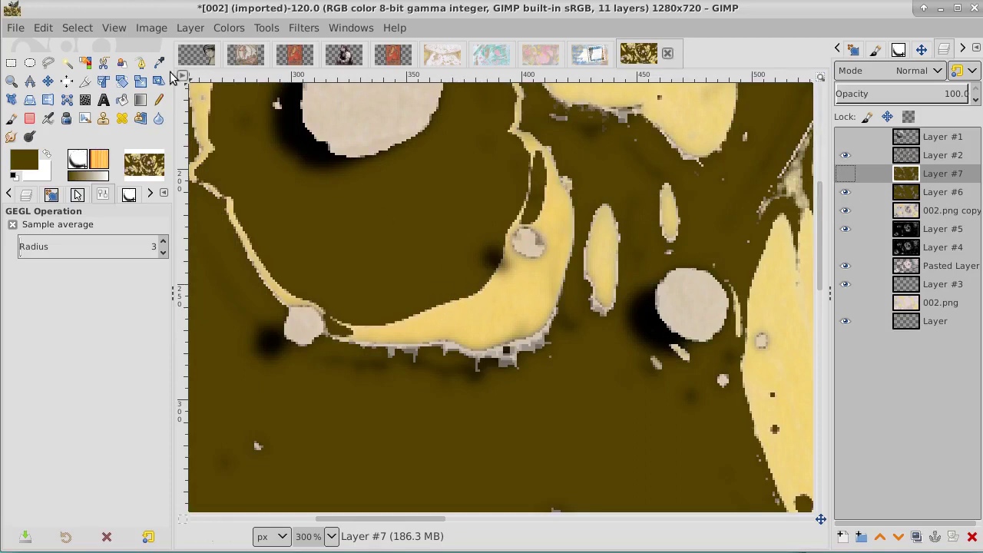
left_click(85, 63)
left_click(424, 234)
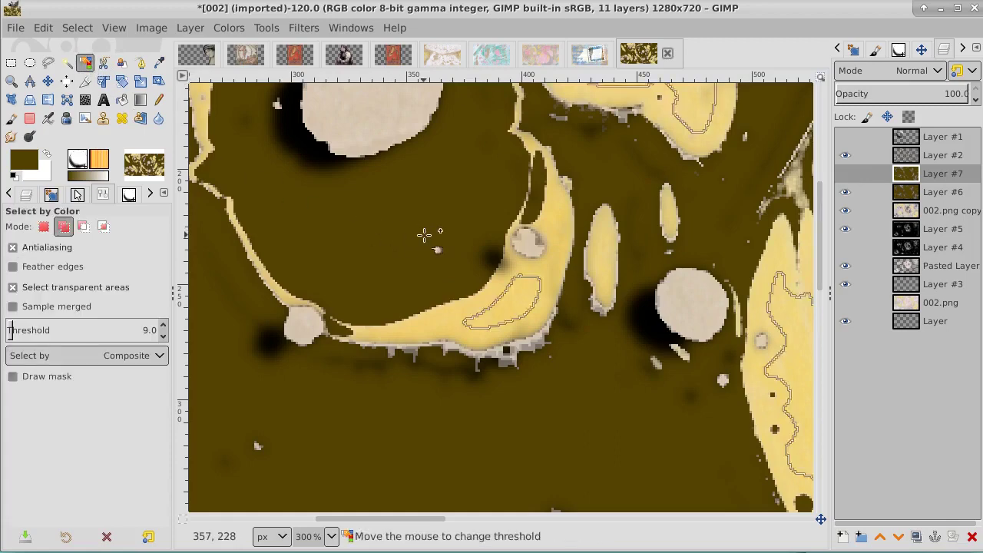
left_click(941, 192)
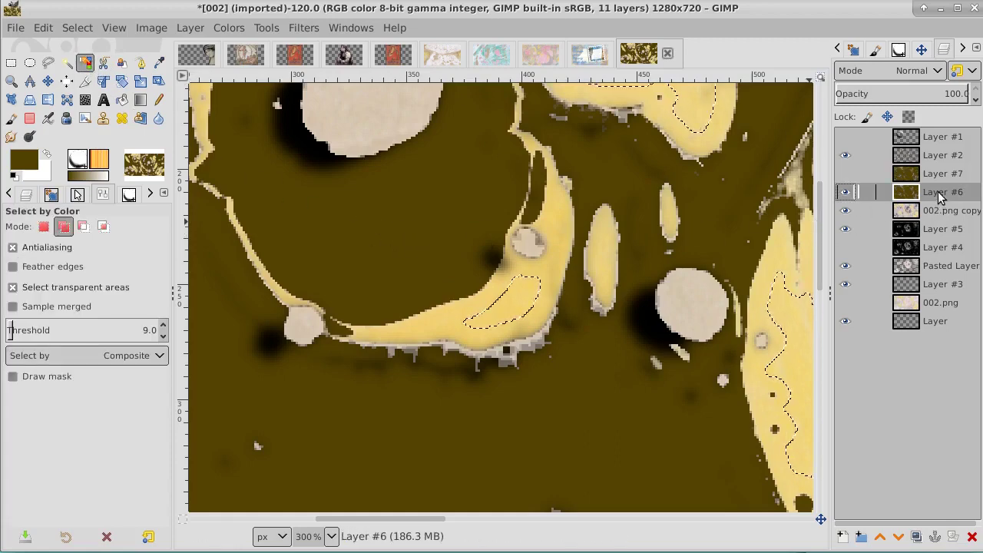
left_click(94, 25)
left_click(94, 69)
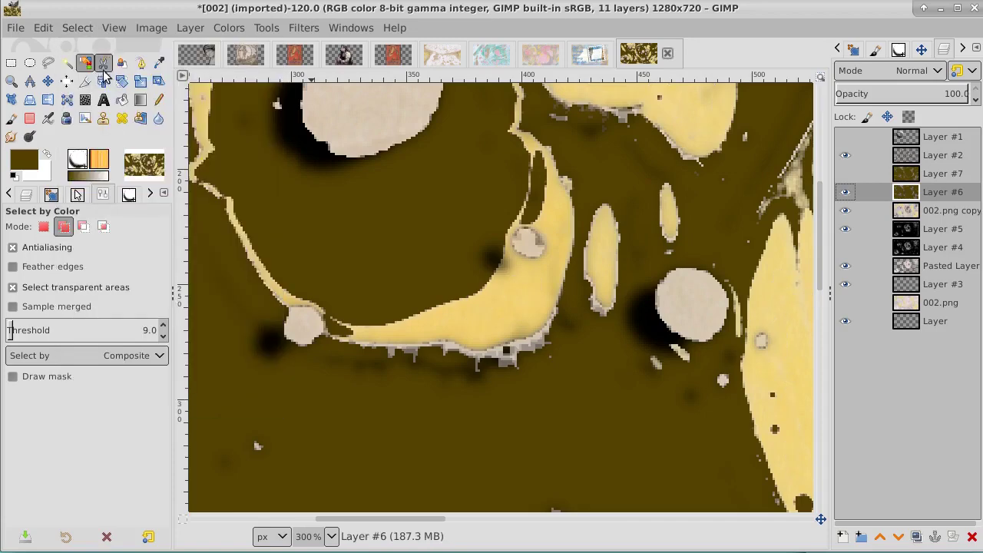
left_click(450, 244)
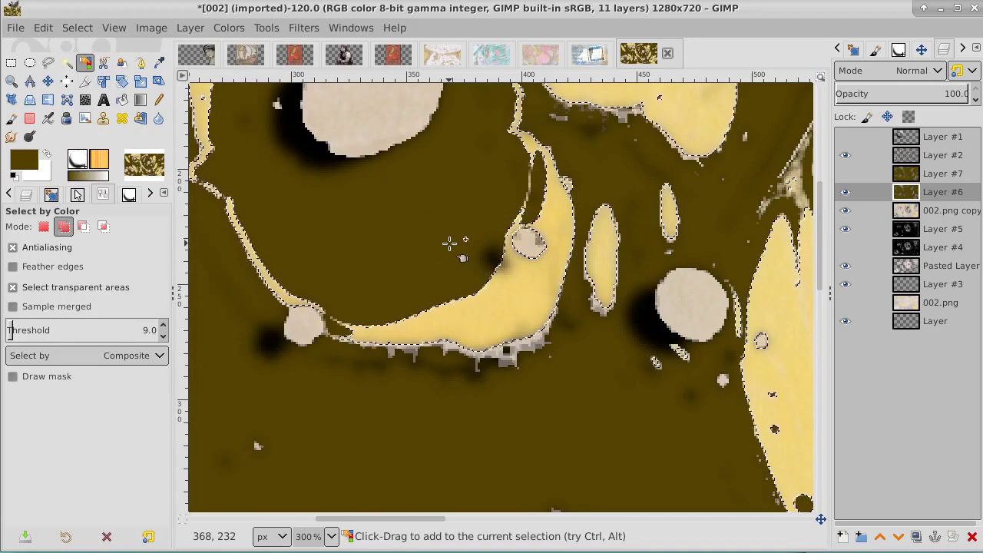
Step: Delete the selected olive area from Layer #7 and hide Layer #6
left_click(844, 173)
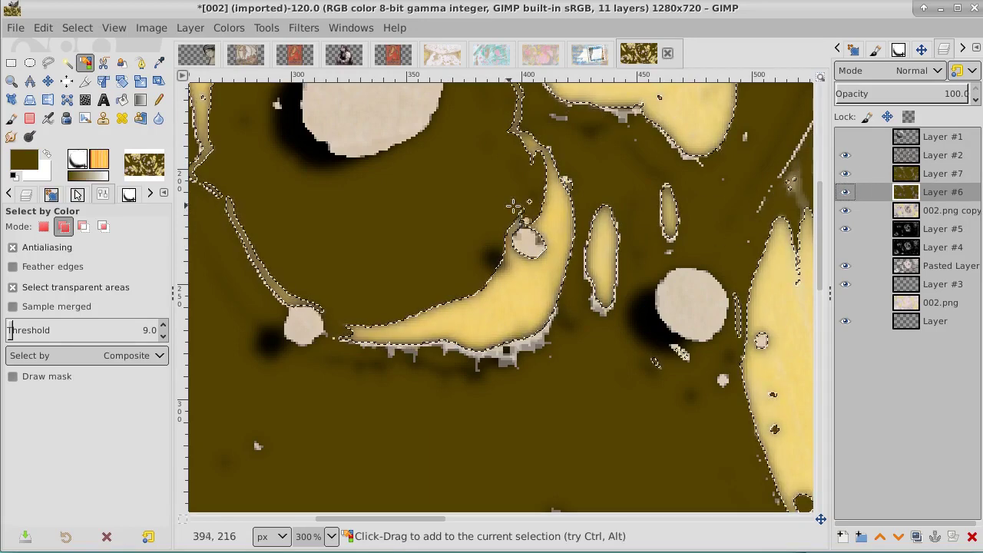
left_click(963, 175)
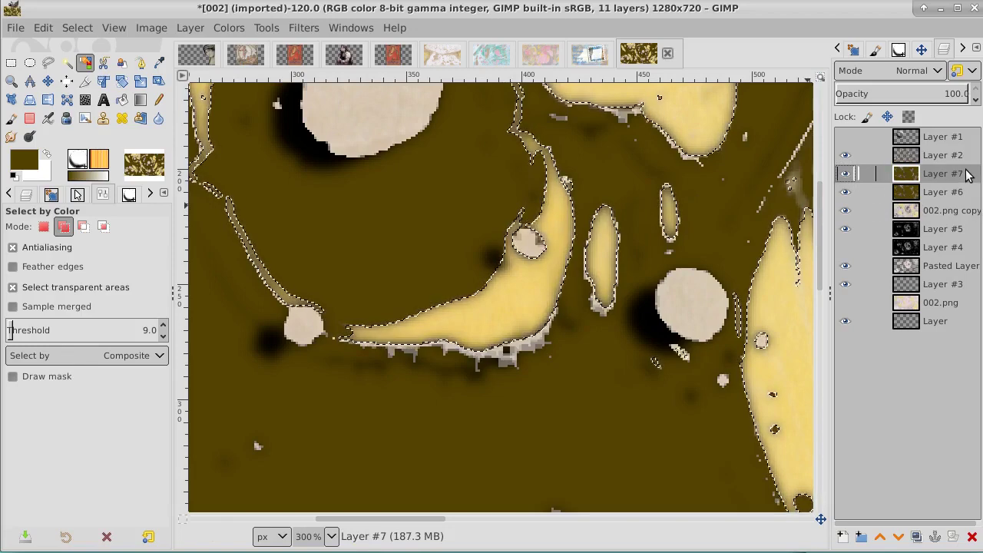
key("Delete")
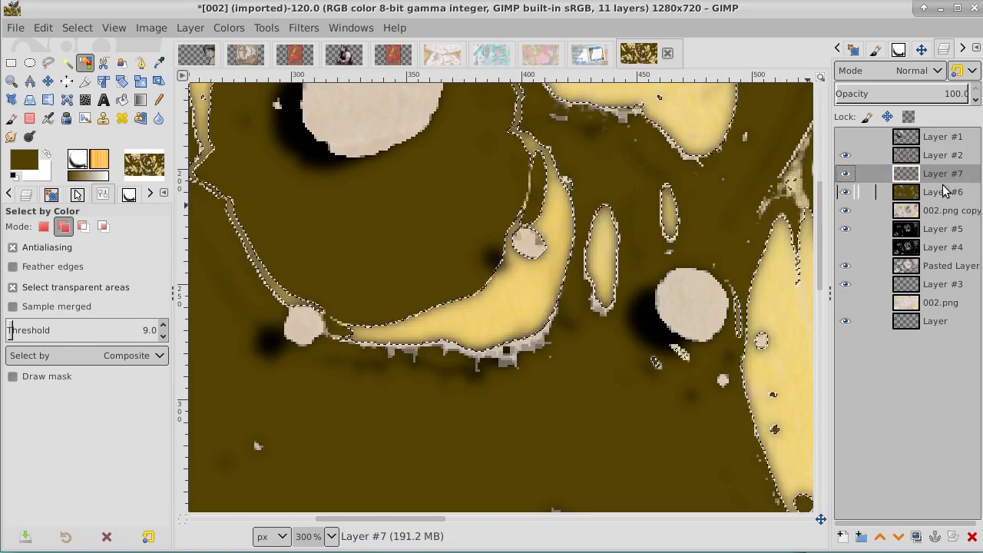
left_click(845, 193)
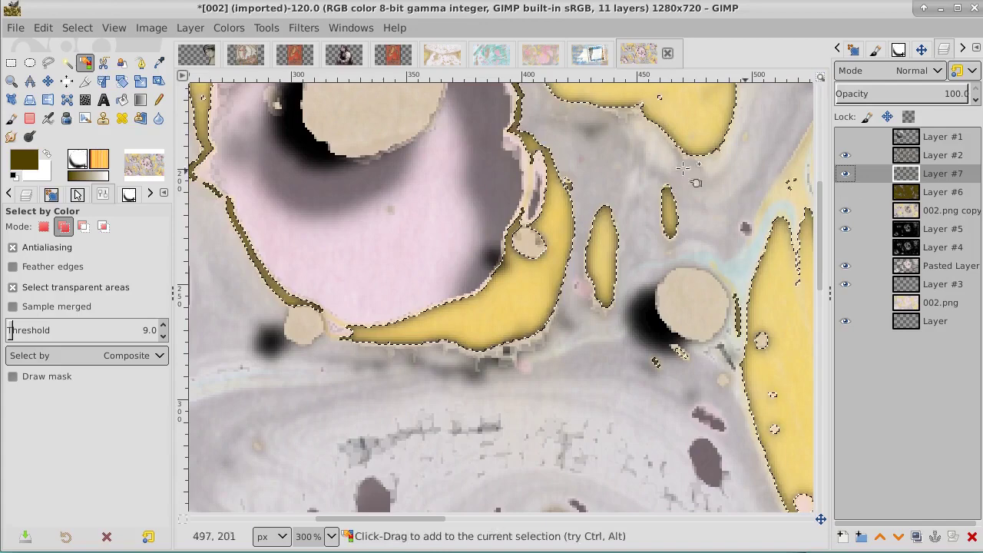
left_click(83, 28)
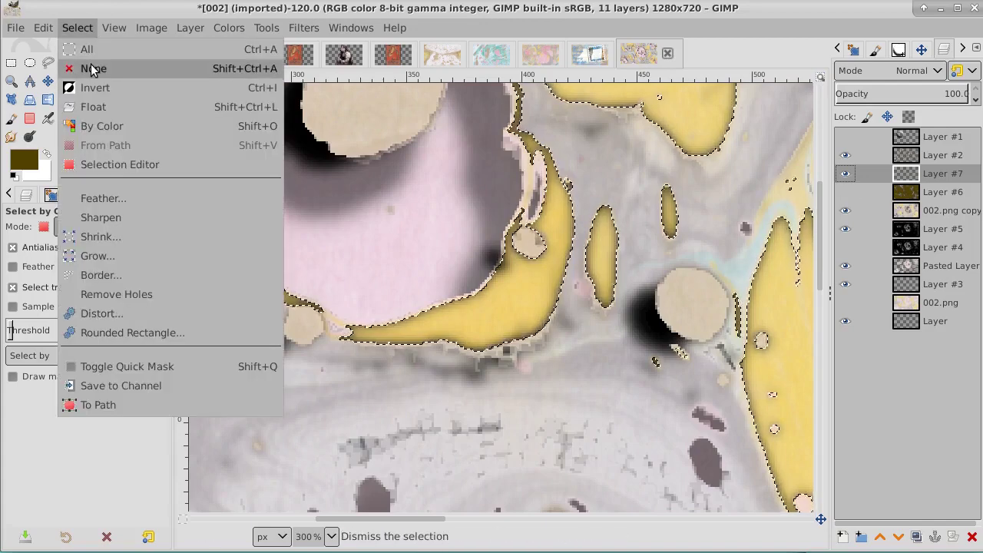
Step: Clear the selection on Layer #7 using Select > None
left_click(93, 68)
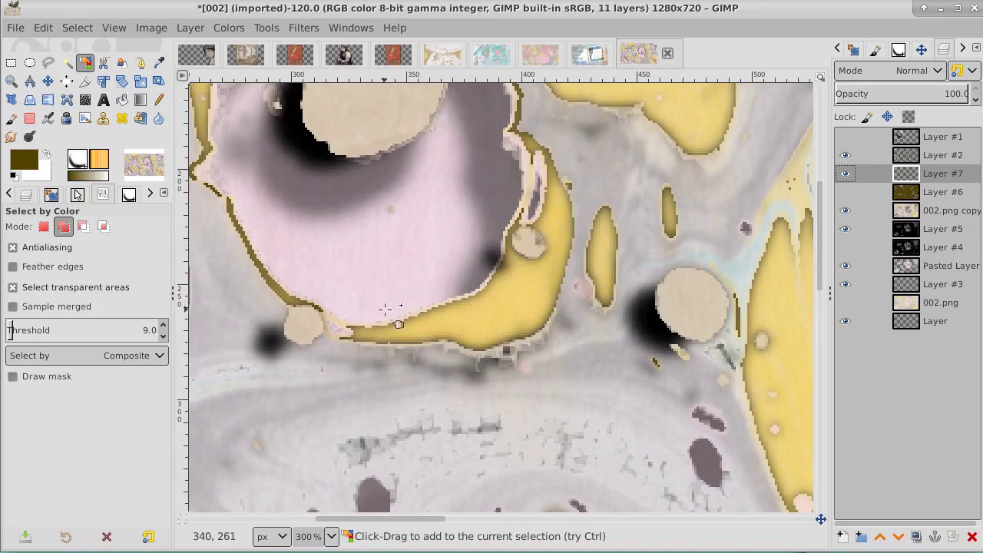
left_click(70, 28)
mouse_move(51, 33)
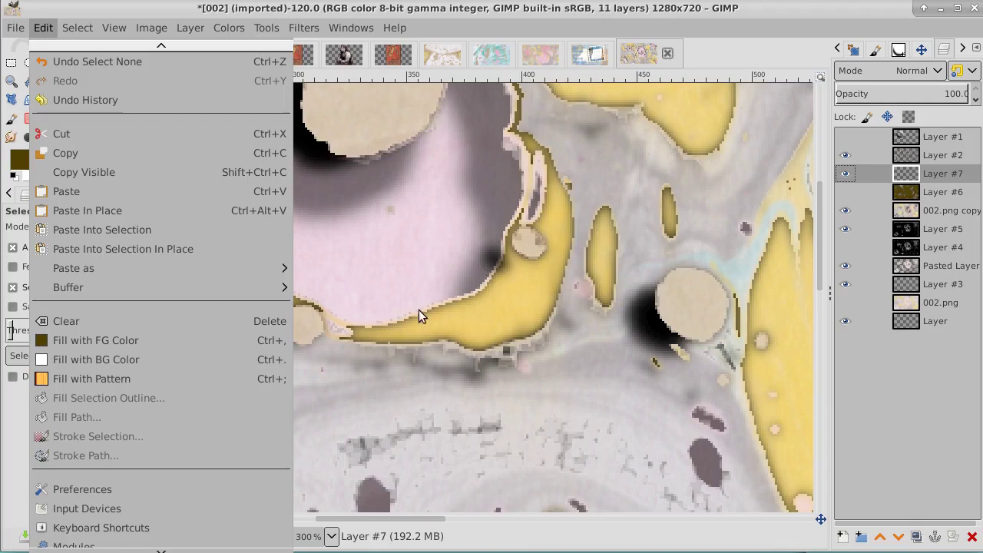
mouse_move(266, 28)
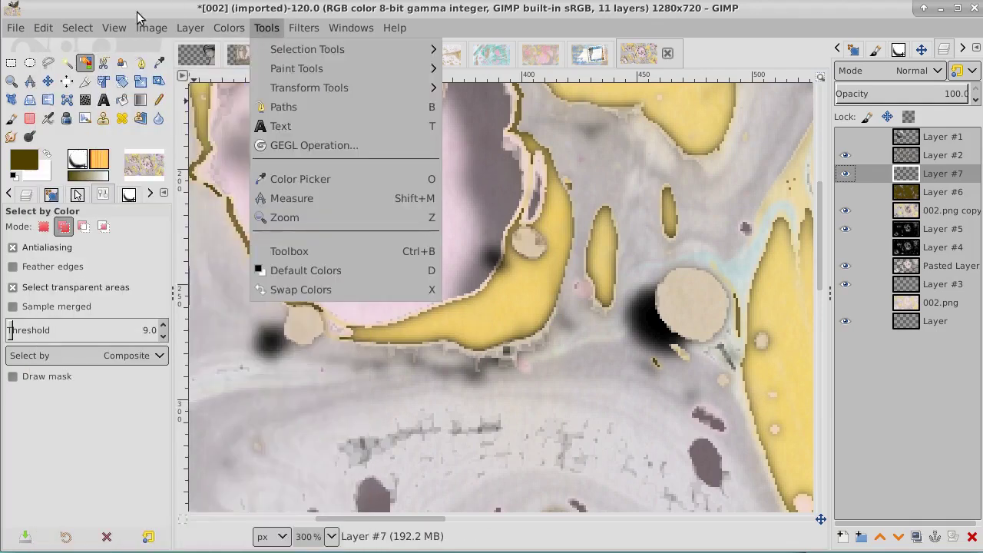
Step: Zoom out to 66.7% to view the whole marbled image
key("z")
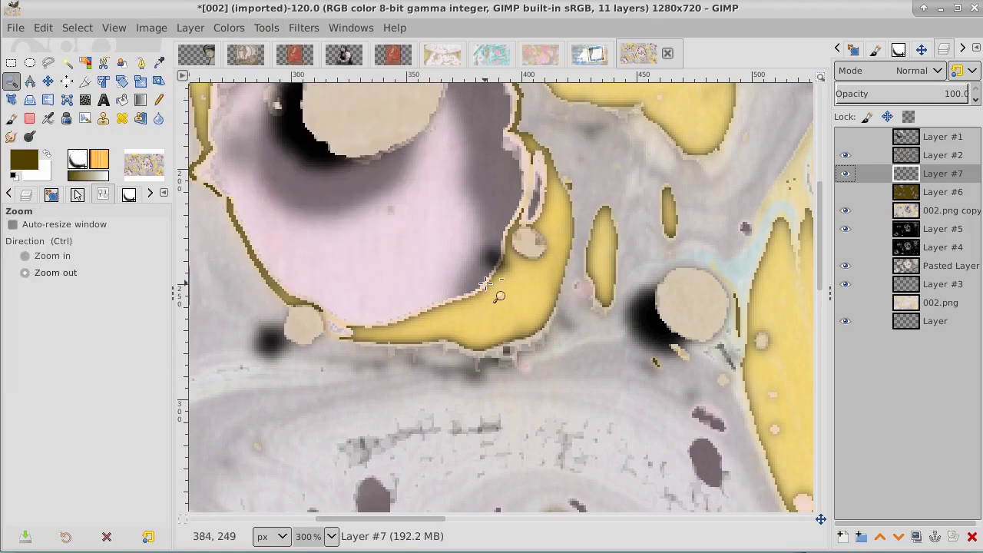
left_click(486, 284)
left_click(486, 284)
left_click(486, 284)
left_click(486, 284)
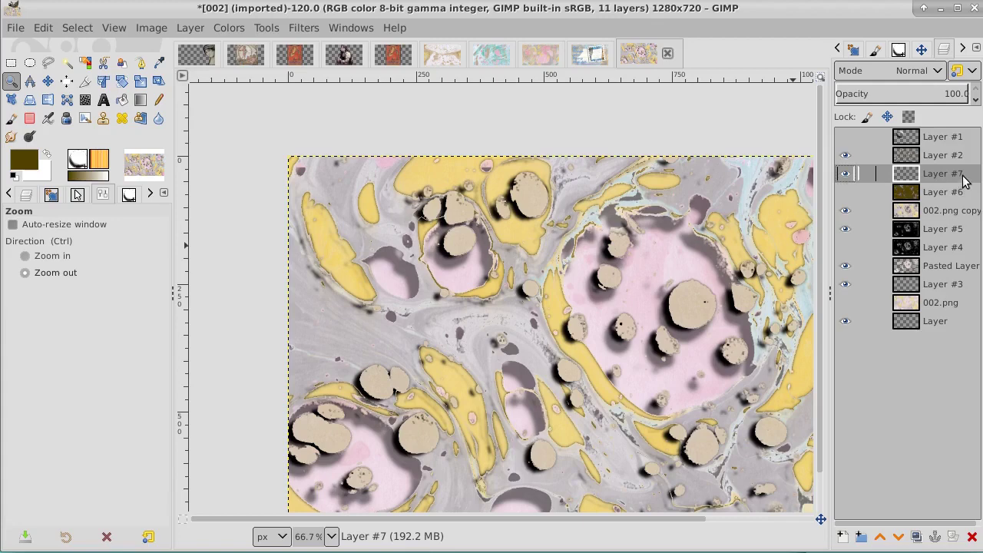
Step: Make three copies of the rim layer and merge them down into Layer #8
left_click(917, 537)
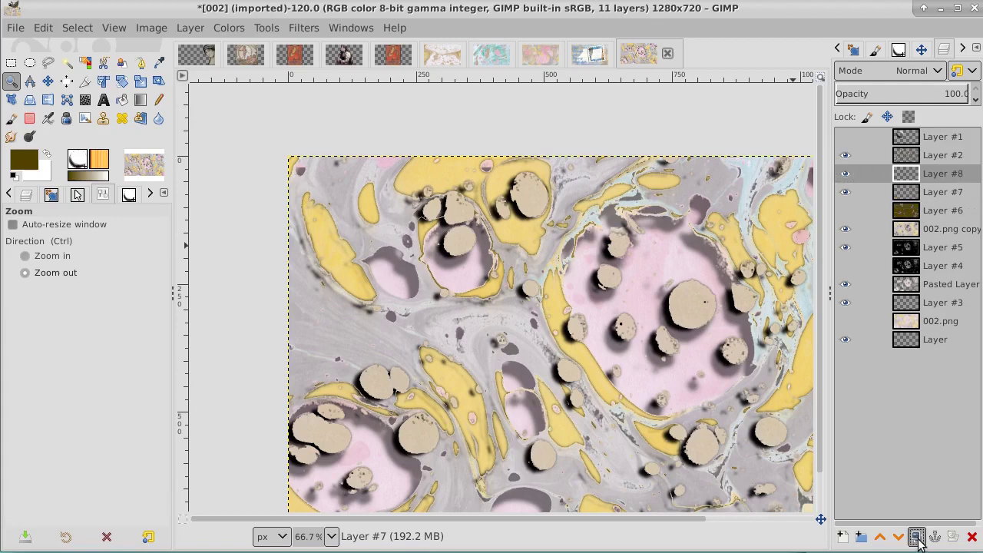
left_click(916, 536)
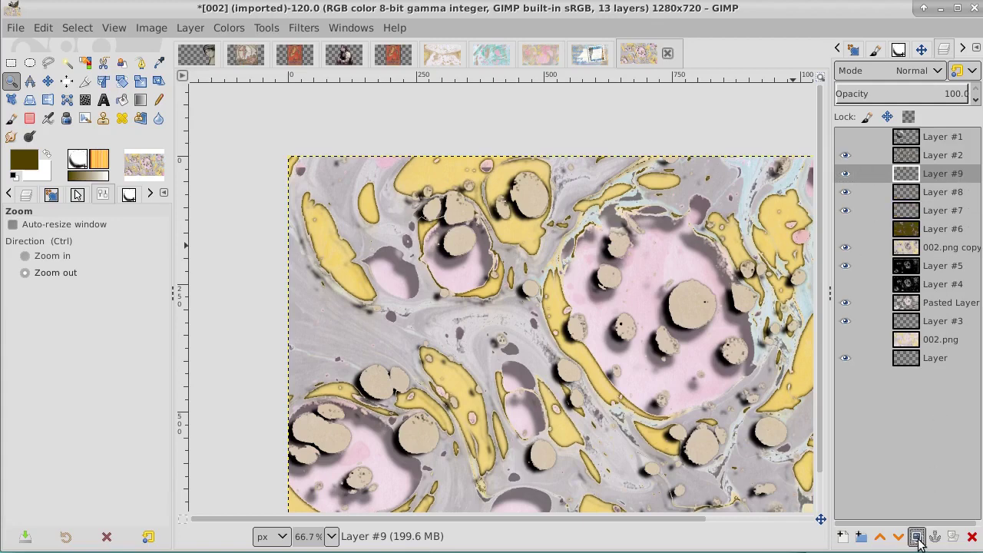
left_click(916, 537)
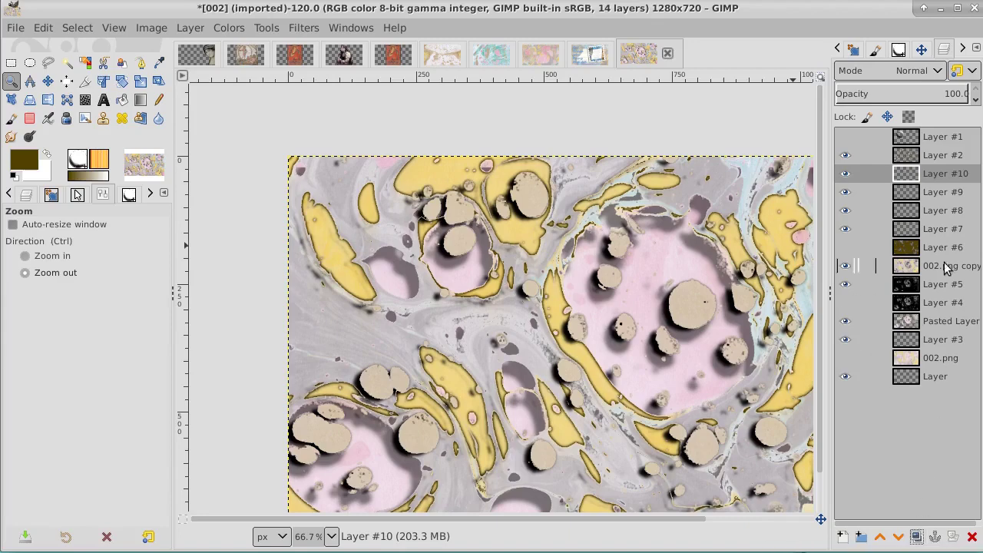
right_click(929, 177)
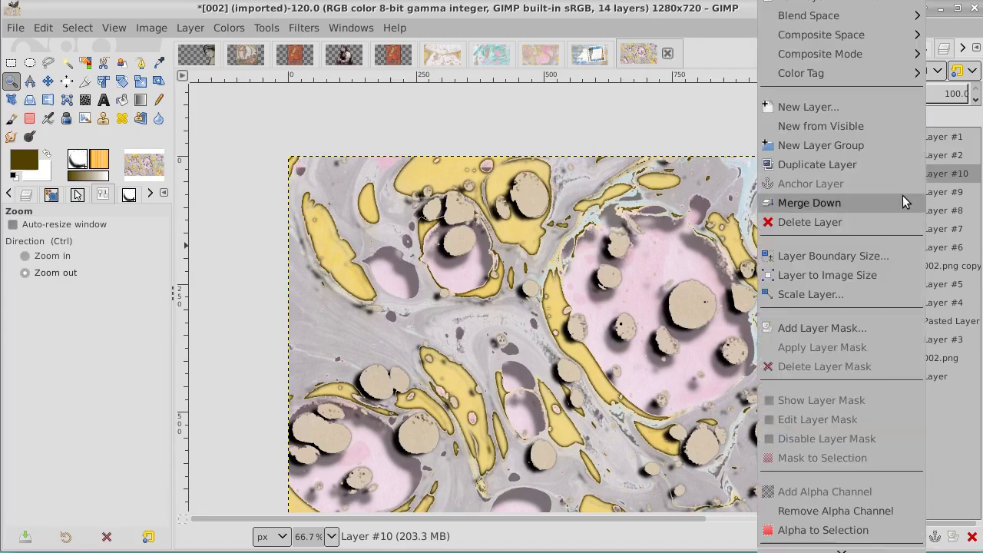
left_click(902, 201)
right_click(939, 177)
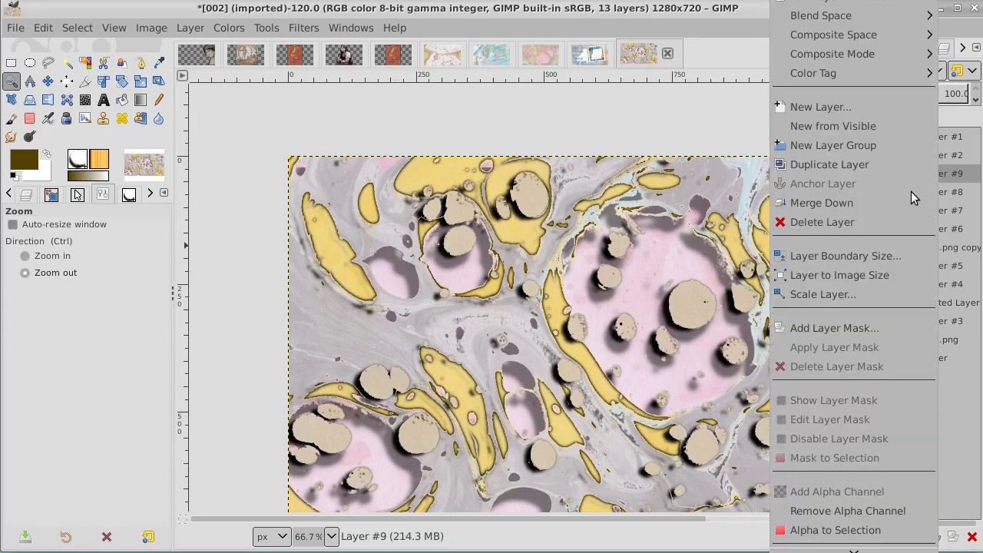
left_click(900, 202)
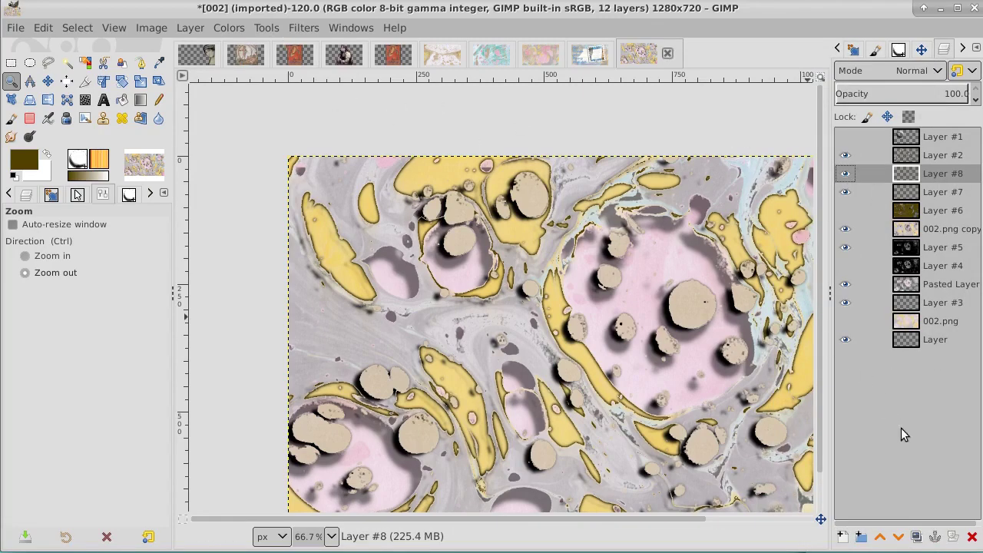
Step: Duplicate Layer #8 as Layer #9 and open its Gaussian Blur settings at 3.50
left_click(916, 535)
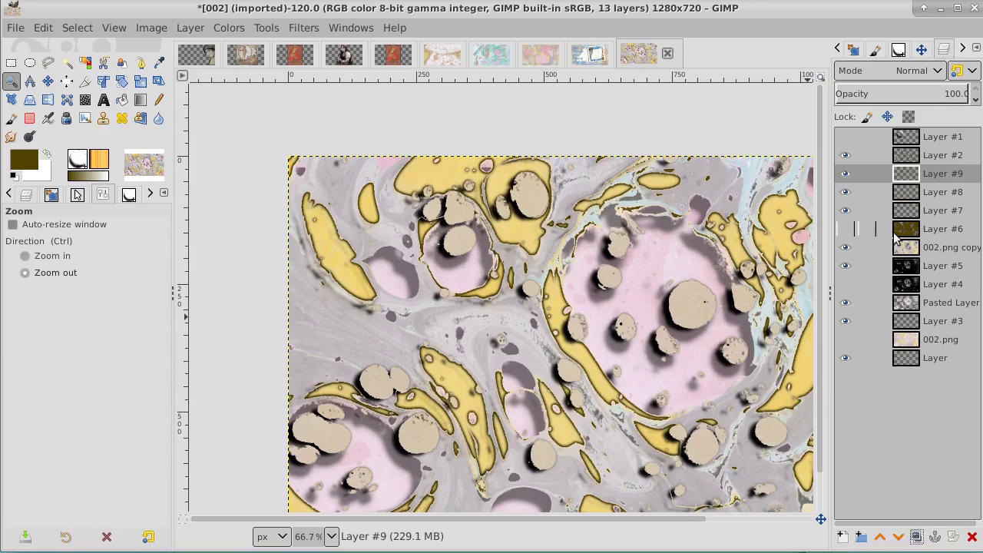
left_click(300, 29)
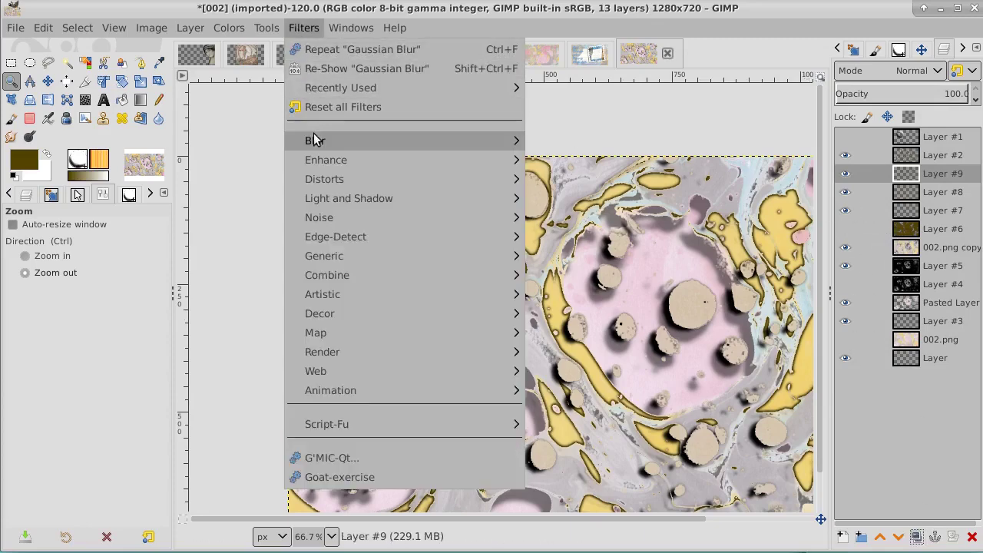
mouse_move(518, 140)
left_click(595, 141)
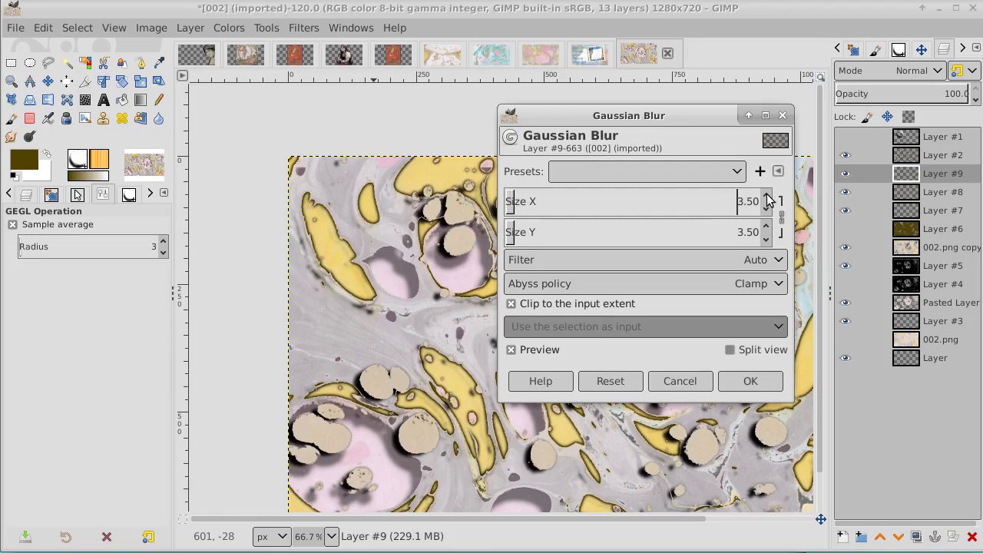
Step: Apply the Gaussian blur to Layer #9 and toggle its visibility to compare
left_click(770, 386)
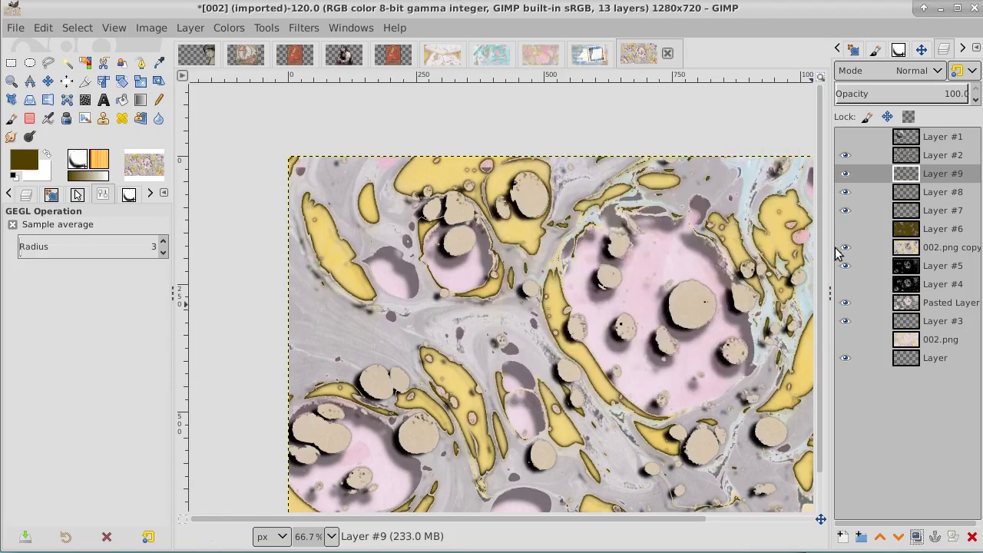
left_click(845, 173)
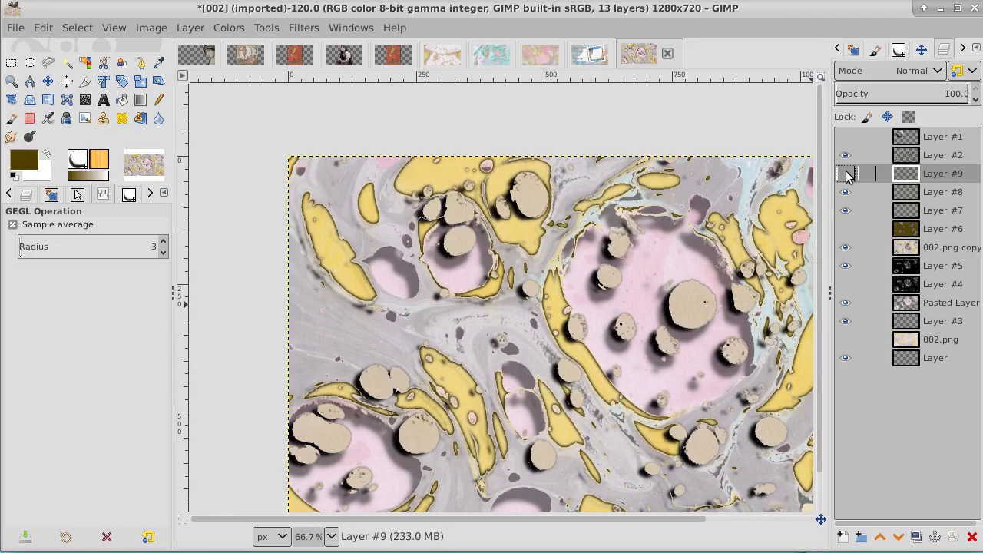
left_click(845, 173)
left_click(845, 173)
left_click(846, 174)
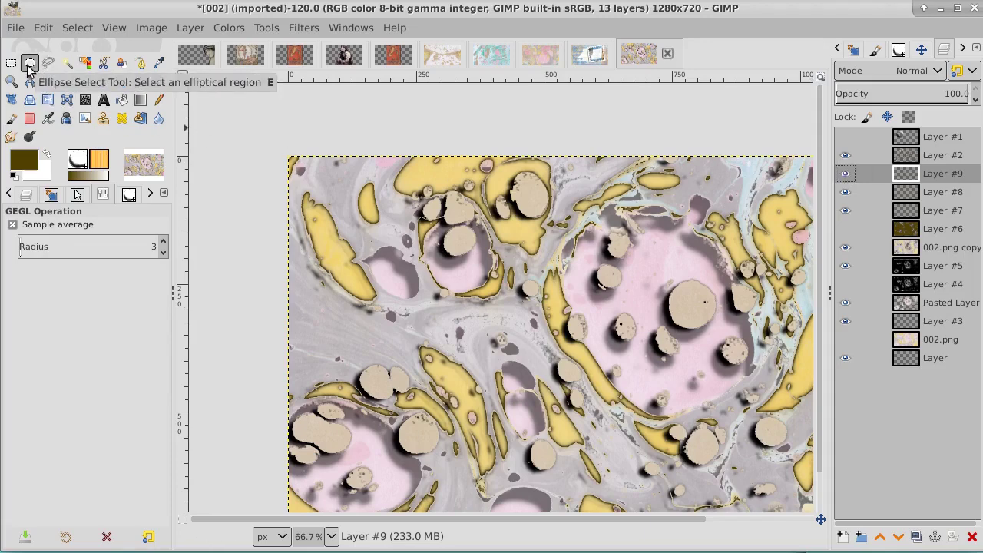
Step: Create a Visible layer from the visible image and raise Layer #1 above it
left_click(942, 140)
right_click(942, 140)
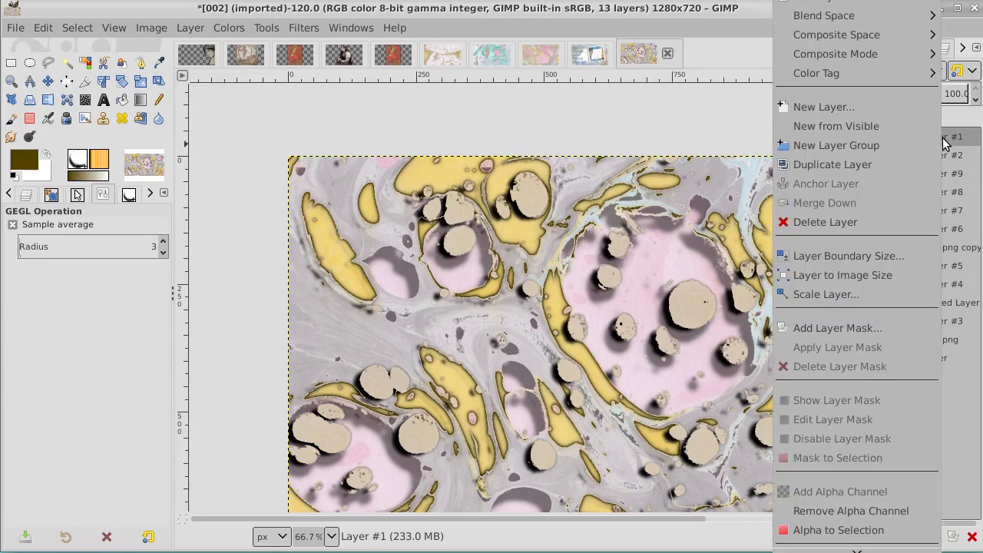
left_click(898, 126)
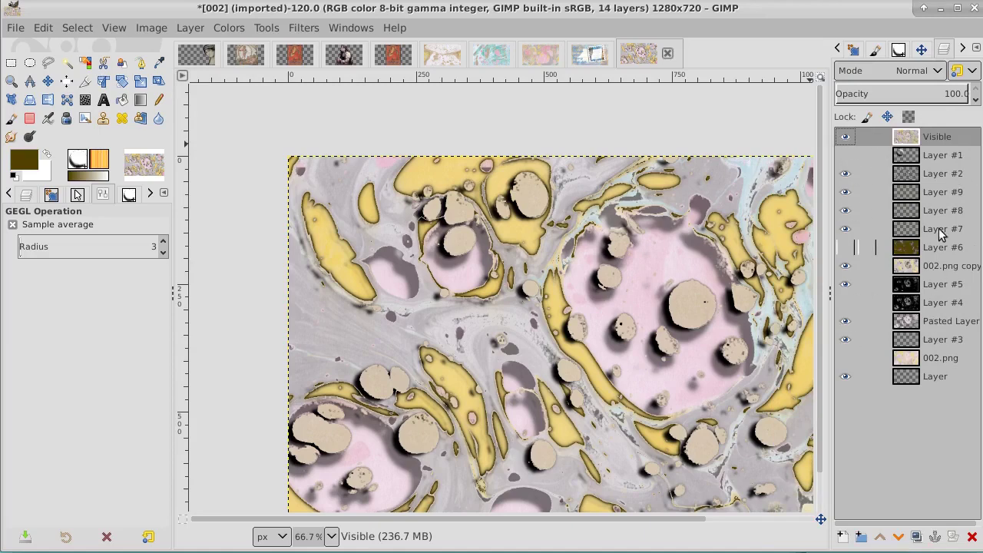
left_click(946, 160)
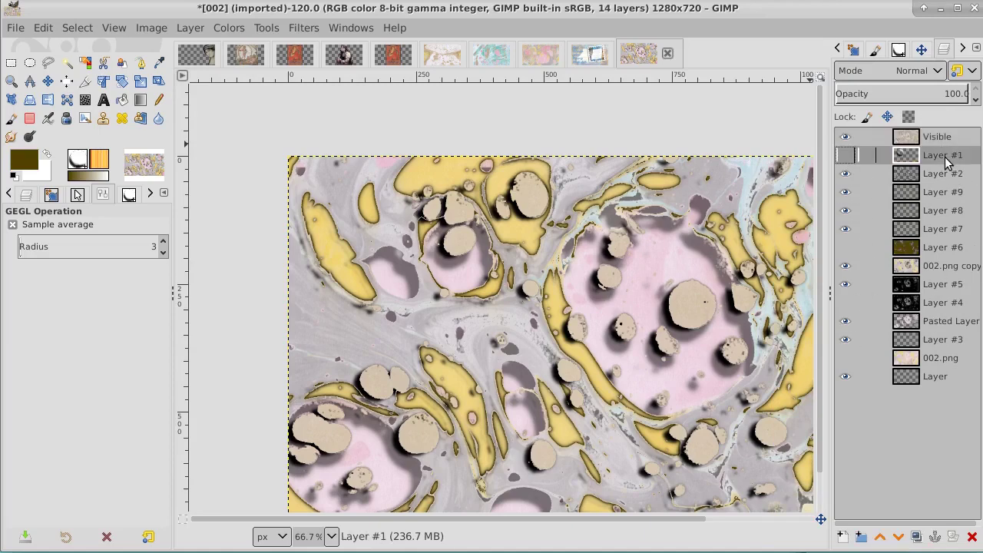
left_click(880, 538)
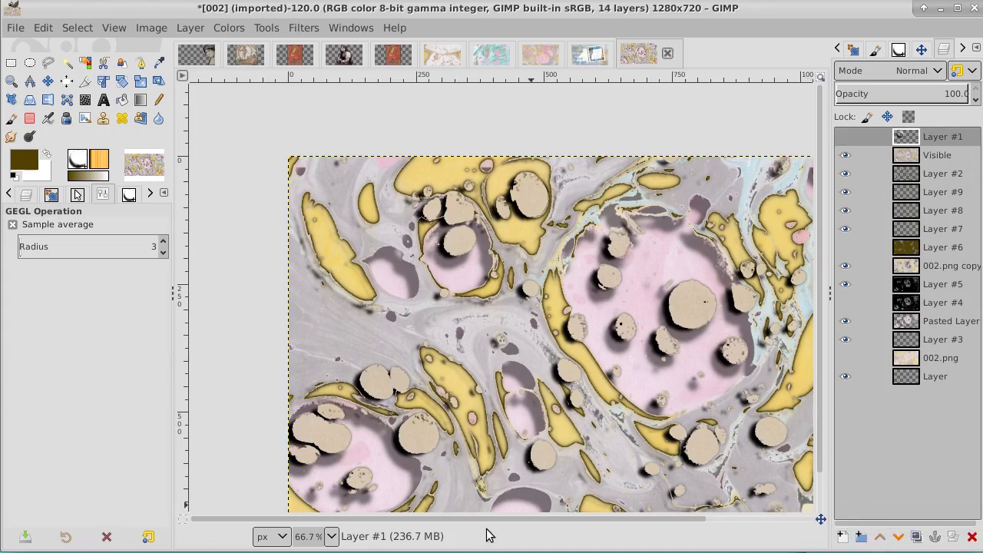
left_click_drag(490, 516, 520, 515)
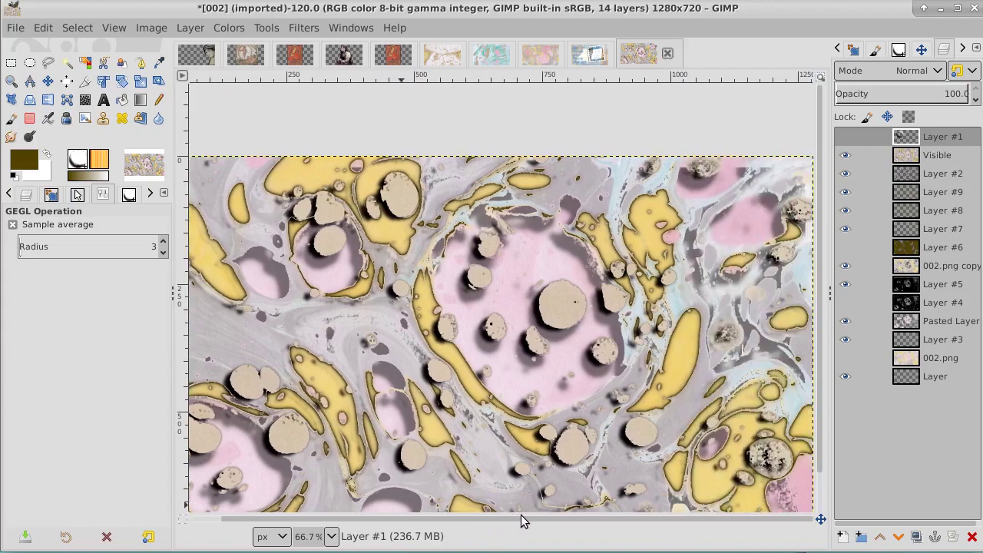
Step: Activate the Visible layer and sample a tan spot's beige as the foreground colour
left_click(11, 81)
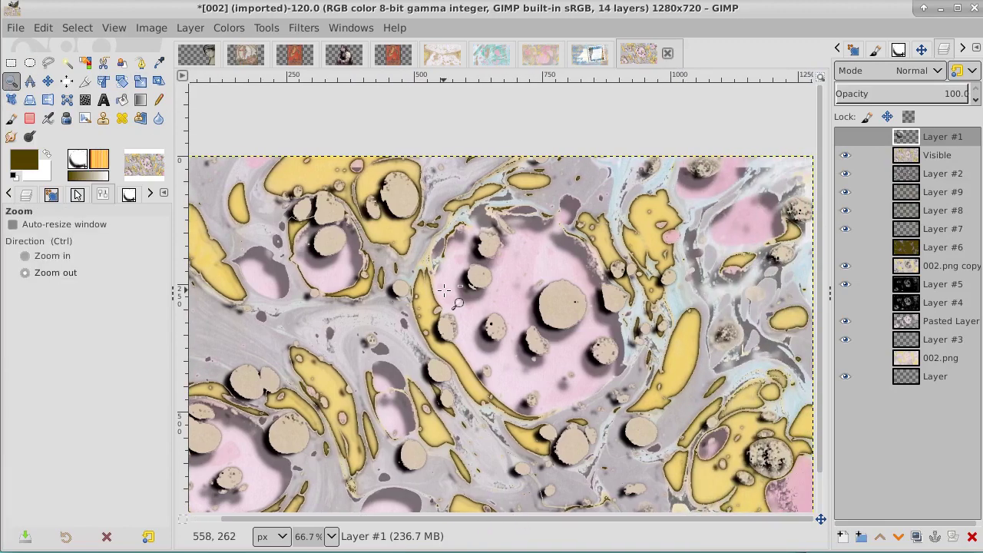
left_click(445, 290, "ctrl")
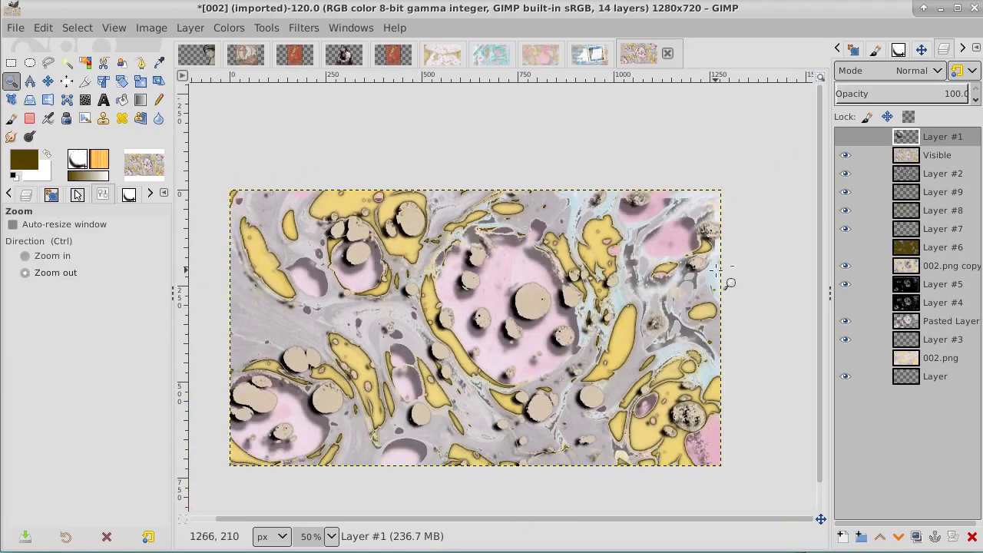
left_click(949, 156)
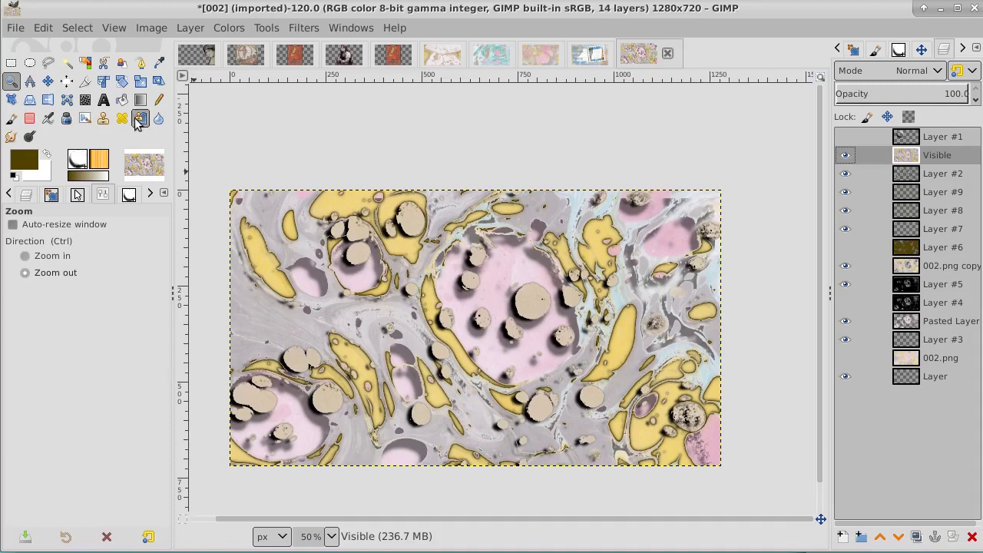
left_click(159, 63)
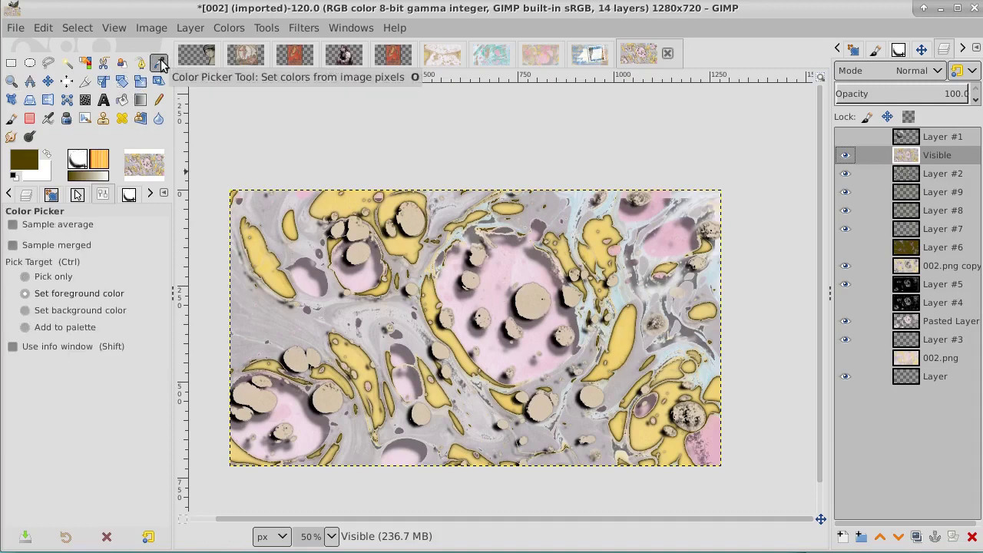
left_click(526, 298)
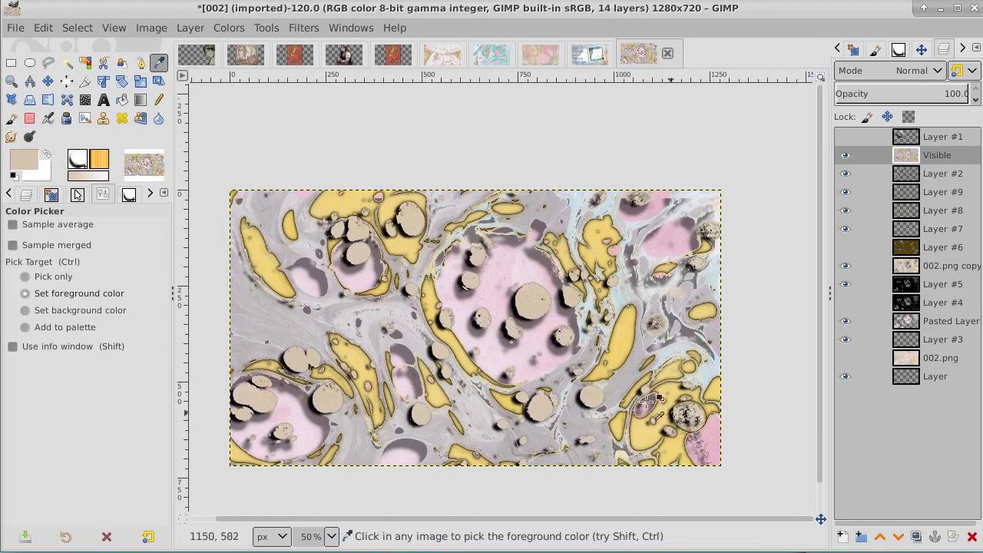
Step: Zoom in on the lower-right tan spots
left_click(13, 81)
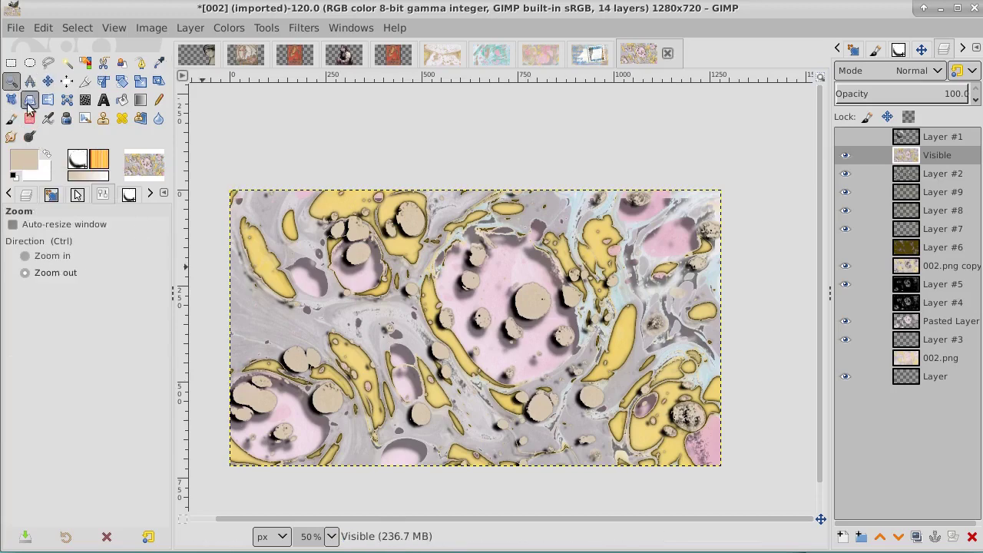
left_click(687, 415)
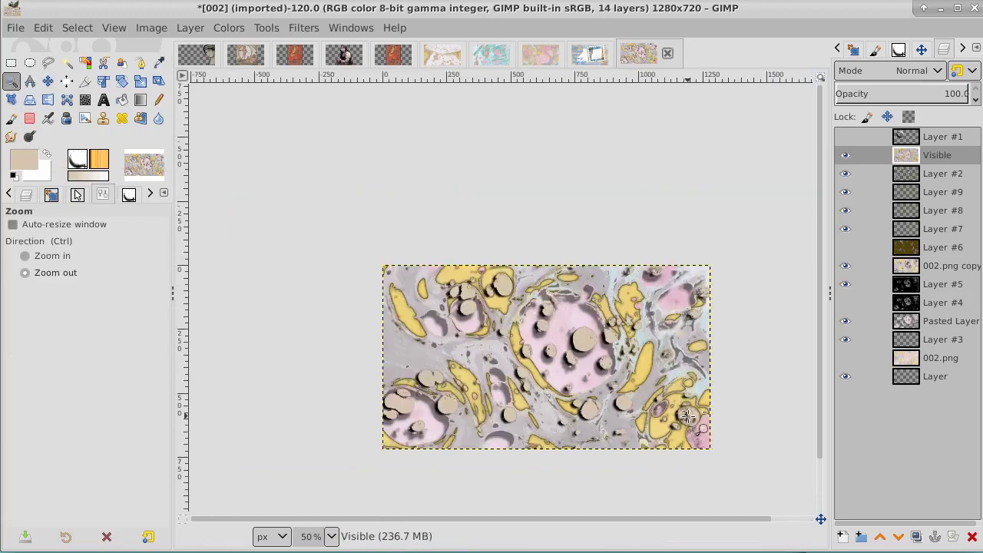
scroll(688, 421, "up", 4)
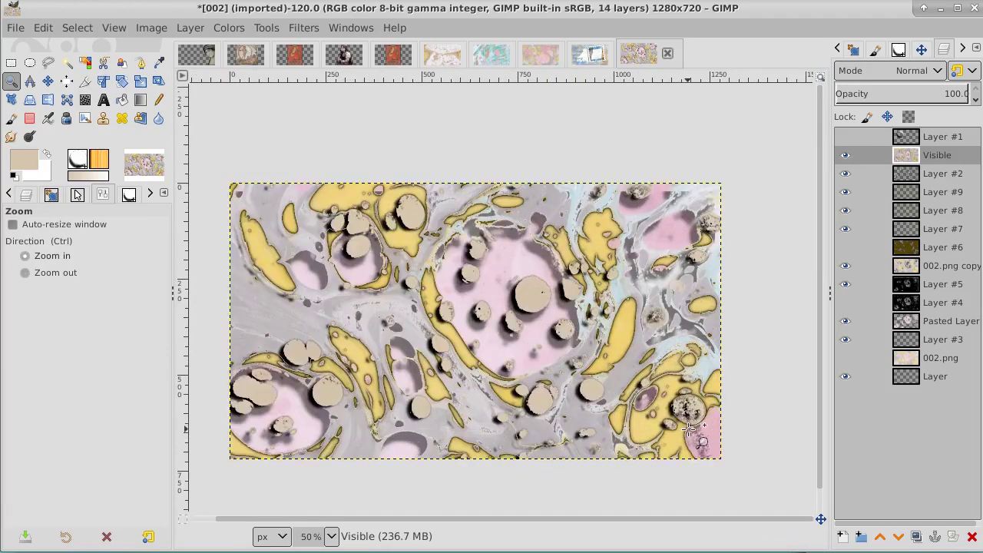
scroll(689, 431, "up", 3)
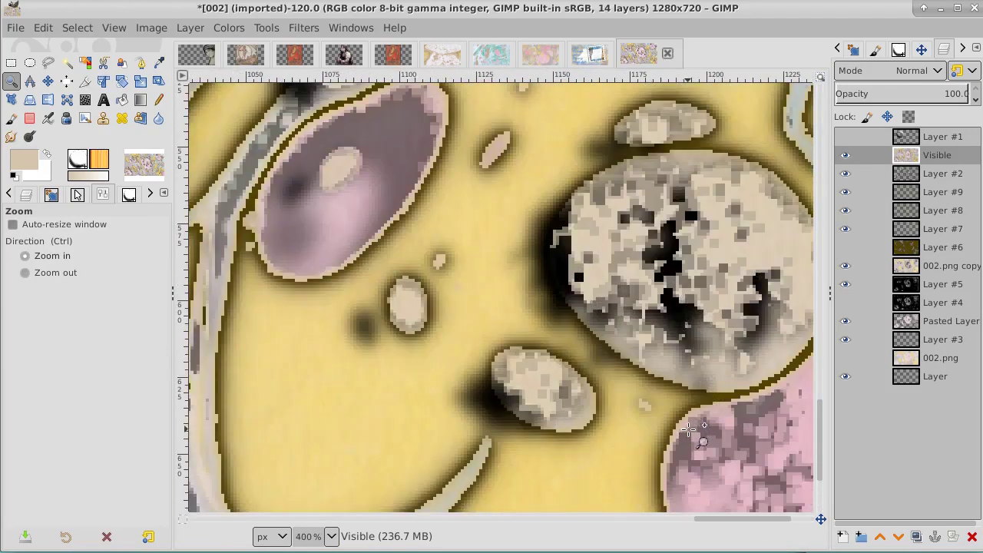
Step: Paint tan over the large spot's dark specks with the 2. Hardness 100 brush at about 24% opacity
left_click(689, 431)
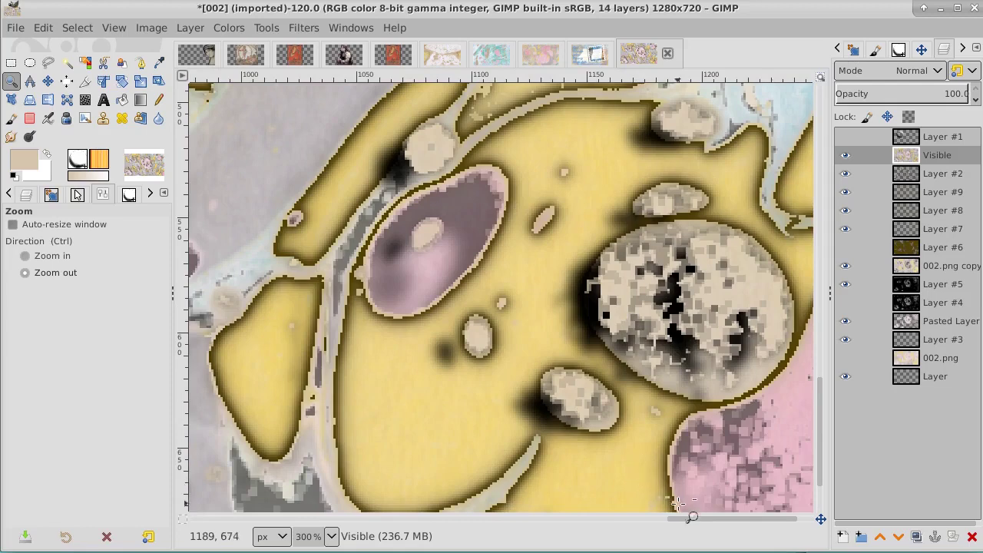
left_click_drag(678, 521, 707, 520)
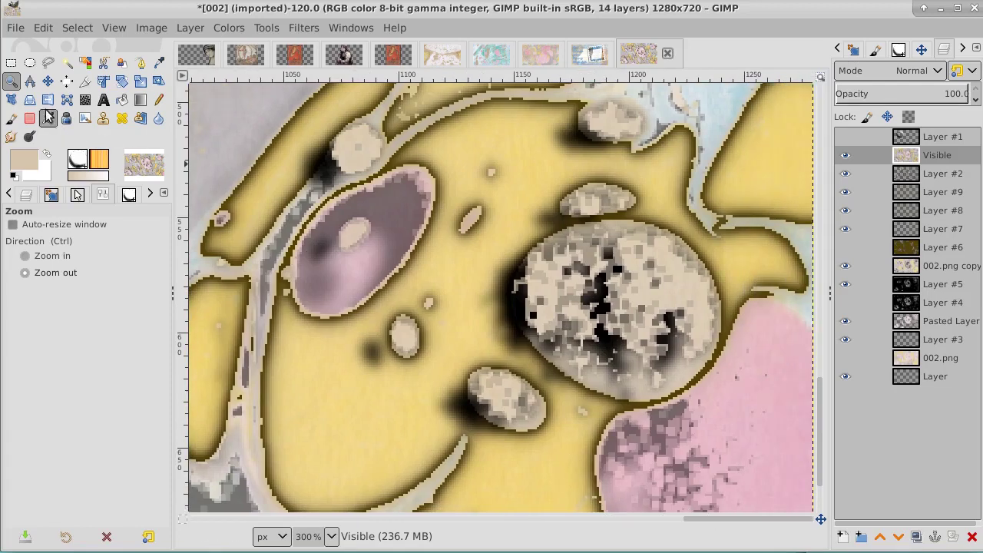
left_click(154, 99)
left_click(8, 118)
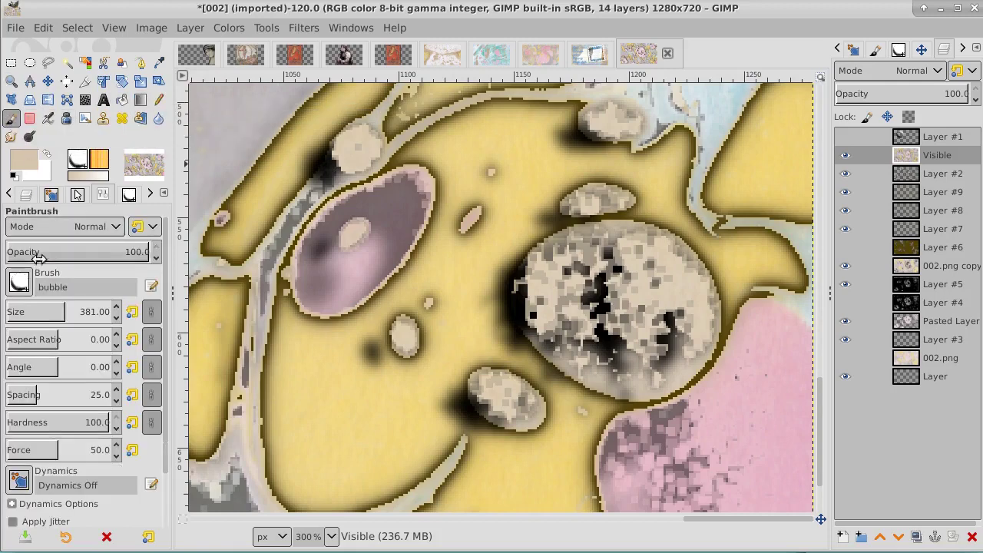
left_click(19, 282)
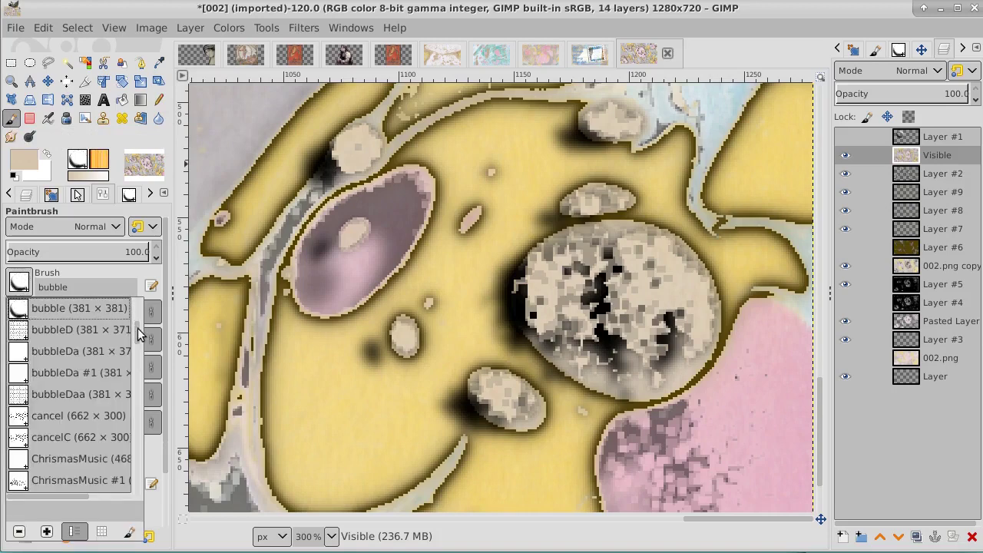
left_click_drag(138, 332, 136, 401)
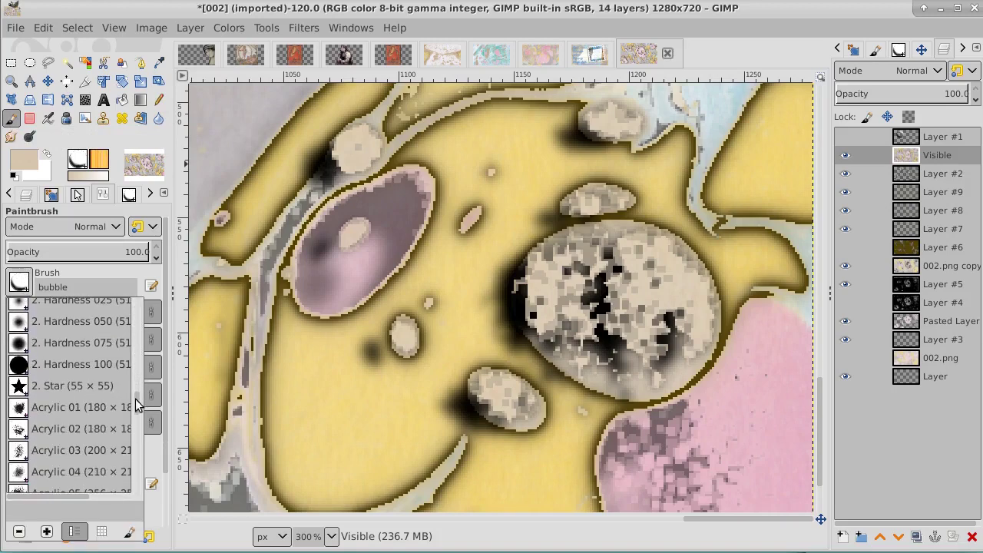
left_click(21, 366)
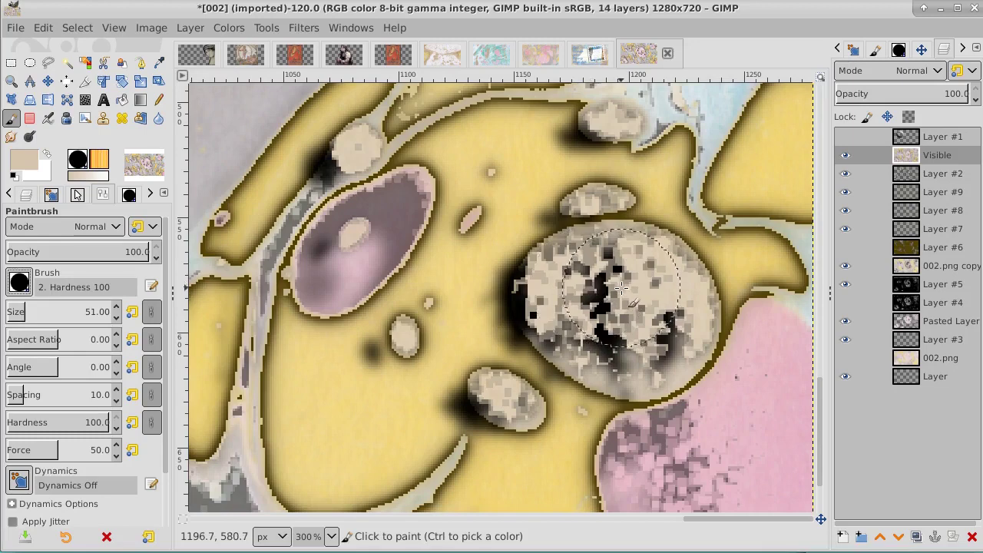
left_click_drag(128, 258, 43, 256)
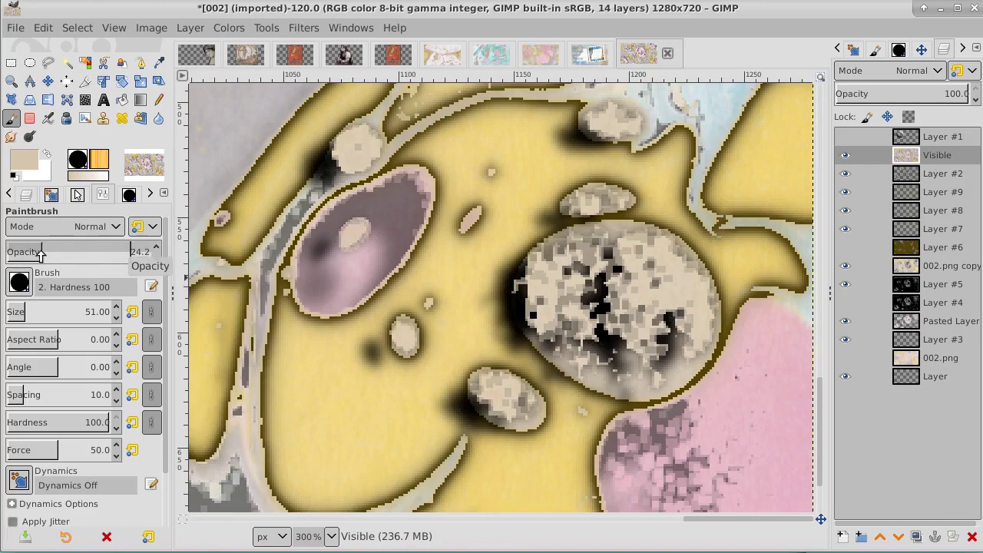
left_click(622, 305)
Step: Finish the large spot's specks, then paint beige over a small blob's dark area with a smaller brush
left_click(622, 305)
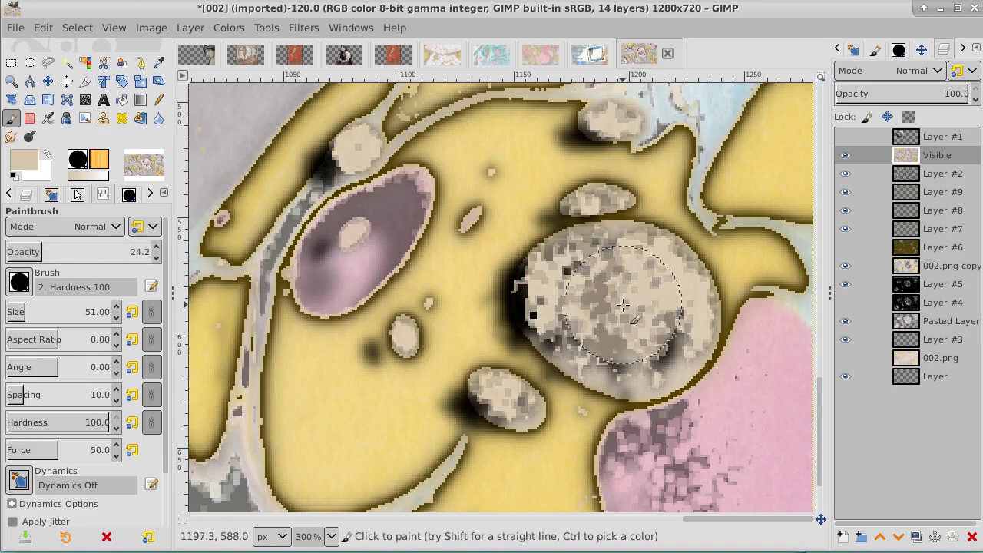
mouse_move(622, 305)
left_mouse_down()
mouse_move(606, 287)
mouse_move(577, 295)
mouse_move(636, 287)
mouse_move(662, 309)
mouse_move(641, 338)
mouse_move(649, 336)
mouse_move(621, 336)
mouse_move(597, 329)
mouse_move(603, 312)
mouse_move(585, 312)
mouse_move(577, 291)
mouse_move(626, 292)
mouse_move(644, 316)
mouse_move(644, 331)
mouse_move(589, 356)
left_mouse_up()
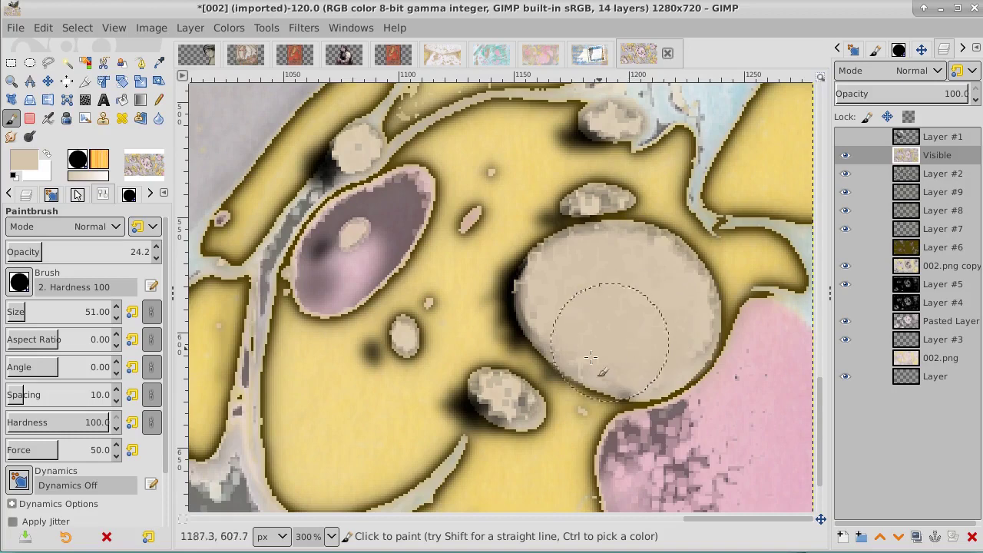
key("bracketright")
key("bracketright")
key("bracketright")
key("bracketright")
key("bracketright")
key("bracketright")
key("bracketright")
key("bracketright")
key("bracketright")
key("bracketright")
key("bracketright")
key("bracketright")
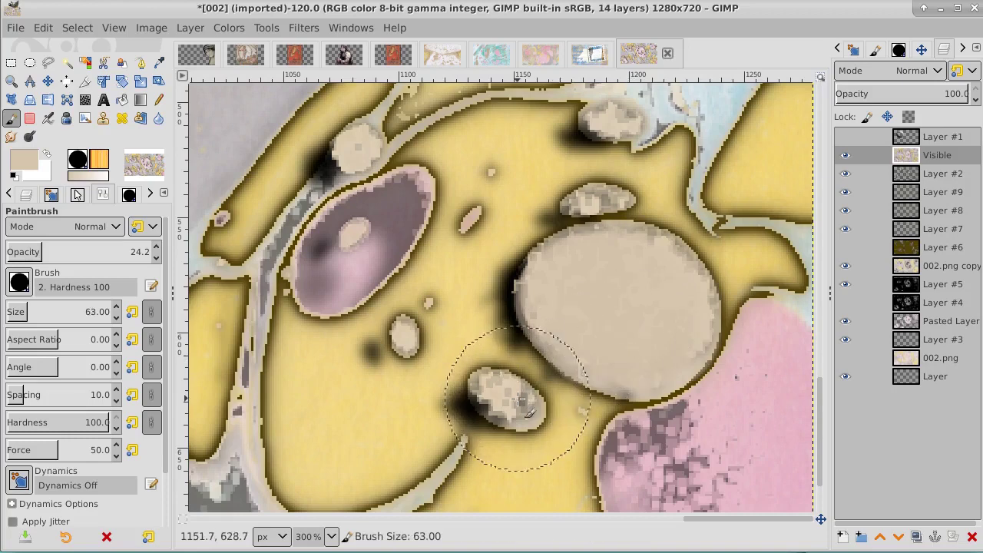
key("bracketleft")
key("bracketleft")
key("bracketleft")
key("bracketleft")
key("bracketleft")
key("bracketleft")
key("bracketleft")
key("bracketleft")
key("bracketleft")
key("bracketleft")
key("bracketleft")
key("bracketleft")
key("bracketleft")
key("bracketleft")
key("bracketleft")
key("bracketleft")
key("bracketleft")
key("bracketleft")
key("bracketleft")
key("bracketleft")
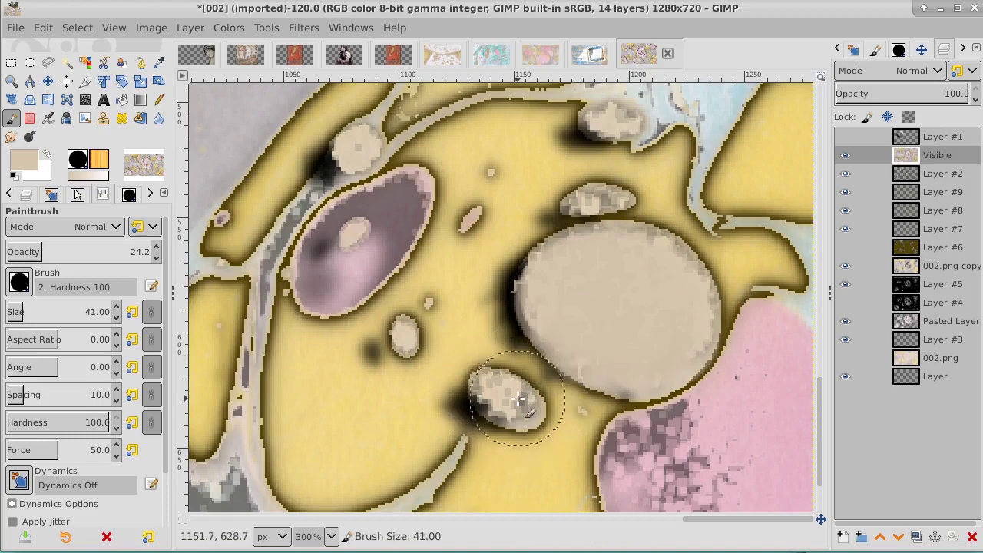
key("bracketleft")
key("bracketleft")
key("bracketleft")
key("bracketleft")
key("bracketleft")
key("bracketleft")
key("bracketleft")
key("bracketleft")
key("bracketleft")
key("bracketleft")
key("bracketleft")
key("bracketleft")
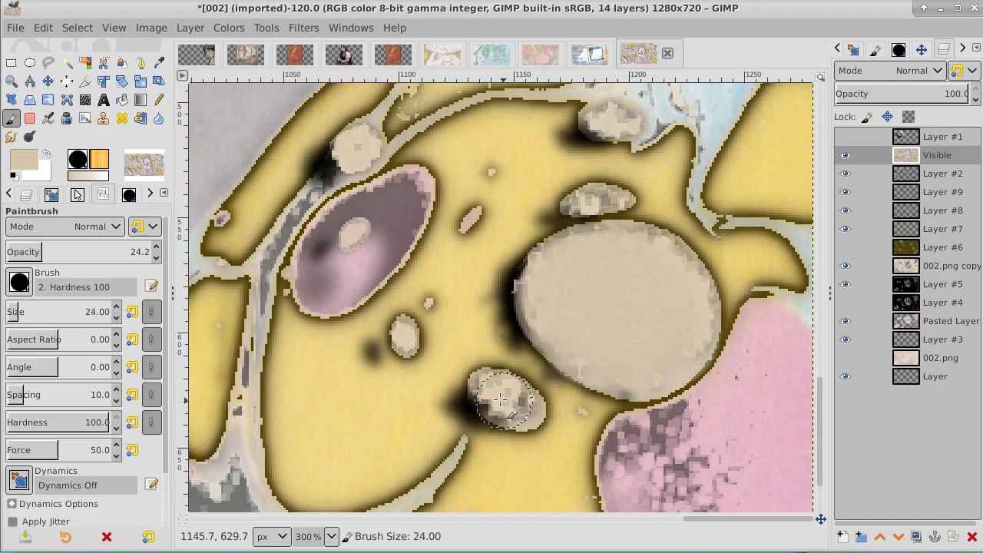
key("bracketleft")
key("bracketleft")
key("bracketleft")
key("bracketleft")
key("bracketleft")
key("bracketleft")
key("bracketleft")
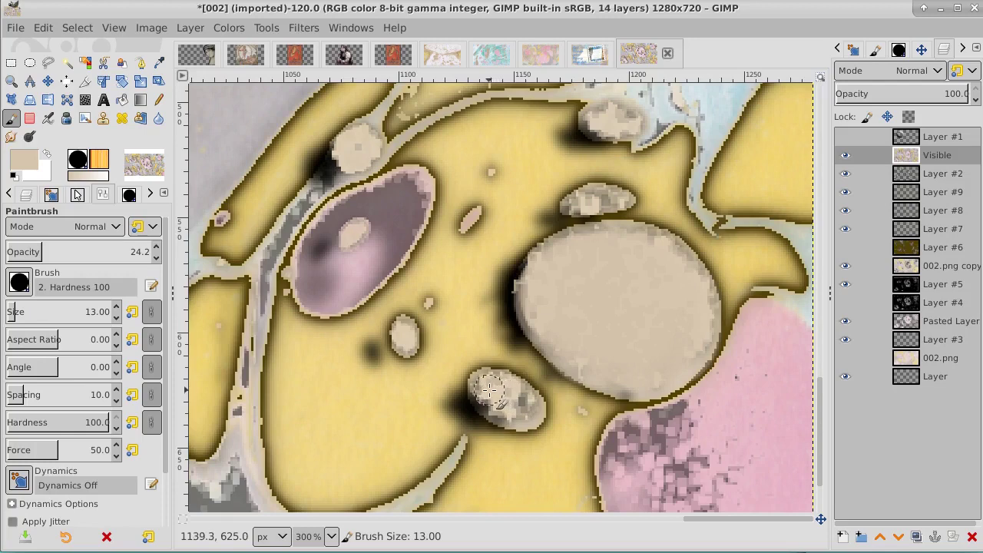
mouse_move(487, 389)
left_mouse_down()
mouse_move(520, 405)
mouse_move(508, 412)
mouse_move(488, 394)
mouse_move(520, 410)
mouse_move(498, 383)
left_mouse_up()
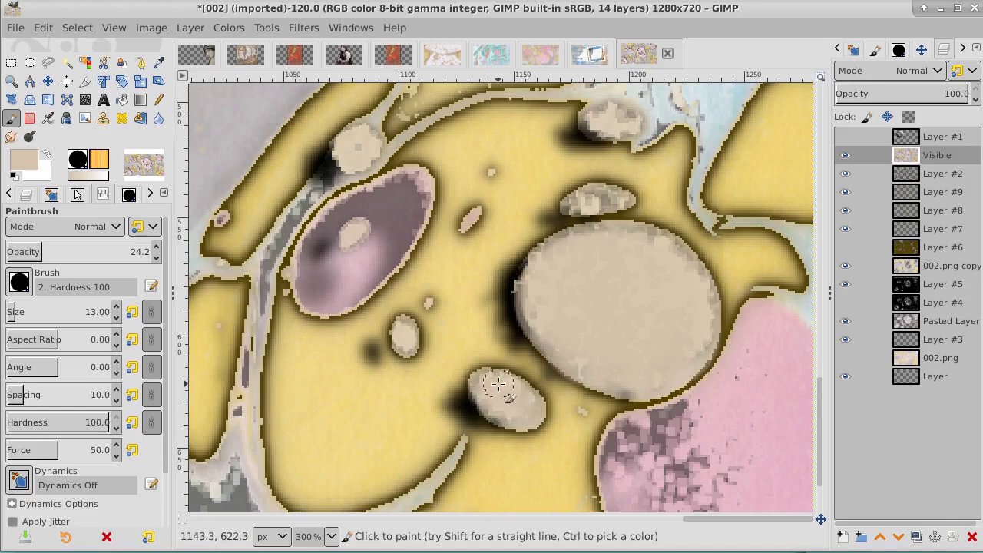
Step: Paint over the upper blob's darker area, then set the brush to 8 px at 36.3 opacity
key("bracketleft")
key("bracketleft")
key("bracketleft")
key("bracketleft")
key("bracketleft")
key("bracketleft")
key("bracketleft")
key("bracketleft")
key("bracketleft")
key("bracketleft")
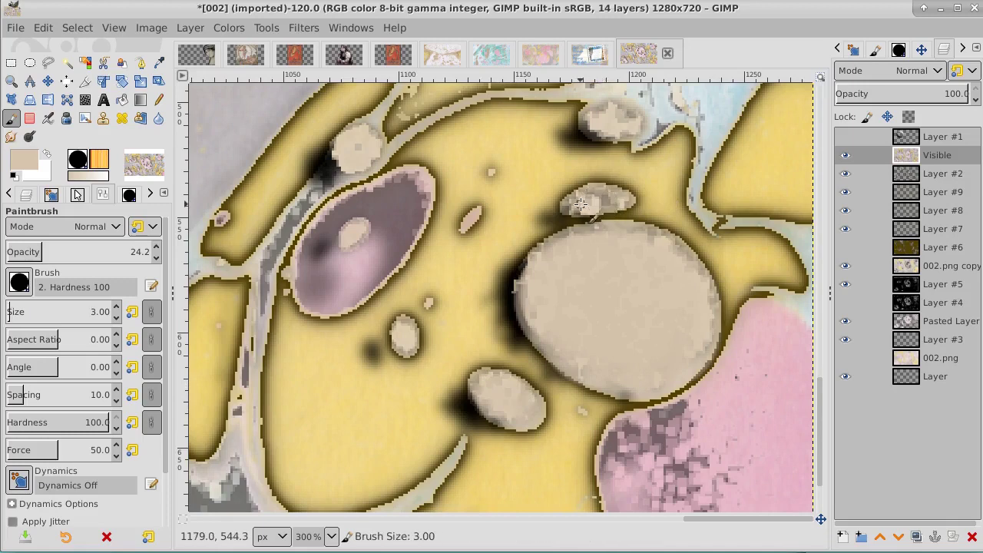
left_click_drag(578, 204, 614, 196)
key("bracketright")
key("bracketright")
key("bracketright")
key("bracketright")
key("bracketright")
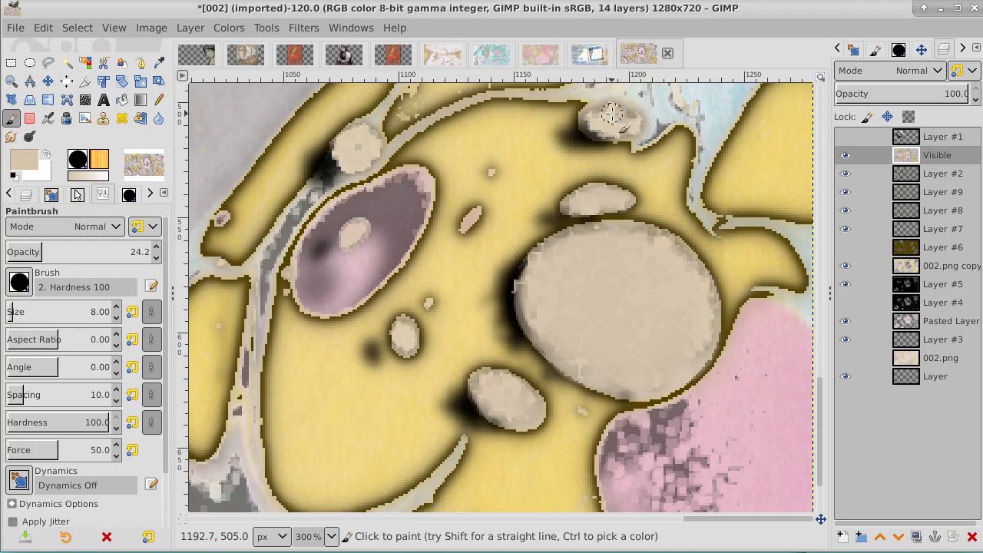
left_click(52, 252)
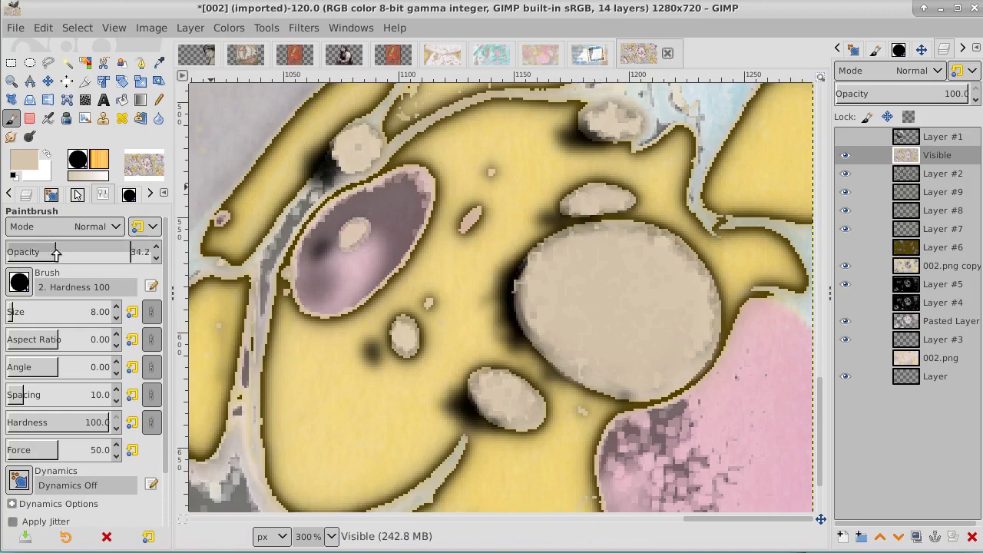
left_click_drag(55, 254, 58, 252)
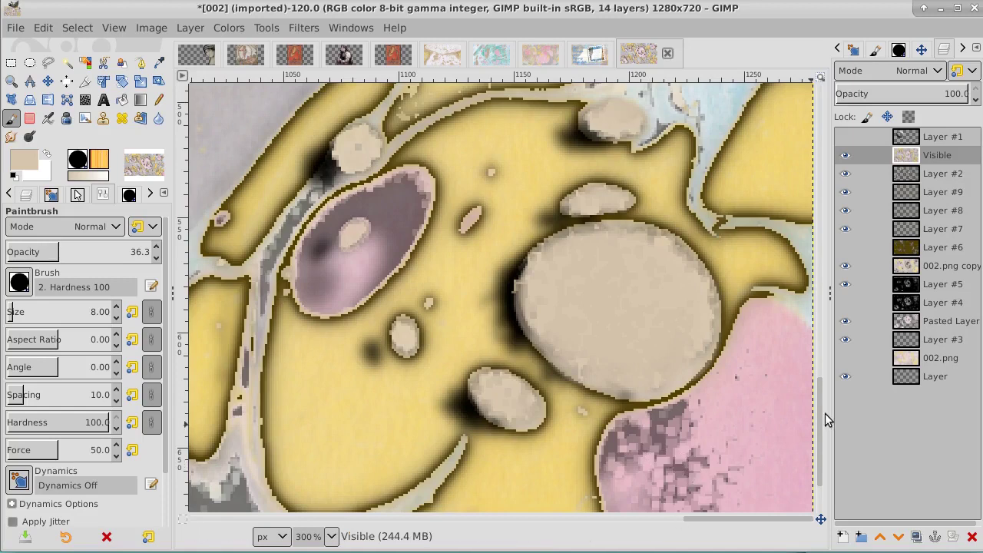
scroll(821, 418, "down", 3)
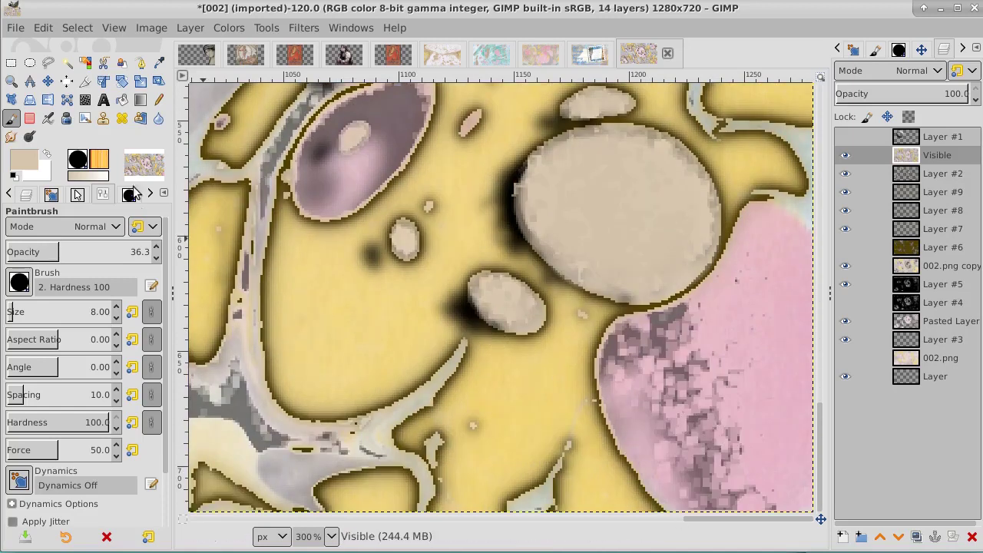
Step: Sample pink with the Color Picker, then make the Visible layer active again
left_click(159, 63)
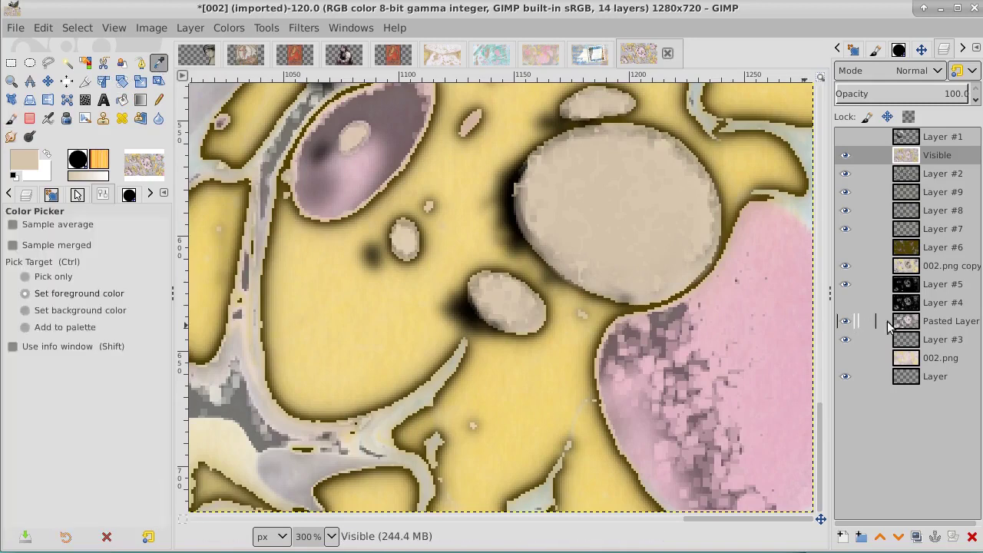
left_click(951, 321)
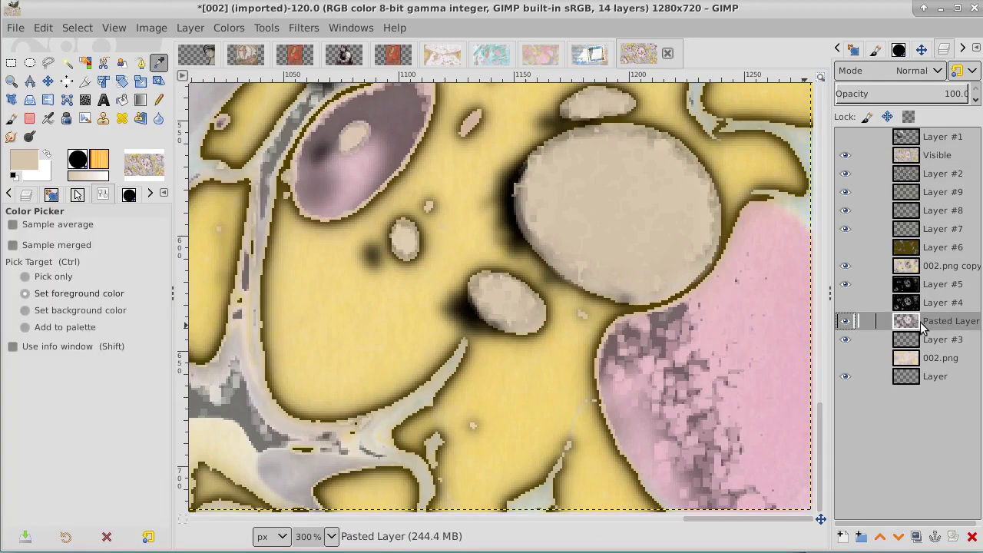
left_click(947, 156)
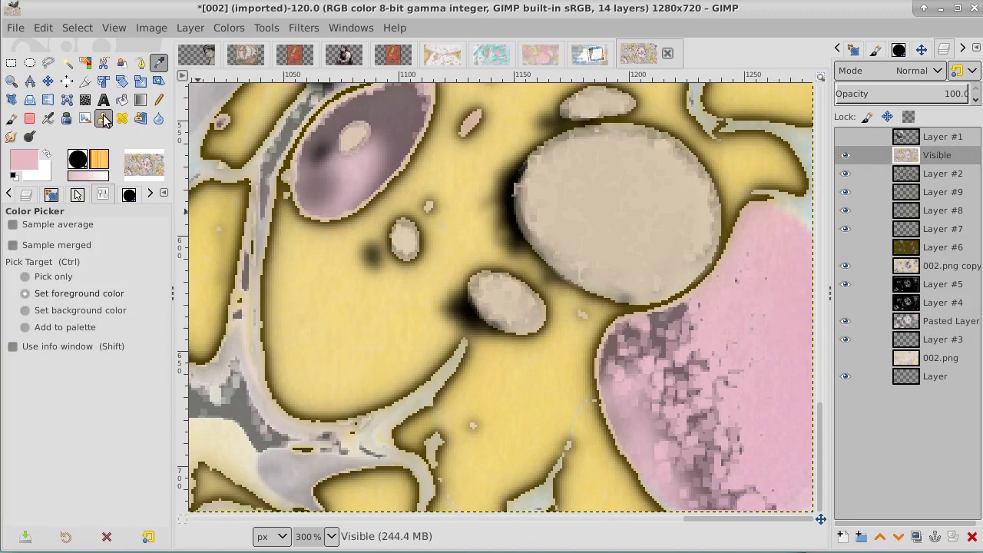
Step: Paint over the dark pixelated patch in pink with a 43 px Paintbrush
left_click(10, 119)
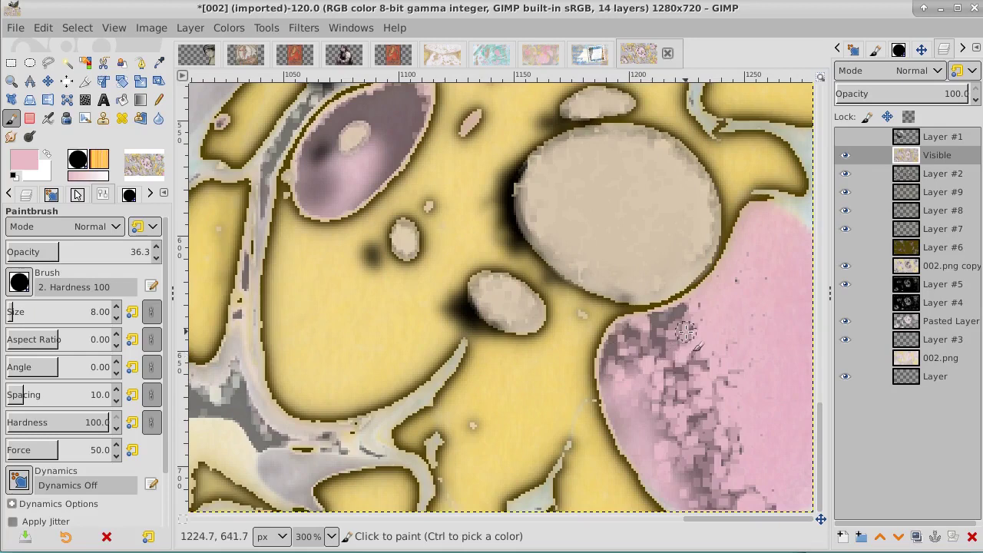
key("bracketleft")
key("bracketleft")
key("bracketleft")
key("bracketleft")
key("bracketleft")
key("bracketleft")
key("bracketleft")
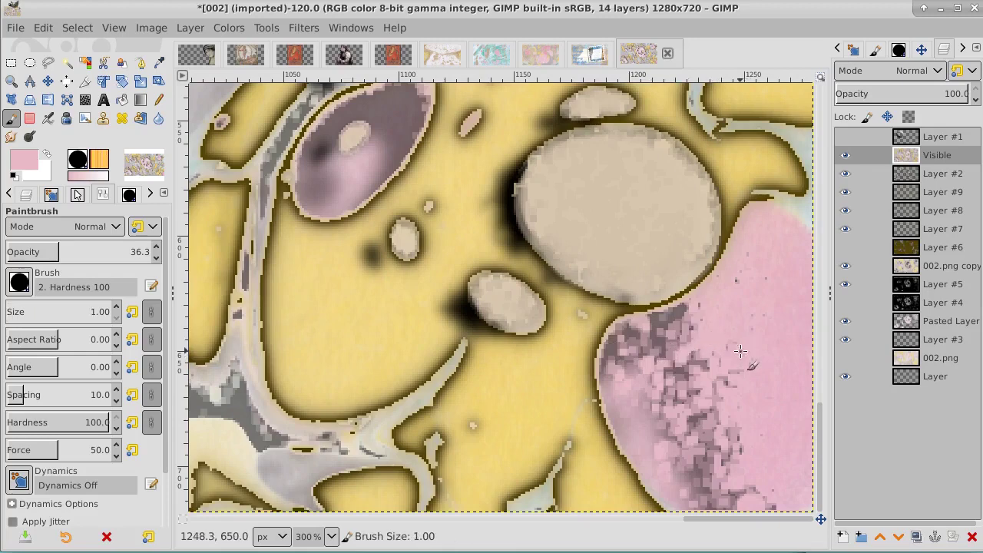
key("bracketright")
key("bracketright")
key("bracketright")
key("bracketright")
key("bracketright")
key("bracketright")
key("bracketright")
key("bracketright")
key("bracketright")
key("bracketright")
key("bracketright")
key("bracketright")
key("bracketright")
key("bracketright")
key("bracketright")
key("bracketright")
key("bracketright")
key("bracketright")
key("bracketright")
key("bracketright")
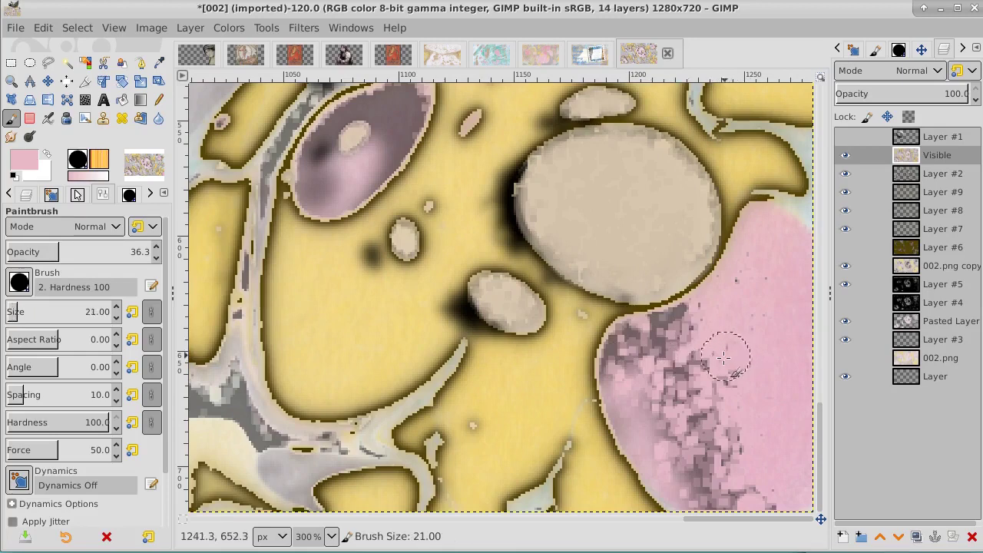
key("bracketright")
key("bracketright")
mouse_move(716, 427)
left_mouse_down()
mouse_move(734, 459)
mouse_move(684, 432)
mouse_move(668, 390)
mouse_move(643, 367)
mouse_move(703, 351)
mouse_move(732, 392)
mouse_move(706, 459)
mouse_move(756, 469)
left_mouse_up()
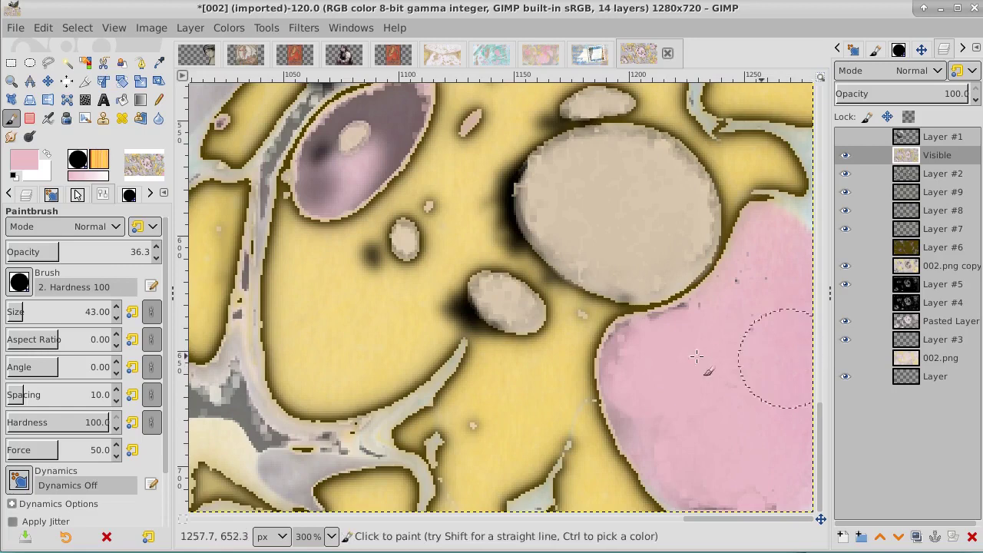
Step: Zoom out through 200% and 150% until the whole marbled image fits at 50%
left_click(9, 81)
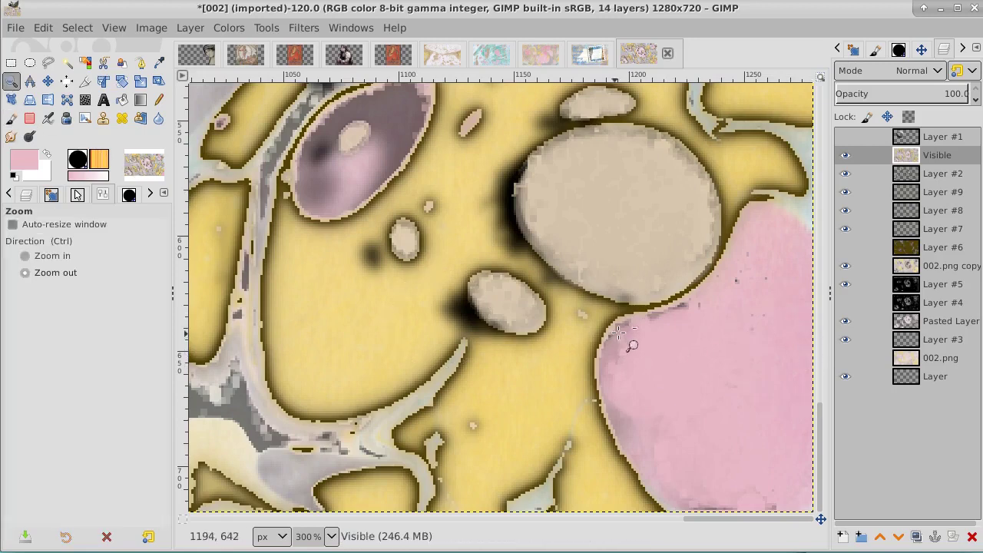
left_click(729, 332)
left_click(730, 333)
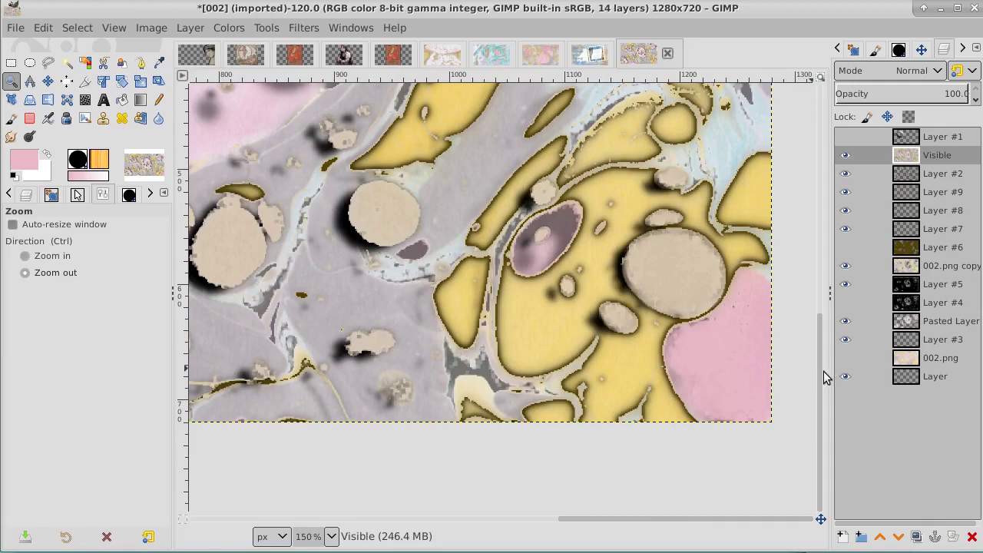
left_click_drag(820, 330, 779, 164)
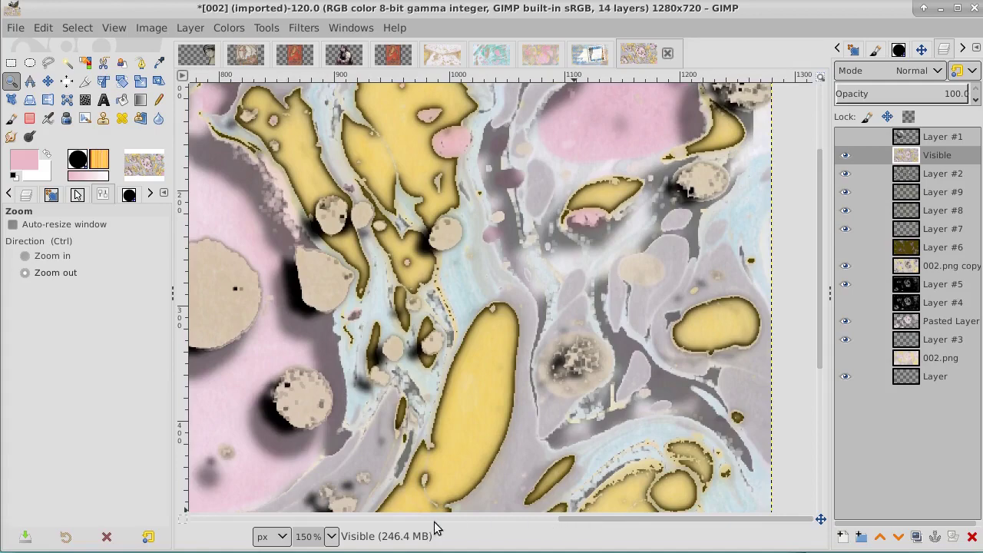
left_click(437, 231)
left_click(438, 231)
left_click(439, 232)
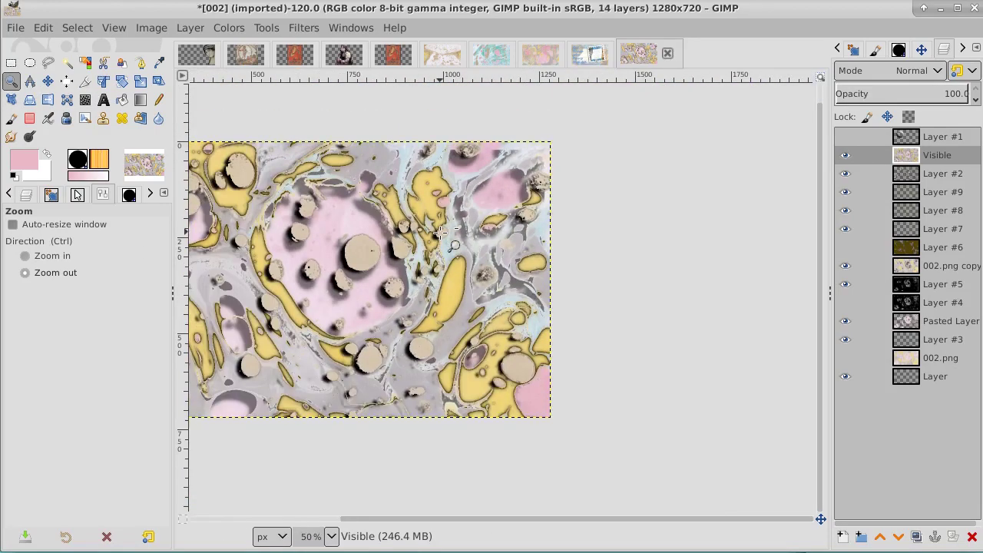
left_click_drag(519, 519, 448, 527)
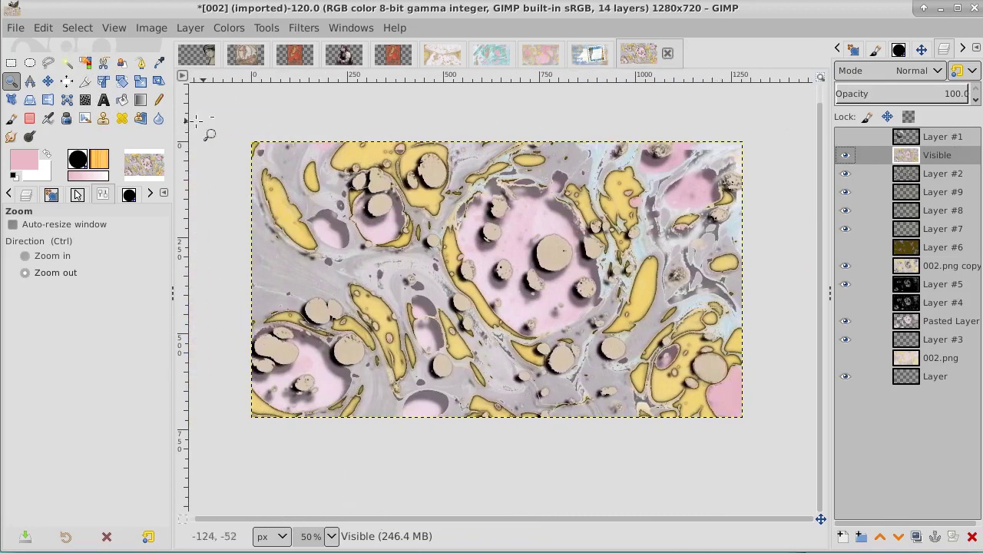
Step: Select all tan spots by colour with threshold 0, replacing the first selection
left_click(85, 62)
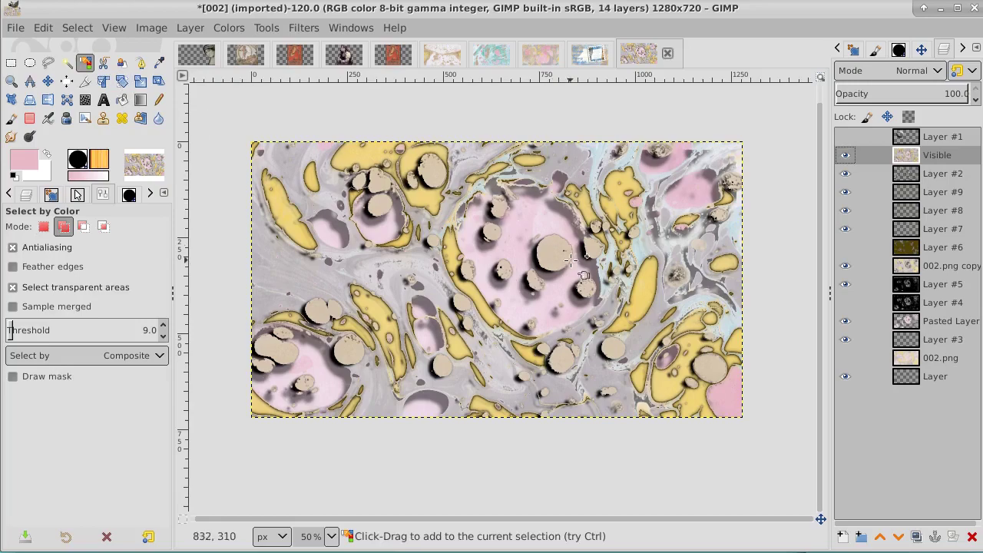
left_click_drag(549, 240, 549, 254)
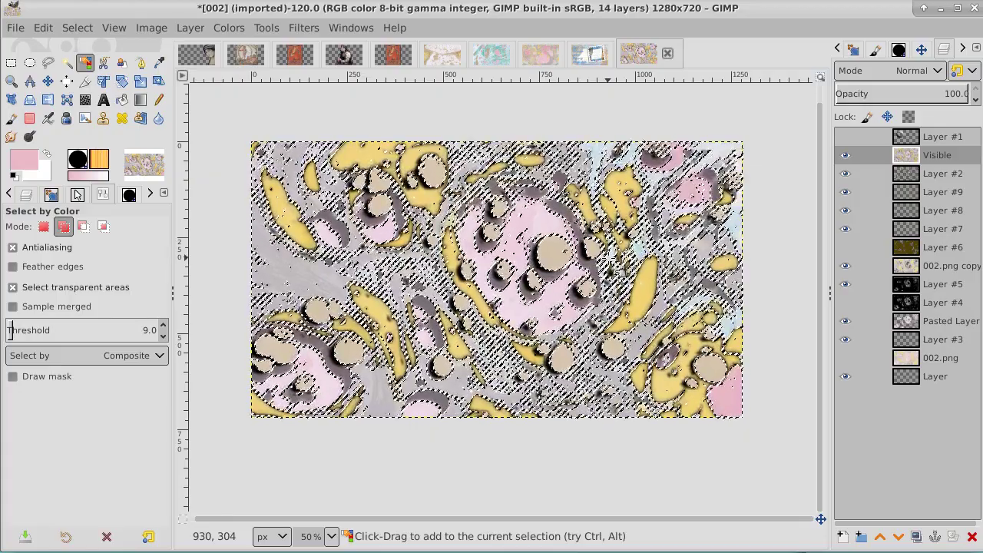
left_click(165, 338)
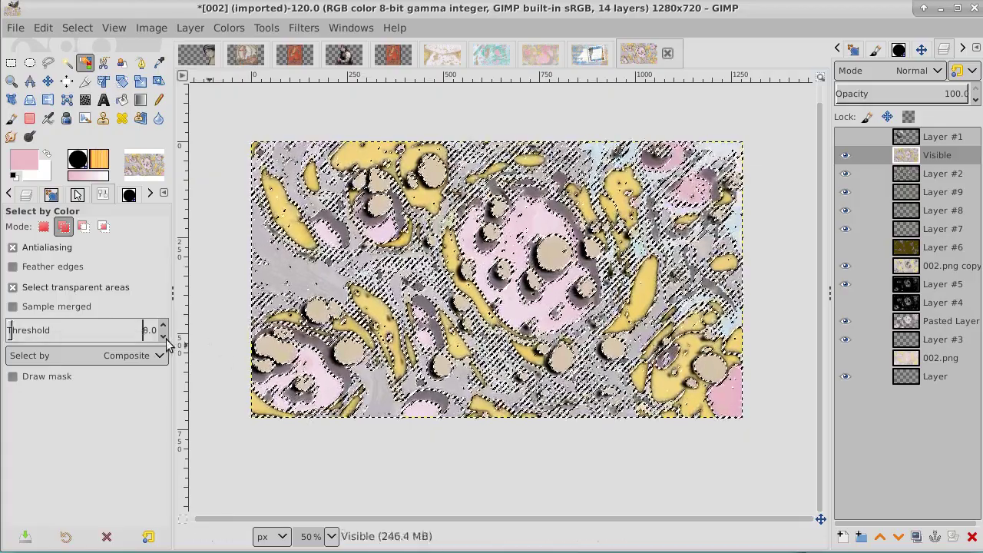
left_click(74, 28)
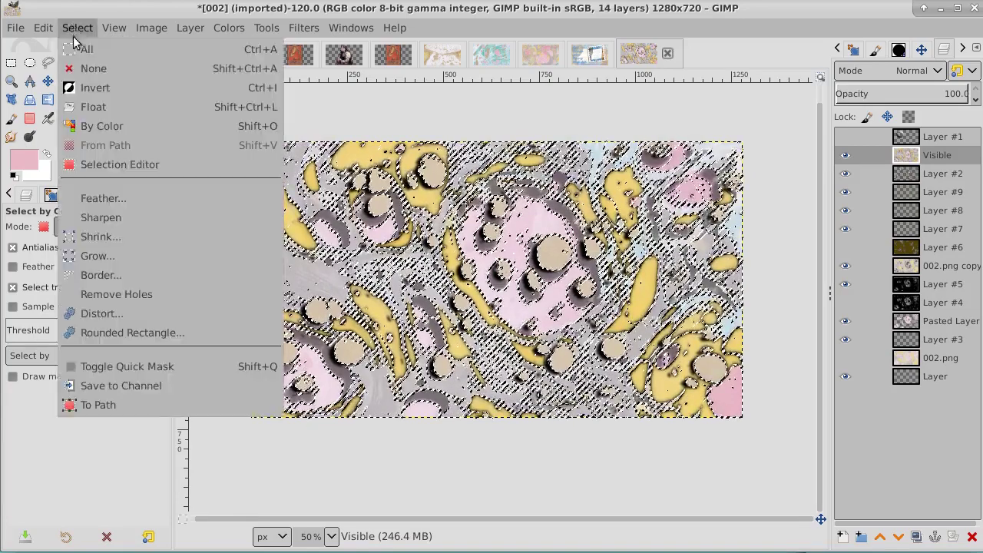
left_click(94, 68)
left_click_drag(548, 245, 551, 260)
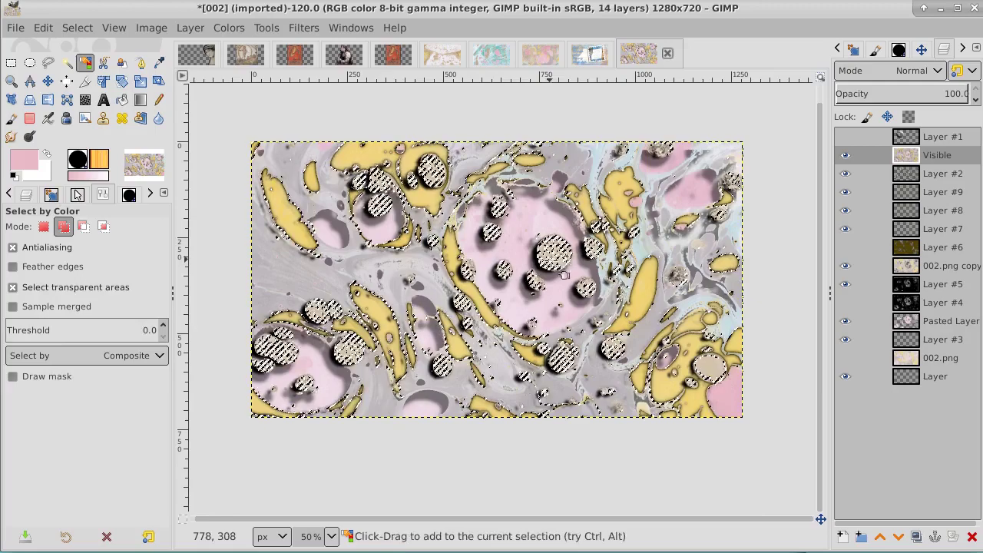
Step: Grow the tan-spot selection by 2 px, then zoom out the view
left_click(74, 29)
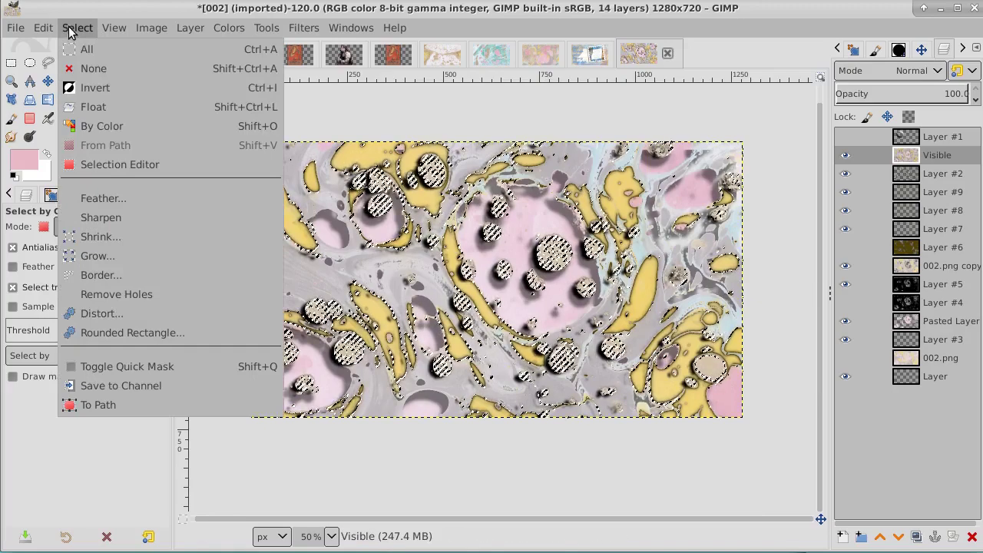
left_click(105, 254)
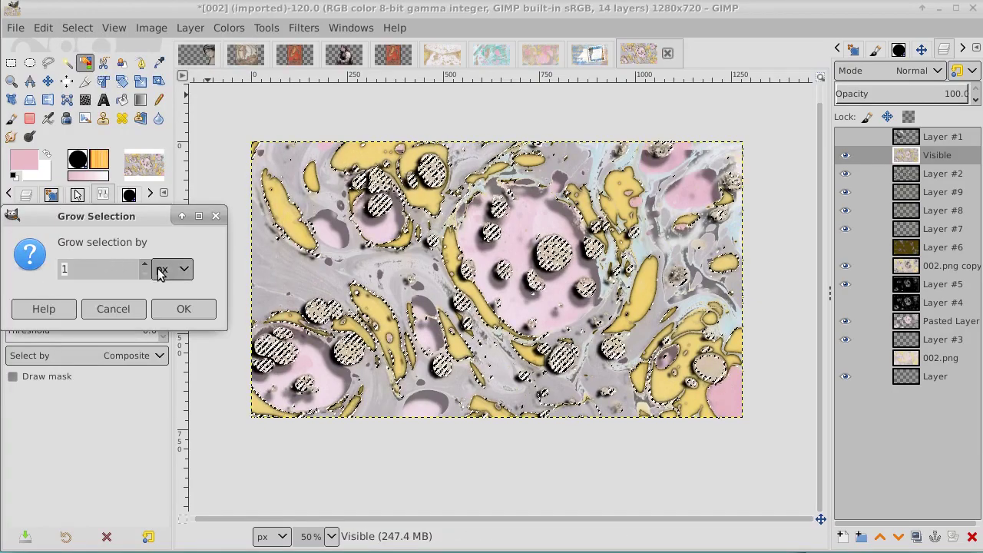
left_click(145, 264)
left_click(182, 307)
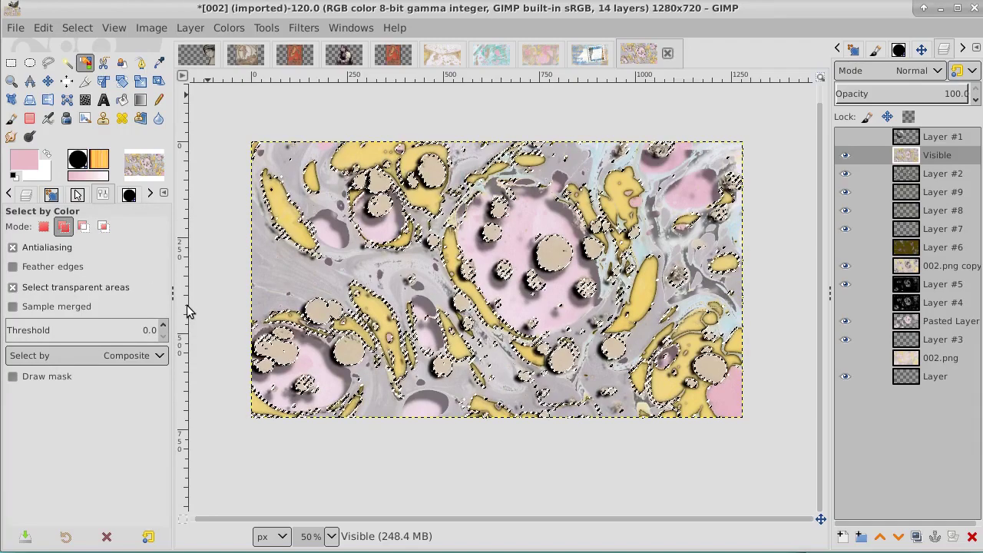
left_click(76, 29)
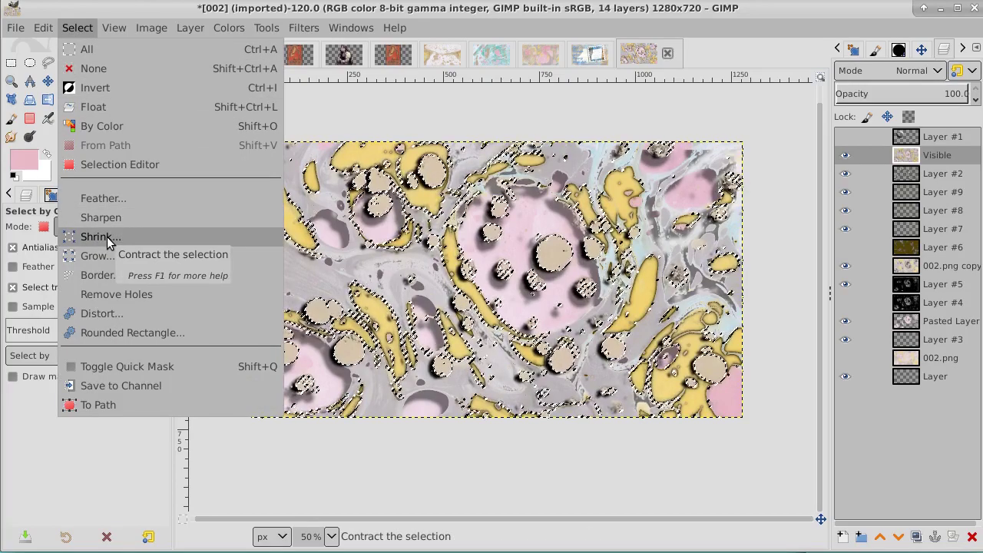
key("Escape")
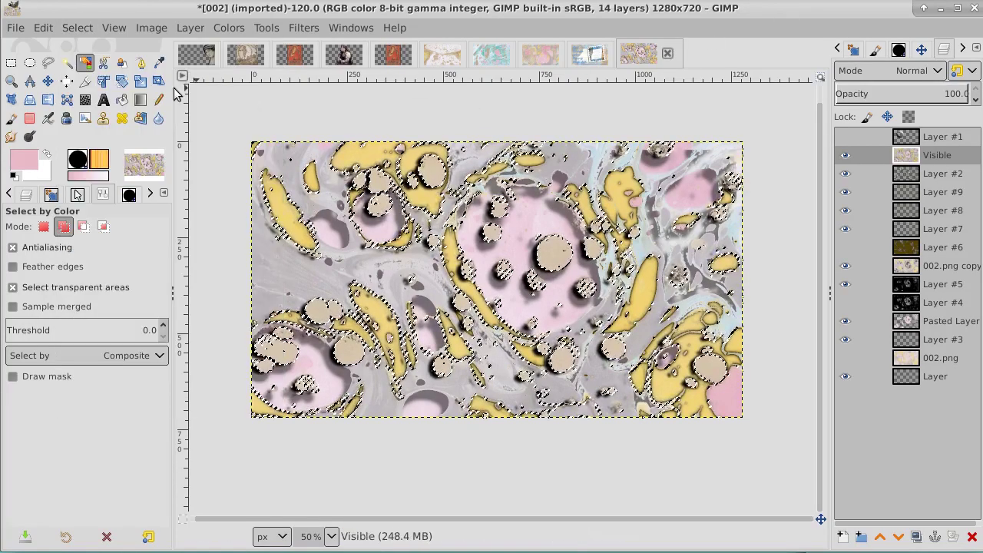
left_click(12, 81)
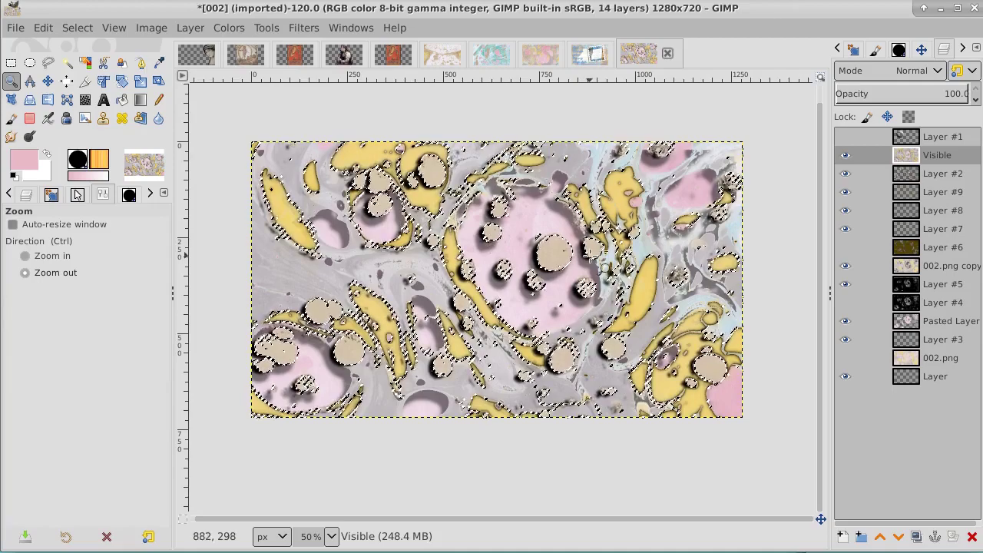
left_click(561, 262)
Step: Zoom back in and grow the tan-spot selection by another 2 px
left_click(560, 262)
left_click(560, 262)
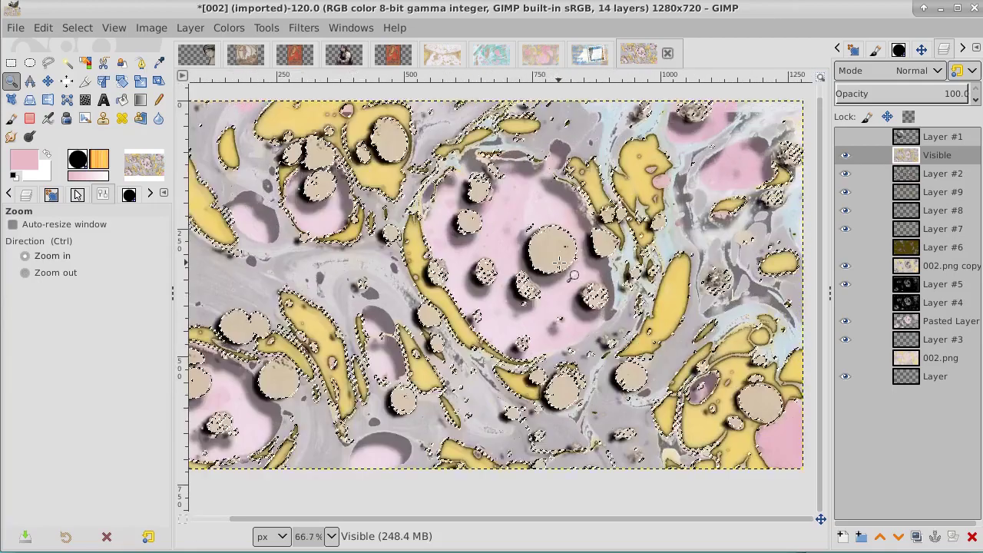
left_click(559, 262)
left_click(560, 262)
left_click(560, 262)
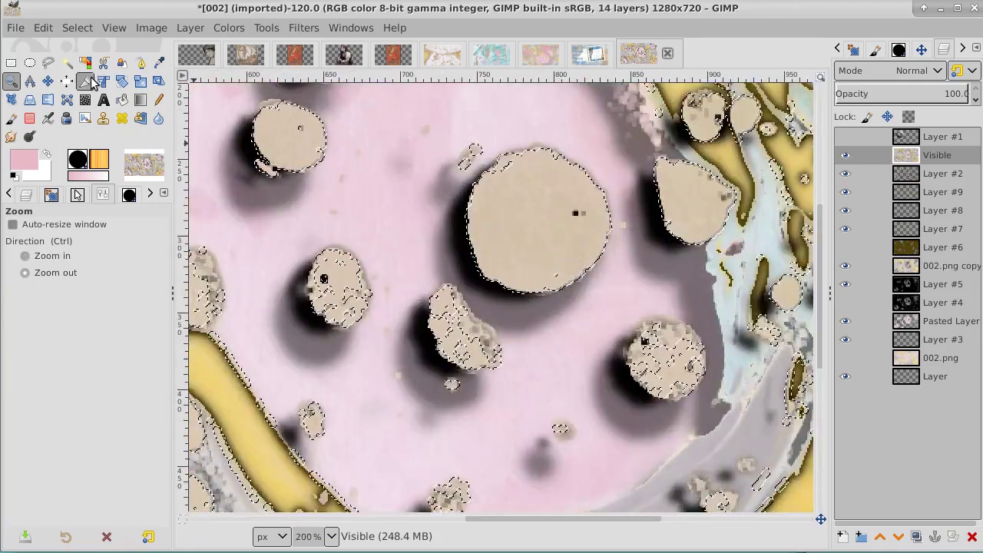
left_click(78, 27)
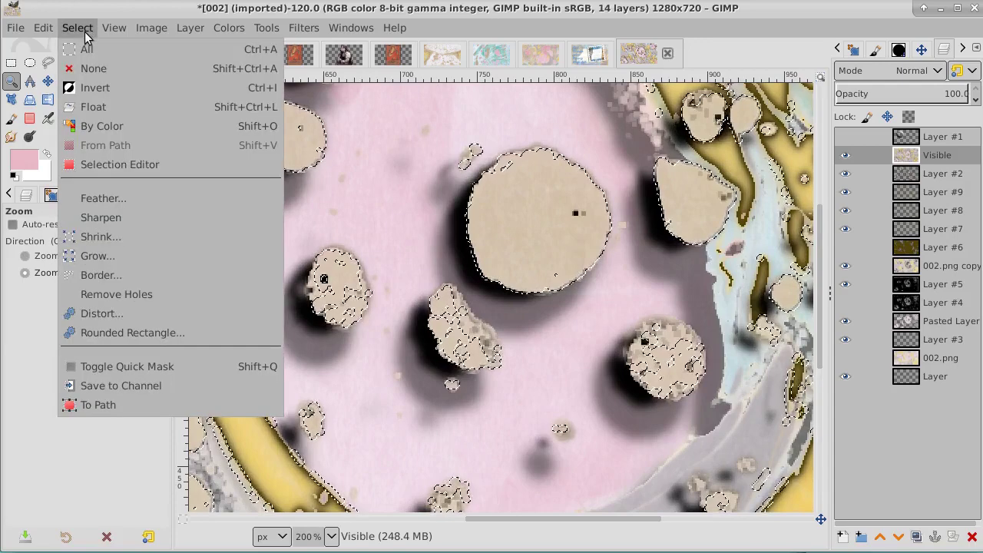
left_click(97, 254)
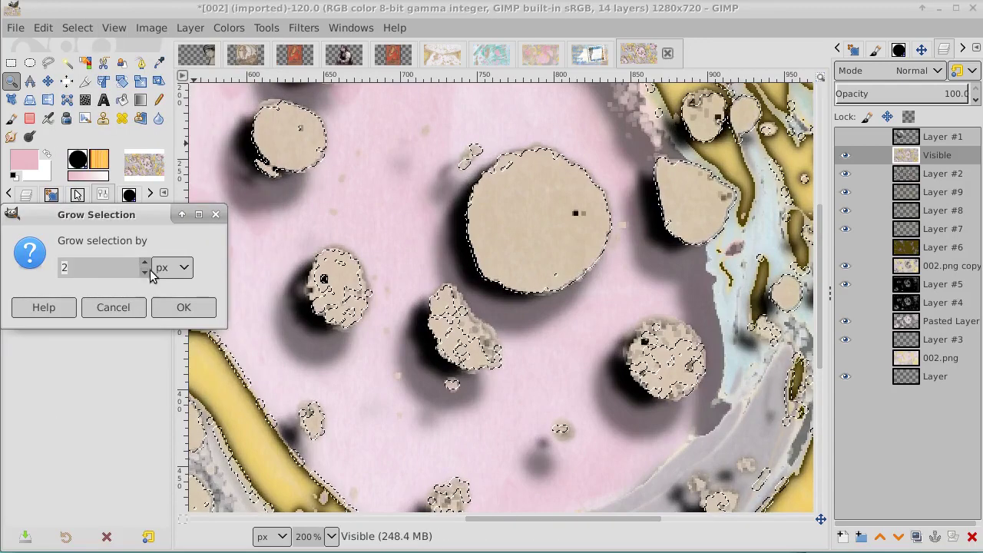
left_click(197, 307)
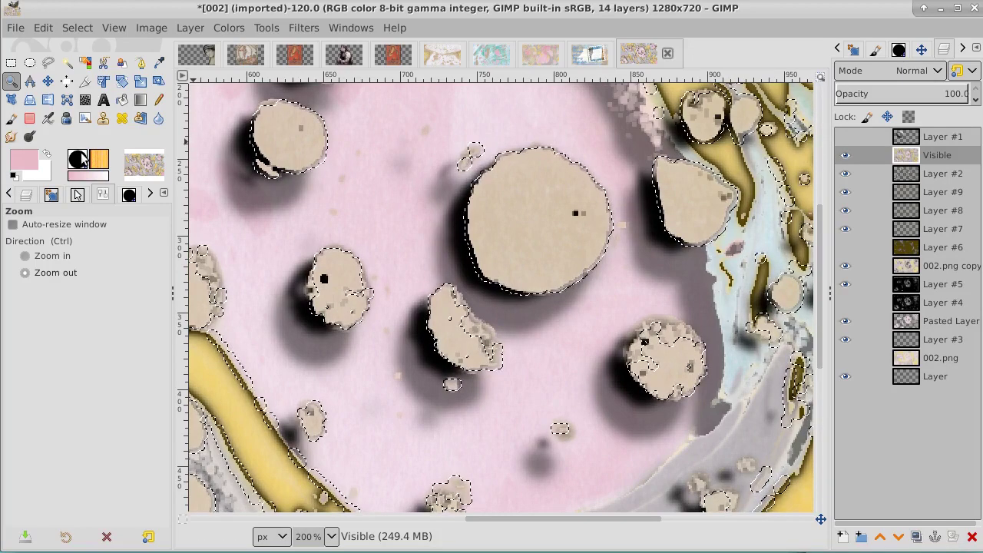
Step: Set the foreground colour to a light cream yellow
left_click(23, 159)
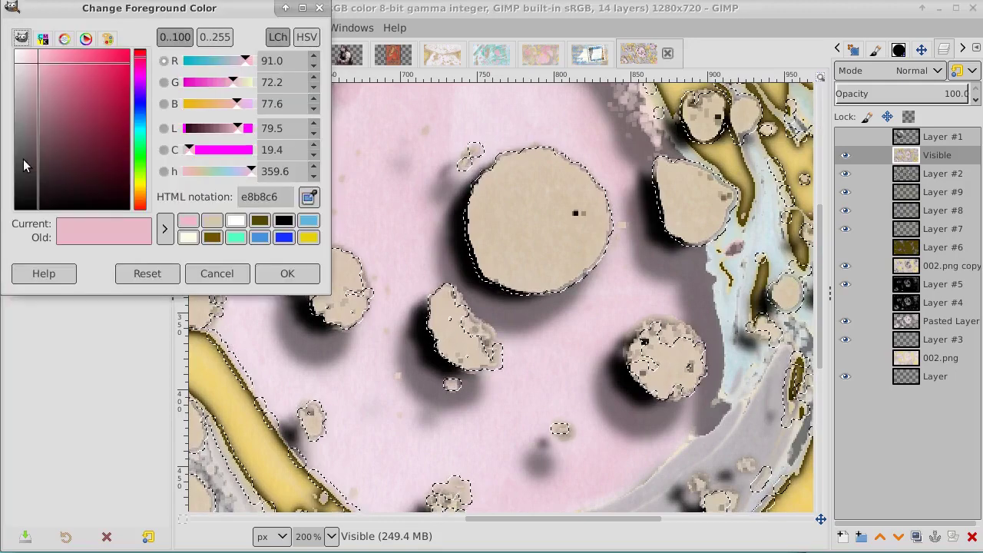
left_click(141, 191)
left_click_drag(76, 102, 50, 51)
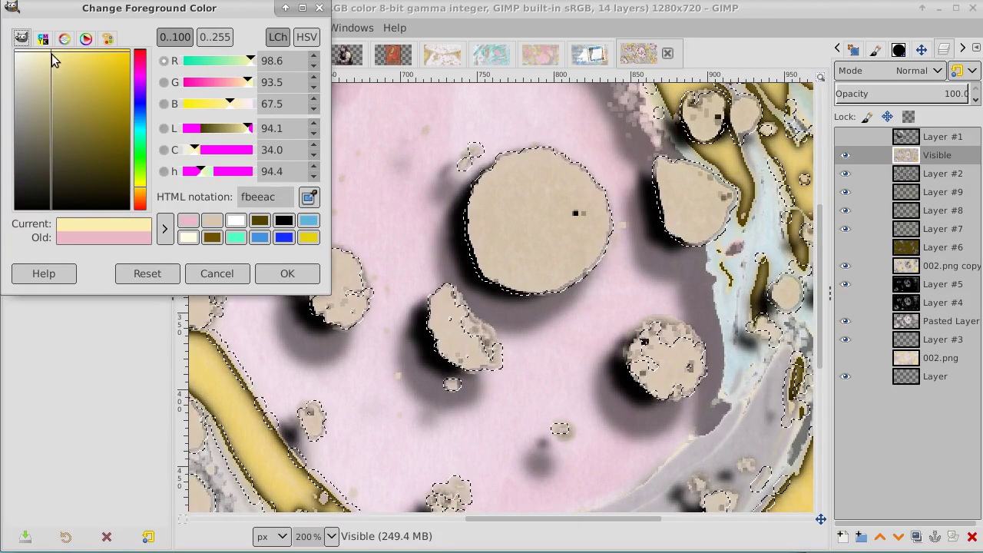
left_click(287, 273)
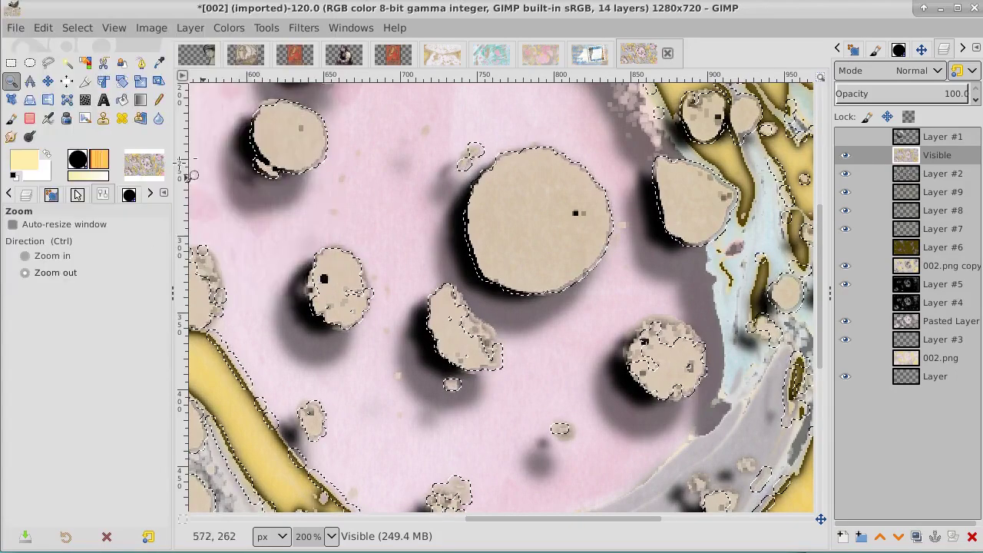
Step: Set the Paintbrush to 24.2 opacity with the soft 2. Hardness 025 brush
left_click(11, 118)
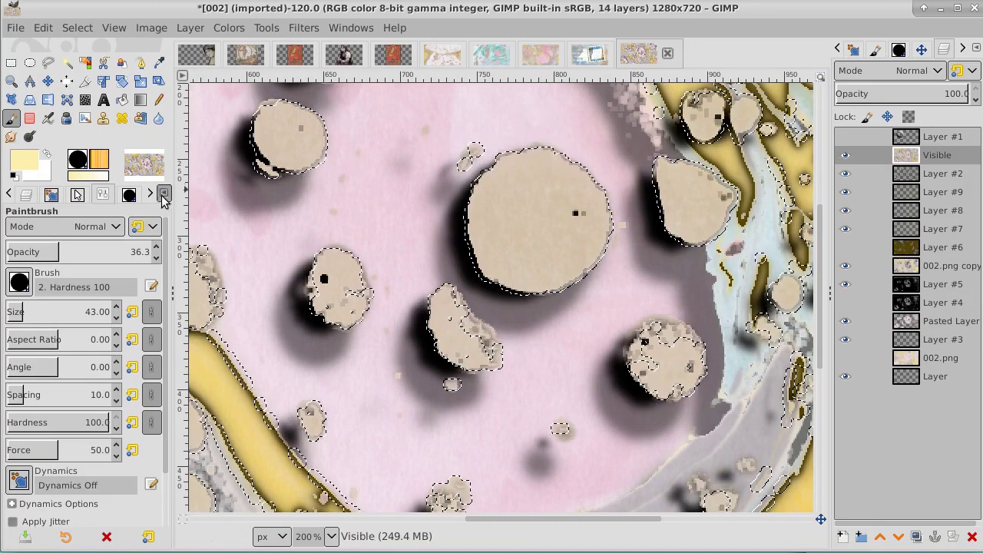
left_click(40, 252)
left_click_drag(521, 156, 570, 162)
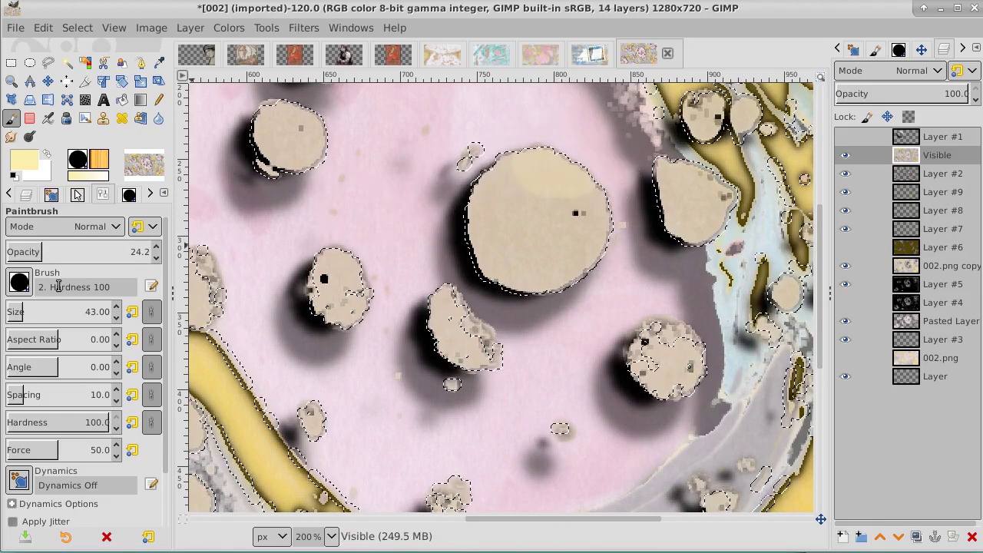
key("ctrl+z")
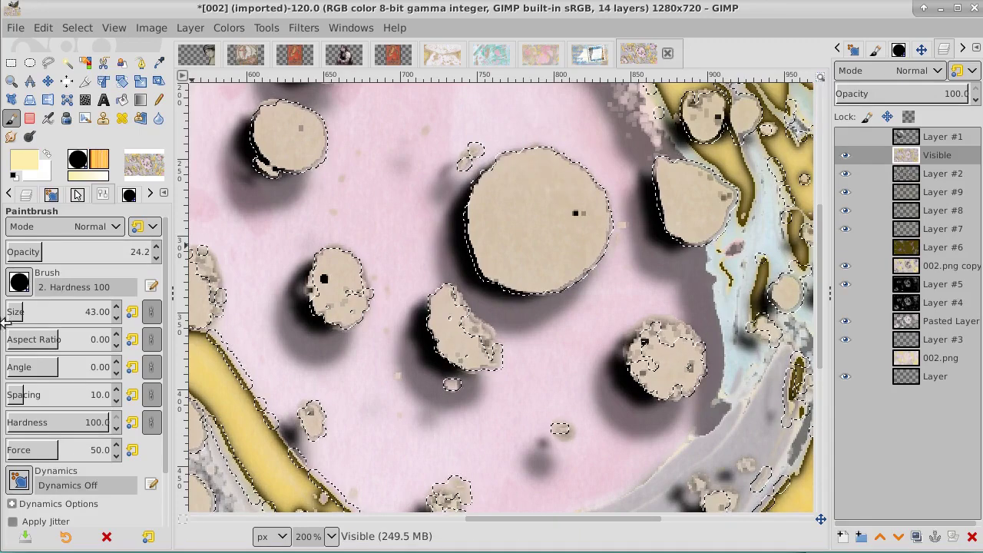
left_click(20, 282)
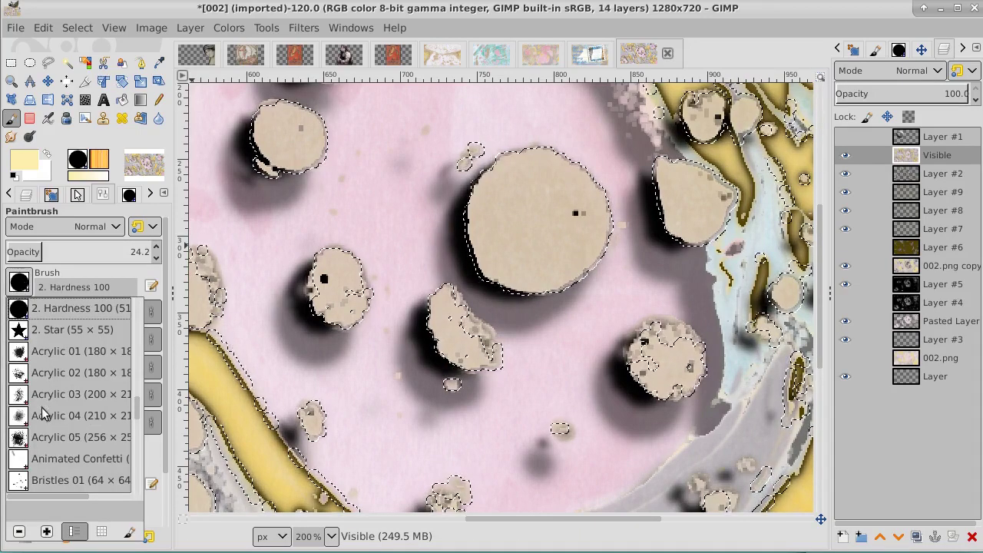
mouse_move(139, 407)
left_mouse_down()
mouse_move(123, 491)
mouse_move(119, 404)
left_mouse_up()
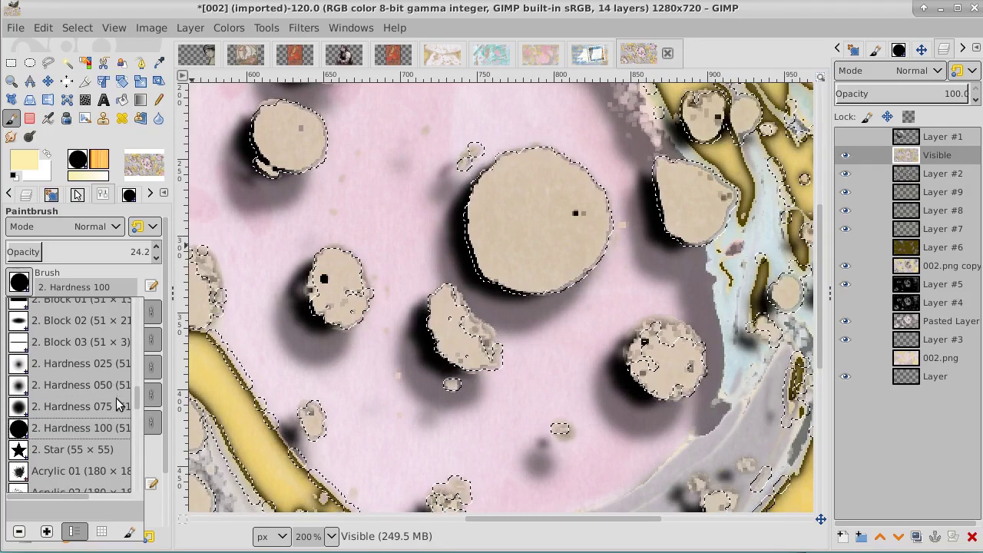
left_click(22, 367)
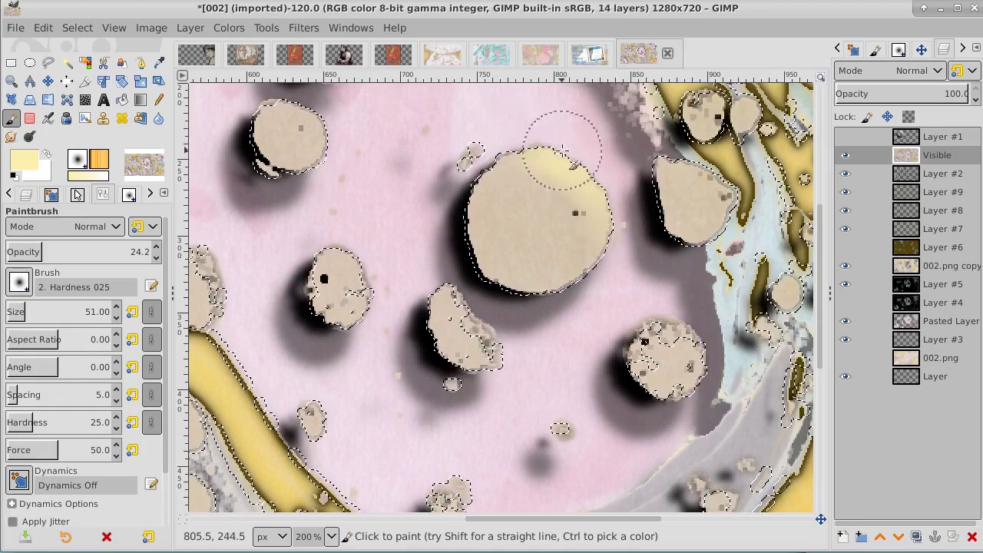
Step: Paint cream highlights on the large spot's right edge and the top-left, lower-left and upper-right spots
left_click_drag(593, 187, 604, 241)
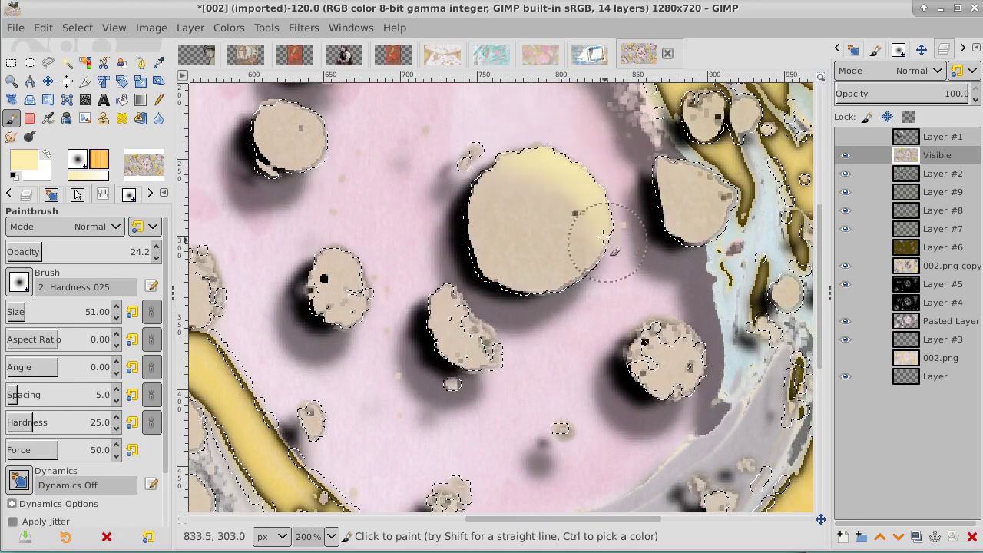
mouse_move(280, 97)
left_mouse_down()
mouse_move(340, 110)
mouse_move(329, 106)
left_mouse_up()
key("bracketleft")
key("bracketleft")
key("bracketleft")
key("bracketleft")
key("bracketleft")
key("bracketleft")
key("bracketleft")
key("bracketleft")
key("bracketleft")
key("bracketleft")
key("bracketleft")
key("bracketleft")
key("bracketleft")
key("bracketleft")
key("bracketleft")
key("bracketleft")
key("bracketleft")
key("bracketleft")
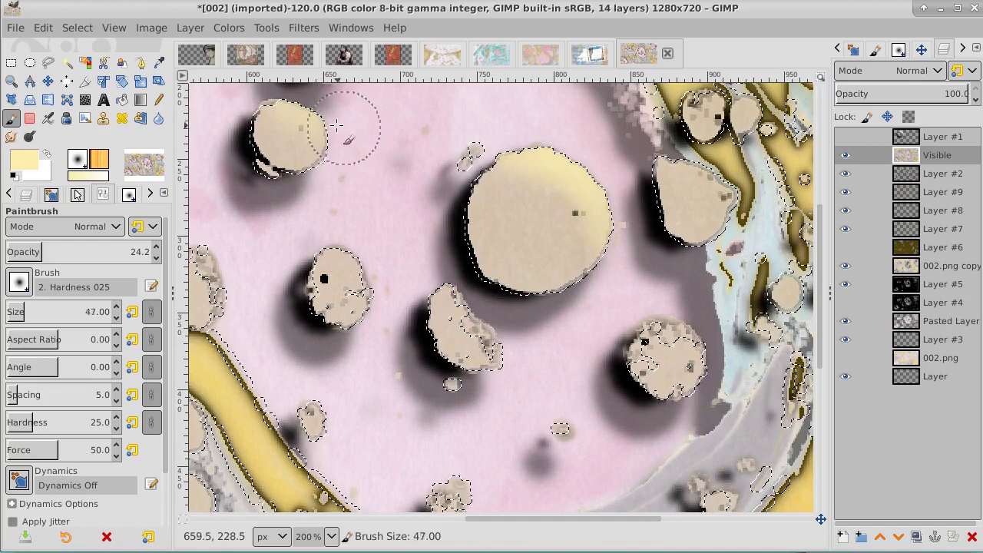
mouse_move(307, 102)
left_mouse_down()
mouse_move(284, 96)
mouse_move(302, 102)
mouse_move(323, 135)
mouse_move(303, 100)
mouse_move(274, 99)
mouse_move(294, 108)
mouse_move(315, 138)
mouse_move(312, 112)
left_mouse_up()
mouse_move(326, 242)
left_mouse_down()
mouse_move(340, 289)
mouse_move(333, 248)
mouse_move(361, 255)
mouse_move(371, 286)
mouse_move(451, 289)
mouse_move(448, 279)
mouse_move(479, 311)
mouse_move(474, 329)
mouse_move(481, 313)
mouse_move(433, 273)
mouse_move(632, 356)
mouse_move(701, 332)
mouse_move(647, 334)
mouse_move(691, 341)
mouse_move(660, 353)
left_mouse_up()
mouse_move(692, 157)
left_mouse_down()
mouse_move(667, 159)
mouse_move(720, 184)
mouse_move(666, 150)
mouse_move(732, 179)
mouse_move(679, 162)
mouse_move(727, 198)
mouse_move(666, 151)
left_mouse_up()
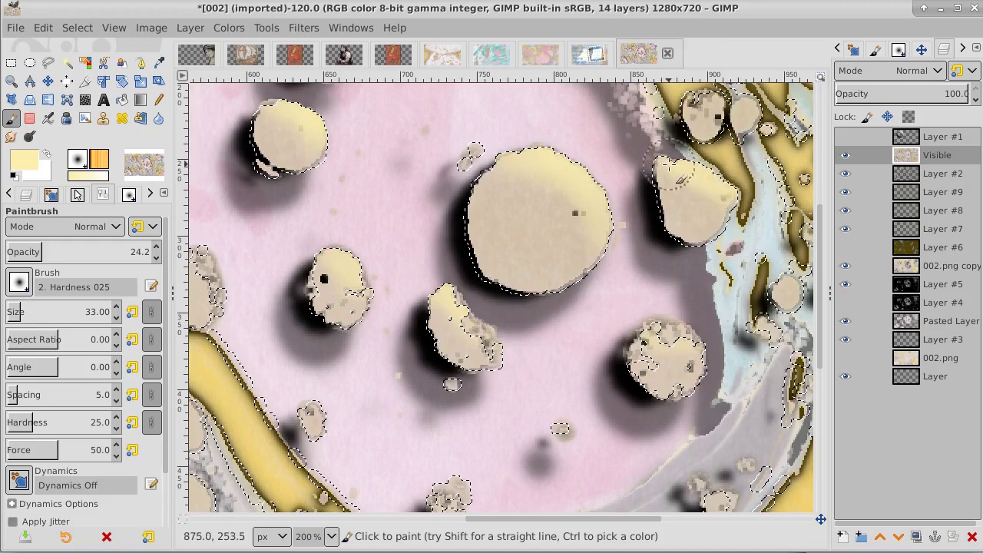
Step: Sample the beige spot colour and darken the foreground to brown 735120
left_click(159, 62)
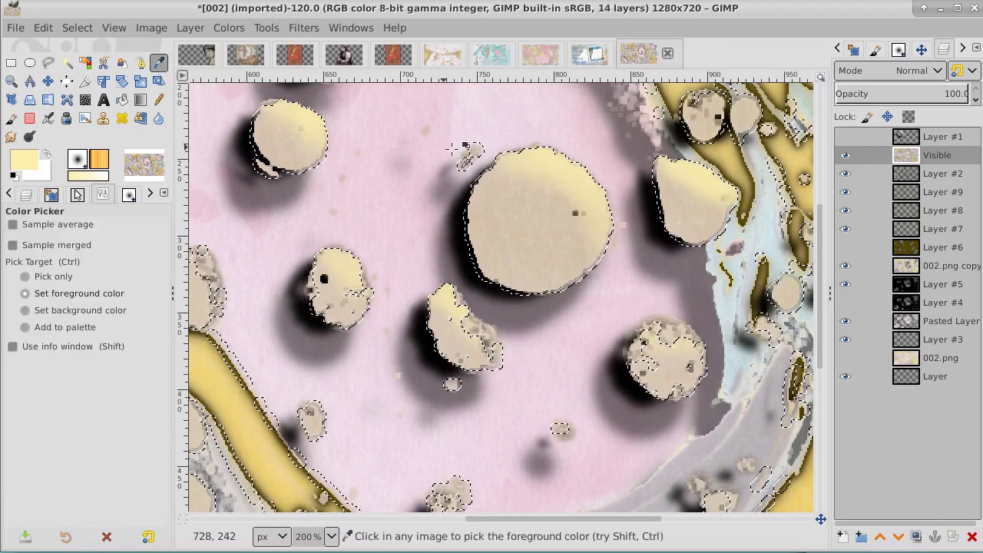
left_click(535, 218)
left_click(24, 163)
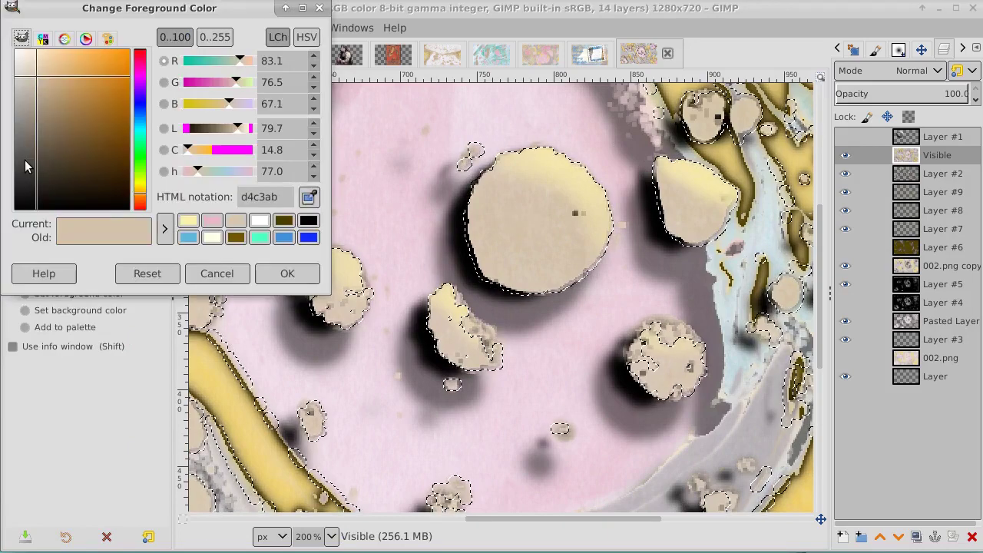
left_click(103, 108)
left_click(105, 106)
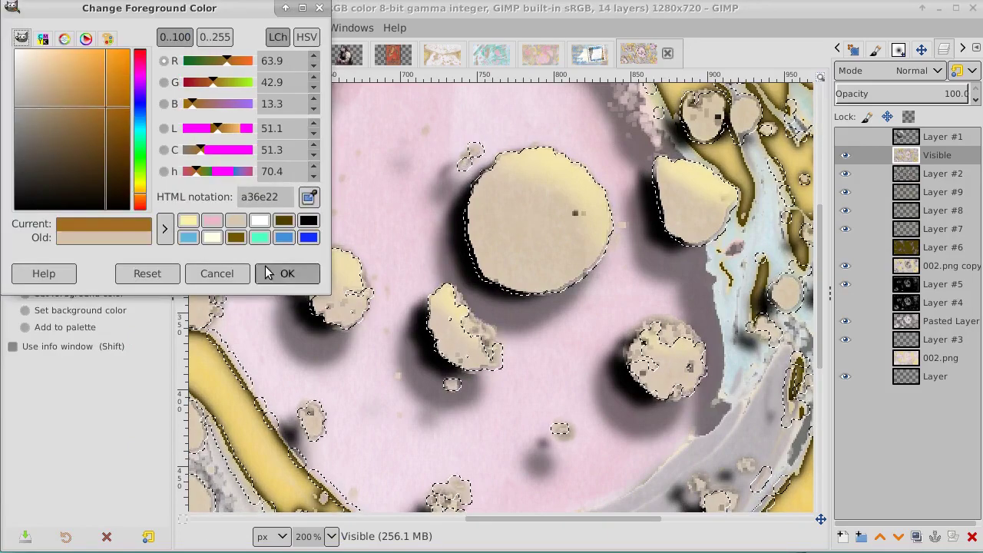
left_click_drag(99, 145, 97, 136)
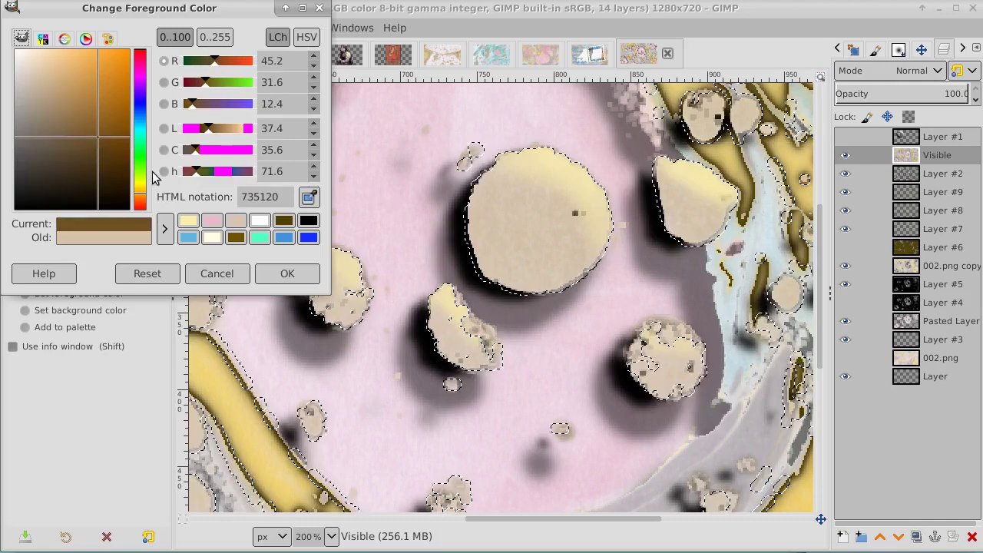
left_click(283, 270)
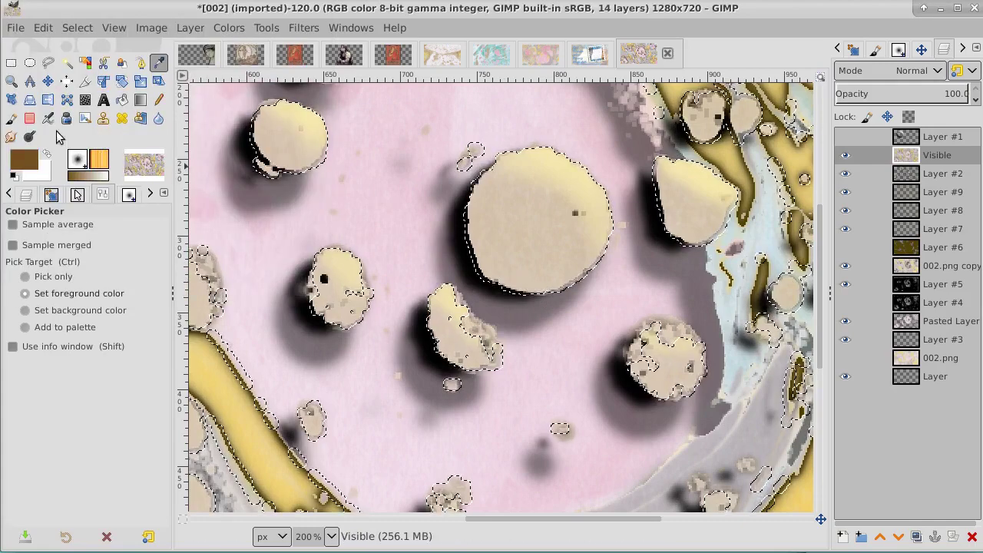
Step: Paint brown shading along the lower-left edges of the left, large and top-left spots
left_click(11, 119)
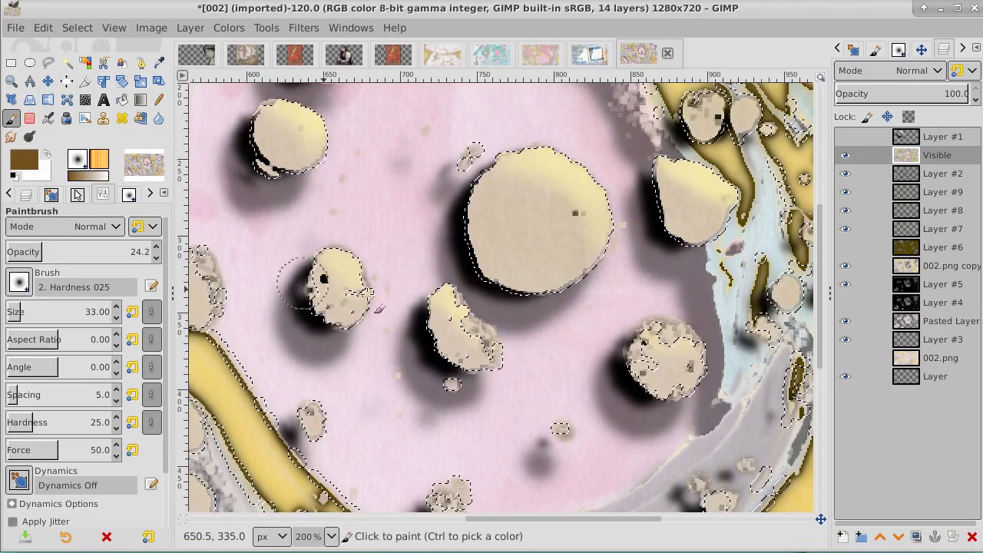
left_click_drag(494, 269, 490, 248)
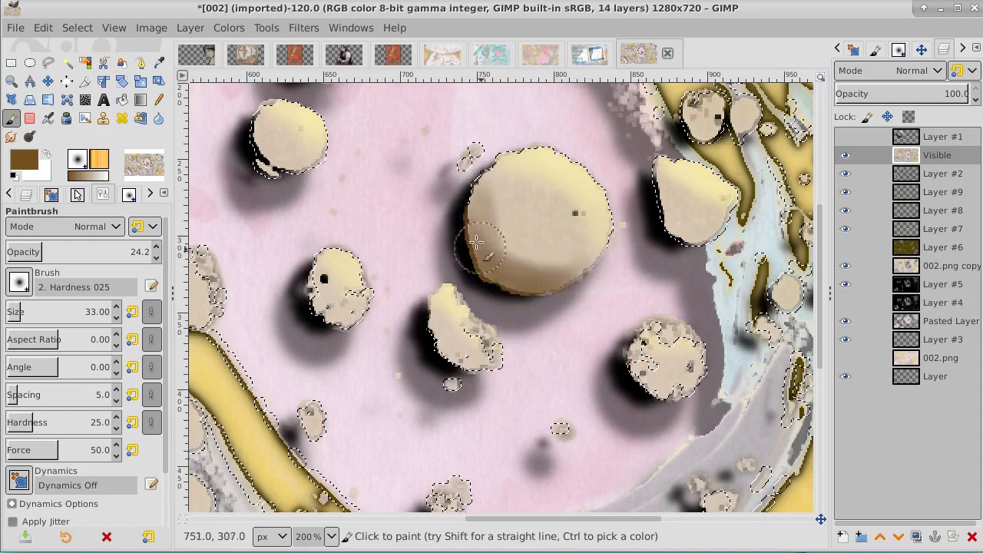
mouse_move(234, 152)
left_mouse_down()
mouse_move(219, 121)
mouse_move(245, 110)
mouse_move(269, 160)
mouse_move(308, 173)
mouse_move(277, 173)
mouse_move(244, 126)
left_mouse_up()
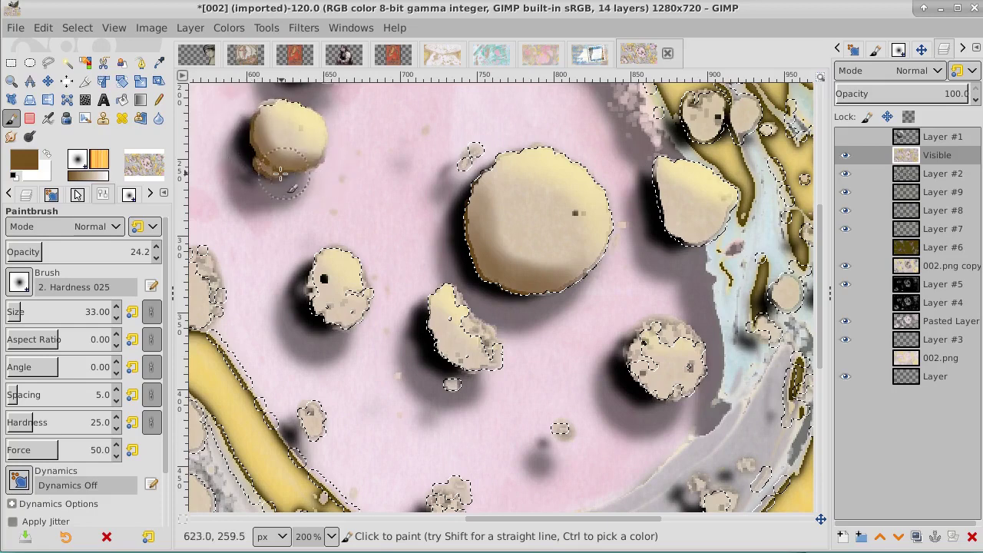
Step: Keep pale yellow as background with brown in front, and raise brush opacity to 33.2
left_click(50, 155)
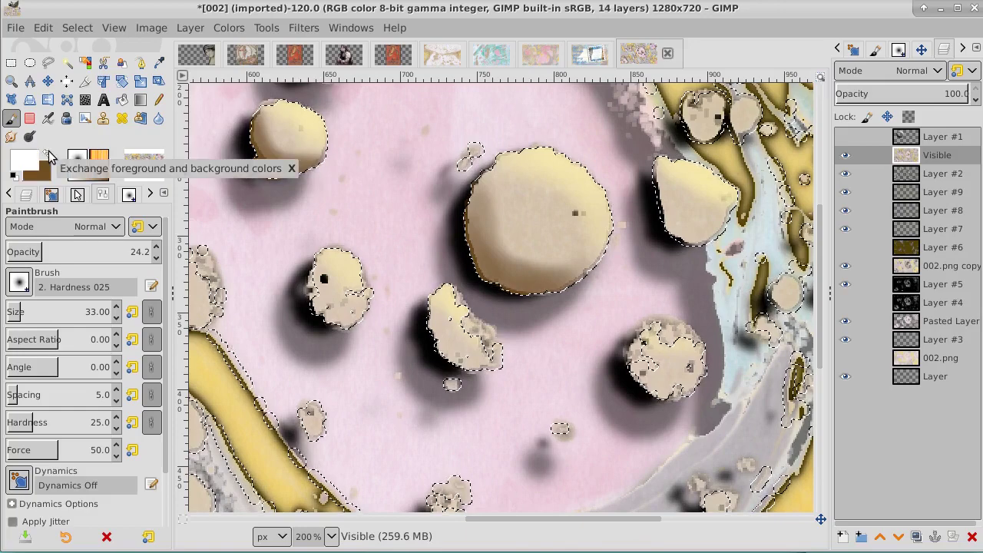
left_click(23, 163)
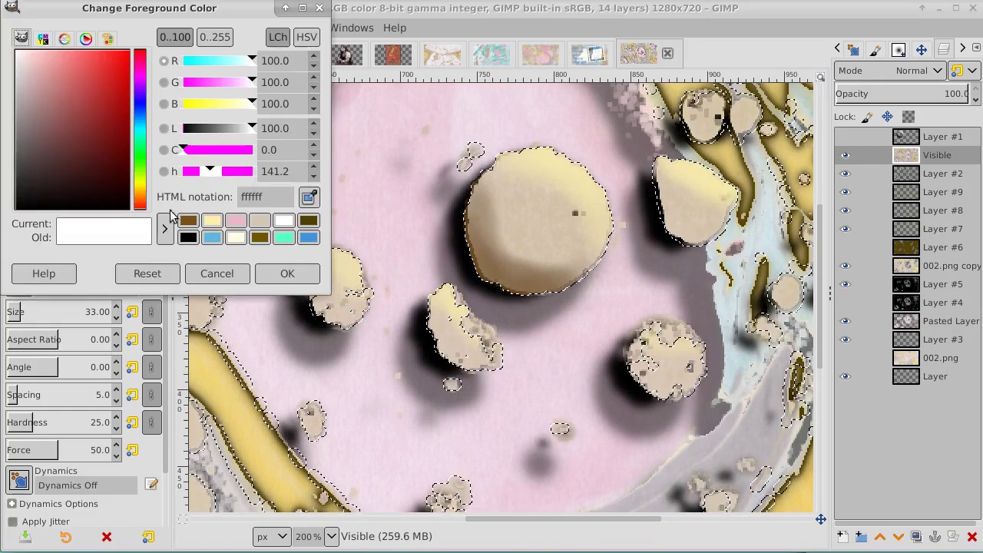
left_click(211, 220)
left_click(284, 274)
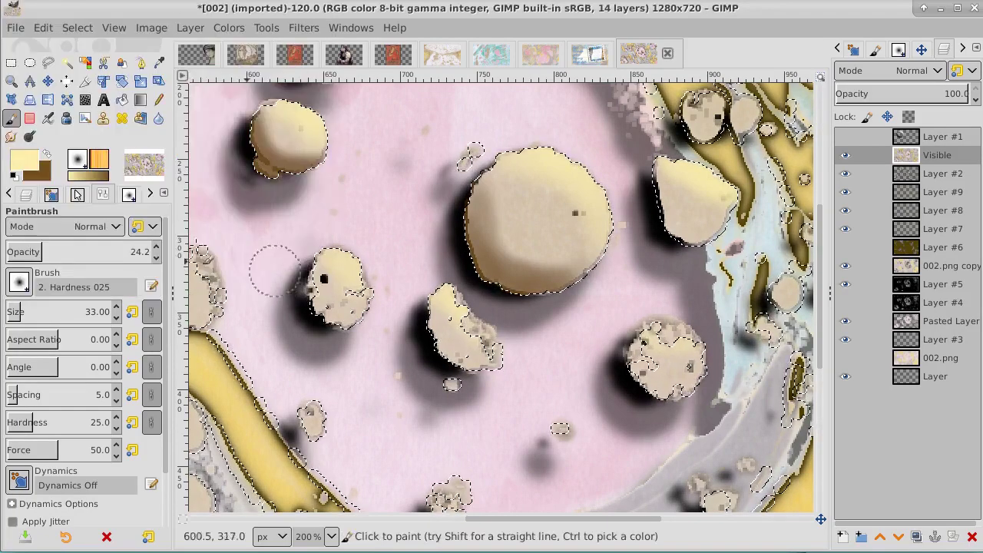
left_click(48, 156)
left_click(49, 156)
left_click(48, 156)
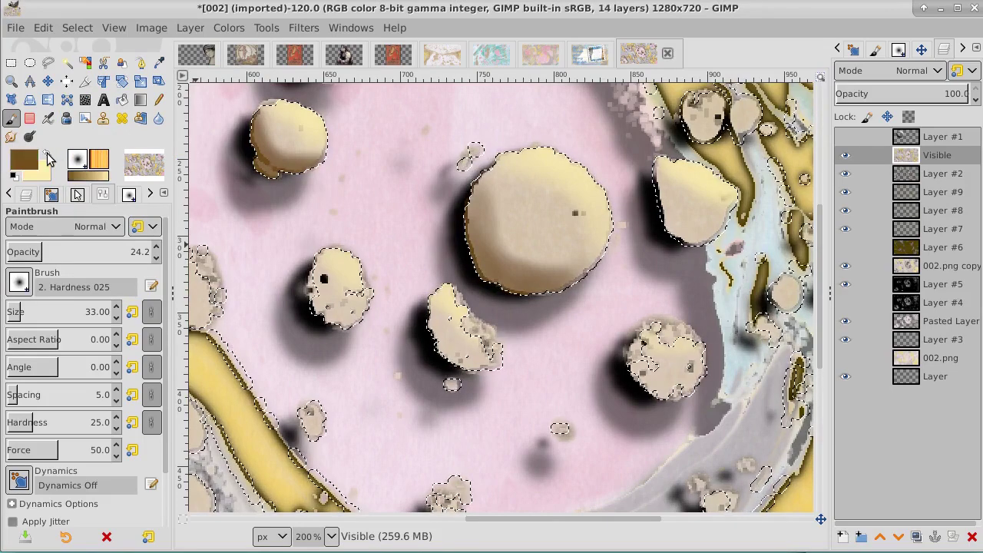
left_click(49, 155)
left_click(48, 156)
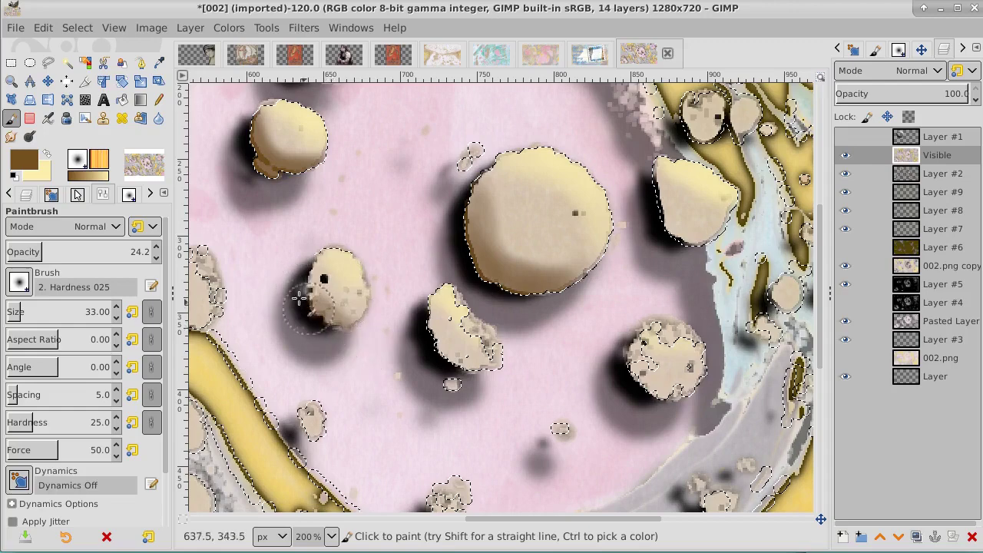
left_click(54, 247)
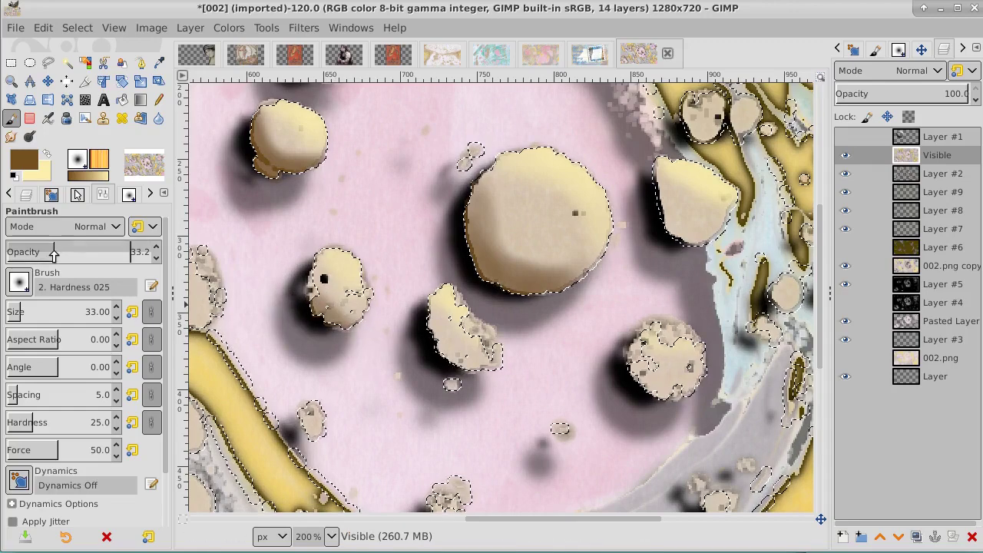
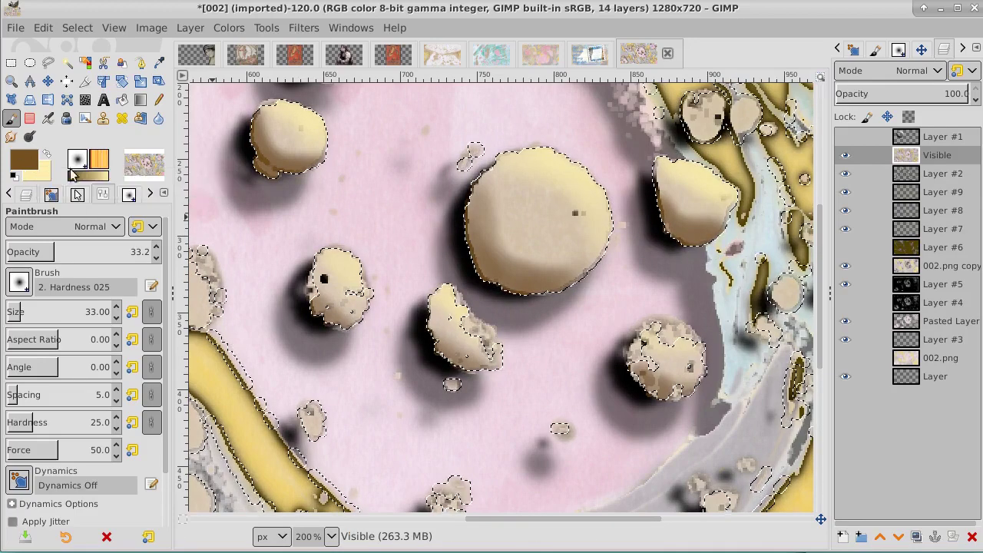
Step: Raise the brush opacity slightly and try brown shading on the large beige blob, then undo it
left_click_drag(406, 160, 723, 378)
mouse_move(367, 244)
left_mouse_down()
mouse_move(471, 402)
mouse_move(560, 427)
mouse_move(553, 318)
left_mouse_up()
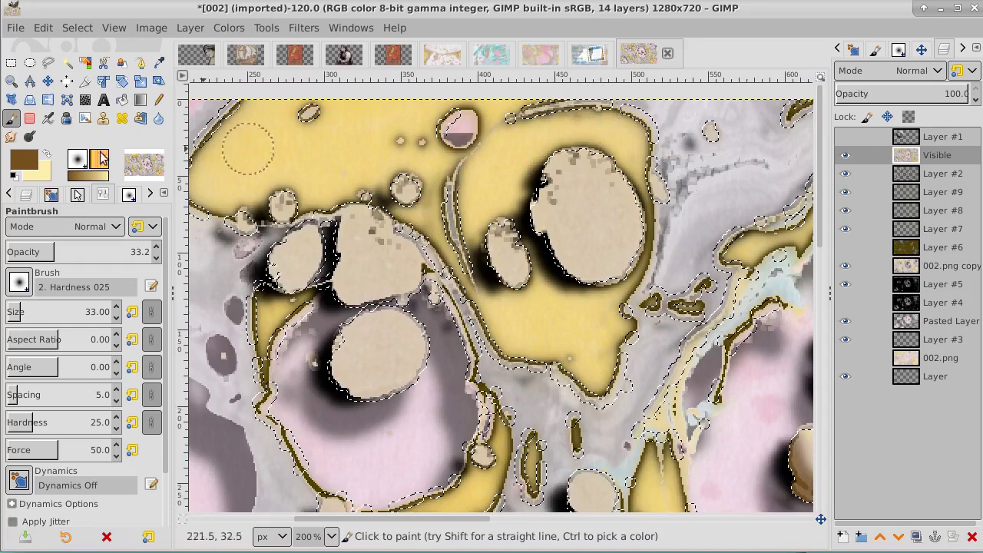
left_click(46, 153)
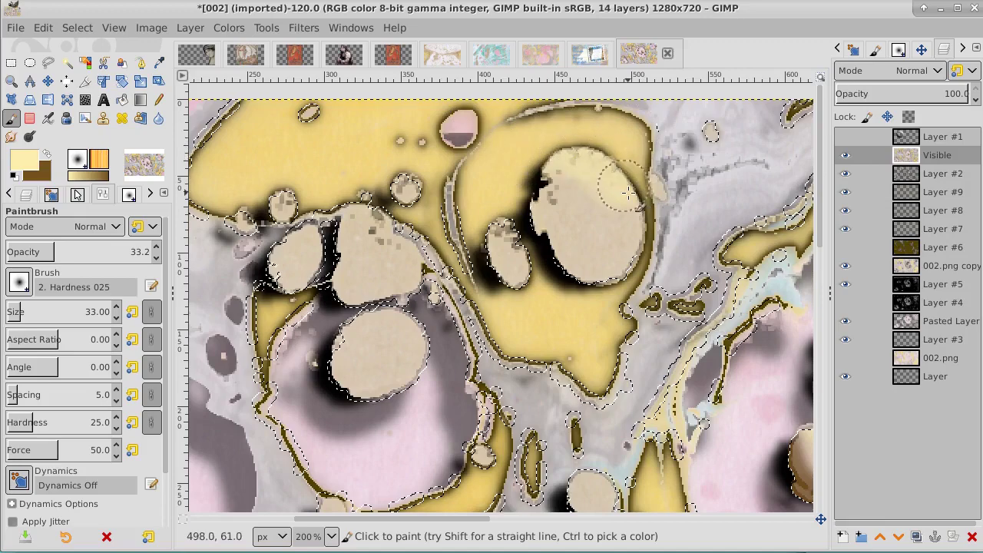
left_click_drag(54, 248, 71, 255)
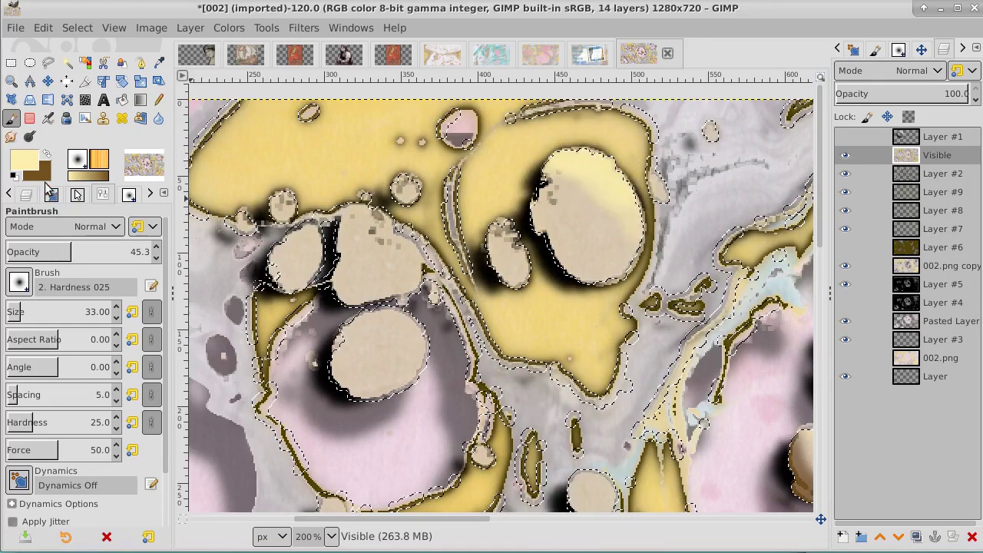
left_click(49, 154)
mouse_move(553, 260)
left_mouse_down()
mouse_move(593, 290)
mouse_move(607, 286)
mouse_move(551, 265)
mouse_move(618, 280)
mouse_move(546, 241)
mouse_move(568, 266)
mouse_move(624, 277)
mouse_move(570, 259)
mouse_move(552, 225)
mouse_move(595, 275)
mouse_move(639, 270)
mouse_move(566, 264)
mouse_move(525, 213)
mouse_move(554, 265)
mouse_move(591, 303)
left_mouse_up()
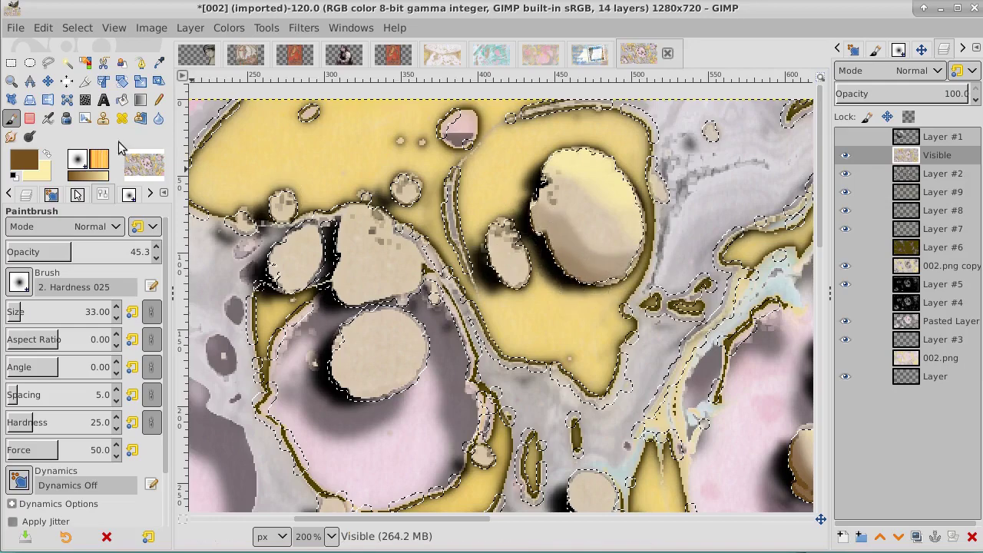
key("ctrl+z")
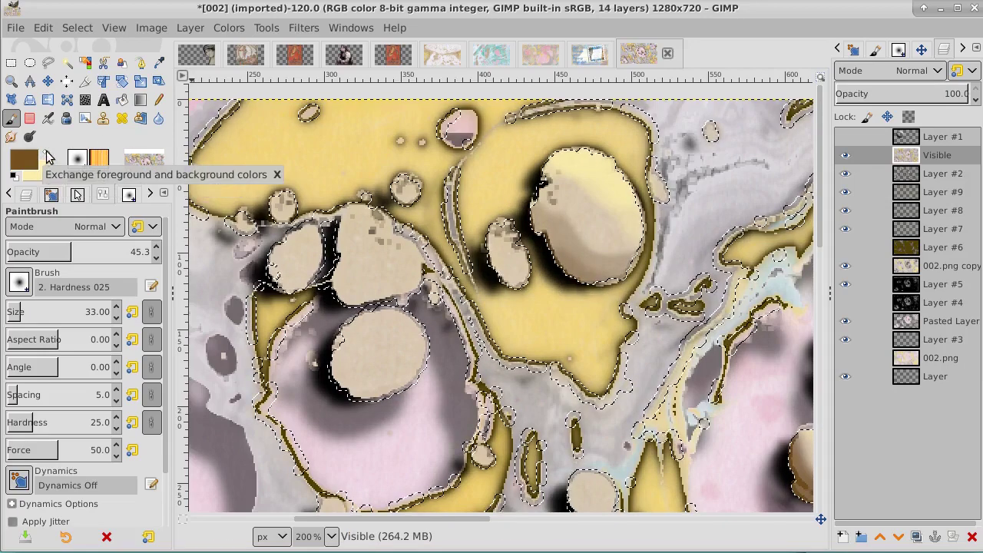
Step: Highlight the top of the beige blob in light yellow and shade the lower-left edges of both blobs brown
left_click(47, 155)
mouse_move(447, 315)
left_mouse_down()
mouse_move(378, 314)
mouse_move(433, 328)
mouse_move(377, 316)
mouse_move(434, 348)
mouse_move(361, 307)
mouse_move(427, 331)
mouse_move(436, 350)
mouse_move(370, 317)
mouse_move(415, 355)
mouse_move(371, 312)
mouse_move(429, 350)
mouse_move(348, 195)
mouse_move(430, 265)
mouse_move(342, 189)
mouse_move(302, 186)
mouse_move(316, 247)
mouse_move(312, 225)
mouse_move(328, 245)
mouse_move(311, 207)
mouse_move(316, 239)
mouse_move(315, 228)
mouse_move(380, 210)
mouse_move(391, 219)
mouse_move(375, 203)
mouse_move(411, 241)
left_mouse_up()
left_click(47, 155)
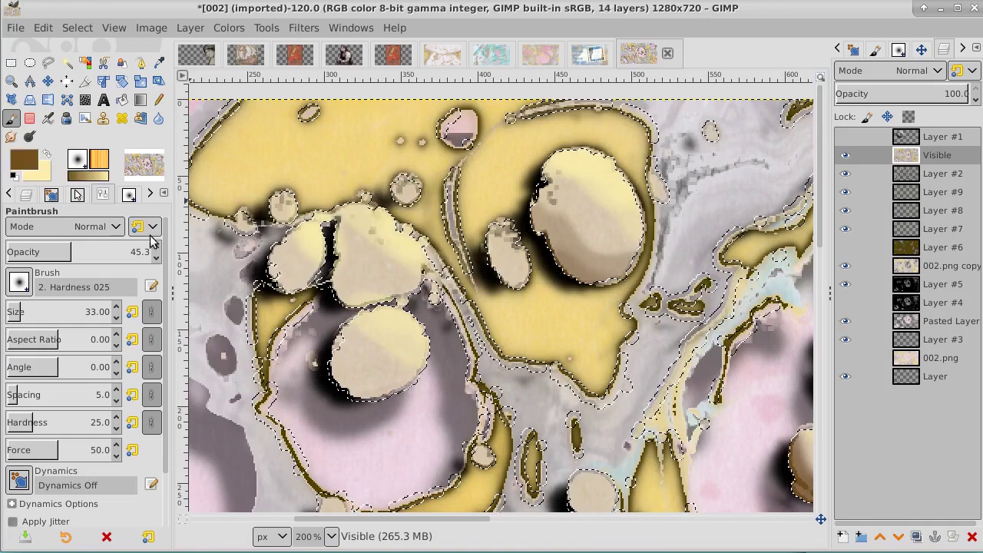
mouse_move(286, 288)
left_mouse_down()
mouse_move(273, 256)
mouse_move(282, 301)
left_mouse_up()
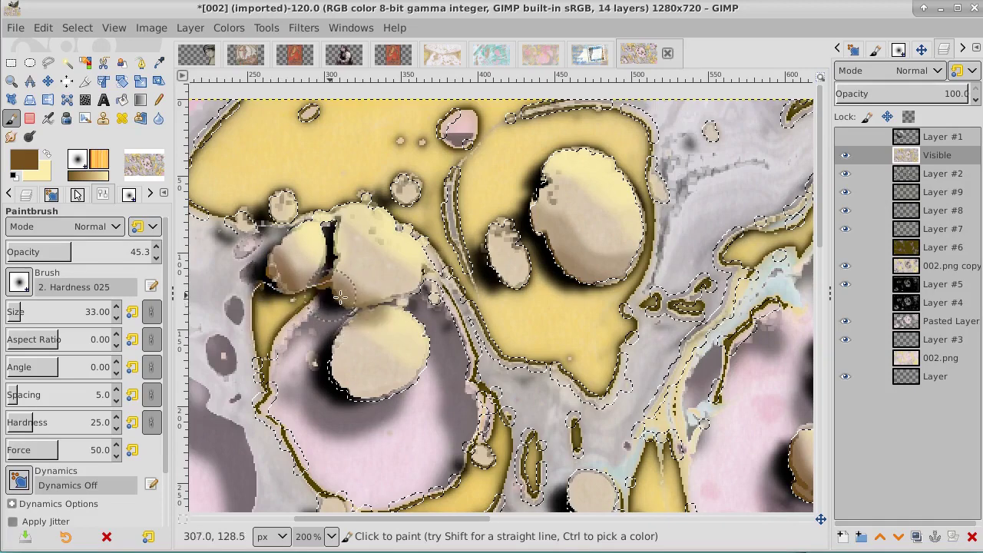
mouse_move(319, 329)
left_mouse_down()
mouse_move(371, 389)
mouse_move(328, 351)
mouse_move(343, 386)
mouse_move(364, 395)
mouse_move(328, 353)
mouse_move(349, 394)
mouse_move(413, 397)
mouse_move(384, 397)
mouse_move(332, 348)
left_mouse_up()
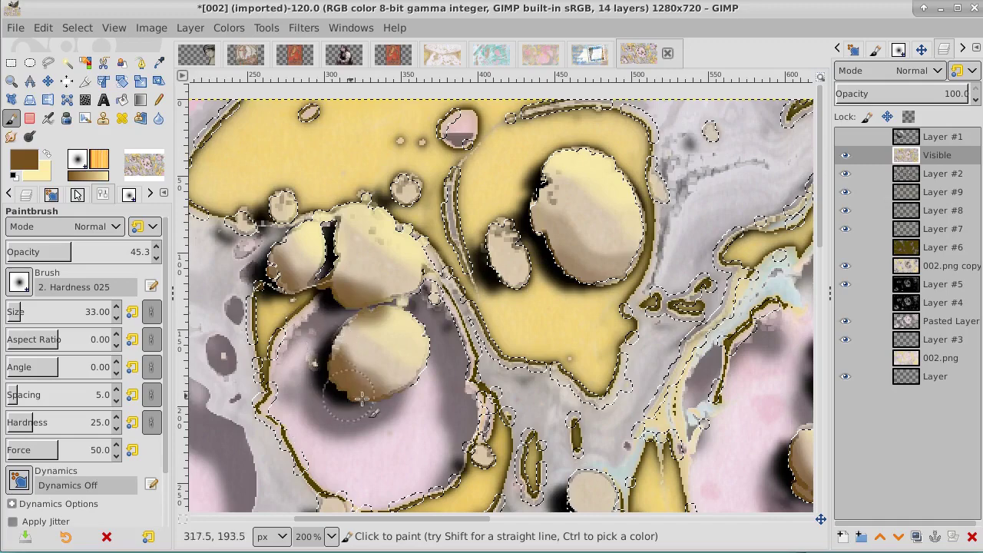
mouse_move(361, 396)
left_mouse_down()
mouse_move(405, 390)
mouse_move(333, 349)
mouse_move(284, 420)
left_mouse_up()
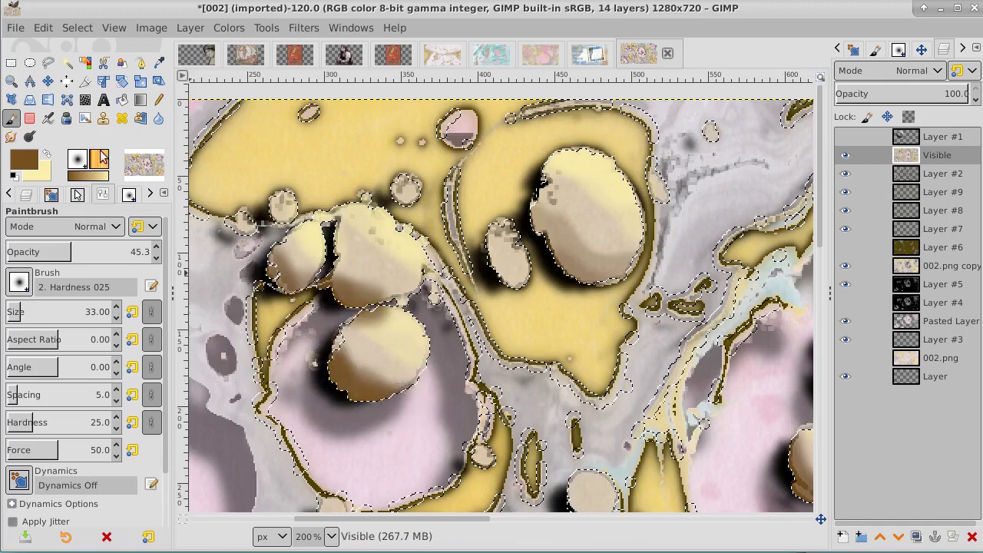
left_click(10, 81)
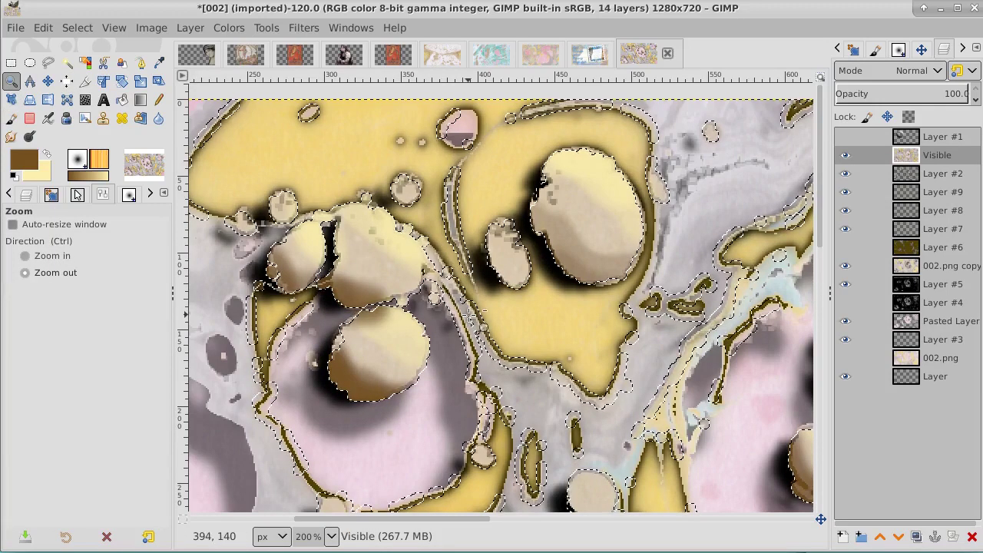
Step: Zoom out to 50% so the whole marbled image fits in the window
left_click(471, 315)
left_click(471, 315)
left_click(471, 315)
left_click(471, 314)
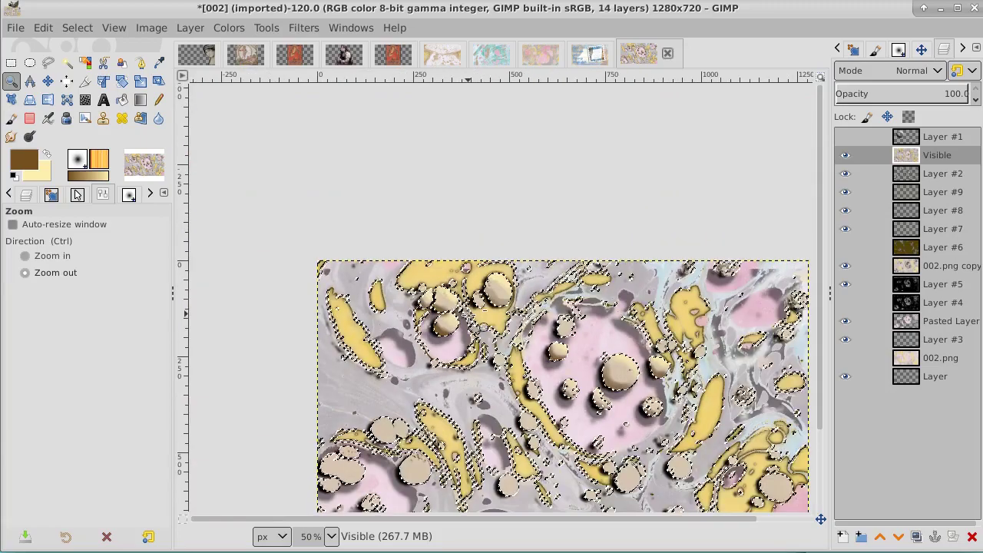
scroll(822, 270, "down", 1)
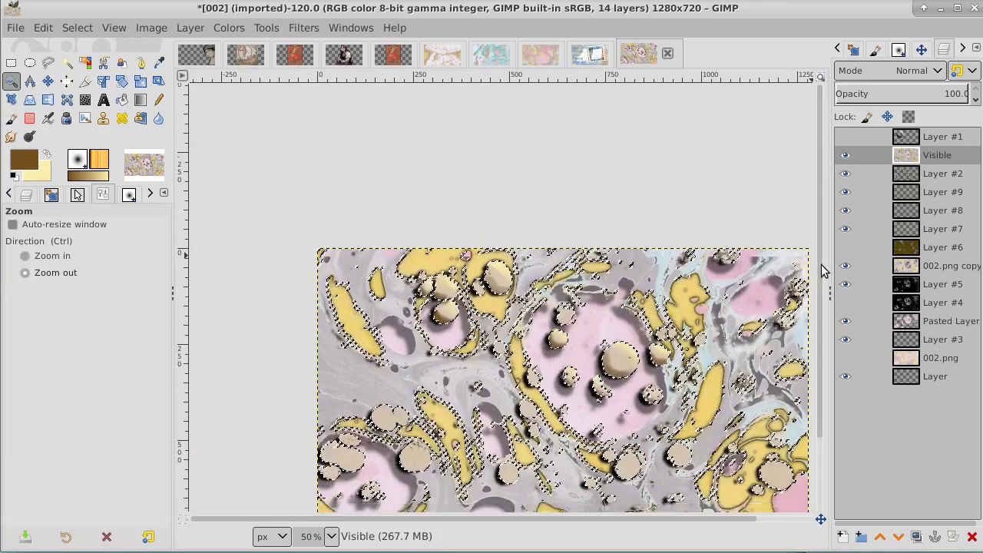
scroll(821, 270, "down", 2)
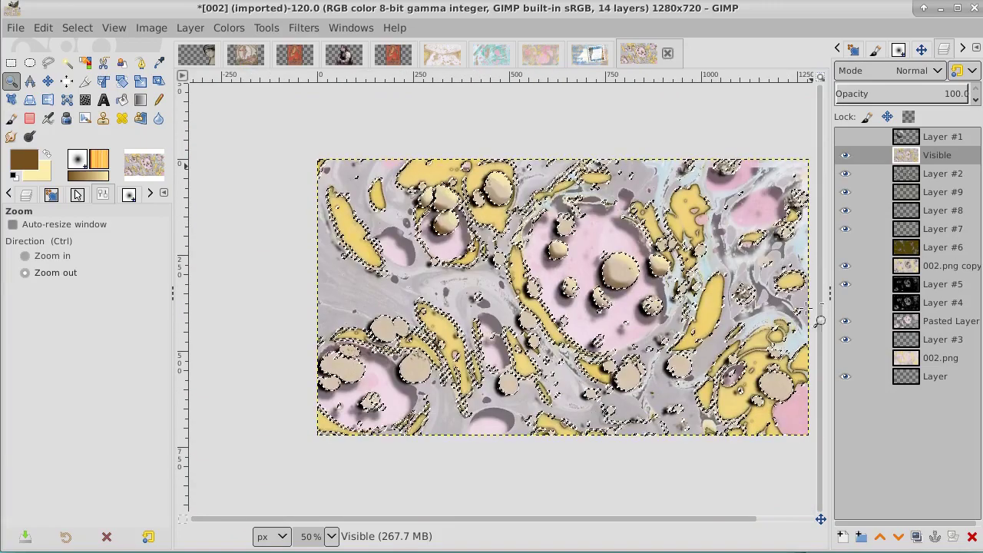
Step: Remove the blob selection with Select > None, then undo it to restore the selection
left_click(75, 27)
left_click(92, 68)
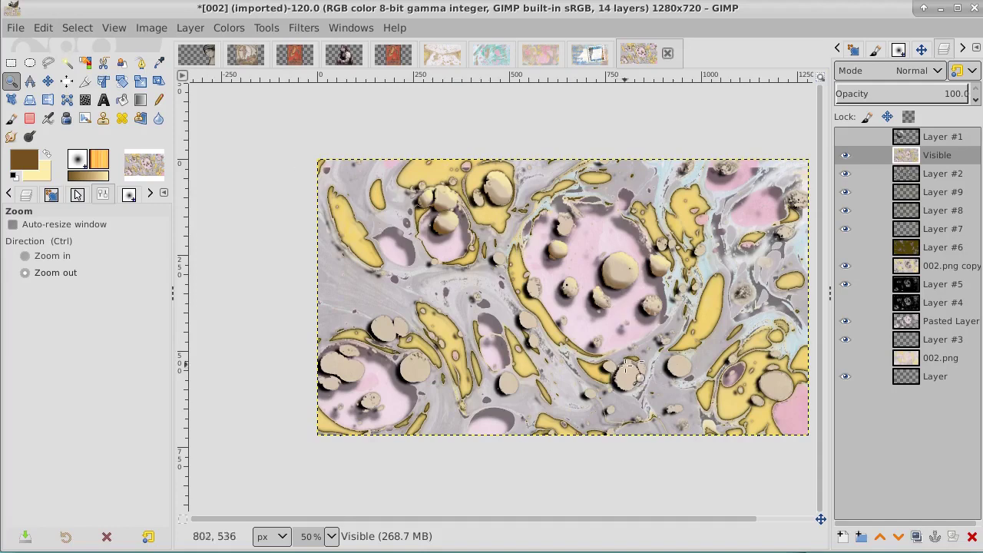
left_click(80, 28)
mouse_move(43, 29)
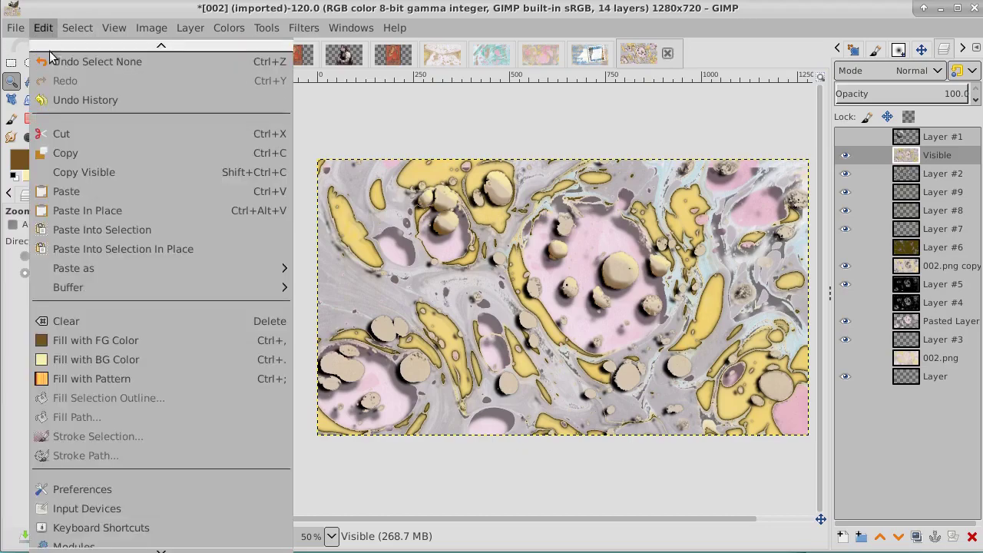
left_click(53, 61)
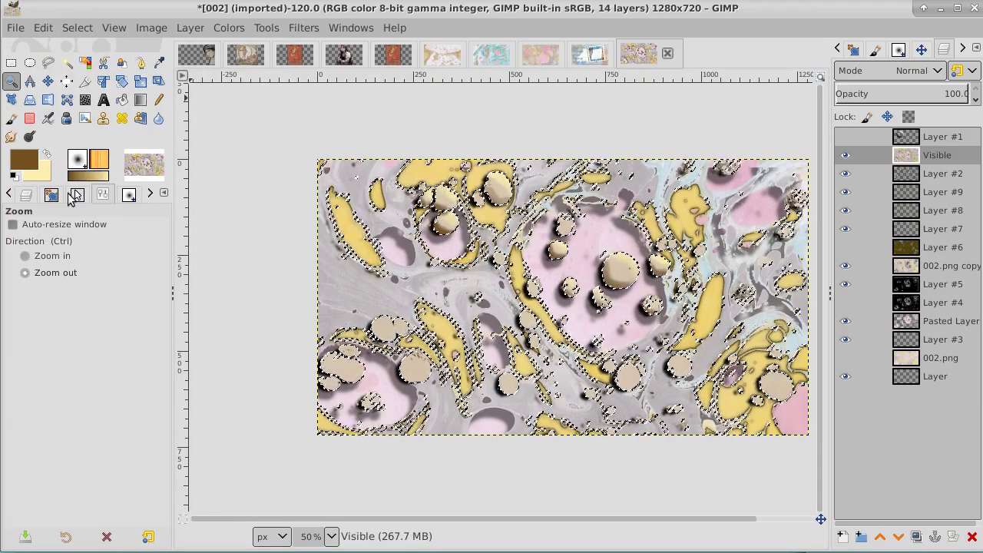
Step: Set the Paintbrush opacity to 67.4 and paint brown shading on the lower blobs, undoing stray strokes
key("p")
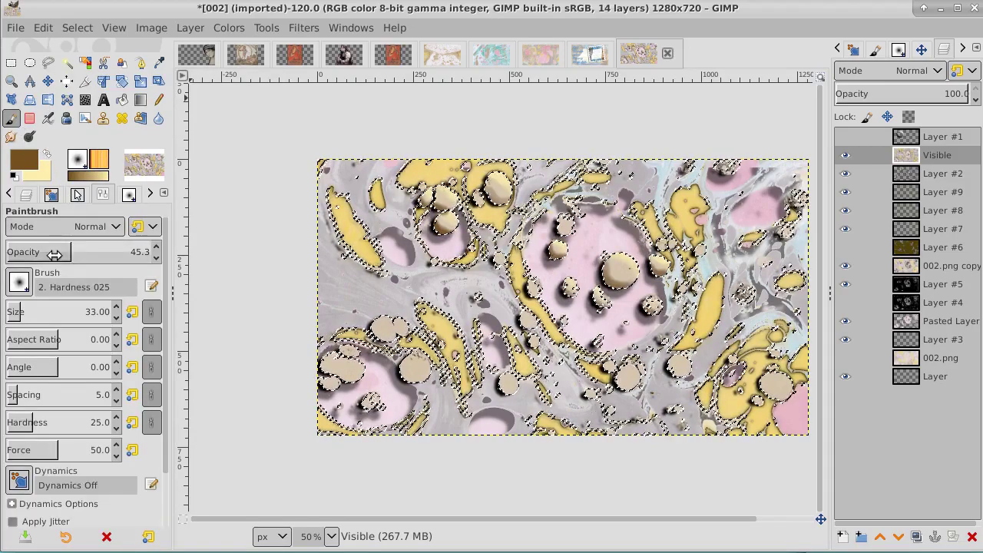
left_click_drag(53, 254, 102, 254)
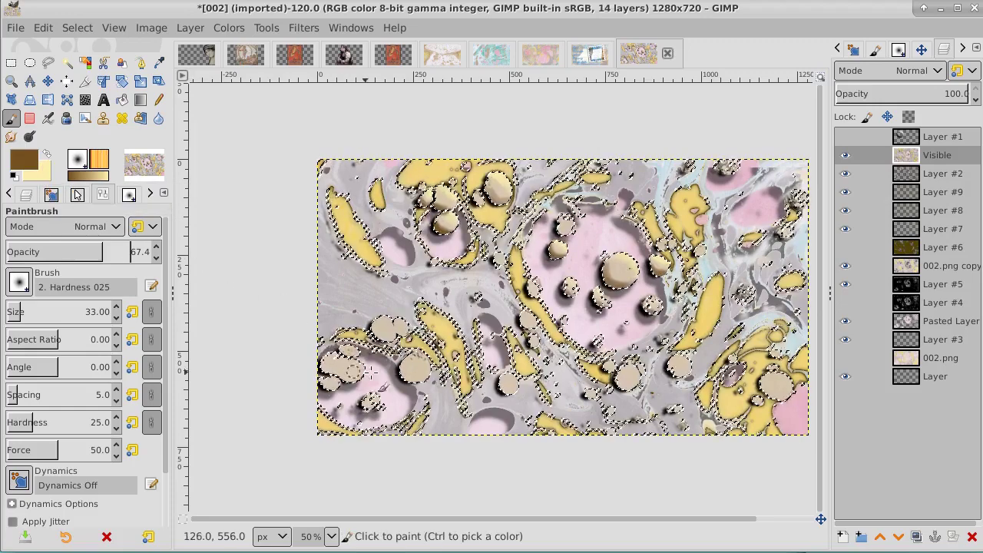
left_click_drag(399, 376, 431, 389)
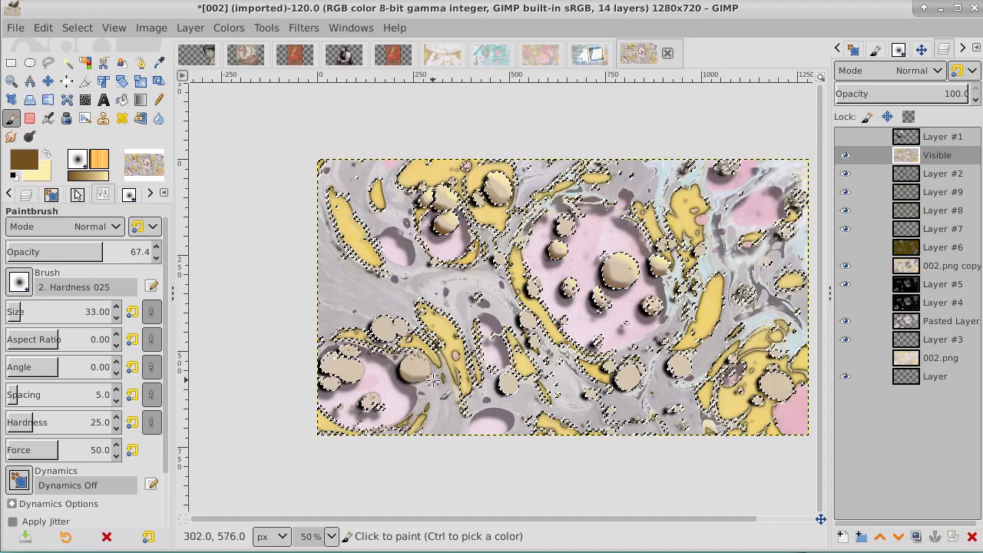
left_click(392, 374)
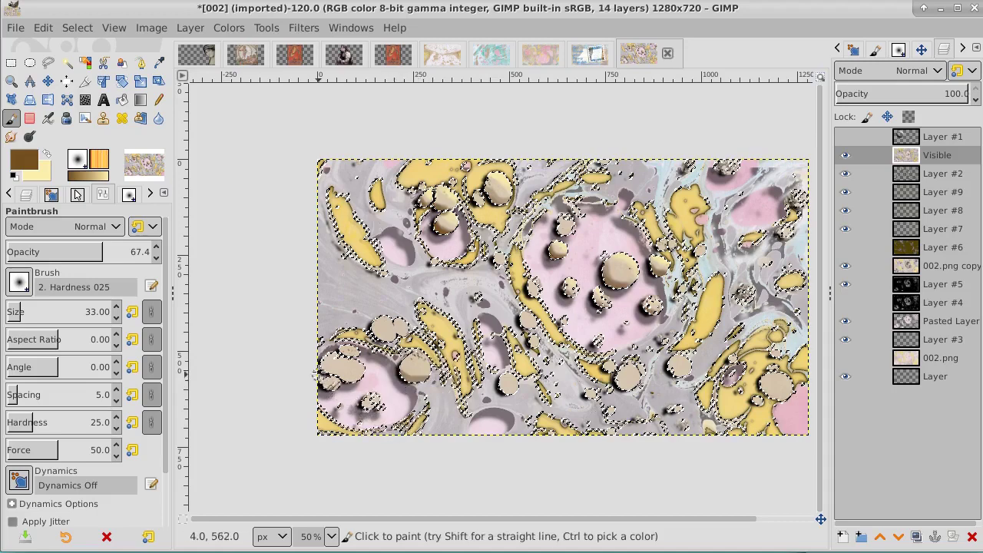
mouse_move(318, 368)
left_mouse_down()
mouse_move(357, 384)
mouse_move(416, 318)
mouse_move(379, 335)
mouse_move(402, 341)
left_mouse_up()
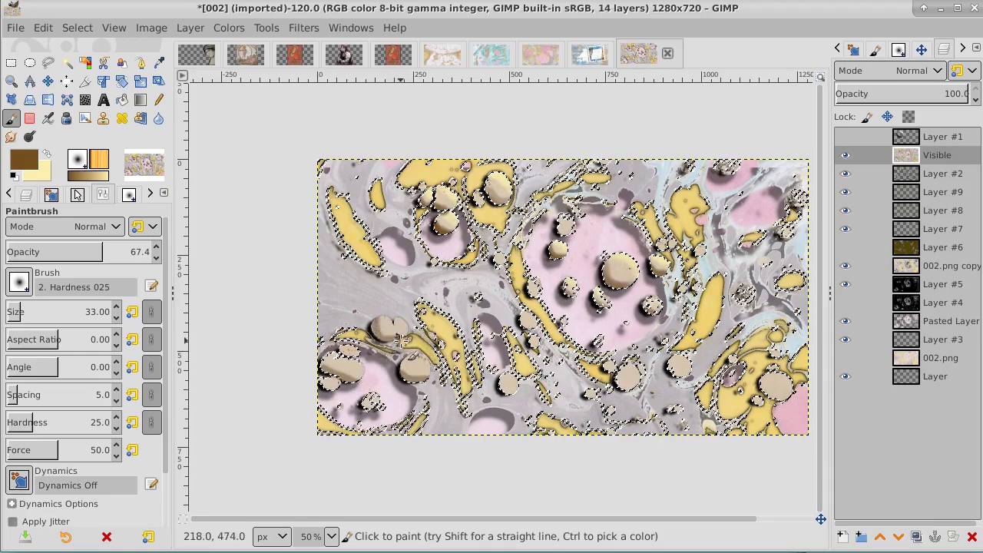
key("ctrl+z")
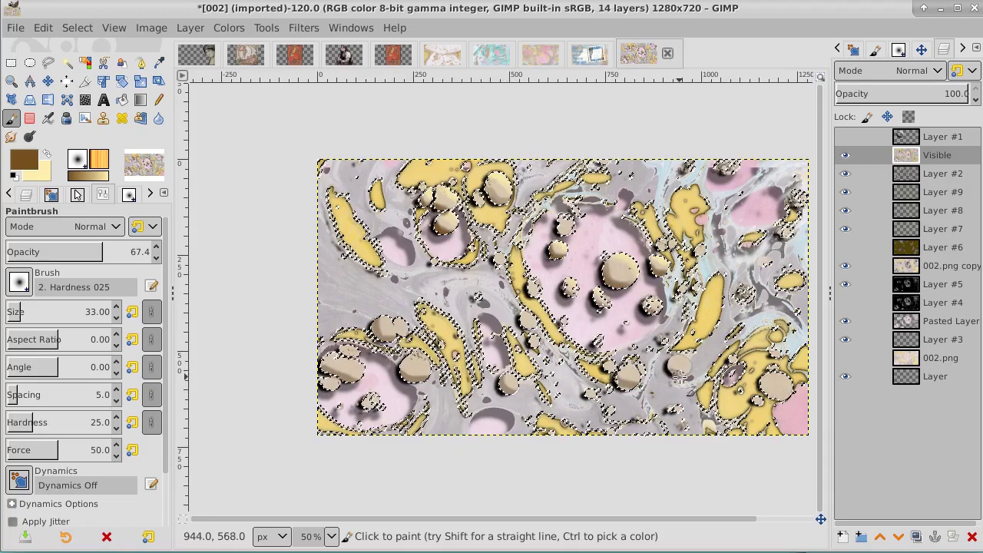
mouse_move(761, 389)
left_mouse_down()
mouse_move(795, 400)
mouse_move(761, 390)
left_mouse_up()
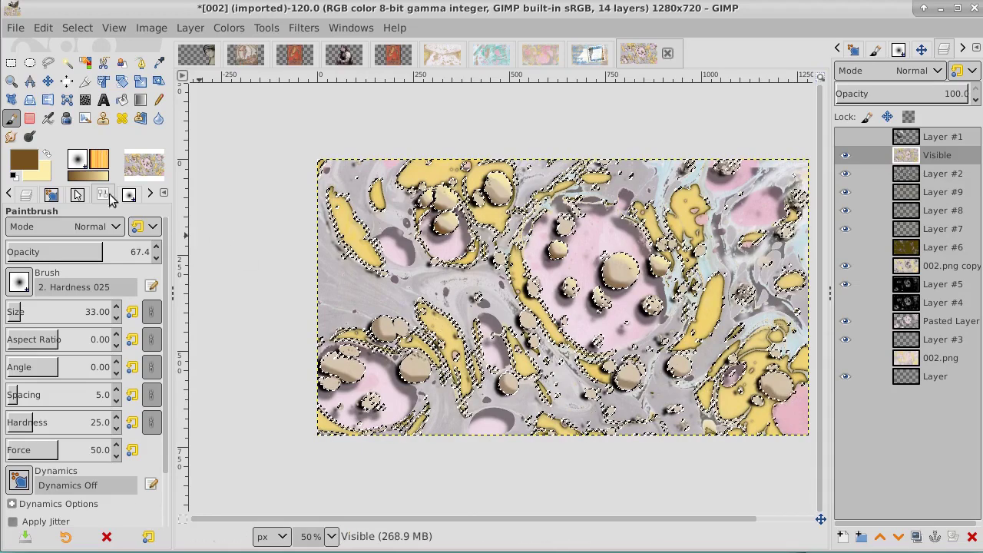
Step: Add light yellow highlights to the blobs along the lower-left and lower middle of the image
left_click(45, 154)
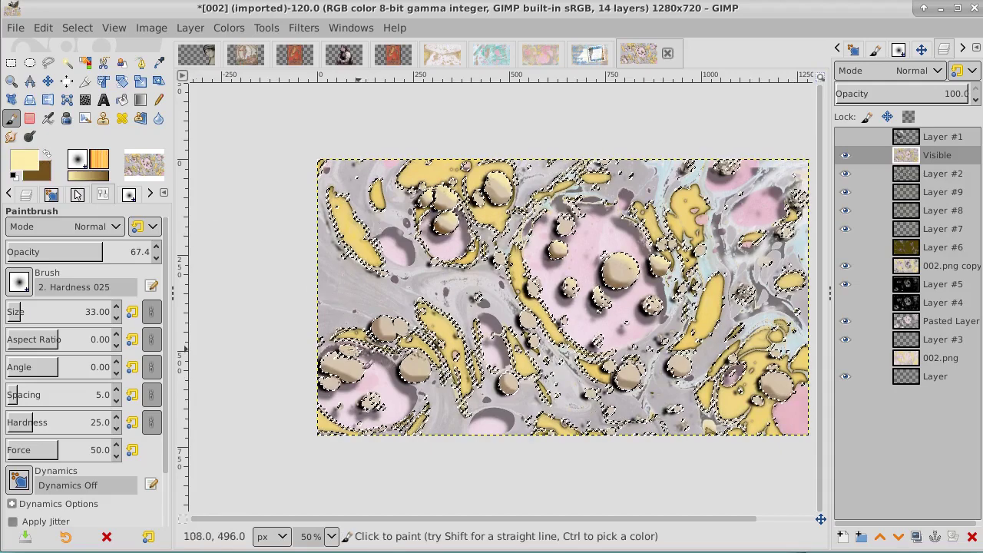
mouse_move(359, 350)
left_mouse_down()
mouse_move(329, 348)
mouse_move(368, 372)
mouse_move(330, 345)
left_mouse_up()
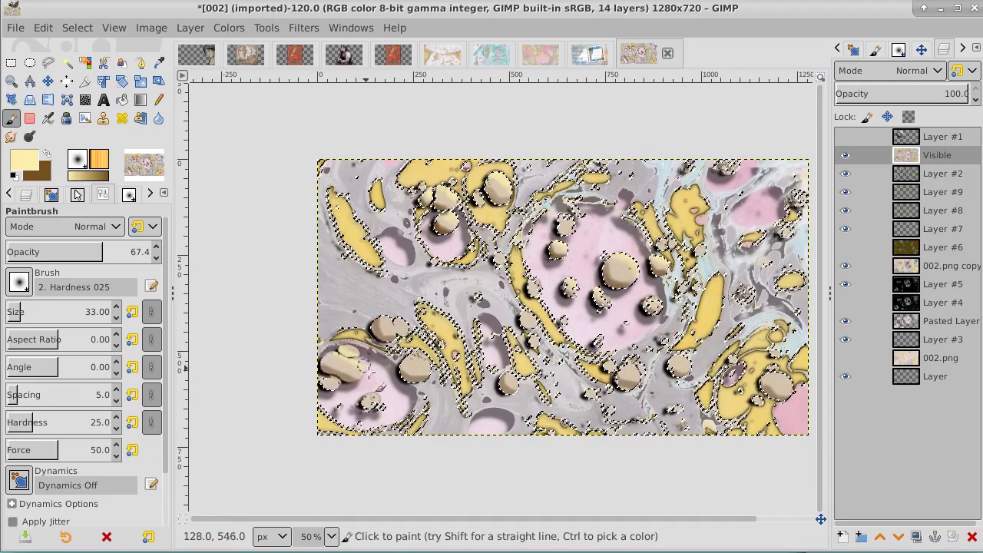
mouse_move(369, 372)
left_mouse_down()
mouse_move(334, 360)
mouse_move(370, 370)
mouse_move(361, 379)
mouse_move(406, 373)
mouse_move(408, 364)
mouse_move(431, 372)
mouse_move(396, 350)
mouse_move(423, 358)
mouse_move(372, 399)
mouse_move(327, 378)
mouse_move(351, 393)
mouse_move(404, 249)
left_mouse_up()
mouse_move(509, 339)
left_mouse_down()
mouse_move(506, 371)
mouse_move(522, 390)
mouse_move(548, 380)
left_mouse_up()
mouse_move(619, 362)
left_mouse_down()
mouse_move(642, 374)
mouse_move(689, 364)
mouse_move(786, 367)
mouse_move(770, 376)
mouse_move(795, 382)
mouse_move(770, 378)
mouse_move(799, 394)
left_mouse_up()
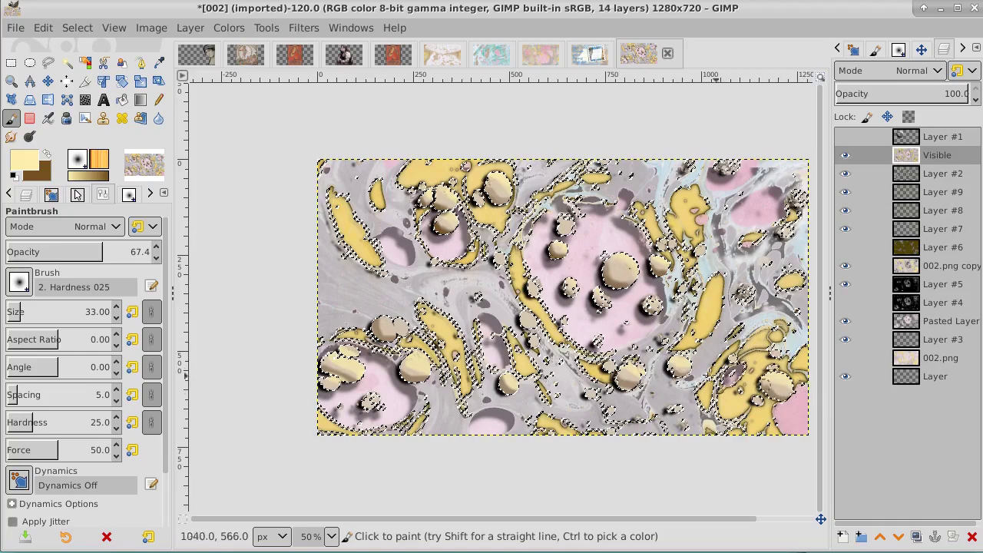
left_click(77, 28)
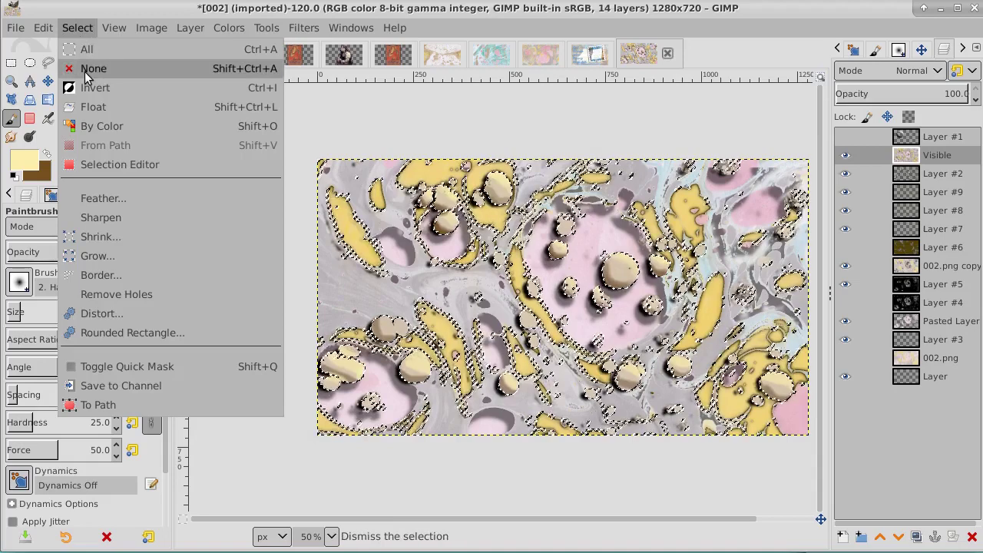
Step: Remove the selection with Select > None and scroll right to view the shaded marble
left_click(88, 69)
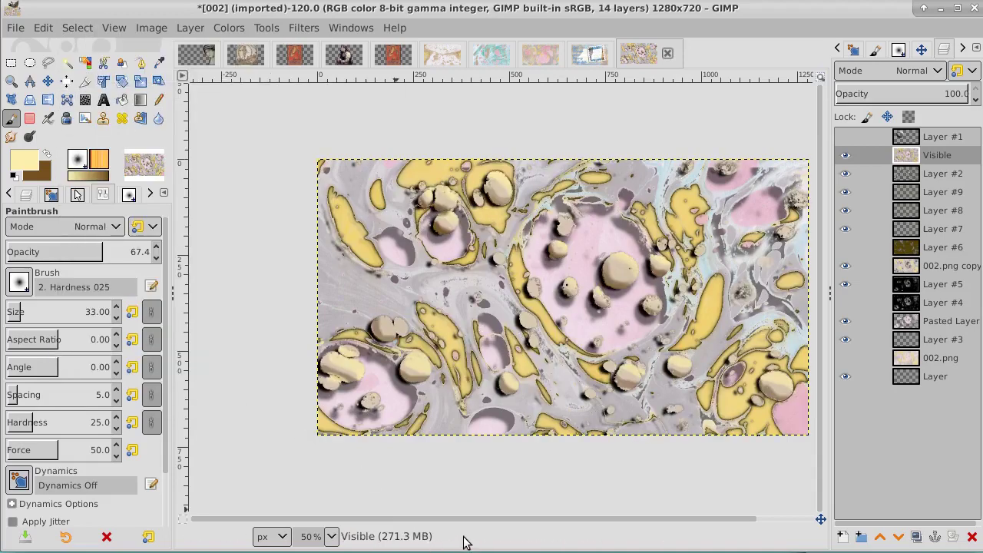
scroll(465, 517, "right", 2)
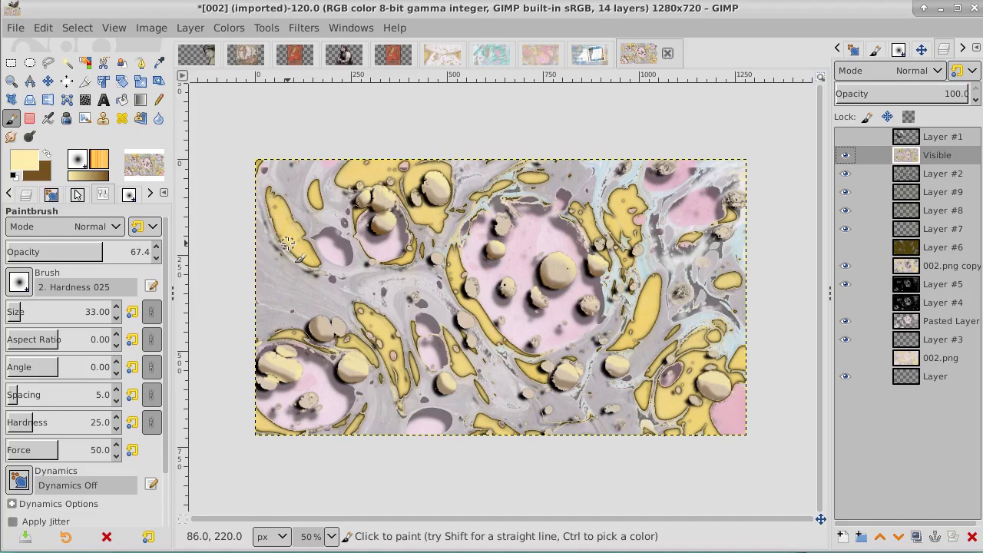
Step: Select the yellow areas by colour and add a transparent Layer #10 above the Visible layer
left_click(85, 62)
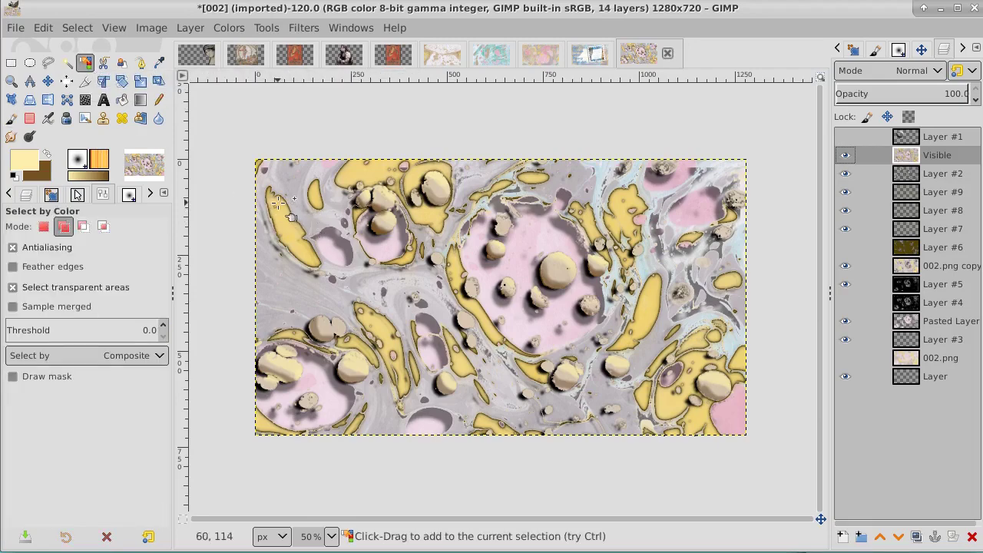
mouse_move(278, 207)
left_mouse_down()
mouse_move(291, 238)
mouse_move(279, 208)
left_mouse_up()
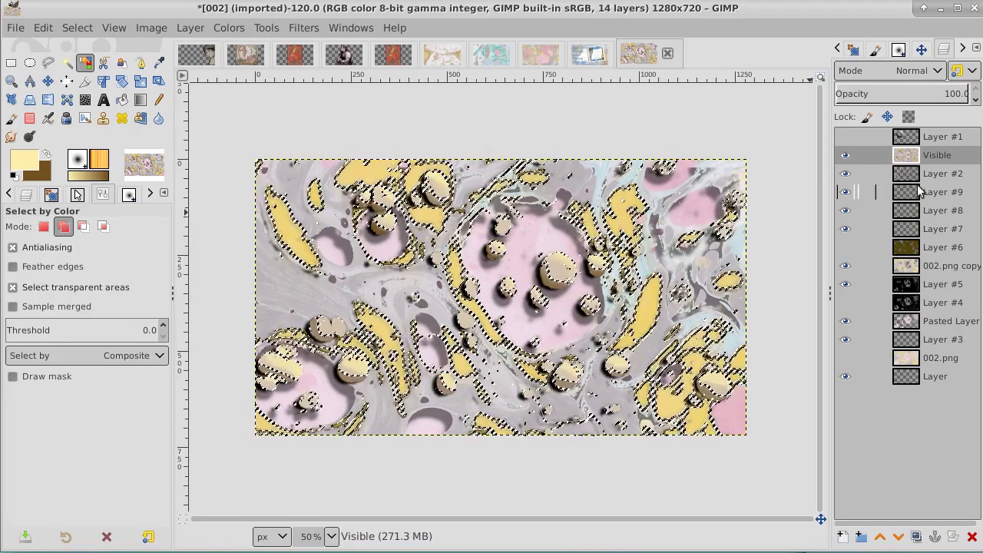
left_click(842, 537)
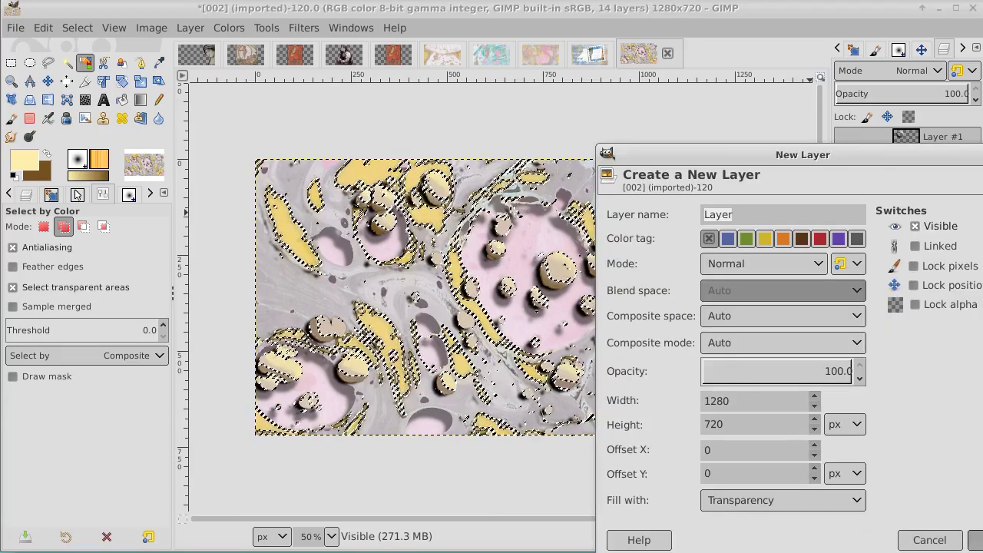
key("Return")
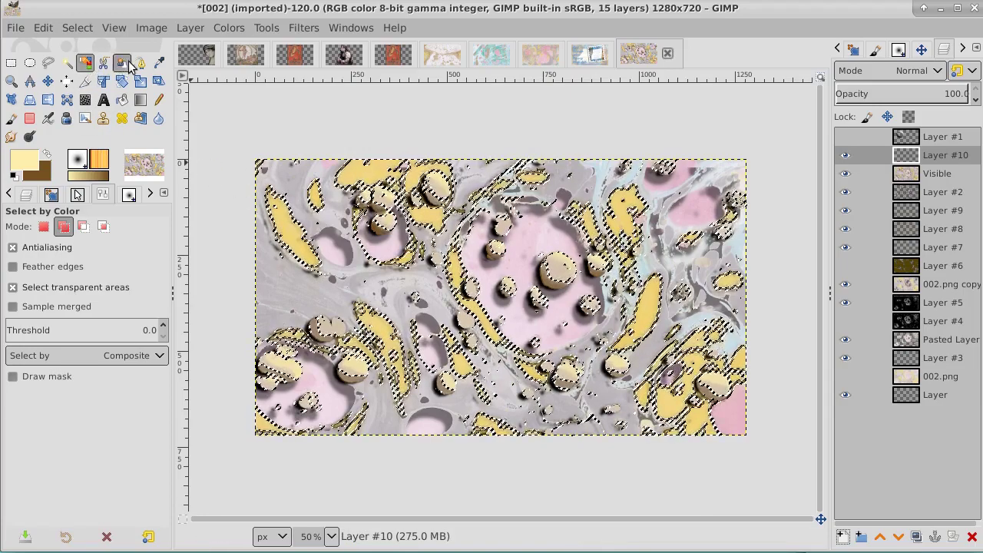
Step: Clear the selection and set the Select by Color tool to match by HSV Saturation
left_click(159, 63)
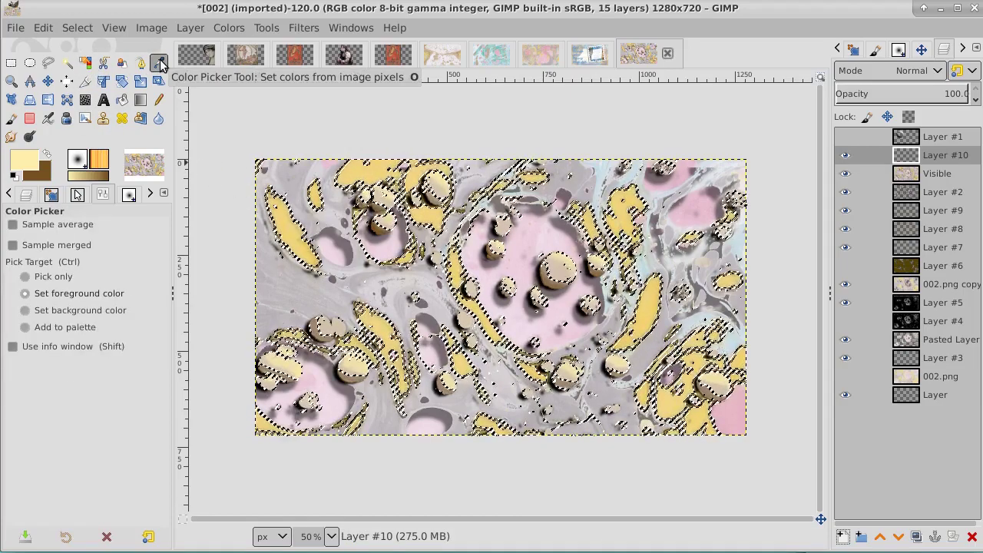
left_click(84, 63)
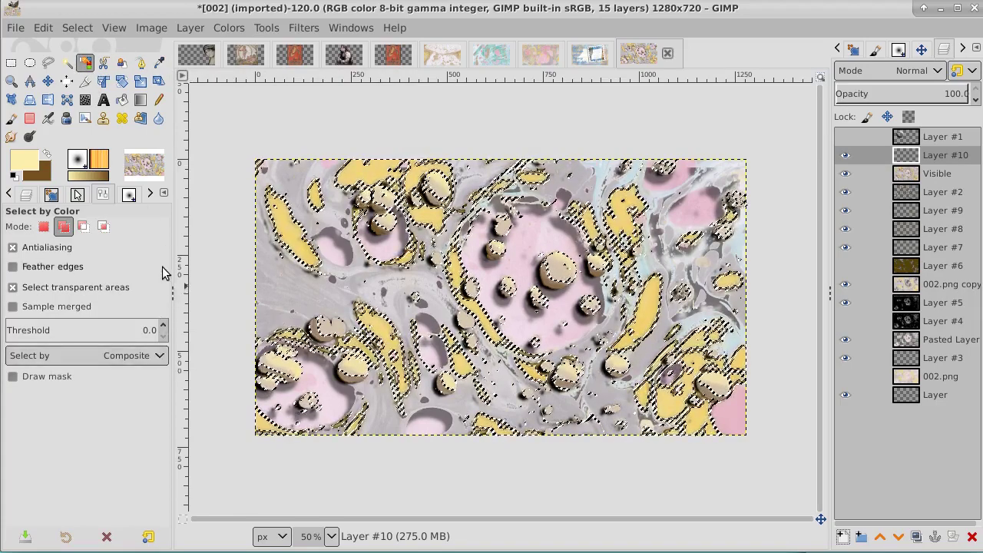
left_click(77, 28)
left_click(86, 66)
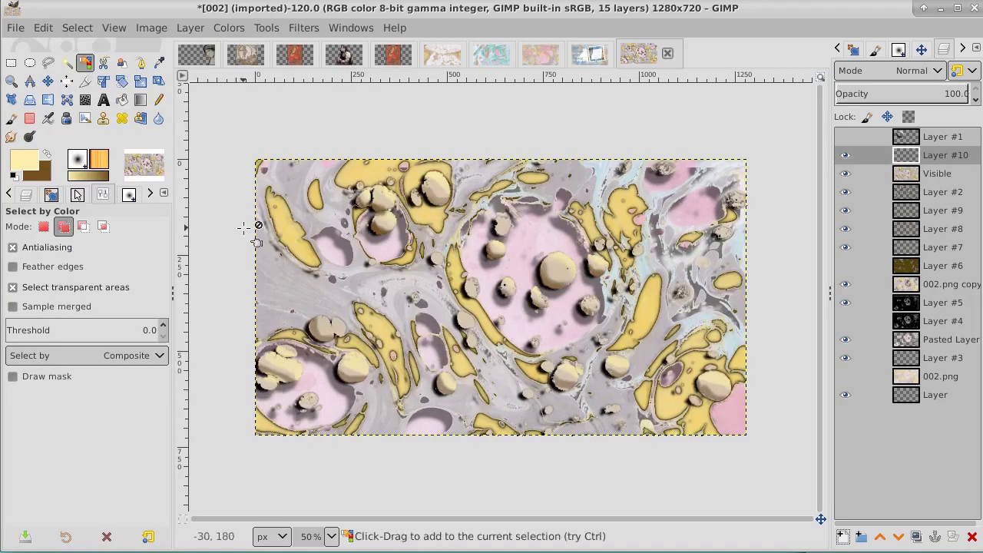
left_click(157, 356)
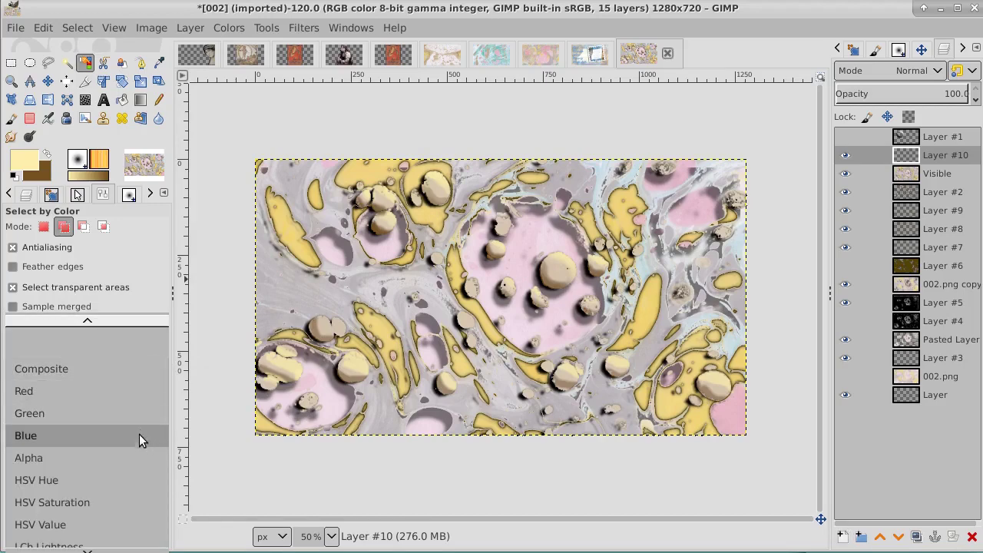
mouse_move(130, 546)
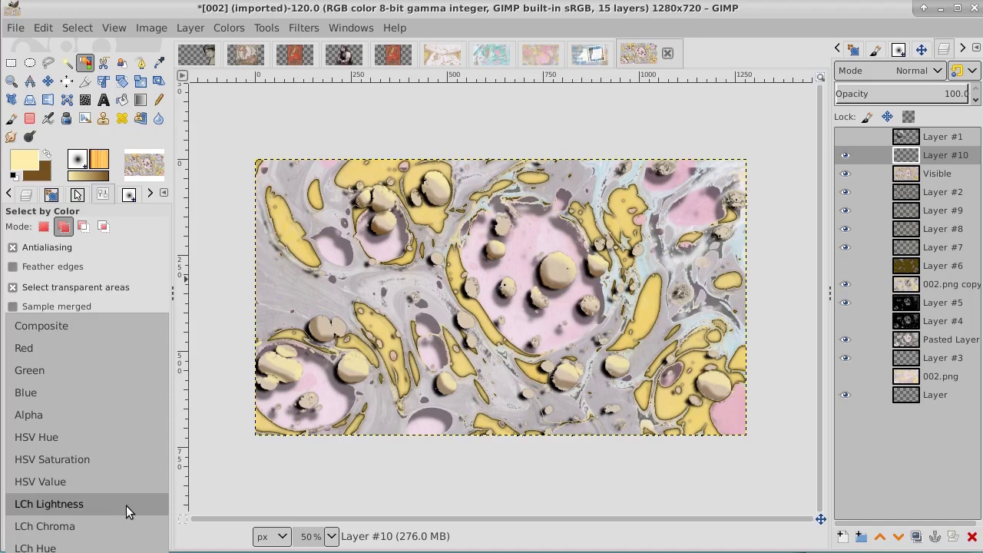
left_click(119, 458)
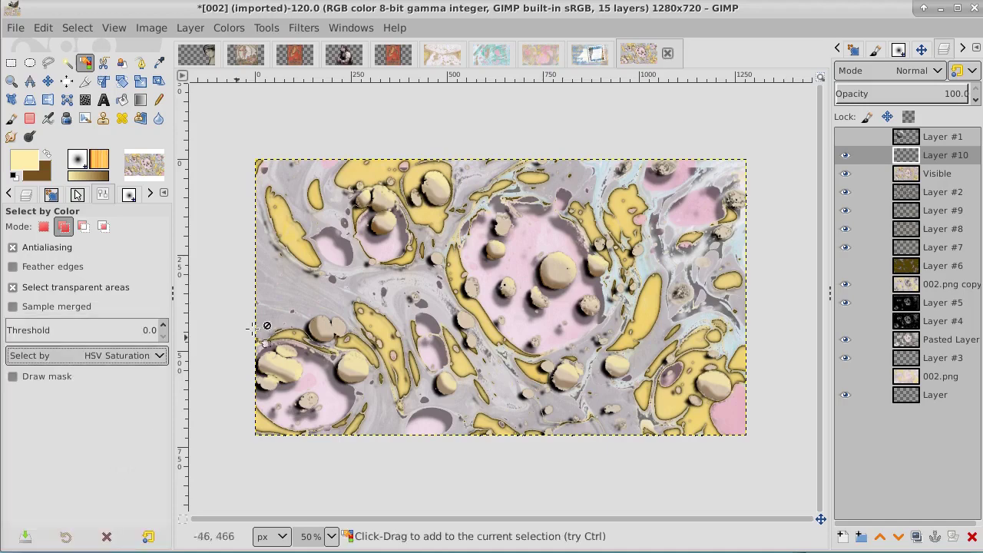
Step: Select the yellow regions from the Visible layer by colour, then make Layer #10 active again
left_click(275, 205)
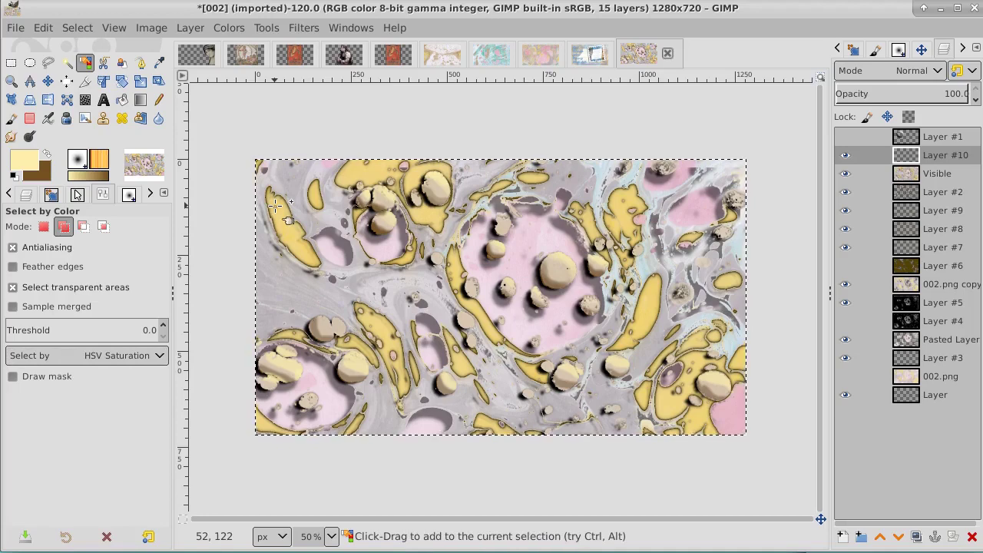
left_click(80, 28)
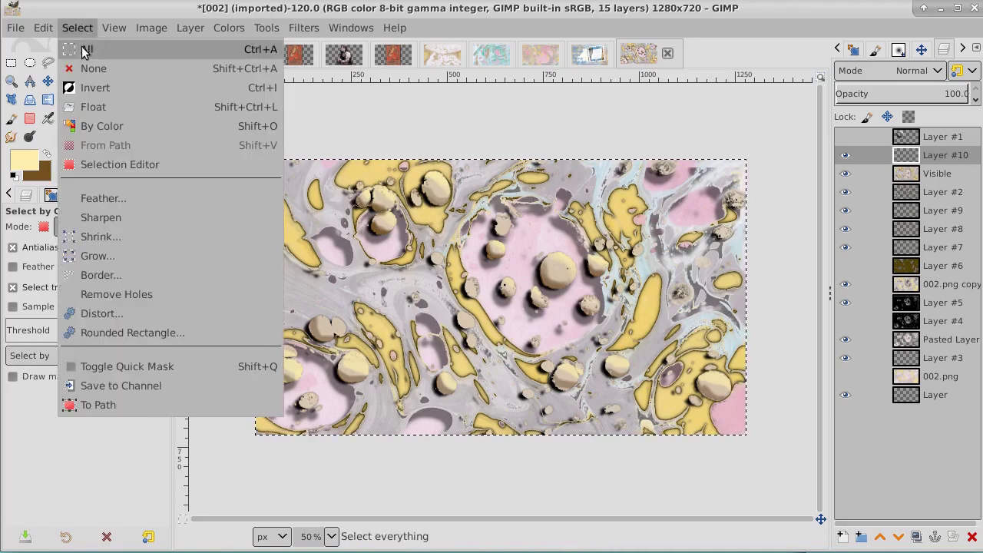
left_click(86, 69)
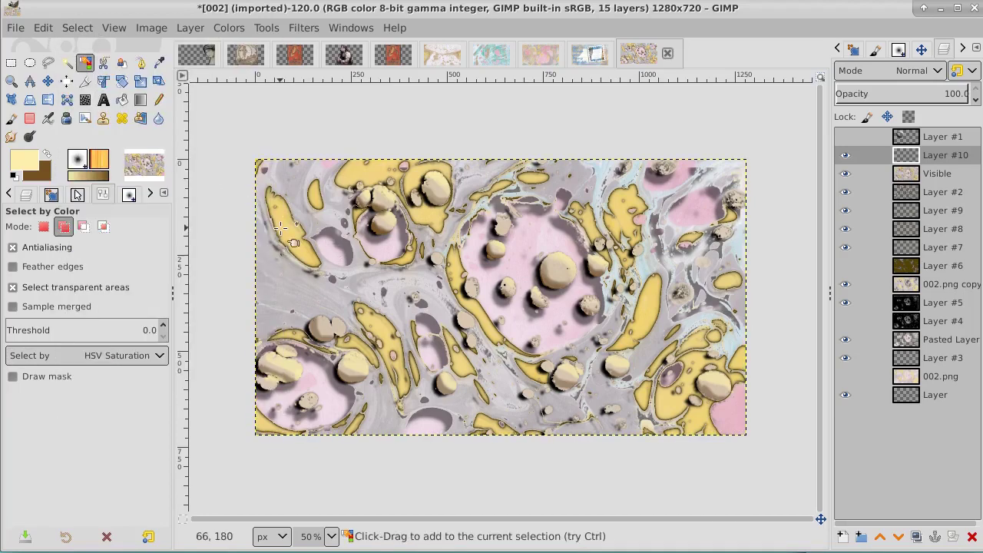
left_click(938, 173)
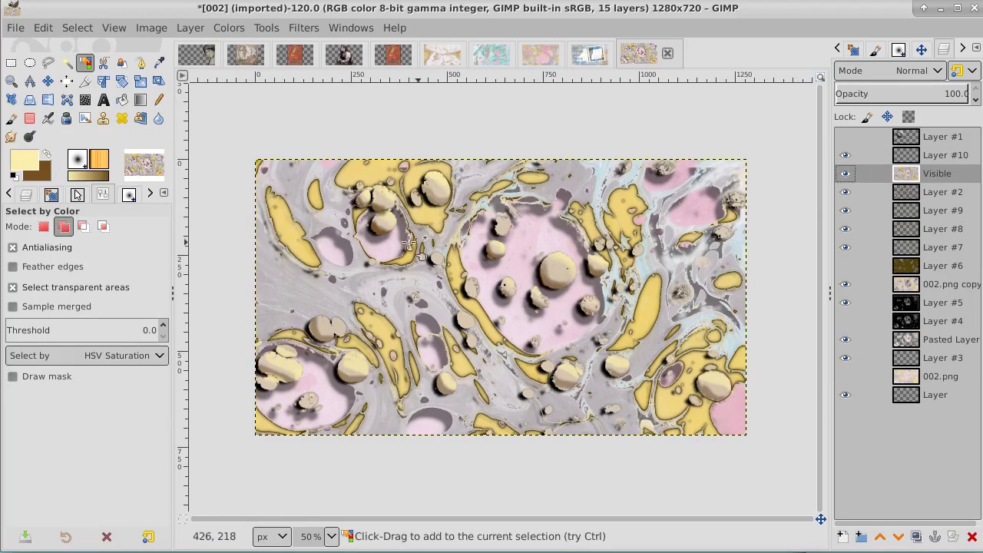
left_click(275, 208)
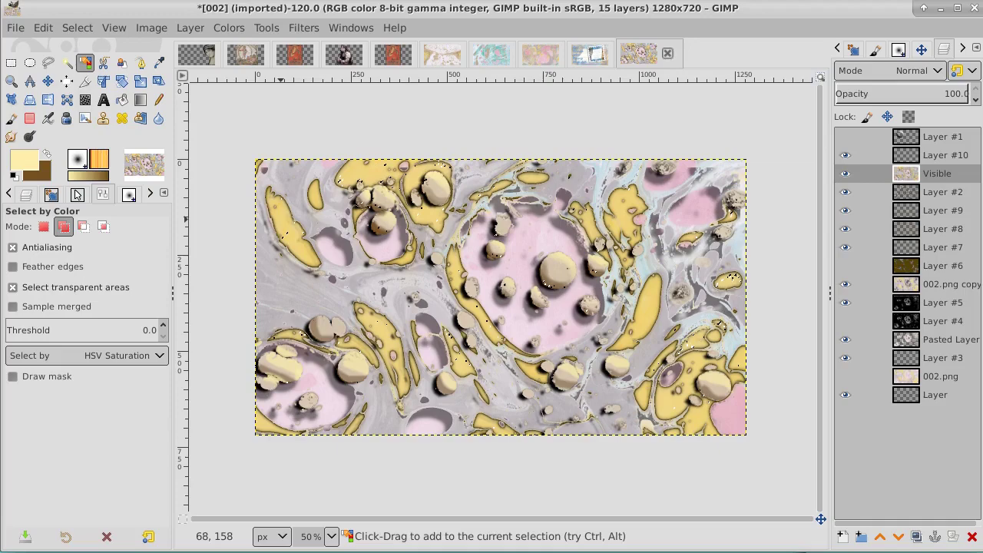
left_click(304, 250)
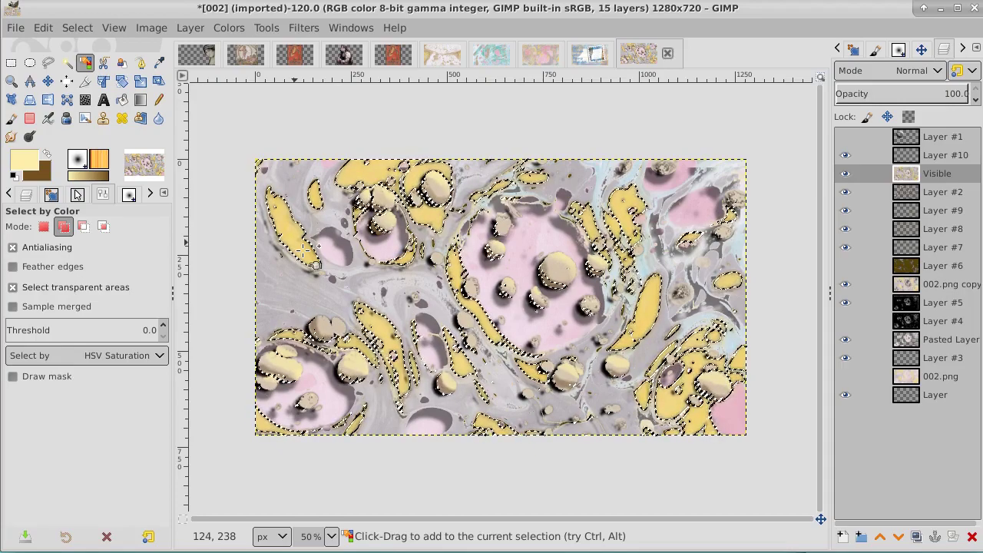
left_click(945, 158)
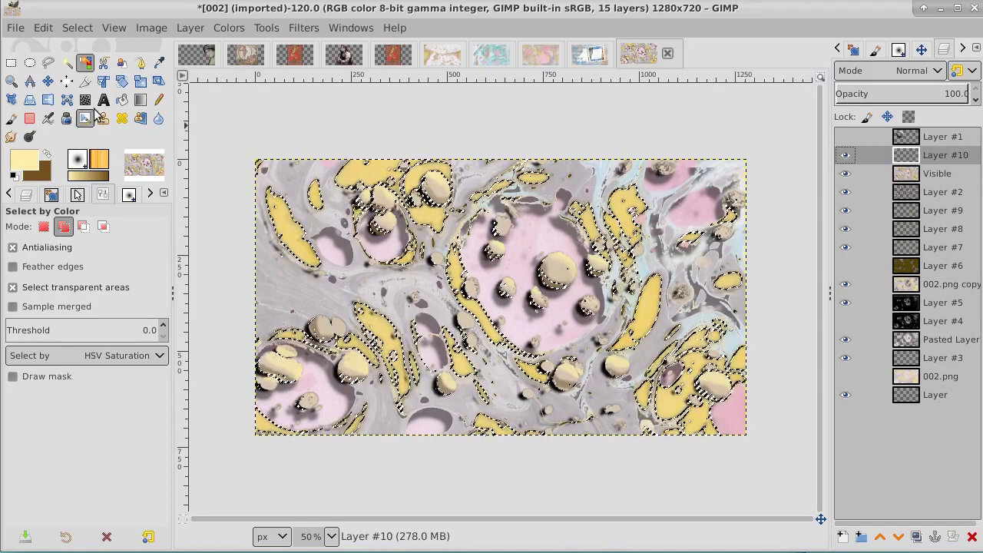
Step: Set the foreground colour to dark olive brown 4a3e00
left_click(33, 161)
left_click(127, 179)
mouse_move(127, 179)
left_mouse_down()
mouse_move(128, 193)
mouse_move(128, 163)
left_mouse_up()
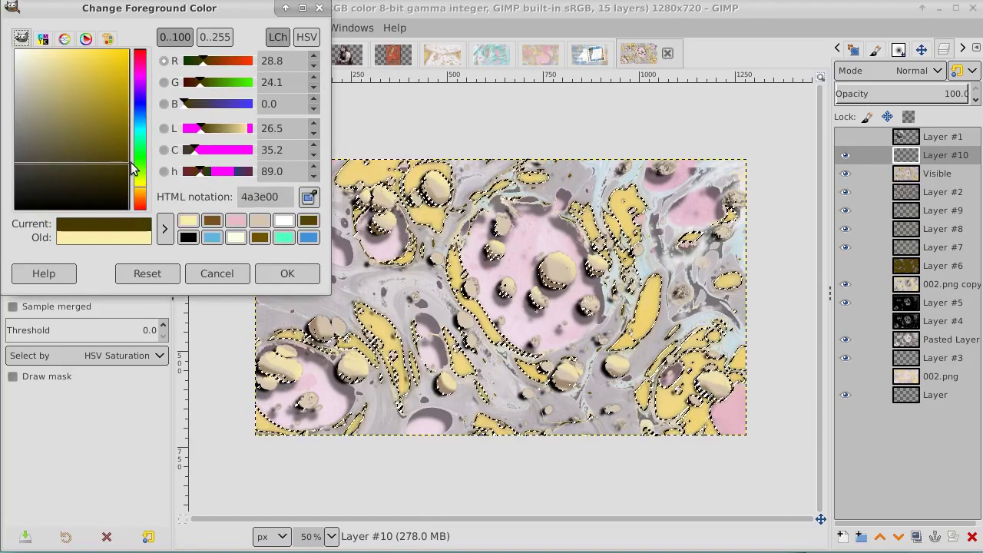
left_click(287, 274)
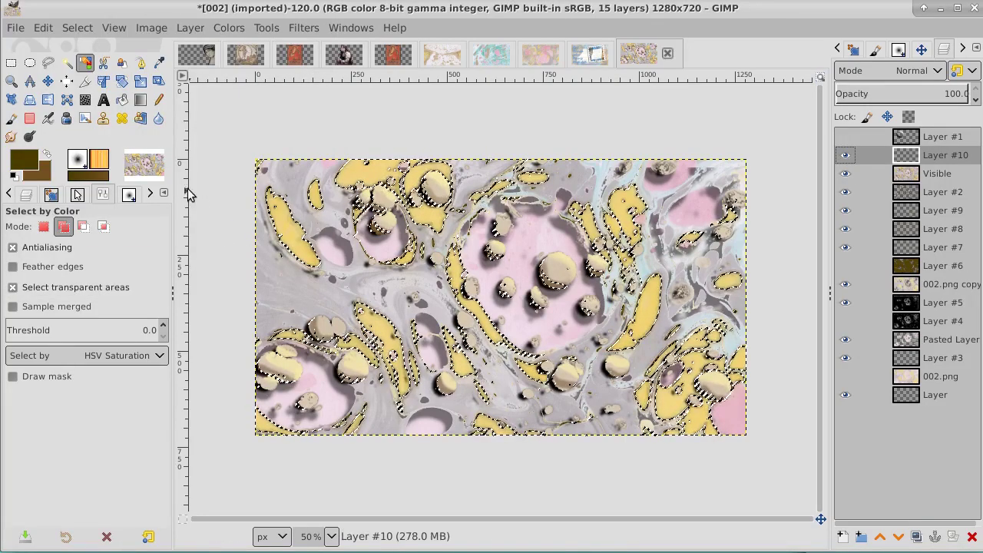
Step: Bucket-fill the selected yellow areas on Layer #10 with the dark brown and clear the selection
left_click(123, 101)
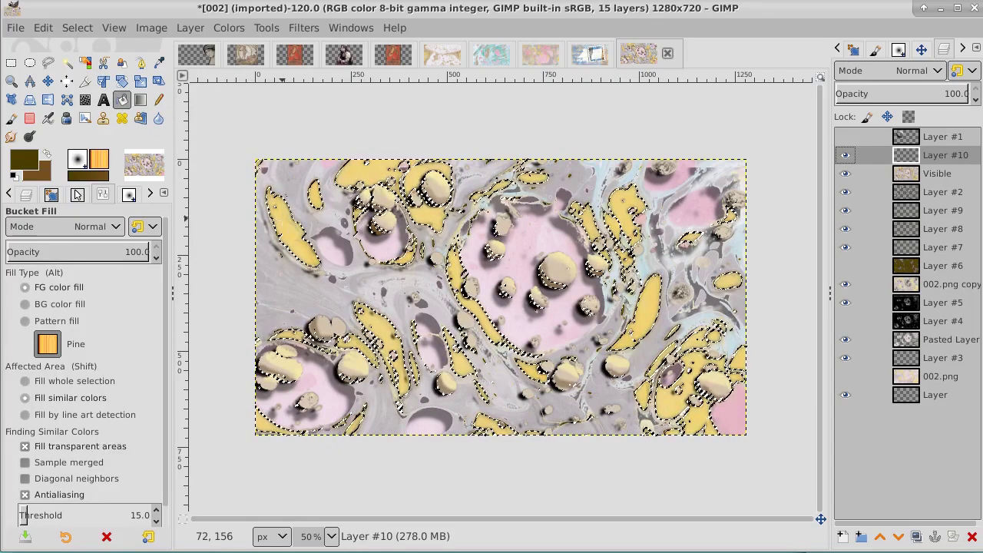
left_click(491, 300)
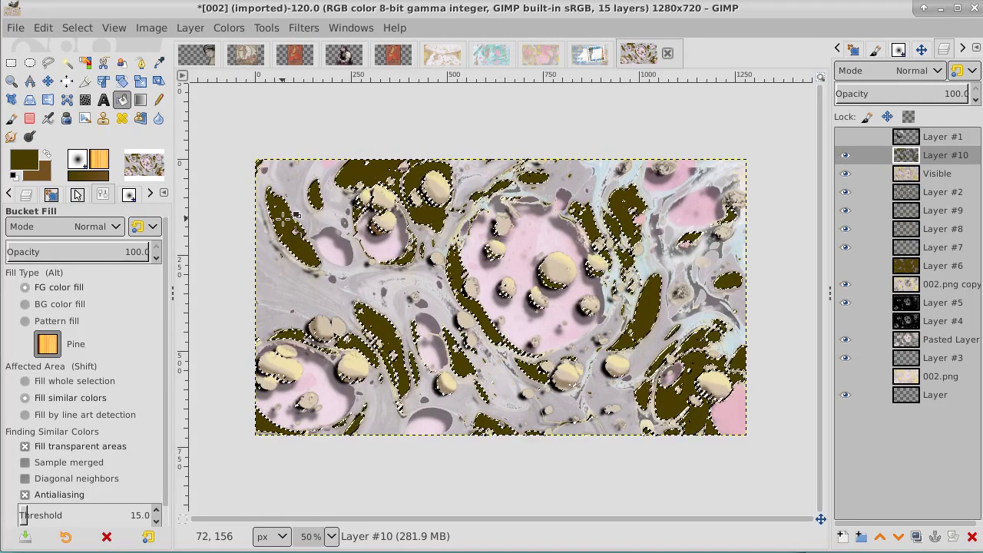
left_click(76, 27)
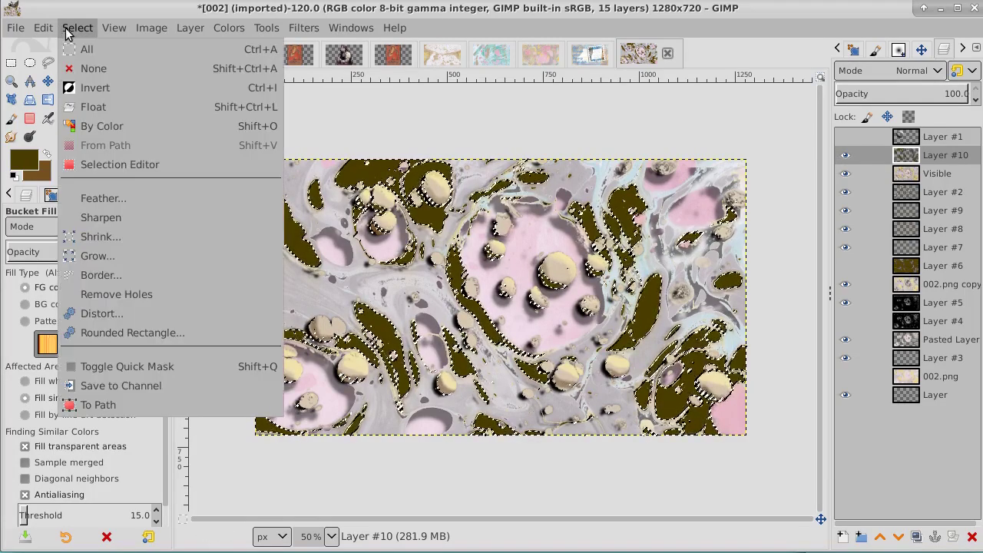
left_click(86, 68)
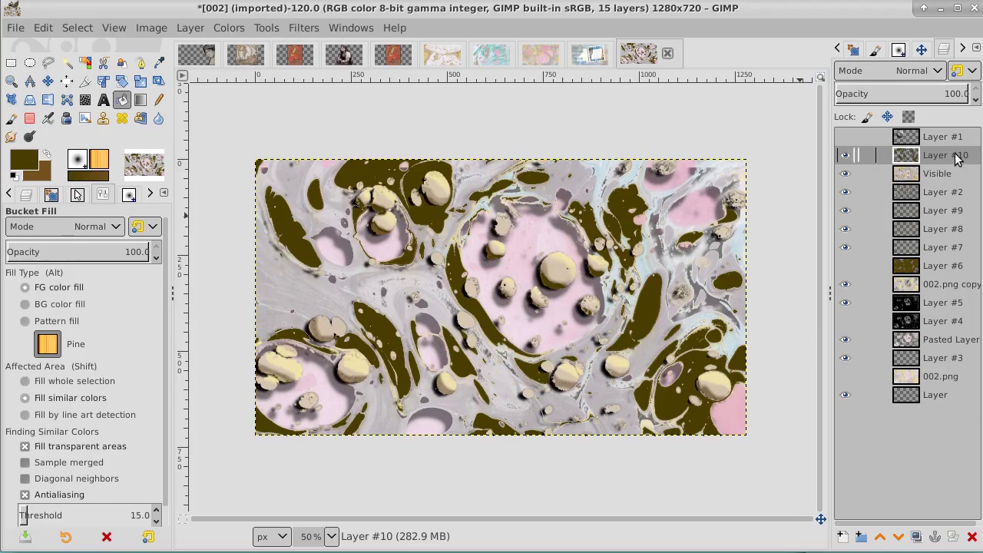
Step: Duplicate Layer #10 as Layer #11, nudge Layer #10 slightly left and down, and expand it to image size
left_click(916, 536)
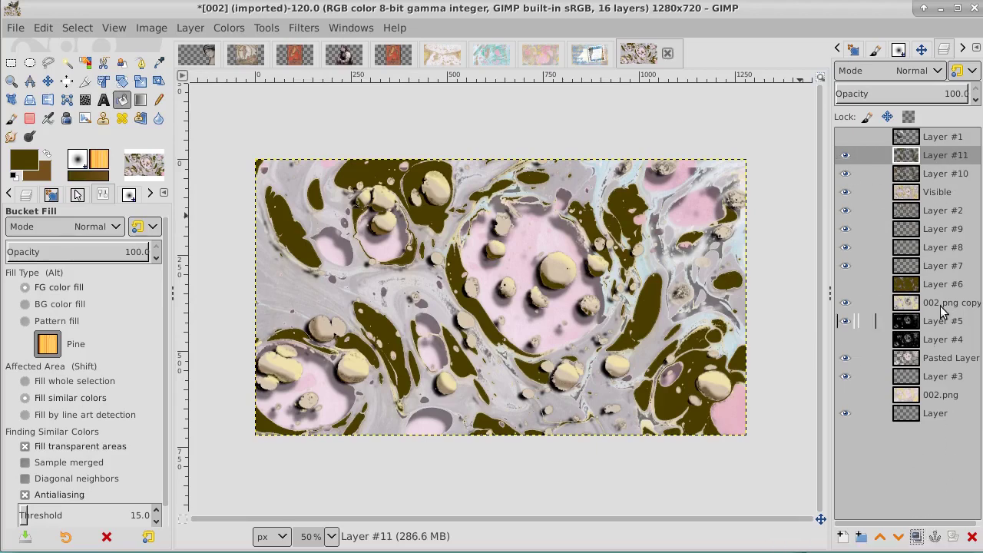
left_click(942, 175)
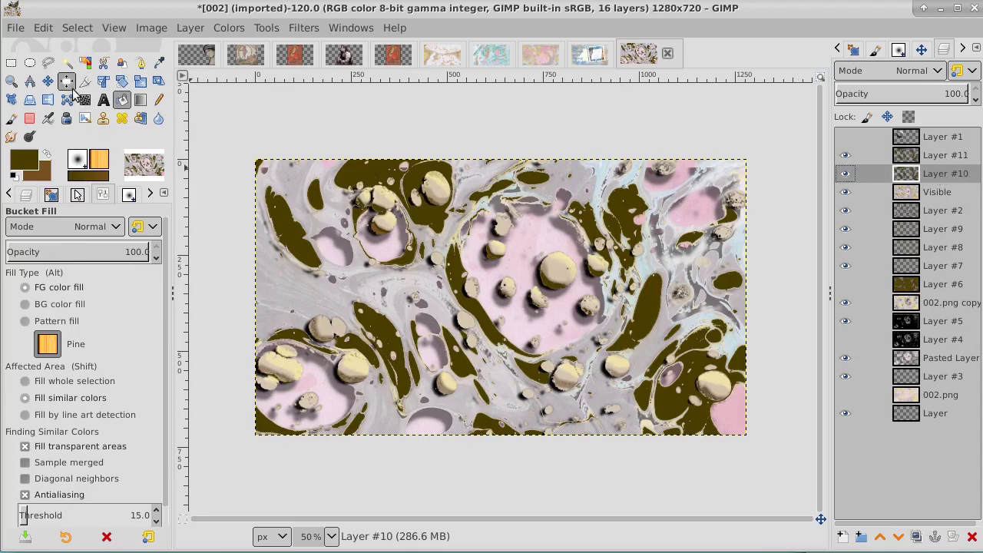
left_click(48, 80)
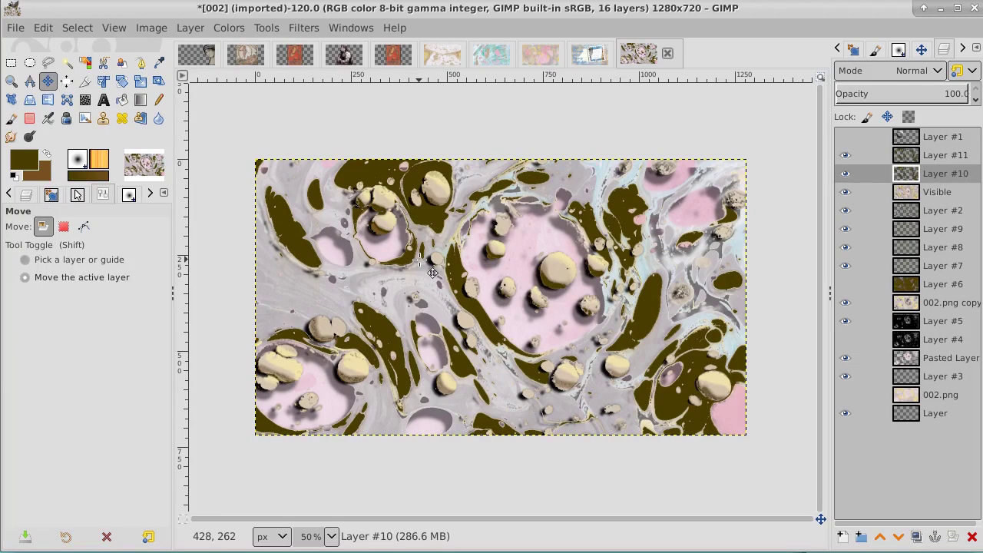
left_click_drag(419, 260, 412, 267)
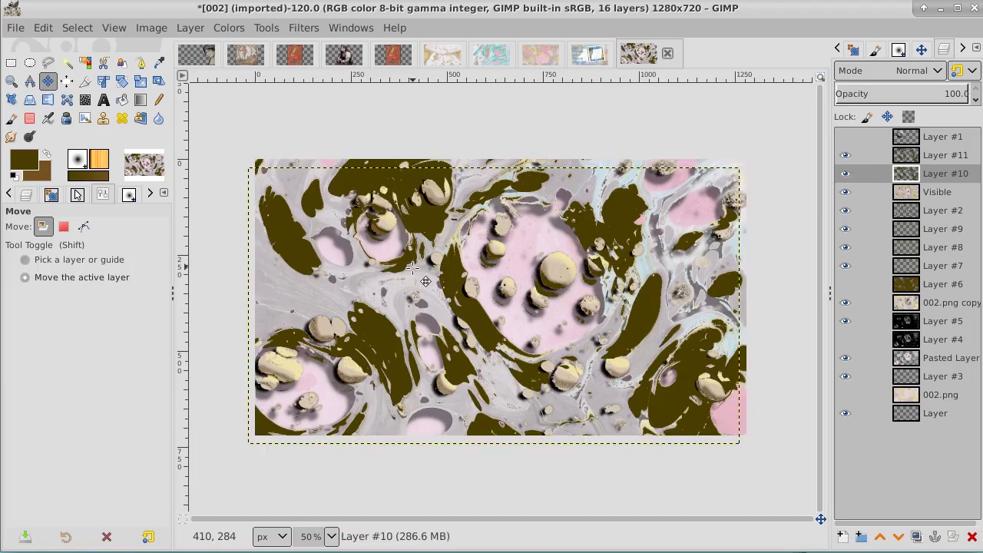
right_click(953, 176)
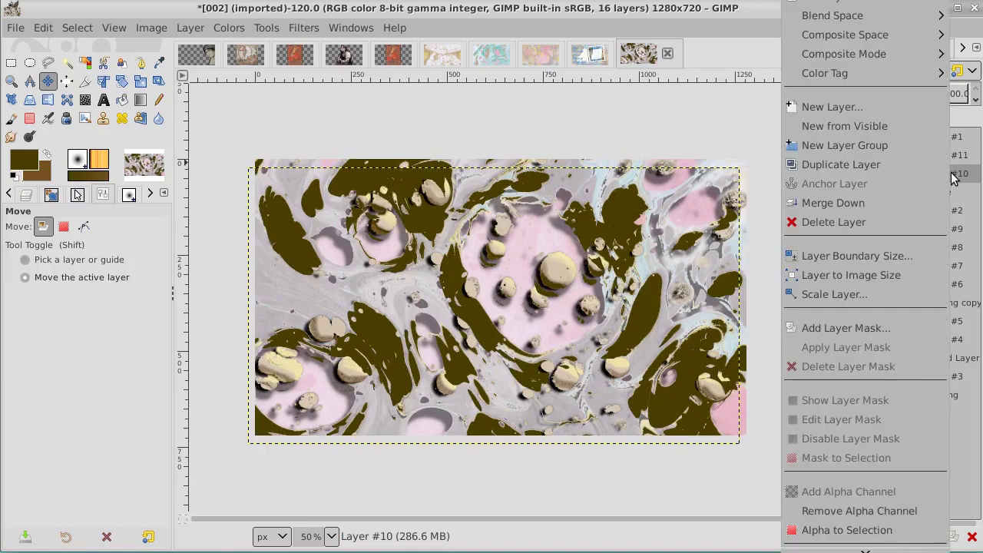
left_click(923, 274)
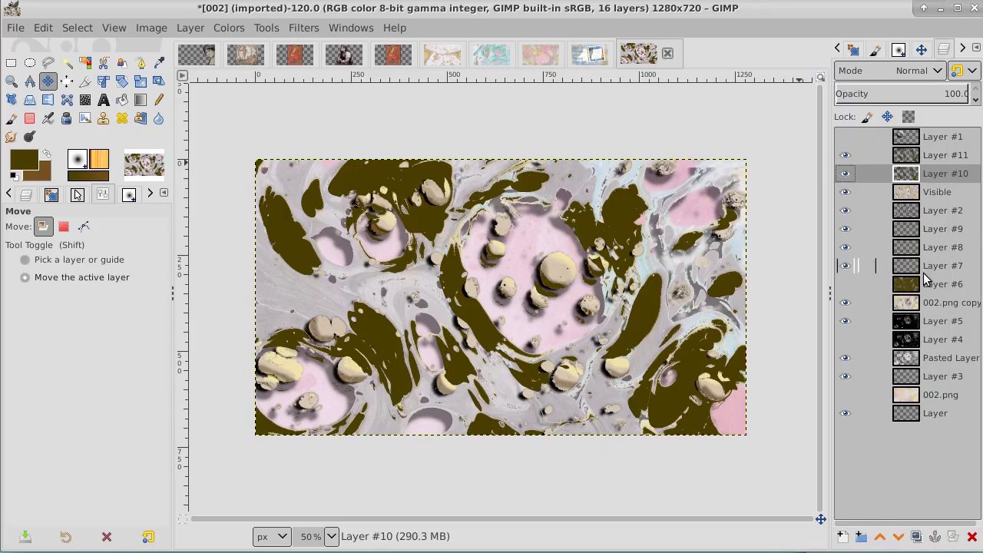
Step: Select the dark brown regions on Layer #11 by colour, toggling Layer #10 to compare
left_click(943, 158)
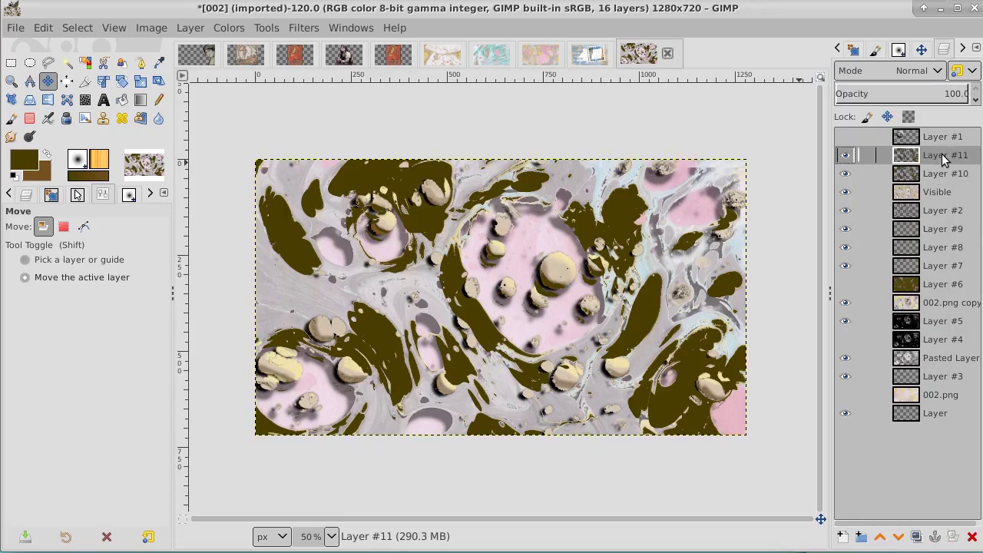
left_click(85, 62)
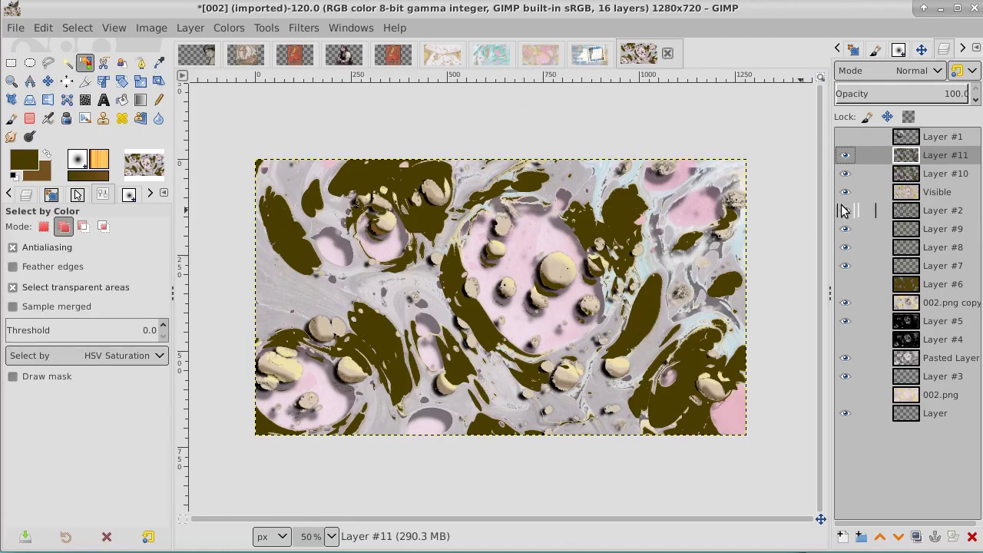
left_click(845, 174)
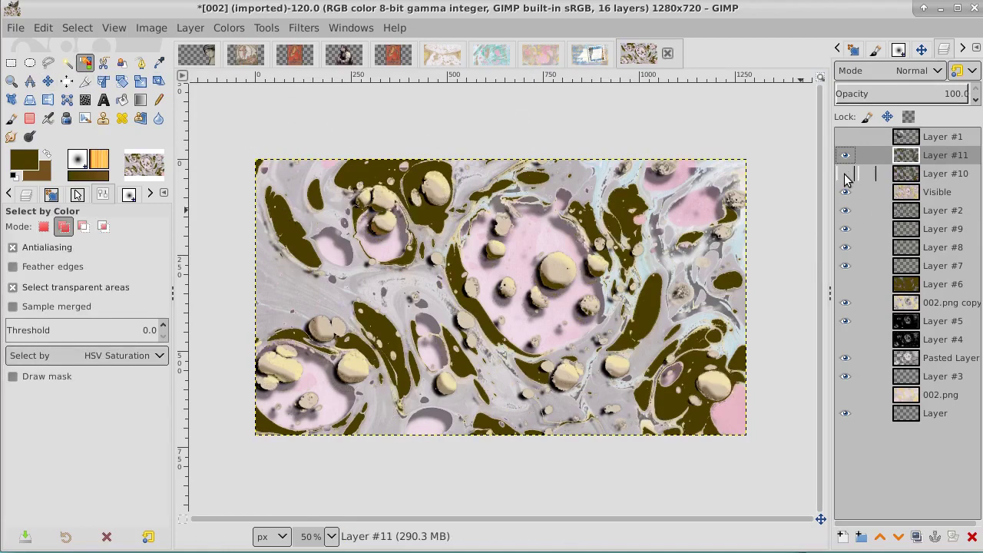
left_click(845, 175)
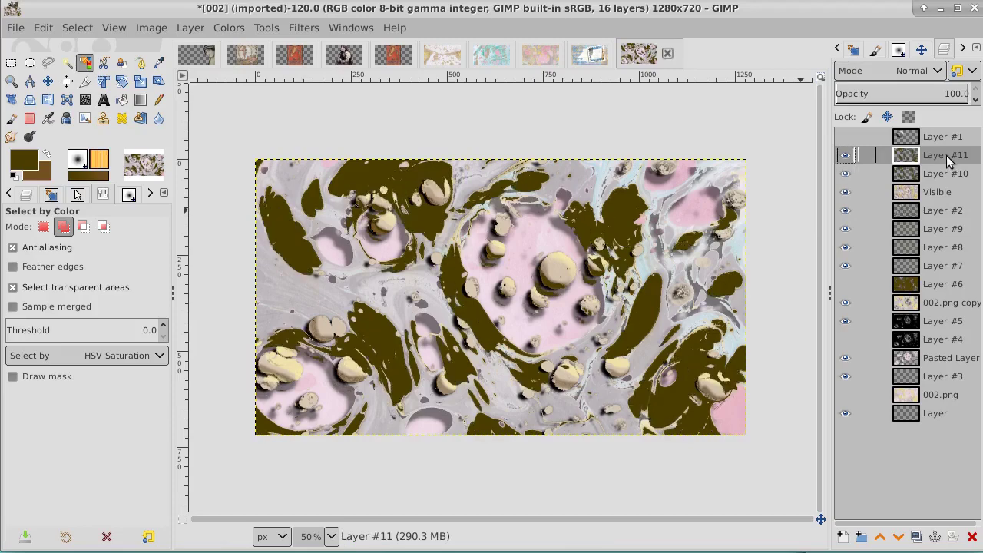
left_click(287, 226)
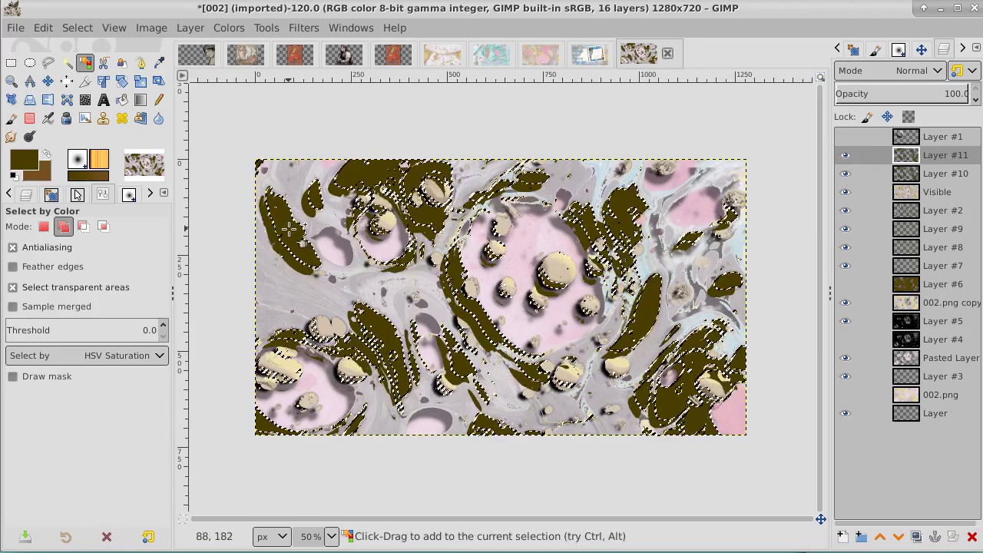
Step: Hide Layer #11 to reveal the yellow blobs, clear the selection, and toggle Layer #10 to compare
left_click(935, 175)
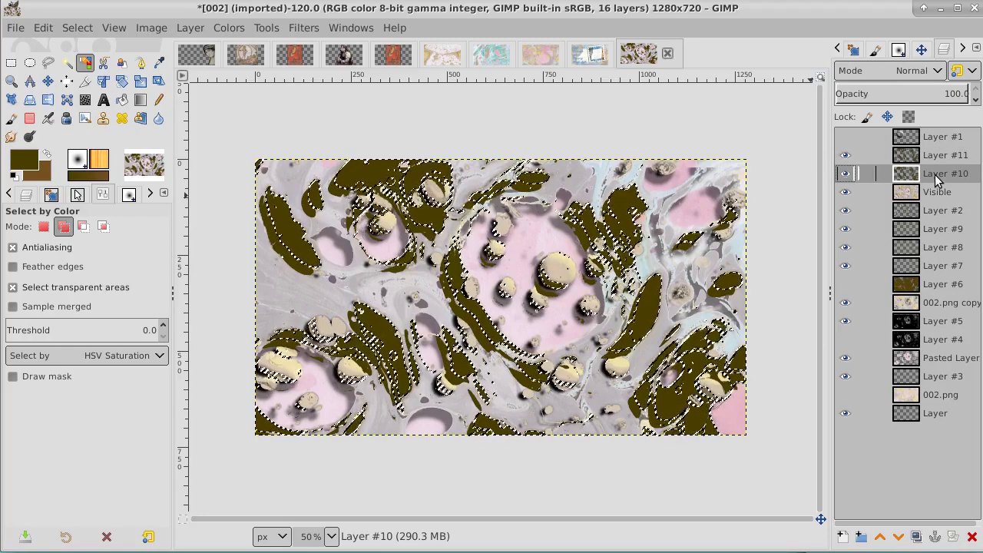
left_click(845, 155)
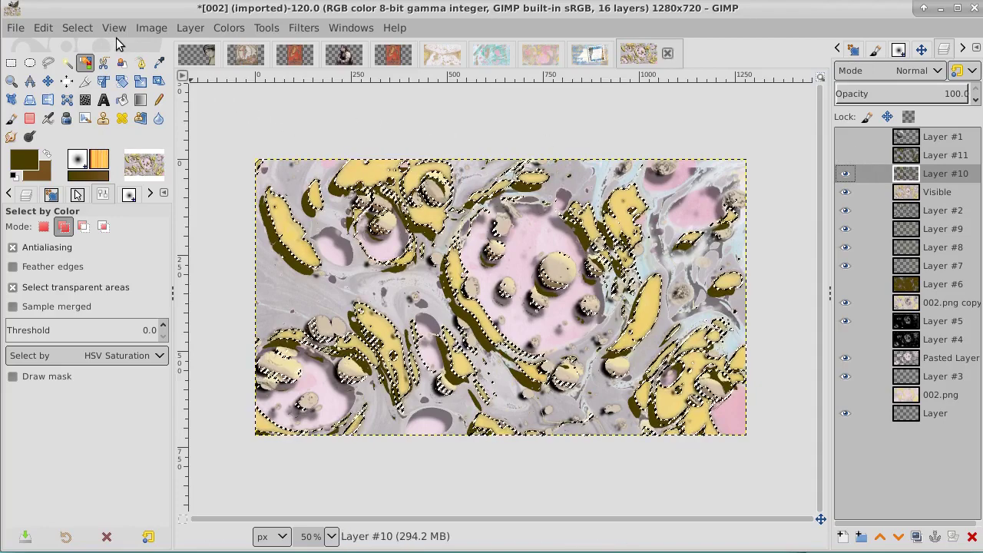
left_click(78, 27)
left_click(87, 69)
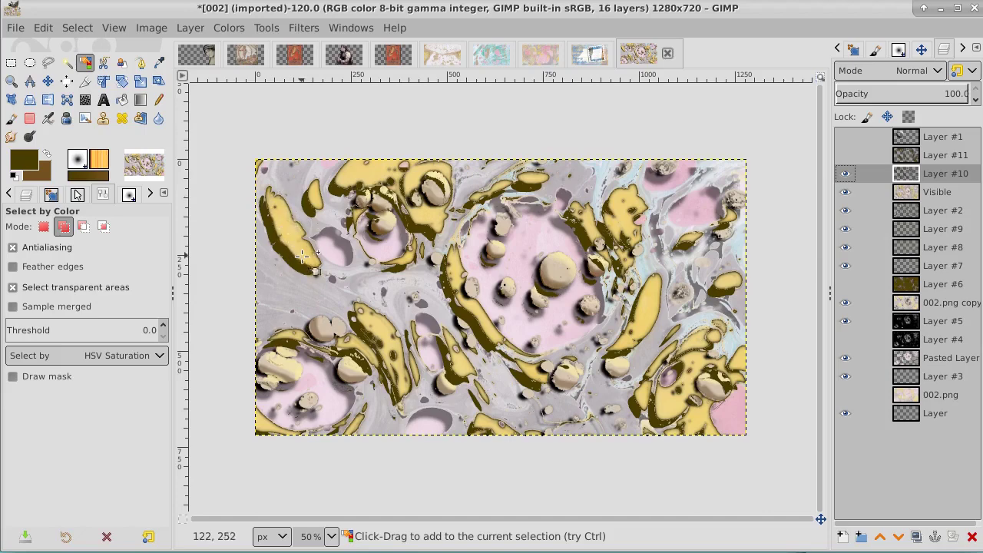
left_click(846, 175)
left_click(846, 174)
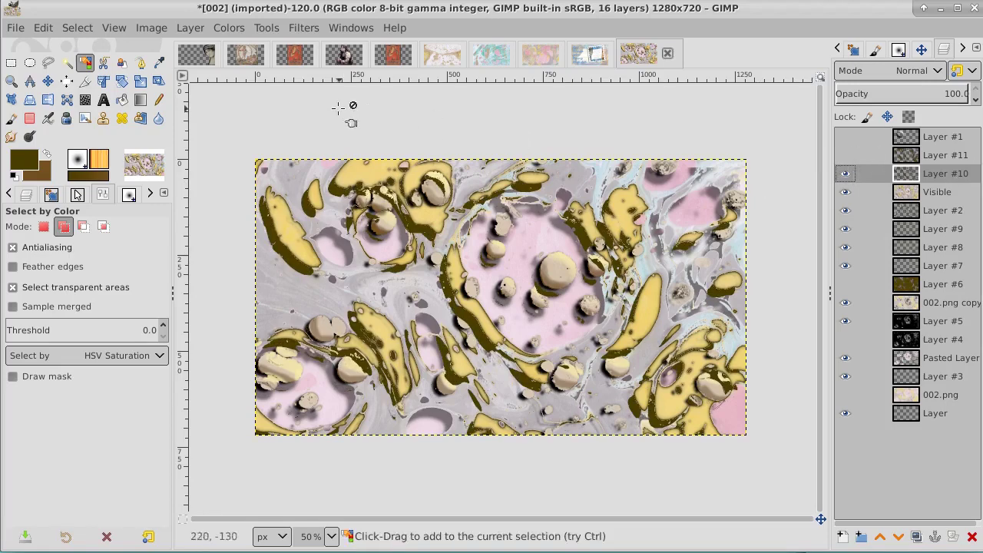
Step: Apply a Gaussian Blur of size 2.50 to Layer #10
left_click(303, 28)
mouse_move(358, 138)
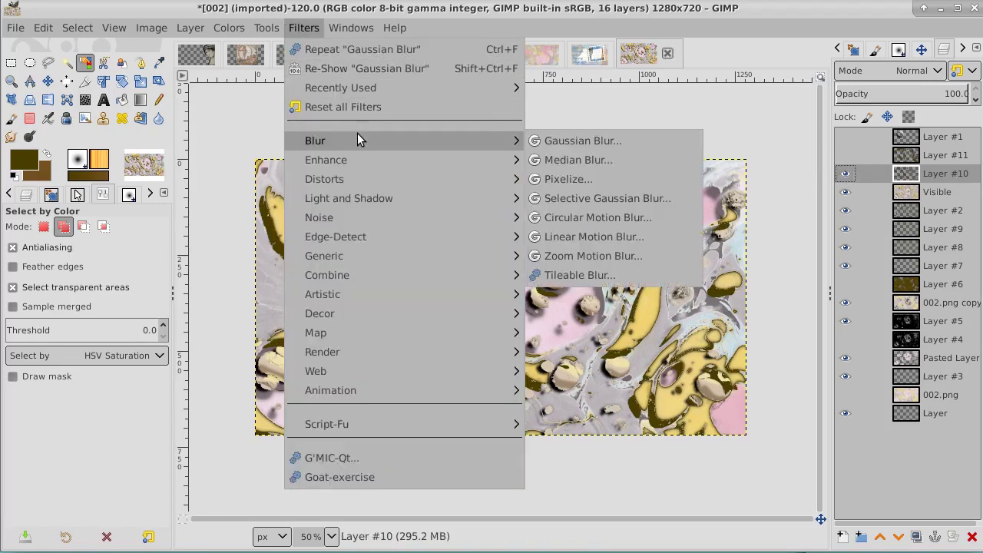
left_click(573, 141)
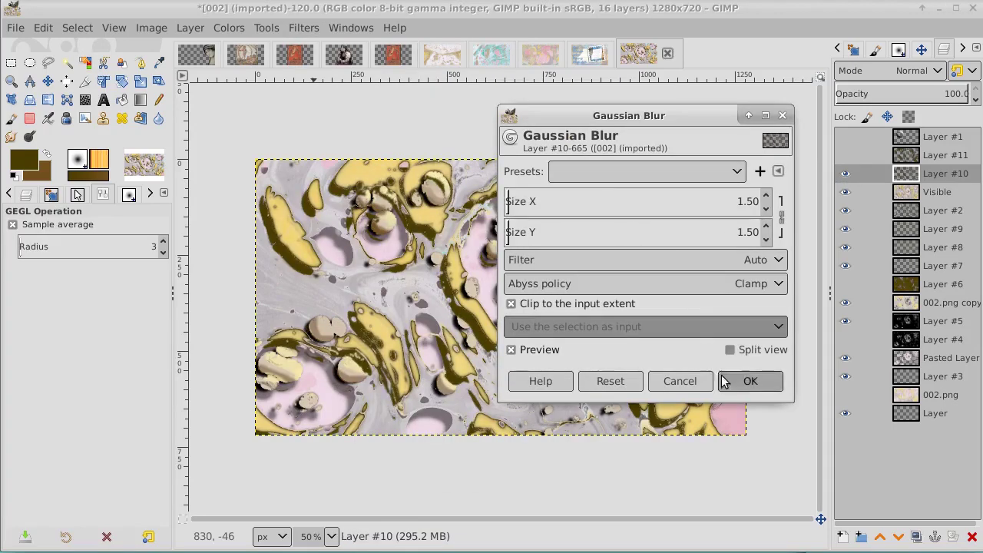
left_click(767, 197)
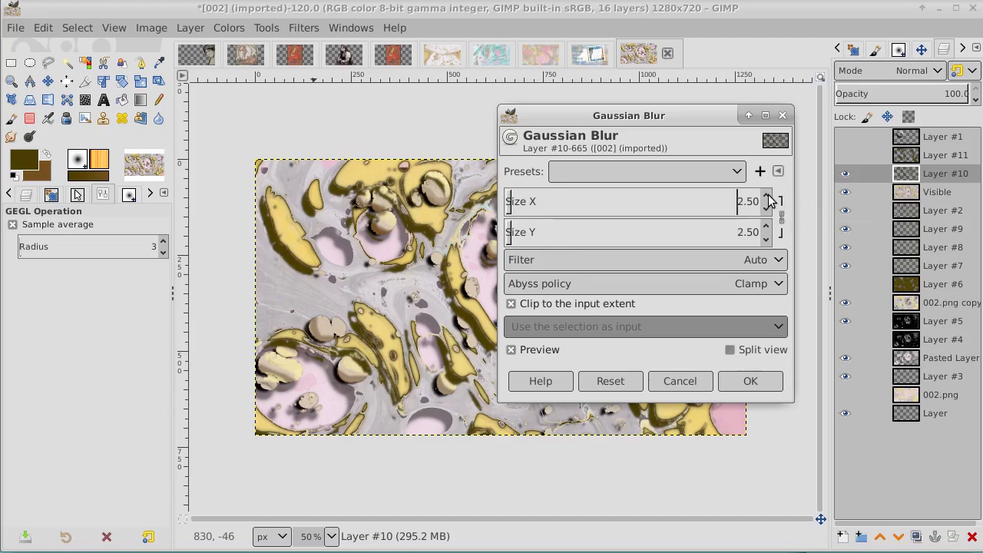
left_click(764, 380)
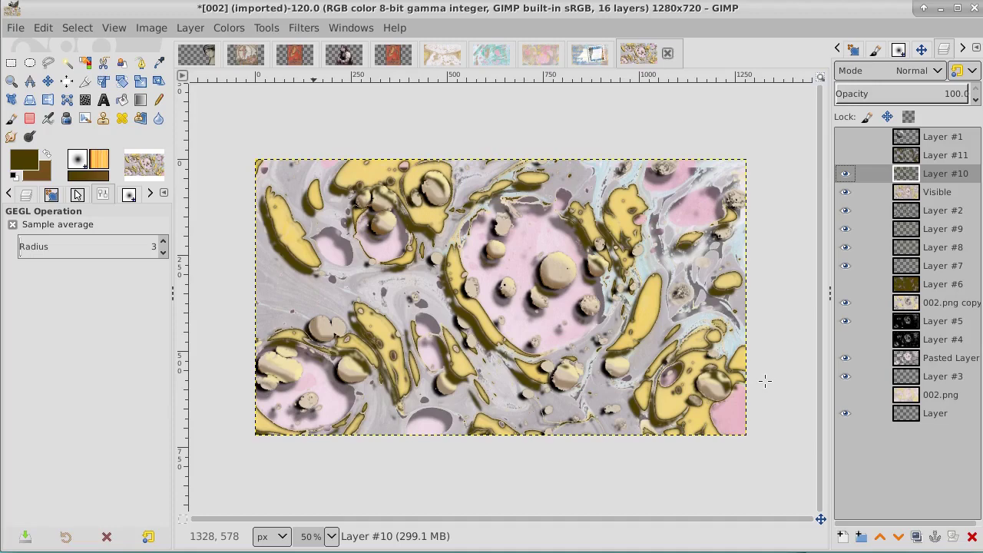
Step: Create Visible #1 from the visible image above Layer #11, hide the layers below, and show 002.png
left_click(945, 158)
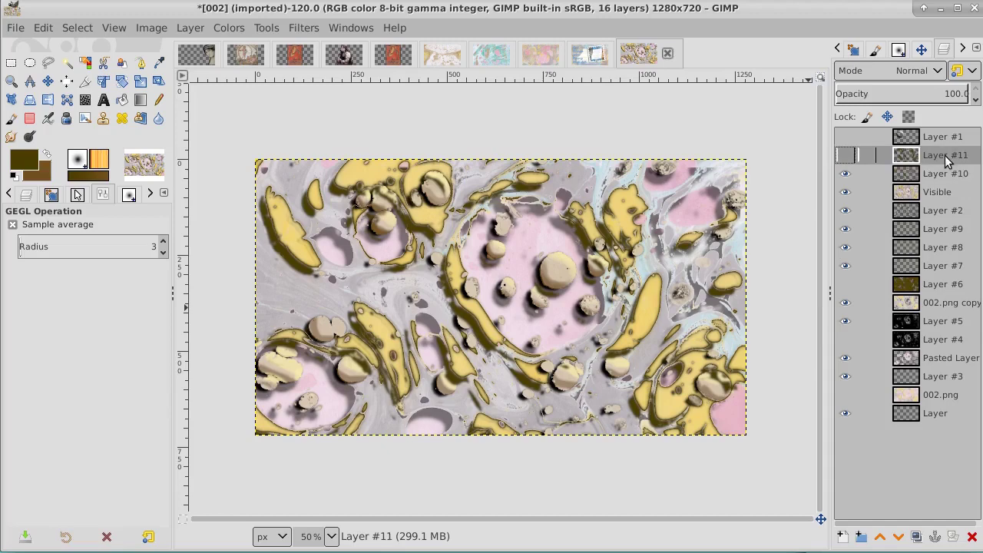
right_click(947, 159)
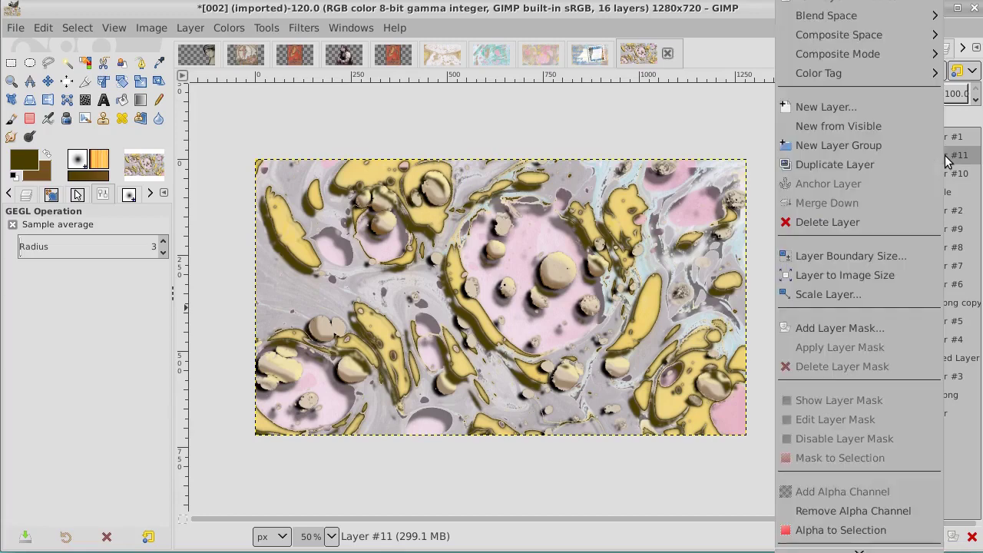
left_click(903, 124)
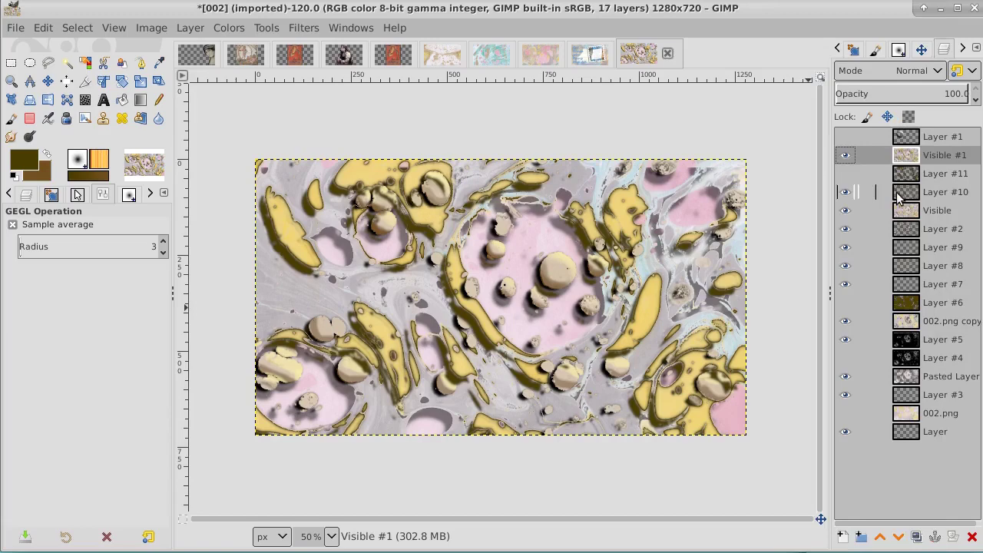
left_click_drag(847, 156, 849, 412)
left_click(848, 412)
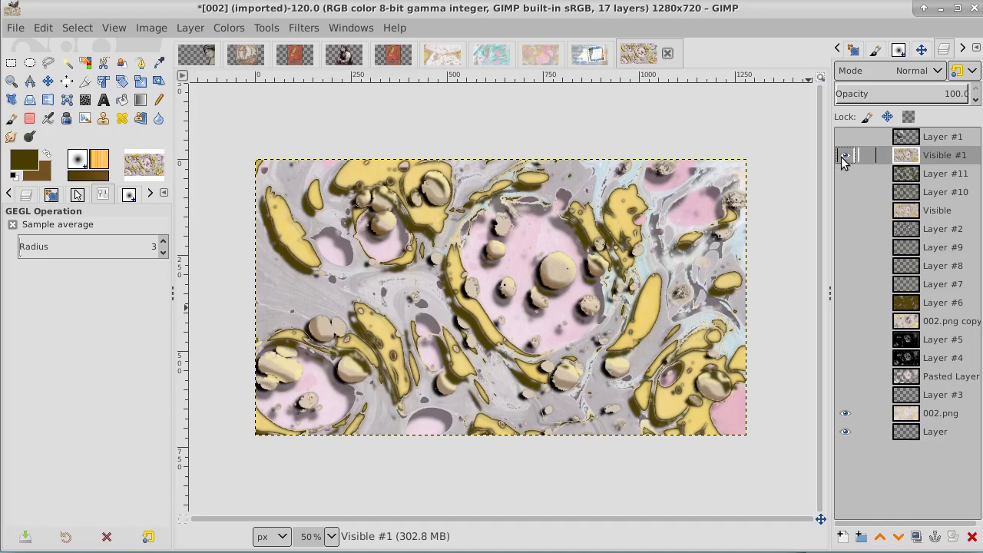
left_click(841, 157)
left_click(841, 157)
left_click(841, 156)
left_click(841, 157)
Step: Lower Visible #1's opacity to about 75 so it blends over the 002.png marble
left_click(938, 93)
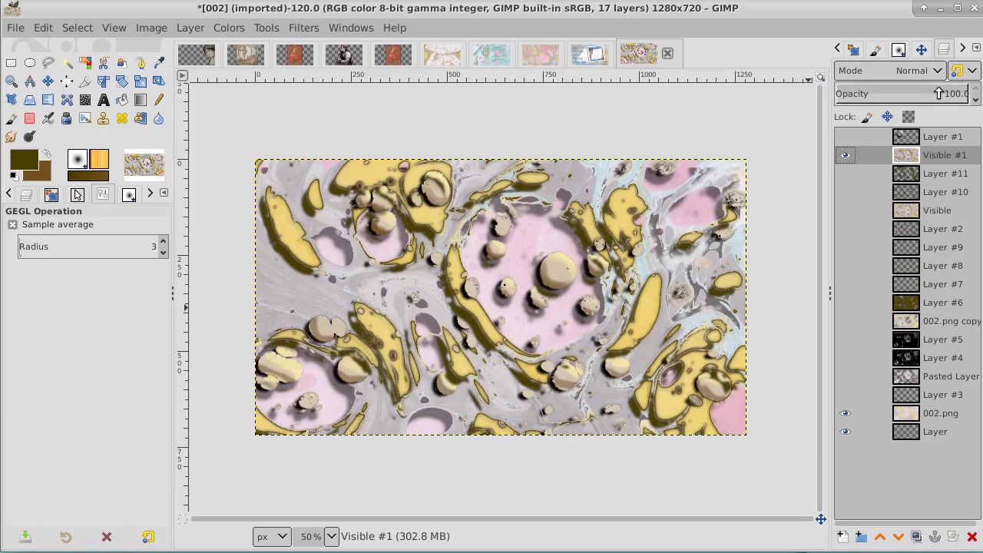
left_click_drag(938, 93, 905, 99)
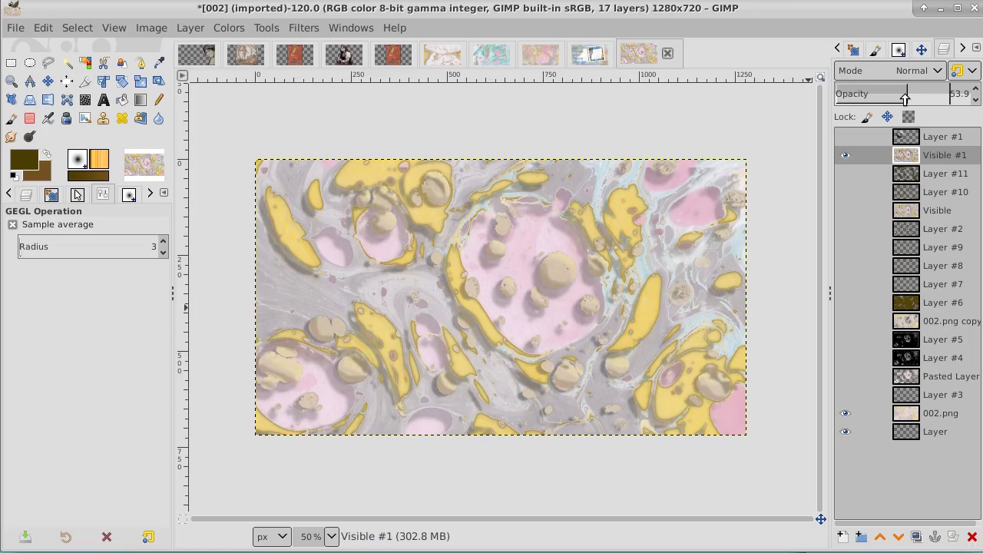
left_click_drag(905, 99, 937, 100)
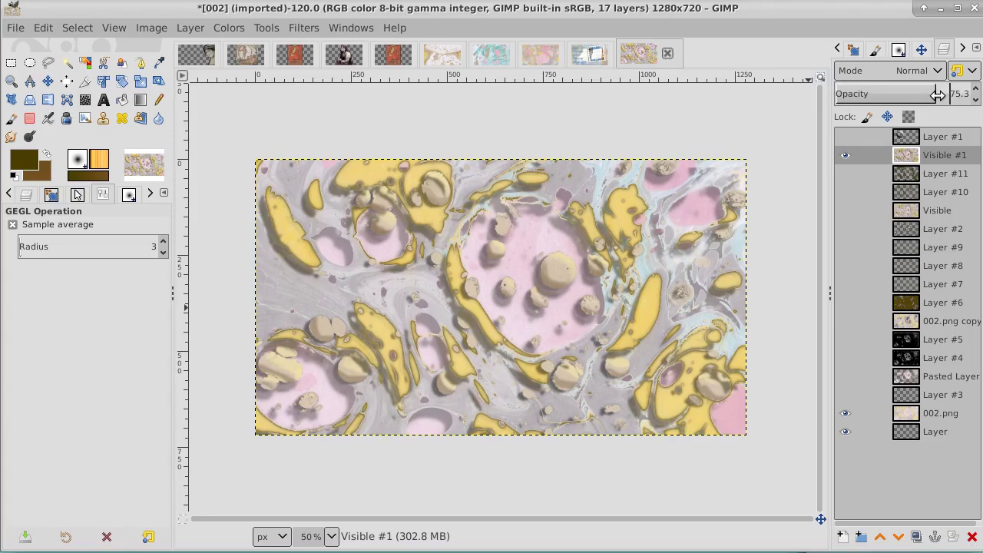
left_click(942, 143)
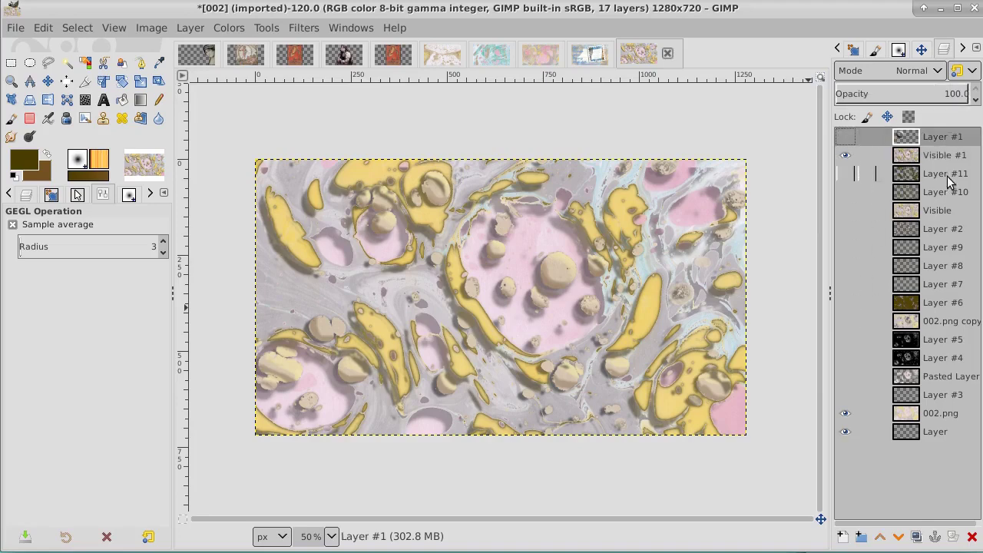
Step: Create a new Visible #2 layer from the current visible image using Visible #1
left_click(941, 155)
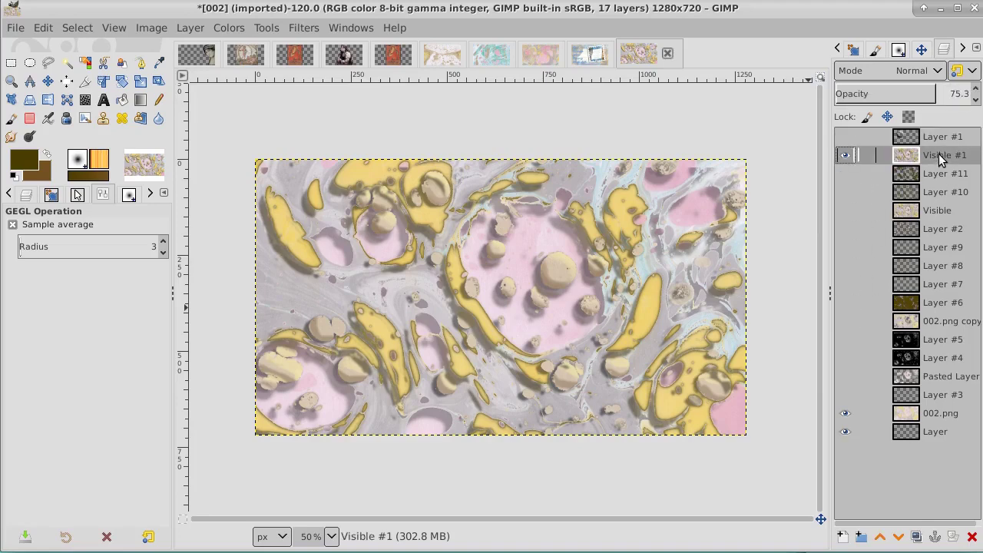
right_click(941, 156)
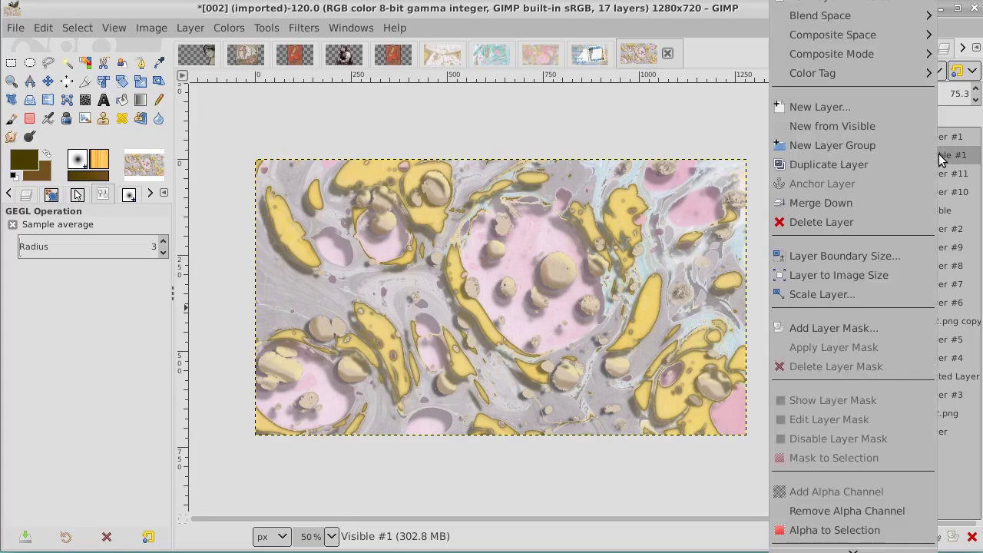
left_click(872, 128)
Step: Hide Visible #1 so Visible #2's opaque marble image is the only visible layer
left_click(845, 174)
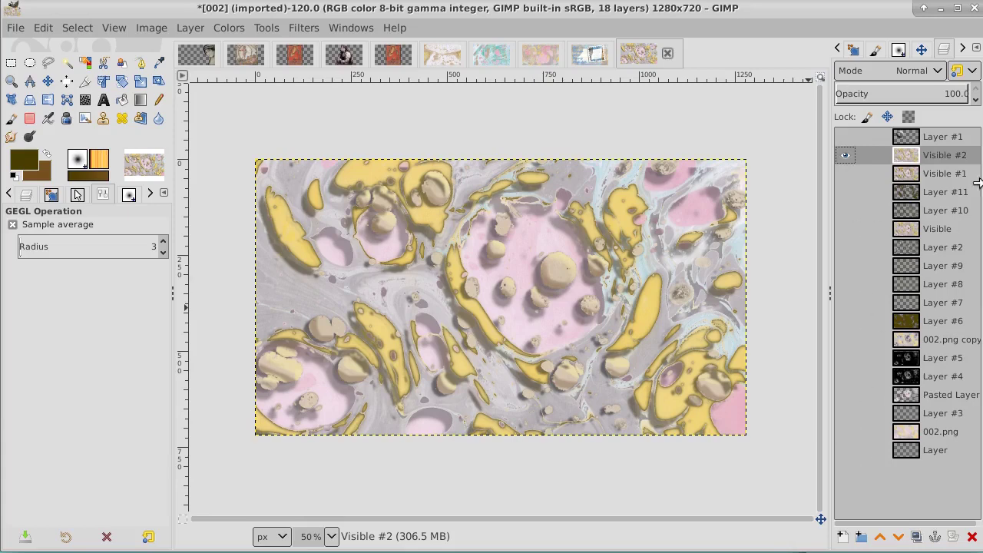
left_click(845, 156)
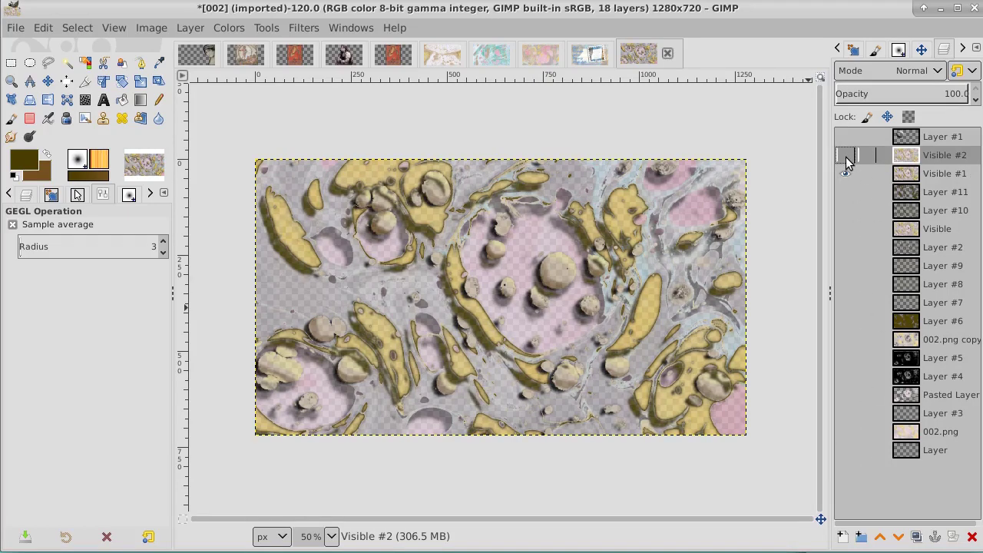
left_click(845, 157)
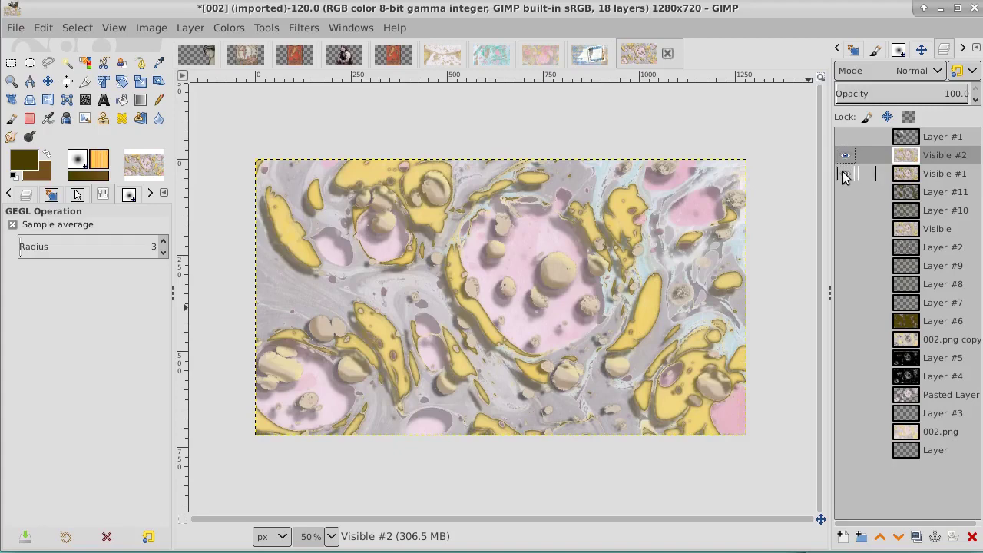
left_click(845, 156)
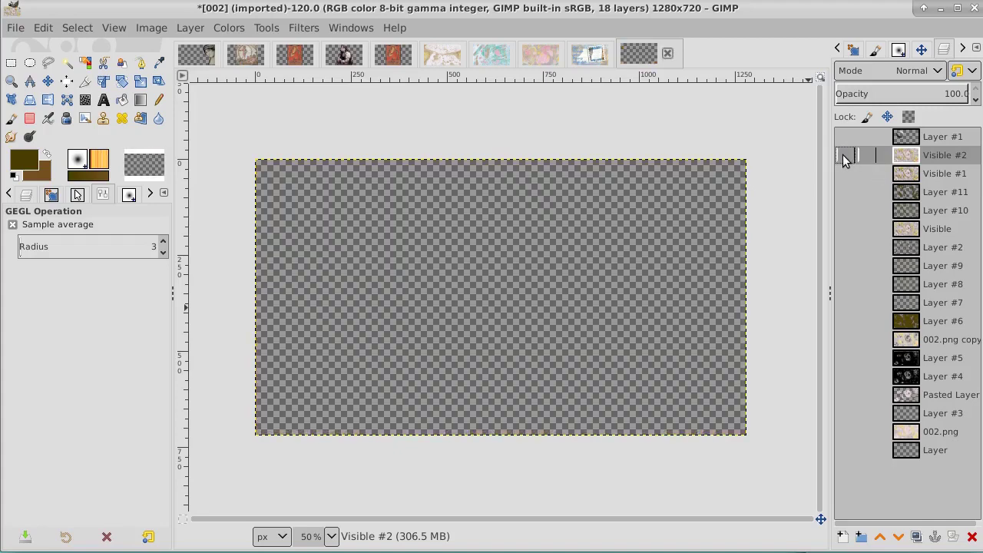
left_click(845, 157)
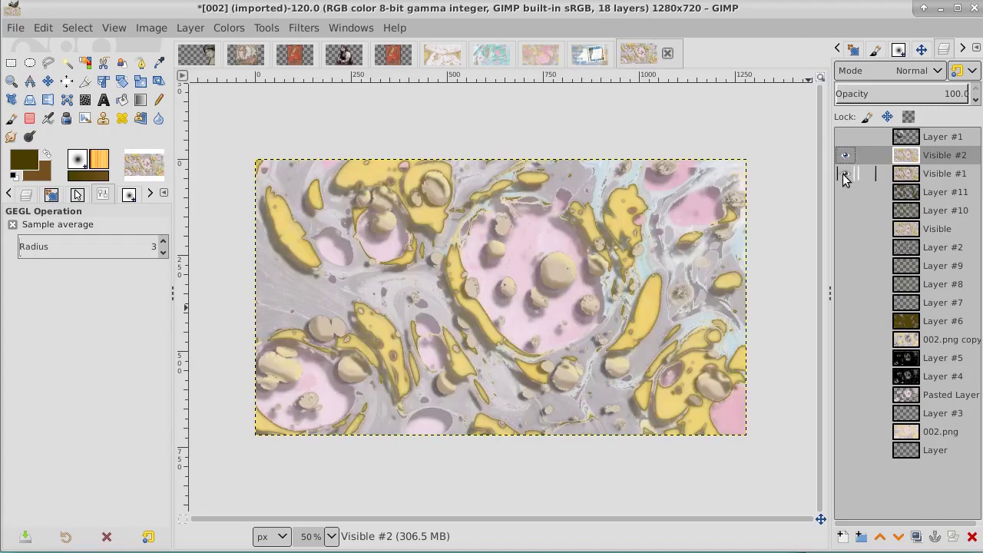
left_click(846, 157)
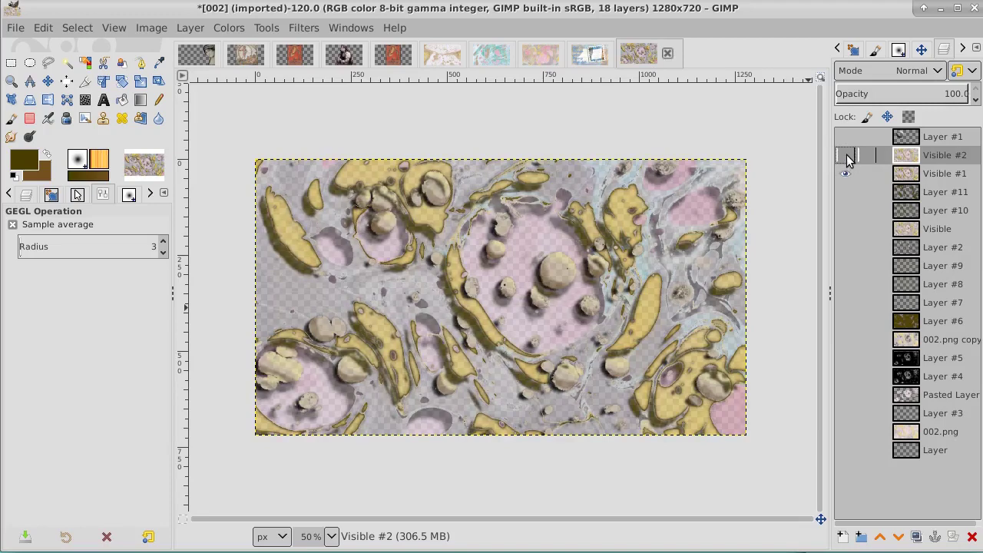
left_click(845, 174)
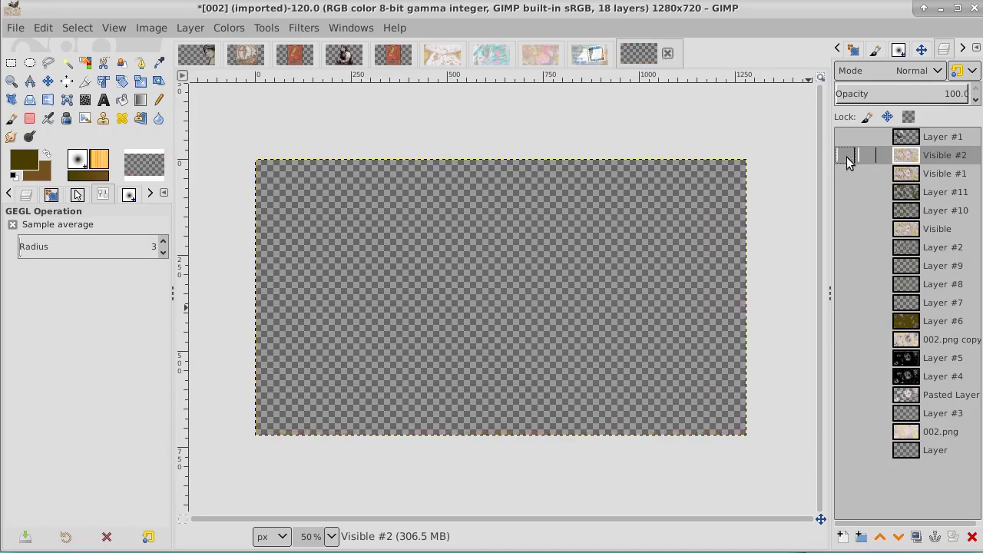
left_click(846, 157)
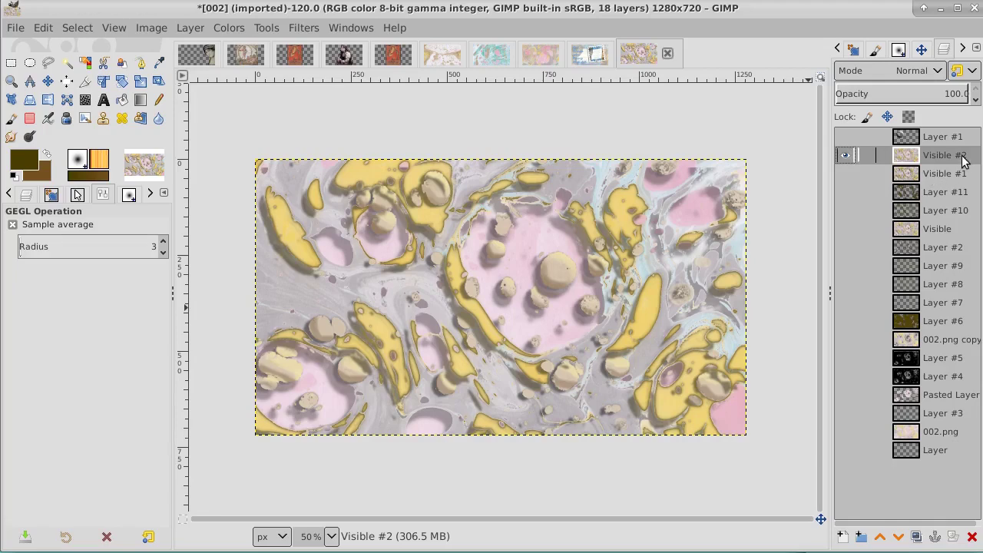
Step: Show the glass-sphere Layer #1, undo Visible #2's opacity change, and set Layer #1 opacity to about 80
left_click(845, 137)
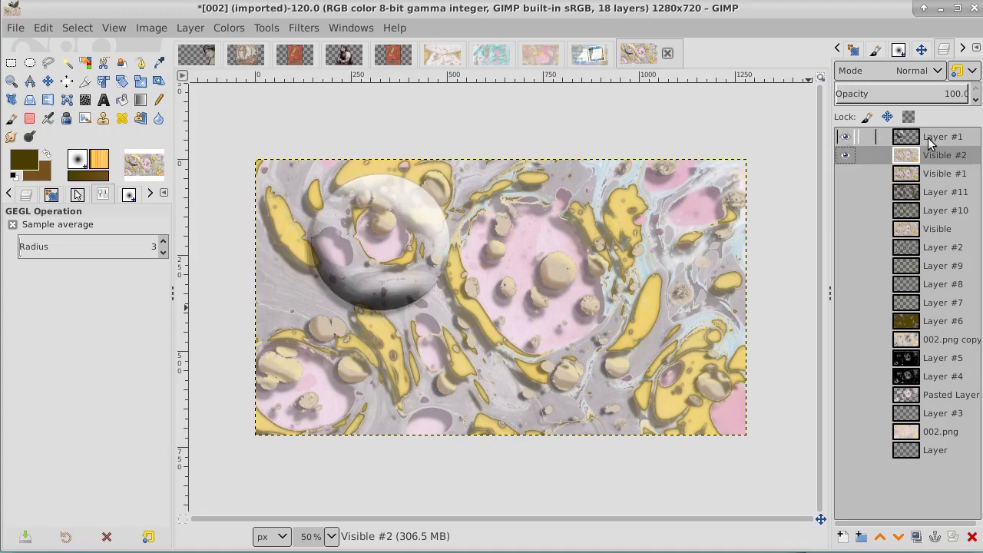
left_click(939, 93)
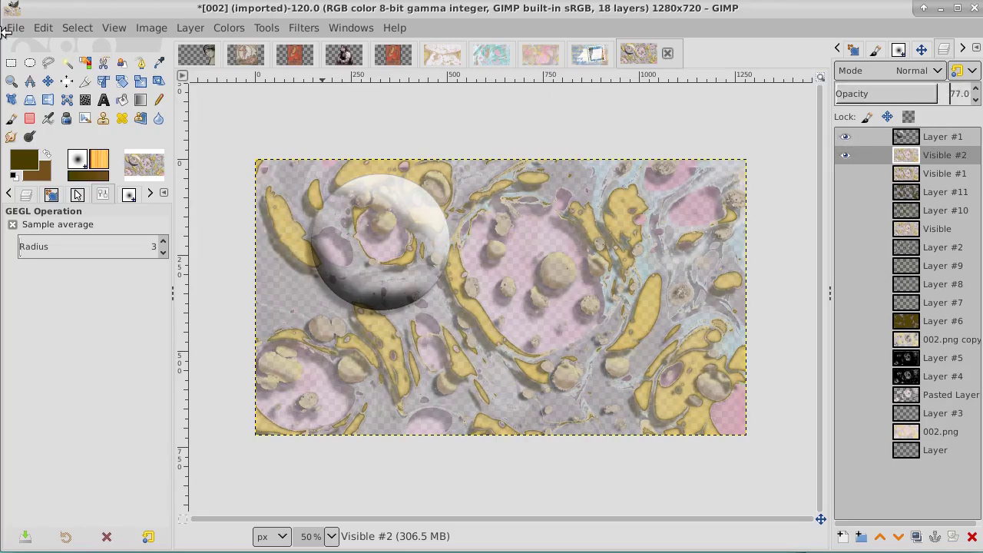
key("ctrl+z")
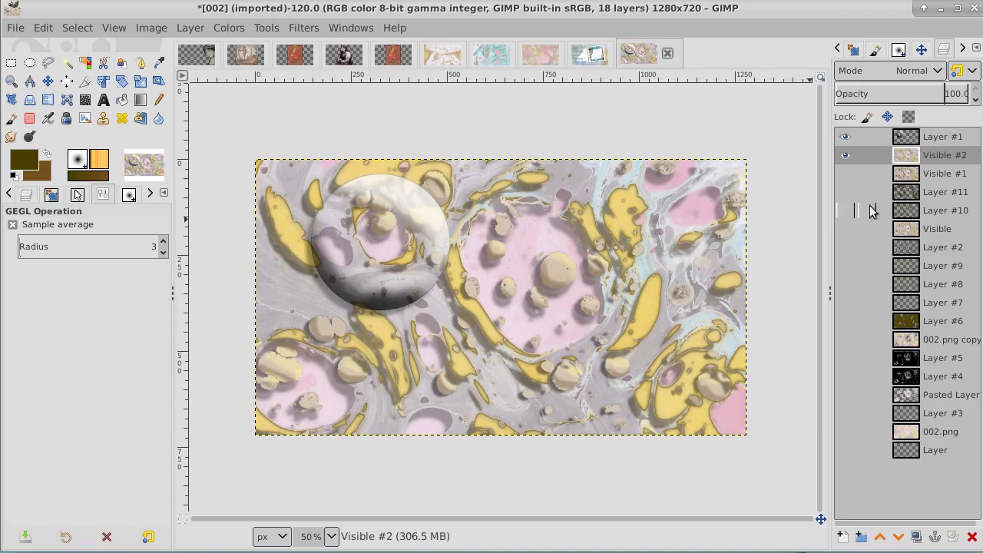
left_click(954, 143)
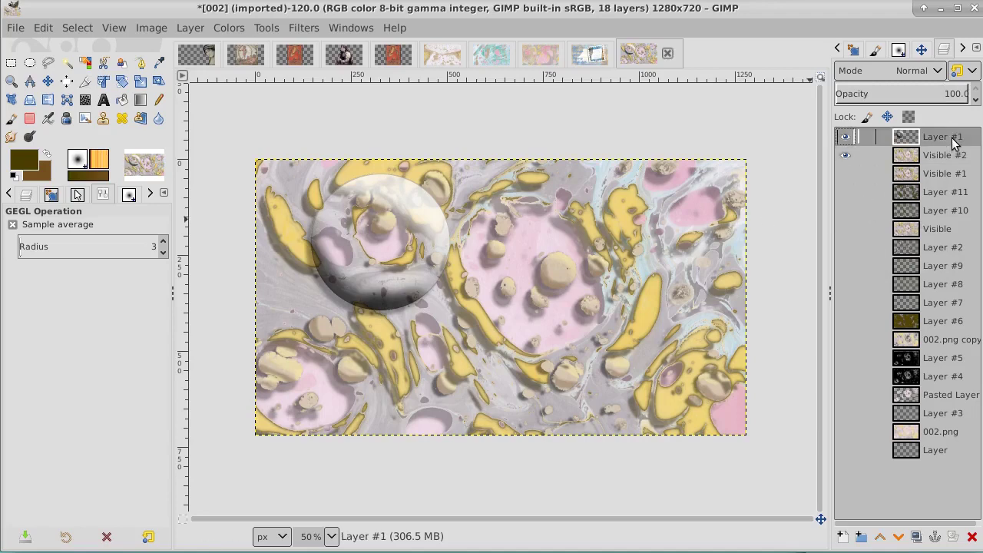
left_click(943, 99)
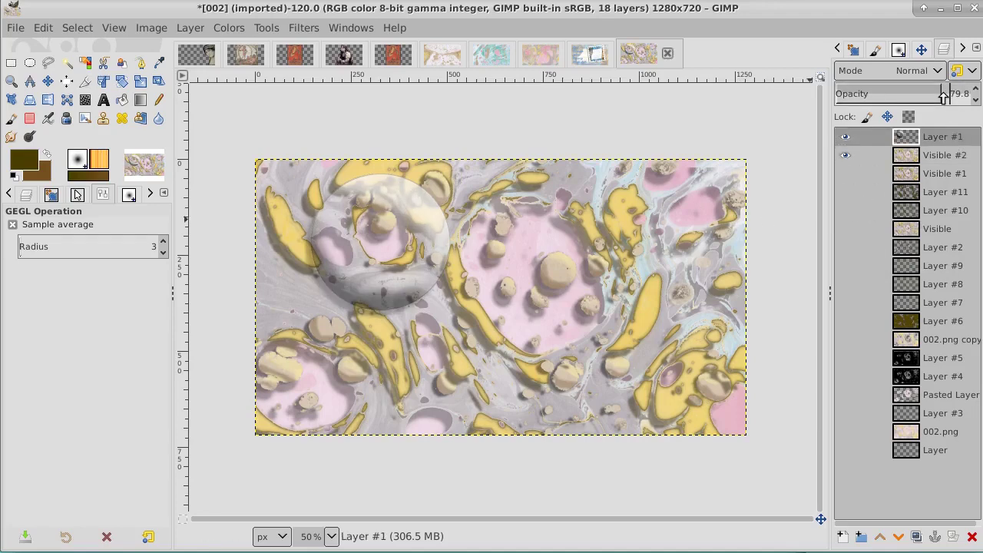
left_click_drag(944, 99, 949, 99)
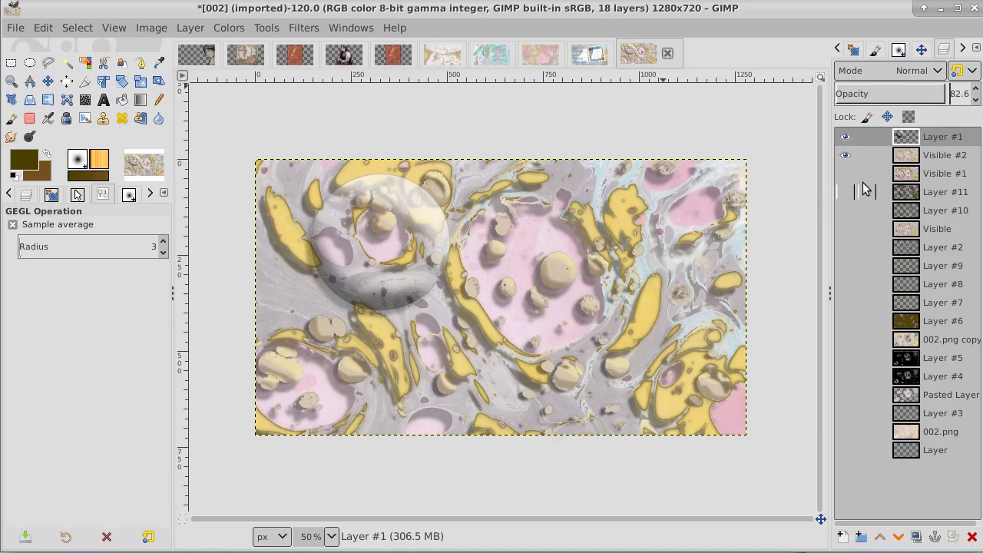
Step: Add an empty Layer #12 and draw a 360×360 ellipse selection over the glass sphere
left_click(29, 63)
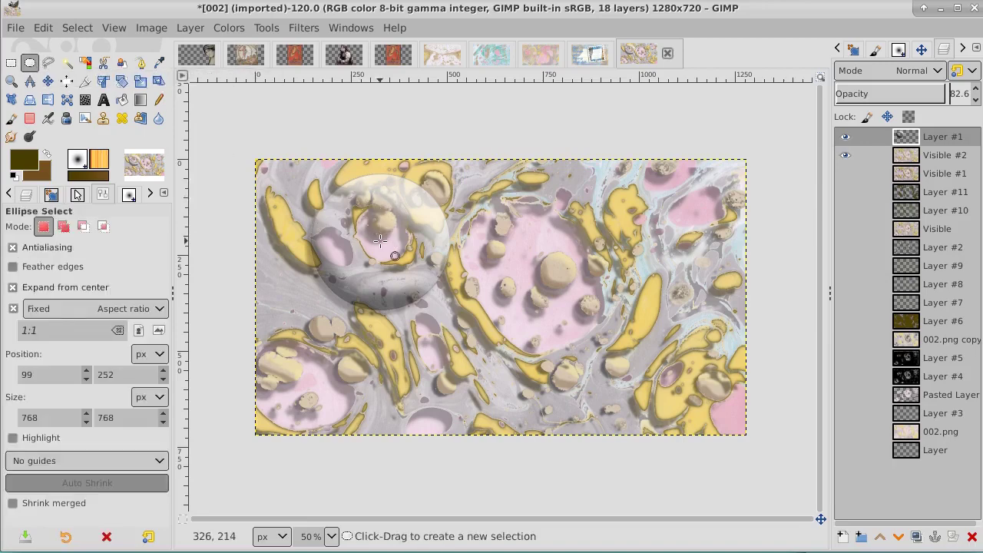
left_click(843, 536)
key("Return")
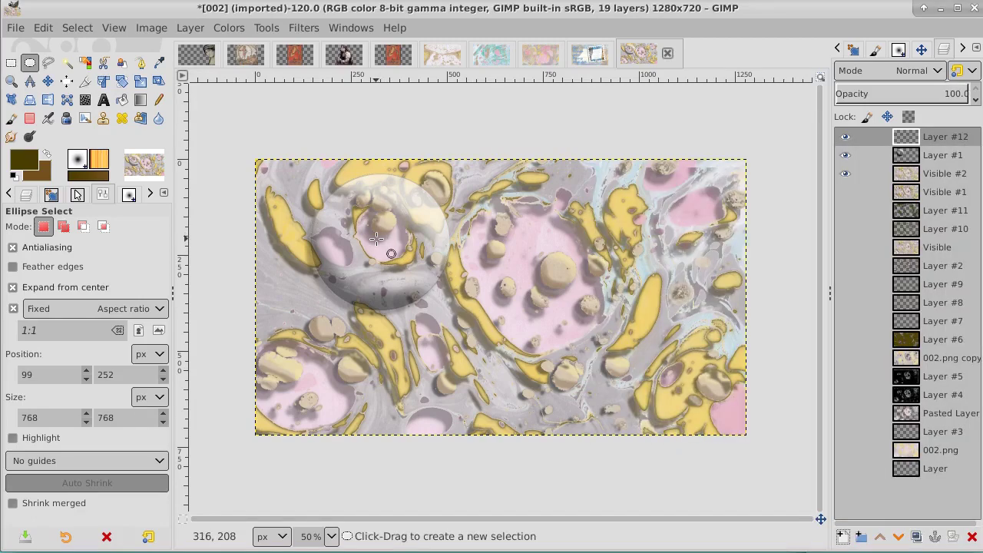
mouse_move(378, 238)
left_mouse_down()
mouse_move(442, 299)
mouse_move(386, 304)
mouse_move(386, 237)
left_mouse_up()
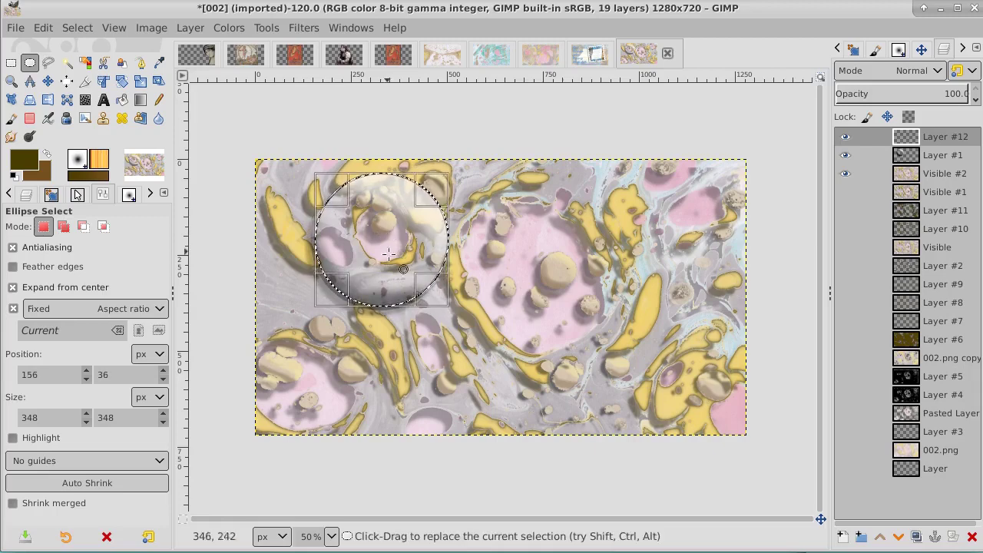
left_click_drag(386, 304, 385, 306)
left_click_drag(398, 203, 393, 230)
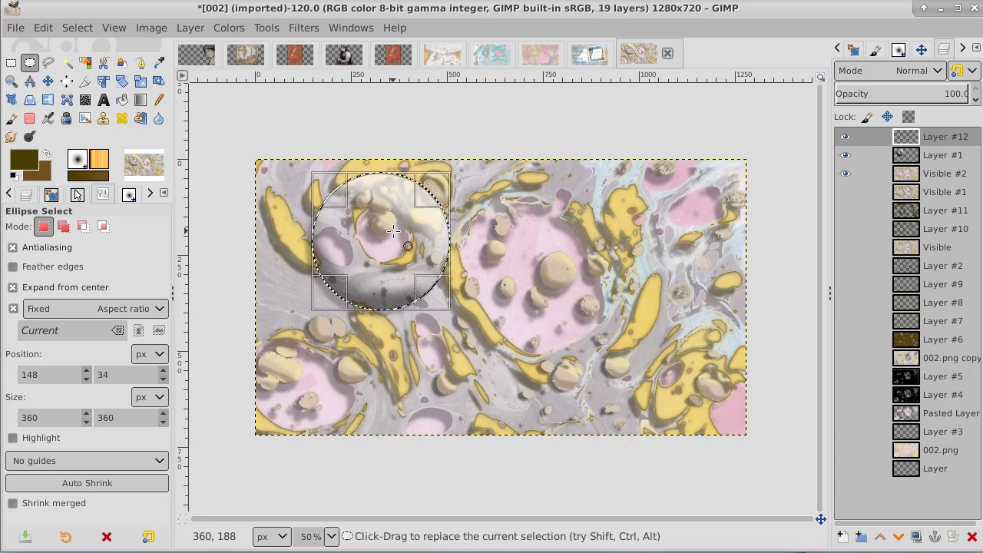
Step: Duplicate Visible #2 to create Visible #3
left_click(944, 174)
left_click(917, 537)
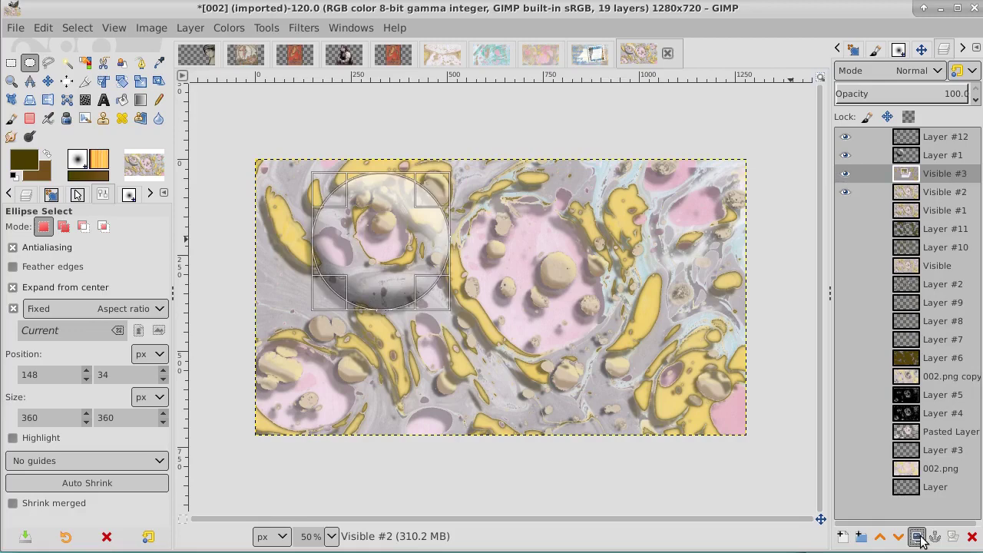
double_click(952, 173)
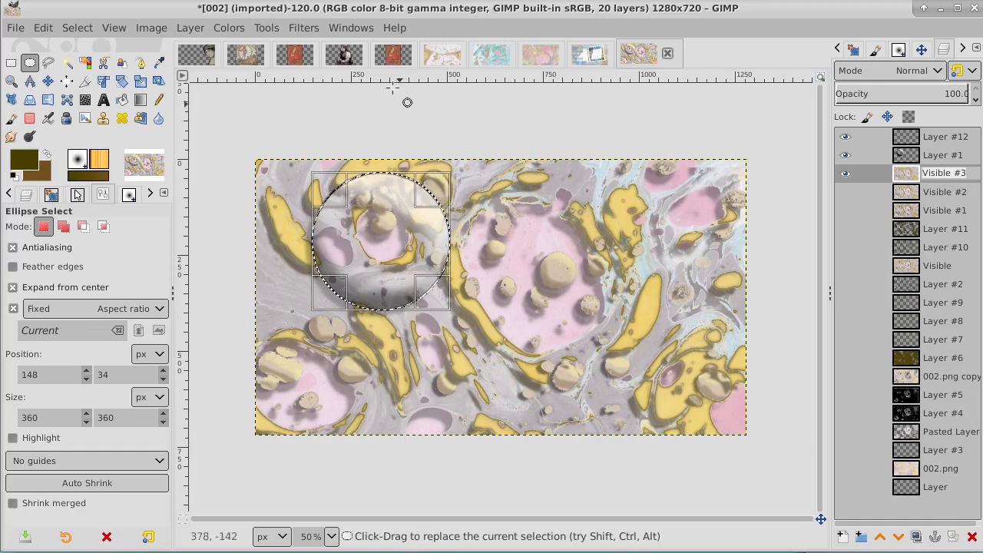
left_click(306, 28)
mouse_move(445, 146)
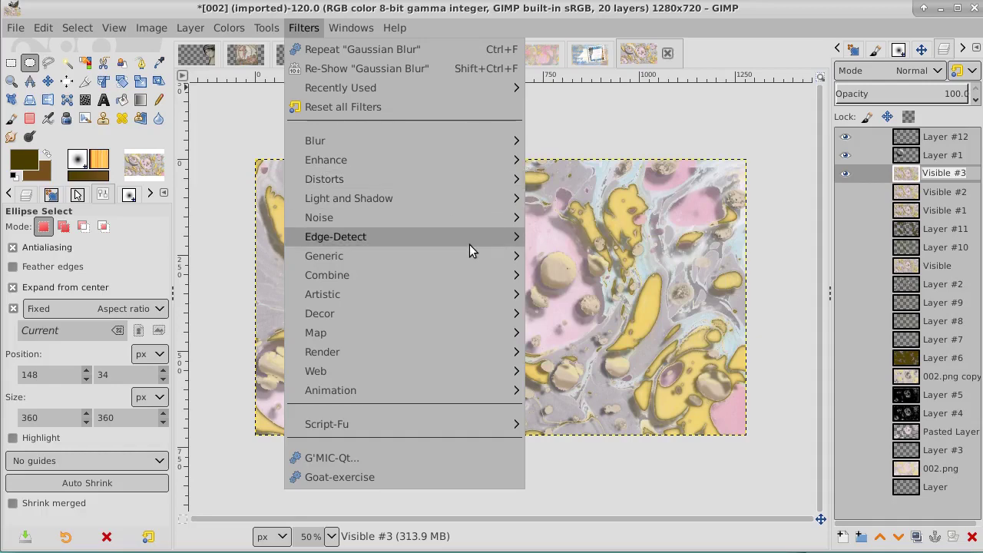
mouse_move(480, 182)
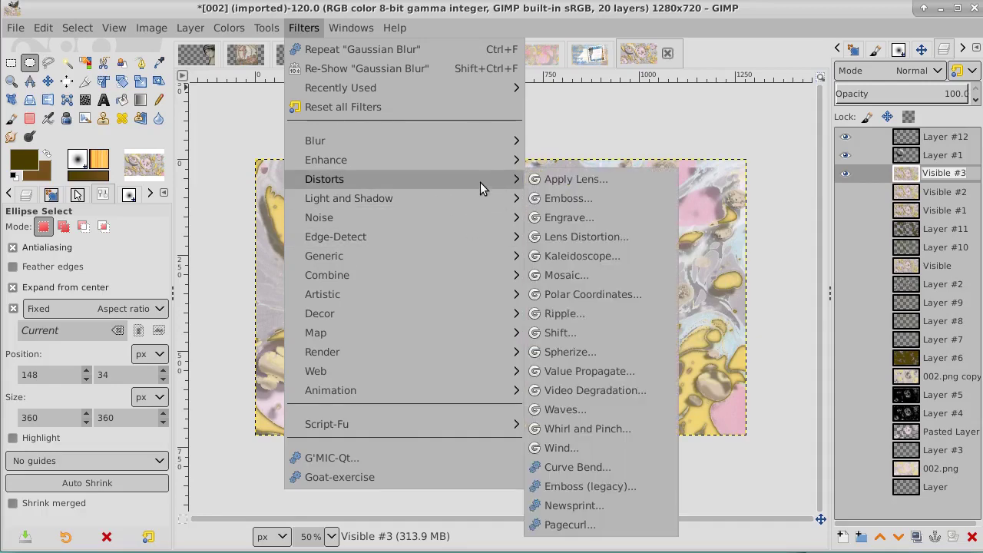
left_click(590, 238)
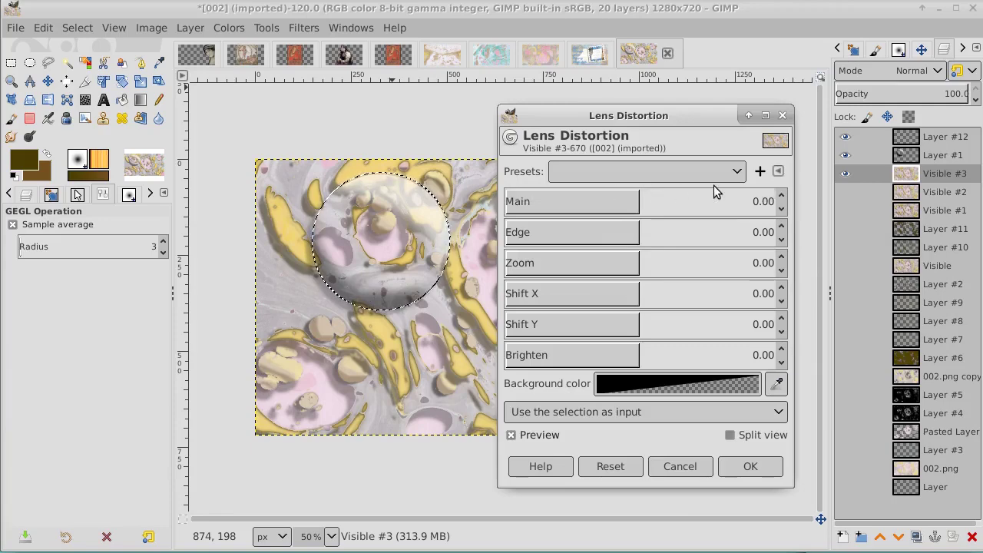
left_click(748, 467)
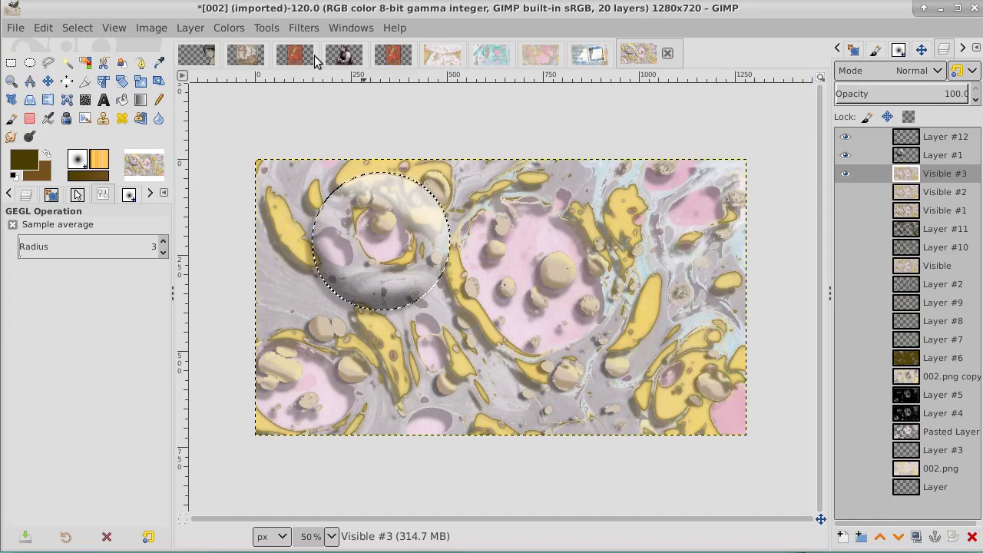
left_click(42, 28)
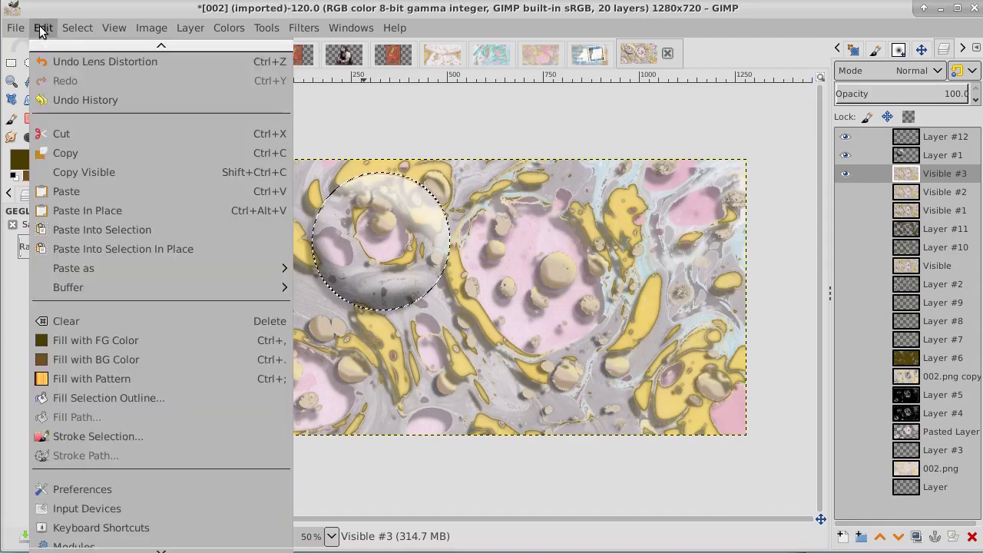
left_click(54, 61)
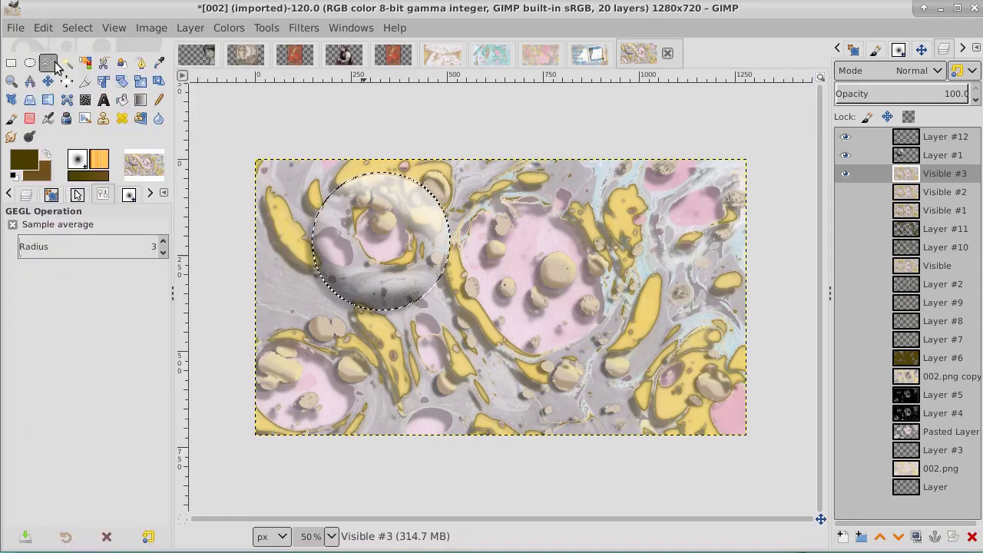
left_click(302, 29)
mouse_move(472, 236)
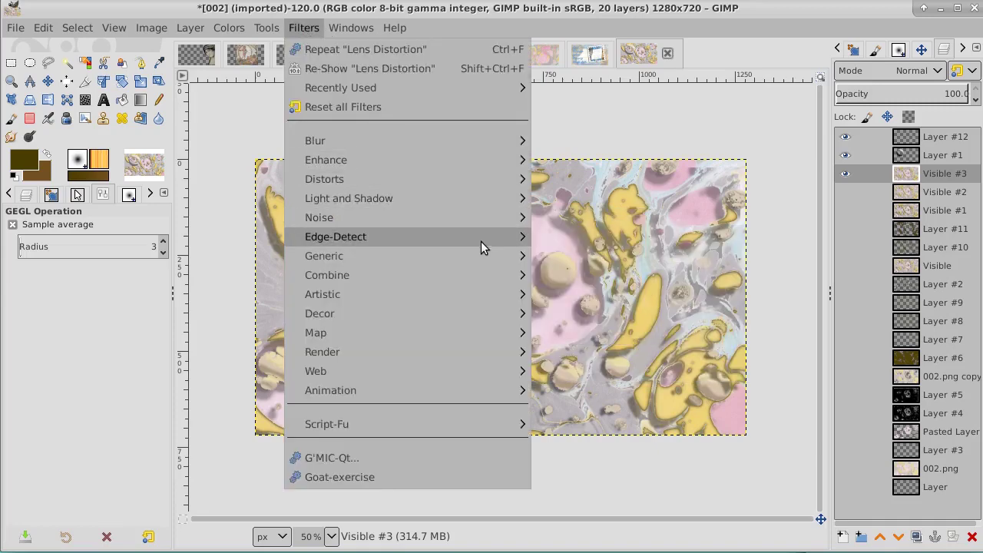
mouse_move(489, 181)
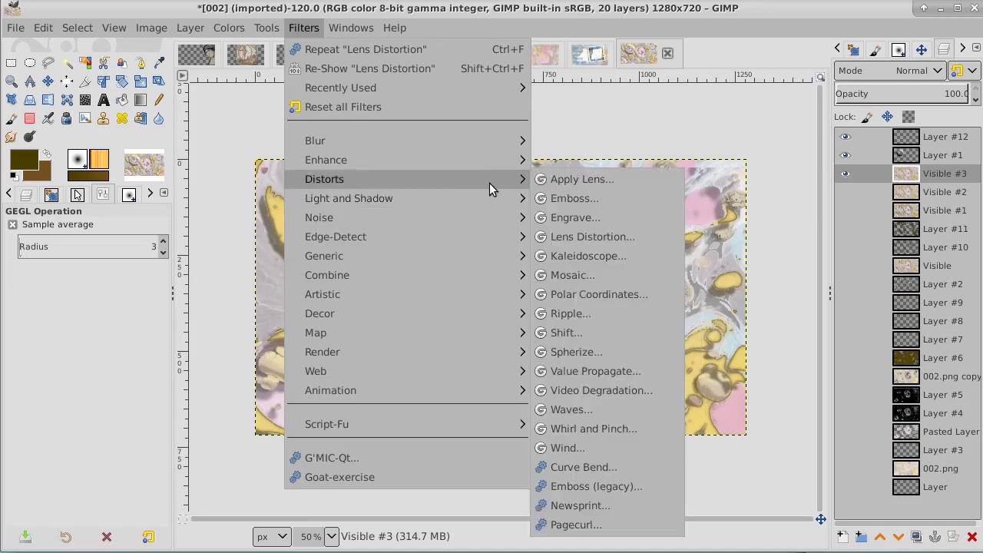
left_click(591, 237)
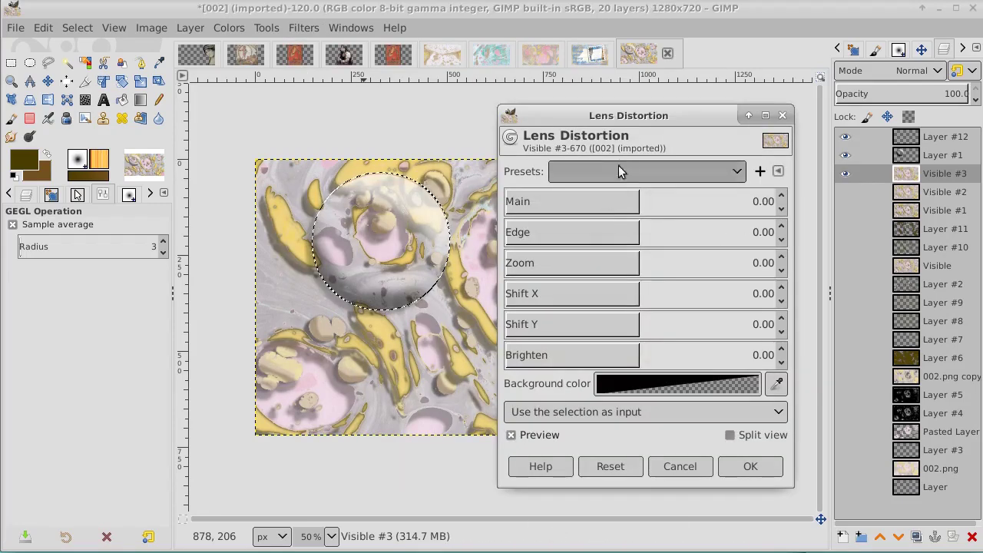
left_click_drag(630, 117, 687, 99)
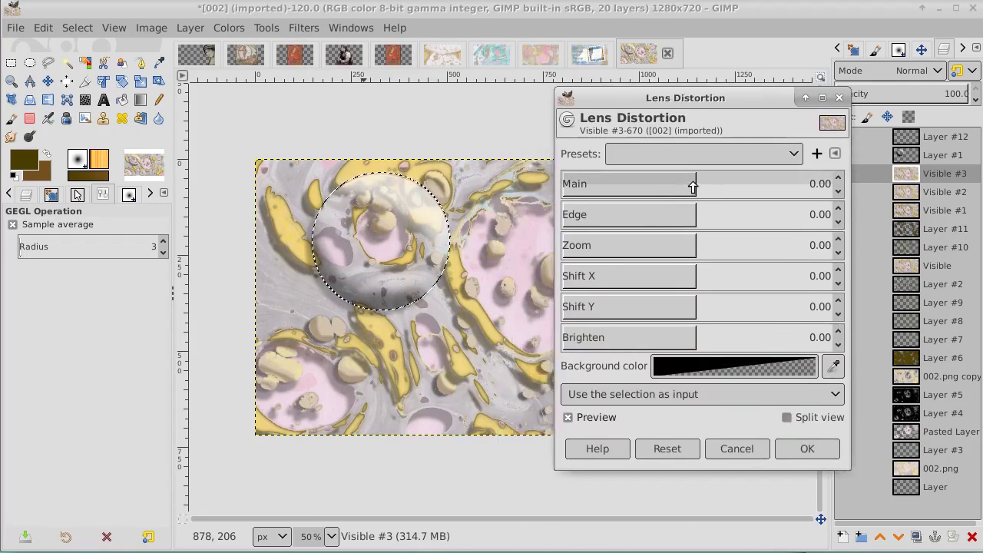
mouse_move(693, 187)
left_mouse_down()
mouse_move(740, 186)
mouse_move(686, 185)
left_mouse_up()
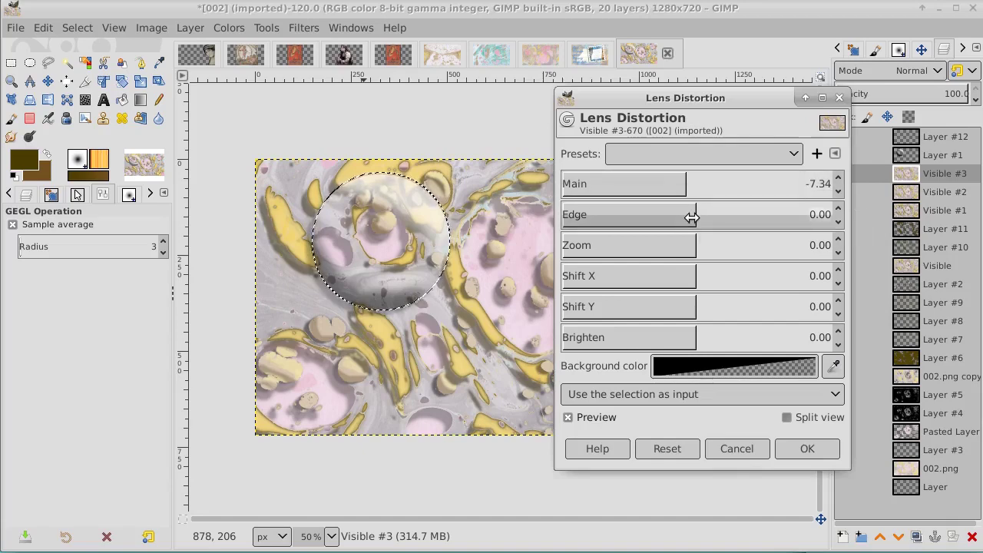
left_click_drag(692, 217, 763, 221)
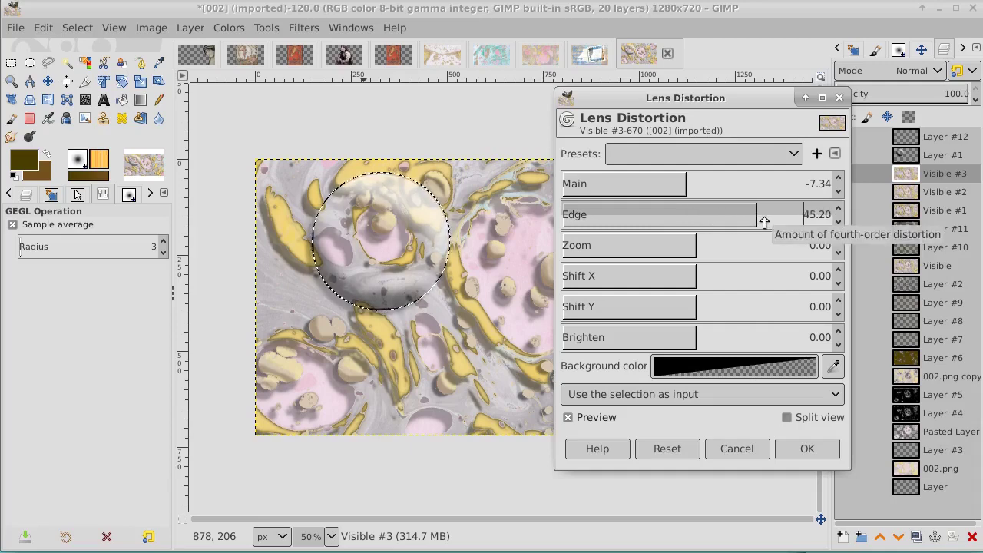
left_click_drag(764, 222, 765, 218)
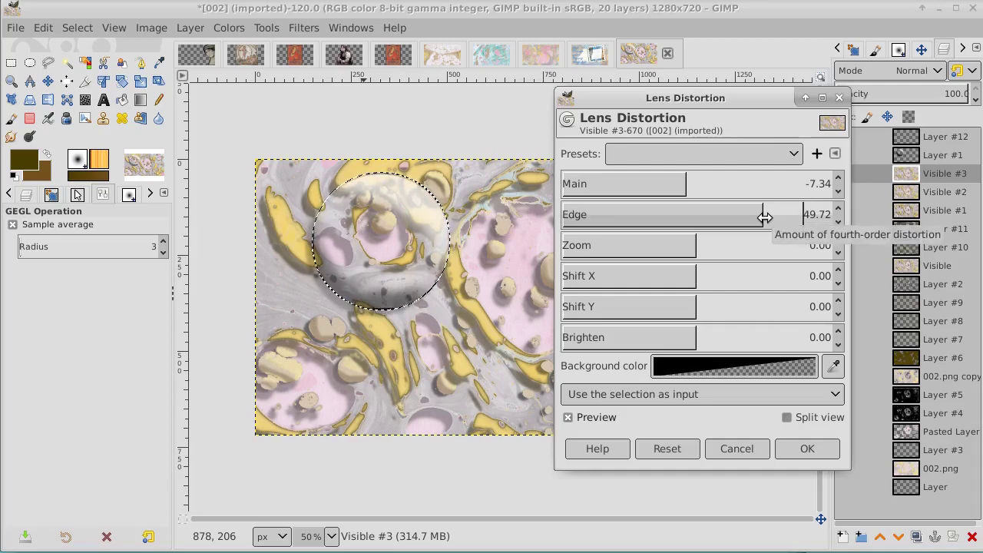
left_click(690, 246)
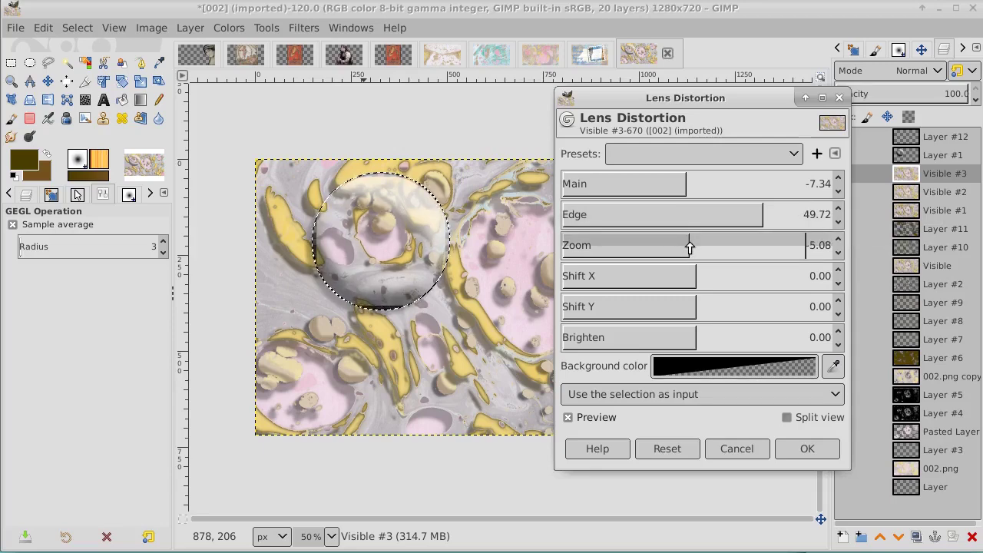
mouse_move(689, 247)
left_mouse_down()
mouse_move(711, 247)
mouse_move(670, 246)
left_mouse_up()
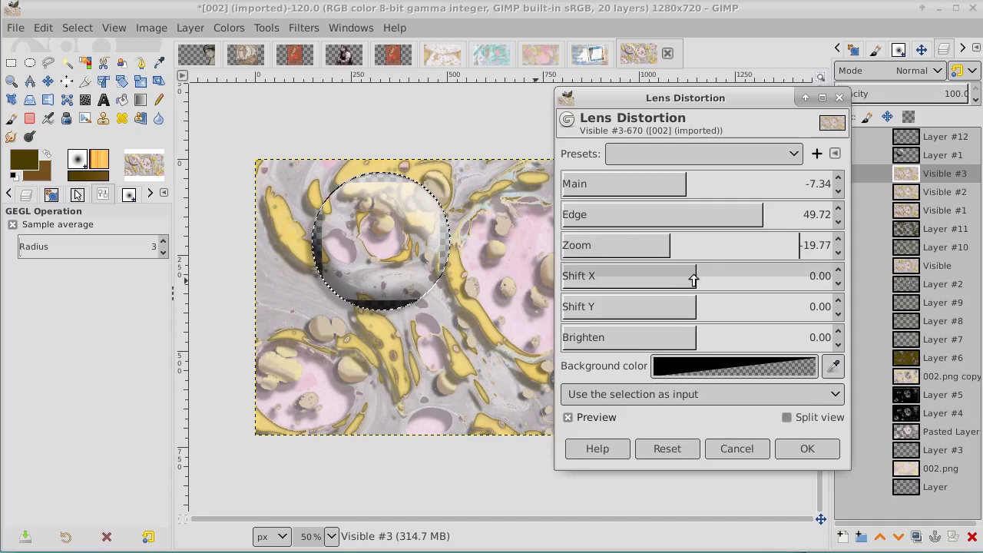
mouse_move(694, 276)
left_mouse_down()
mouse_move(726, 279)
mouse_move(674, 273)
left_mouse_up()
mouse_move(693, 305)
left_mouse_down()
mouse_move(726, 305)
mouse_move(683, 304)
left_mouse_up()
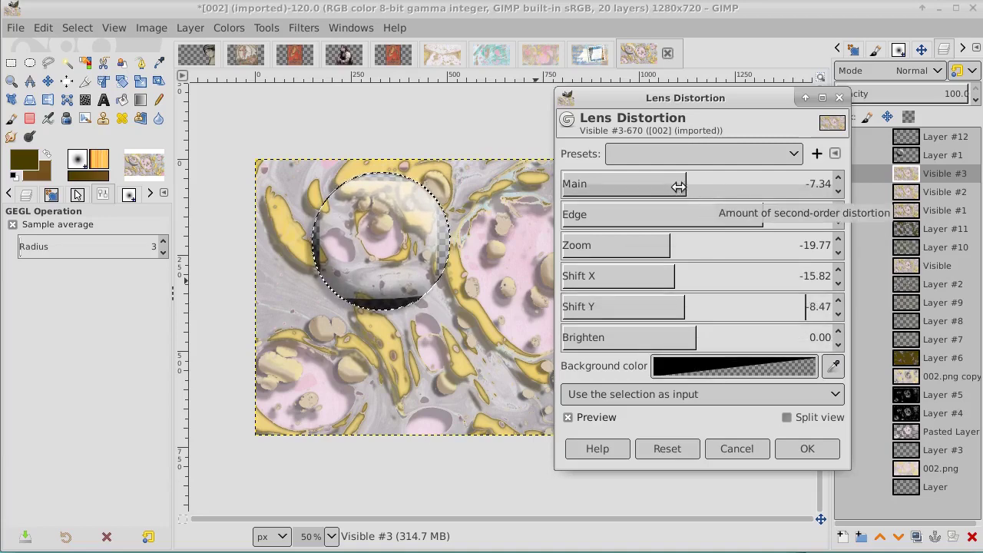
left_click_drag(686, 185, 869, 208)
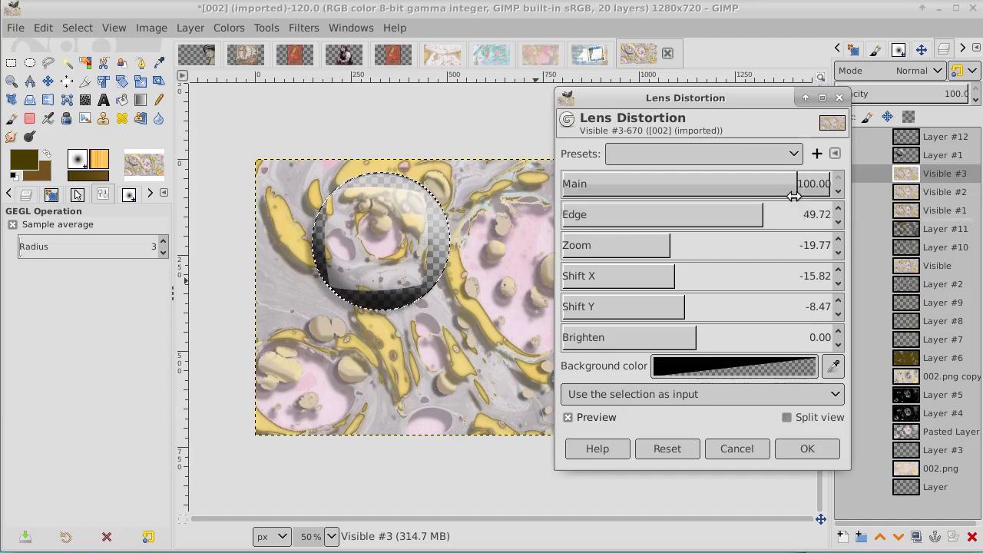
left_click_drag(803, 184, 824, 185)
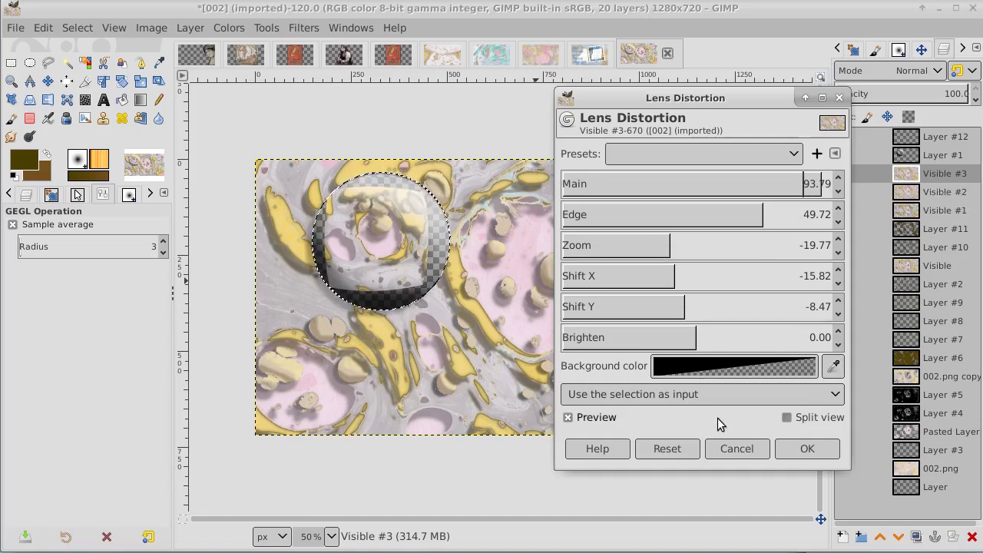
Step: Discard the lens distortion and set up Spherize with lower curvature and amount, angle of view 144.92
left_click(733, 449)
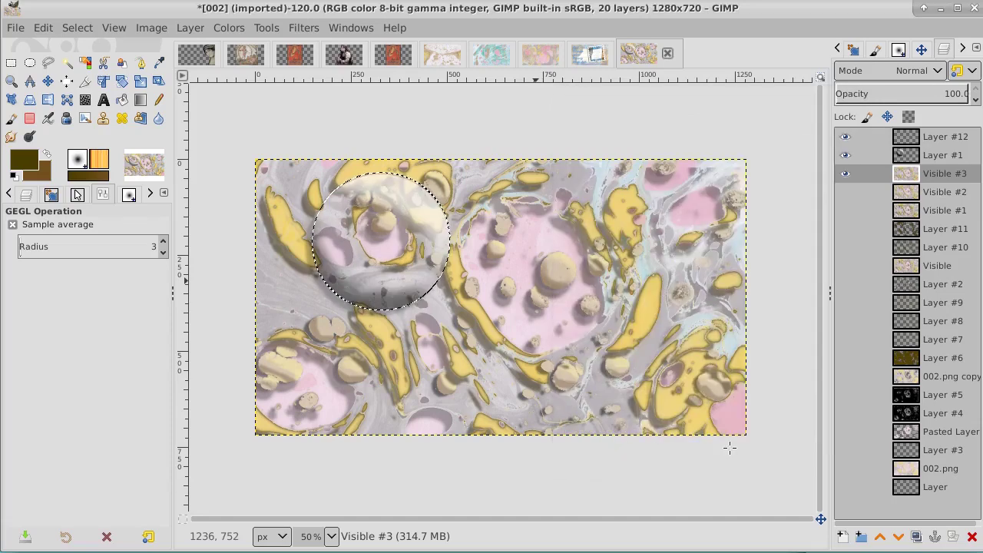
left_click(301, 29)
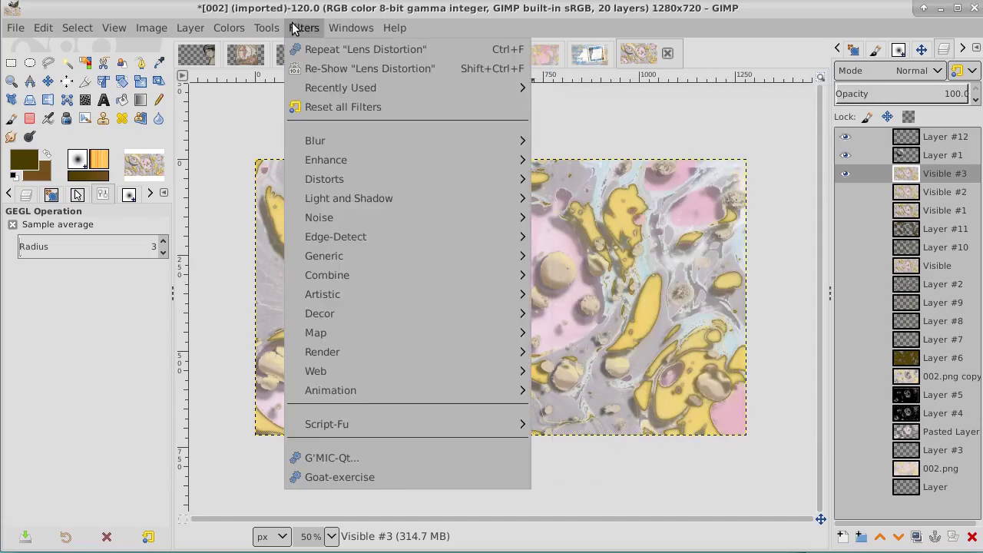
mouse_move(361, 177)
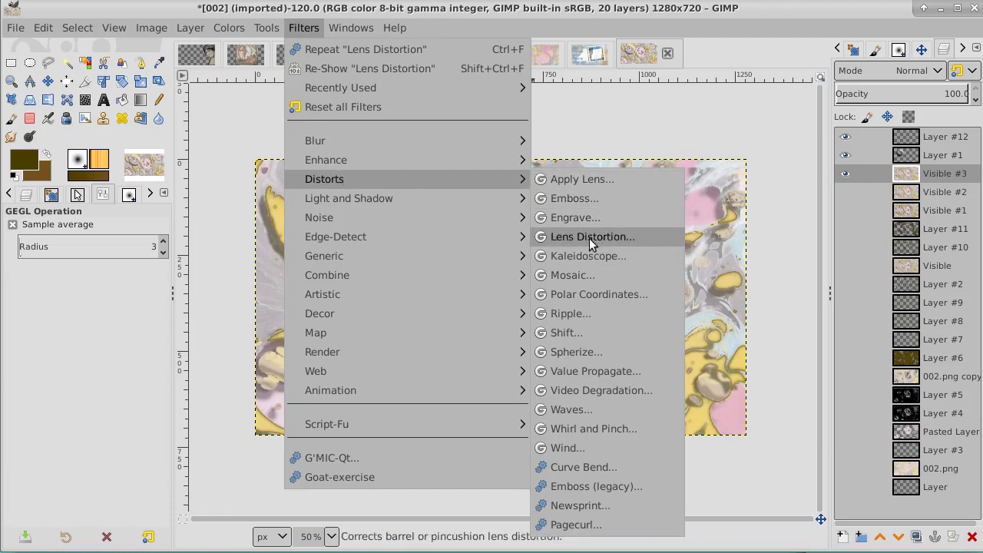
left_click(571, 352)
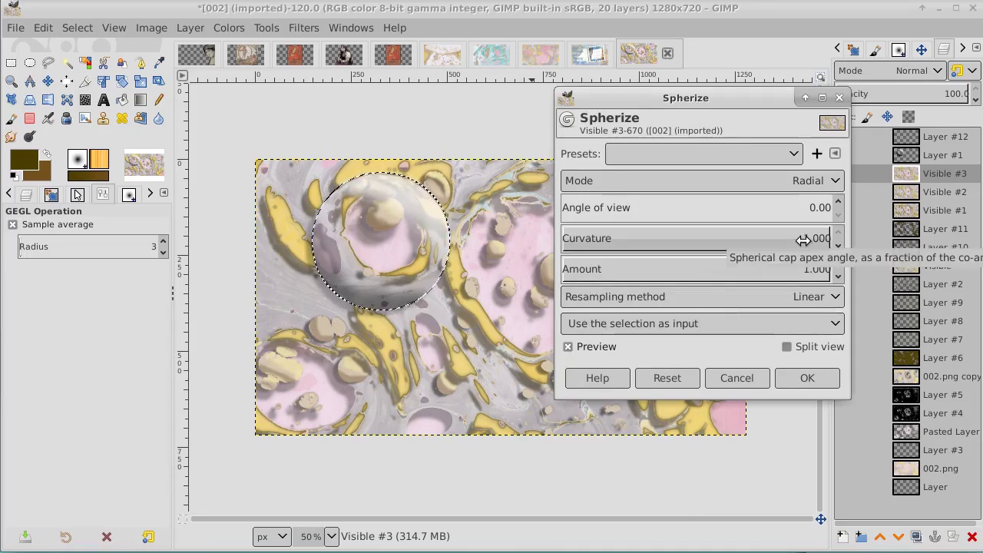
left_click_drag(802, 239, 838, 237)
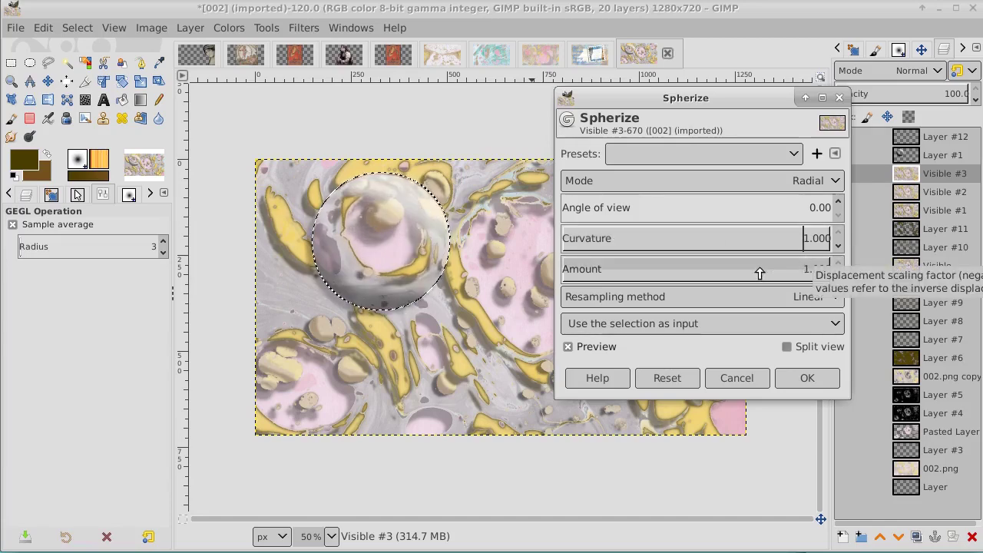
left_click_drag(759, 268, 827, 269)
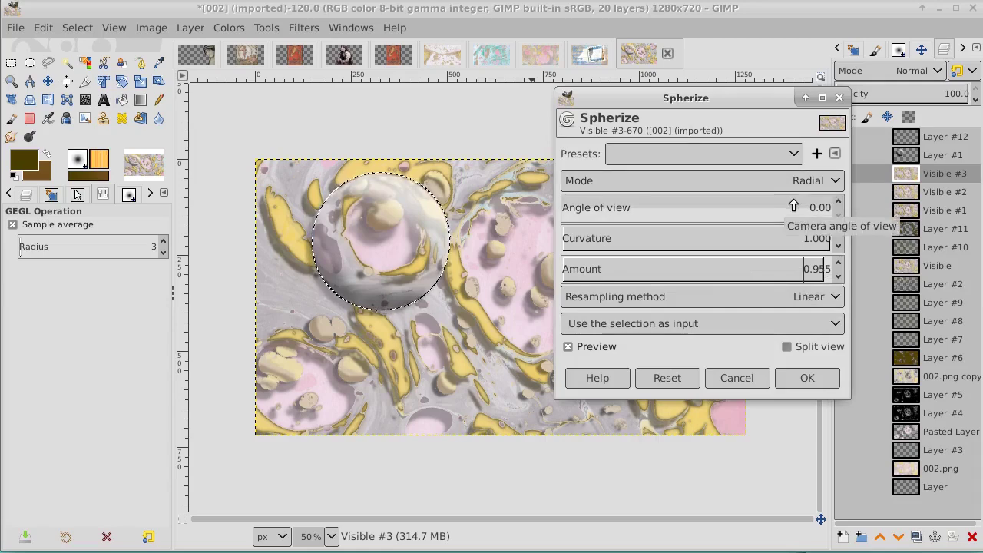
mouse_move(793, 206)
left_mouse_down()
mouse_move(755, 204)
mouse_move(780, 207)
left_mouse_up()
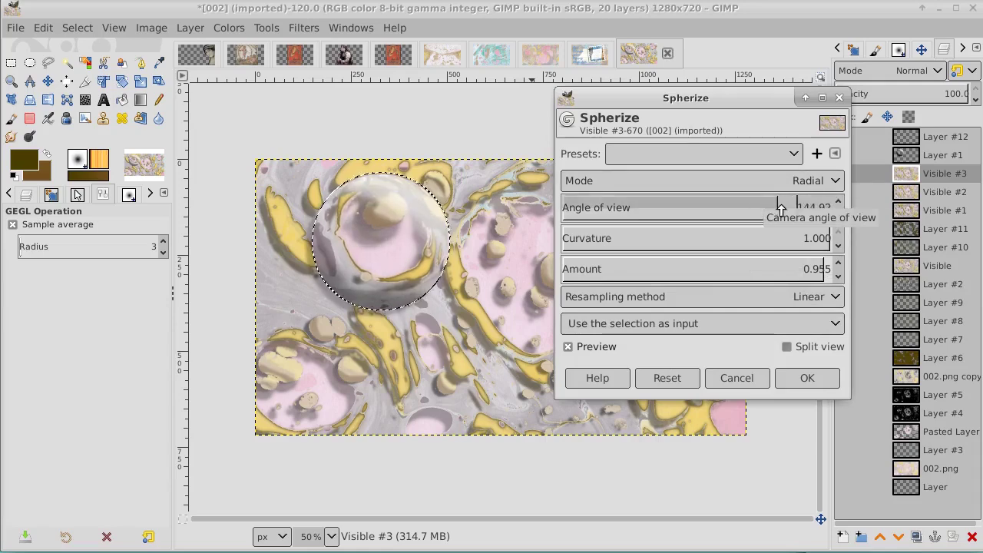
Step: Apply the spherize inside the circle and confirm Layer #1's glossy shading shows over it
left_click(801, 377)
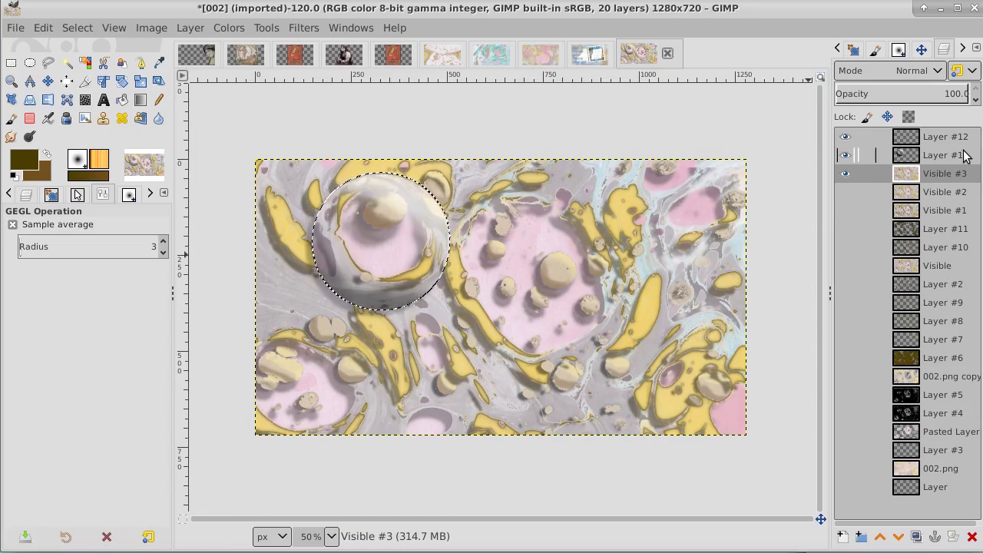
left_click(846, 156)
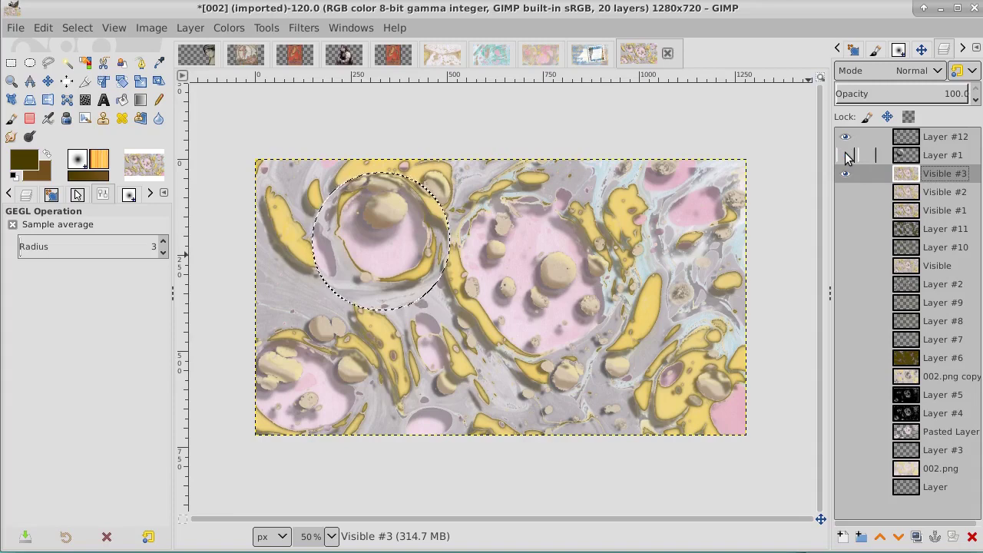
left_click(845, 156)
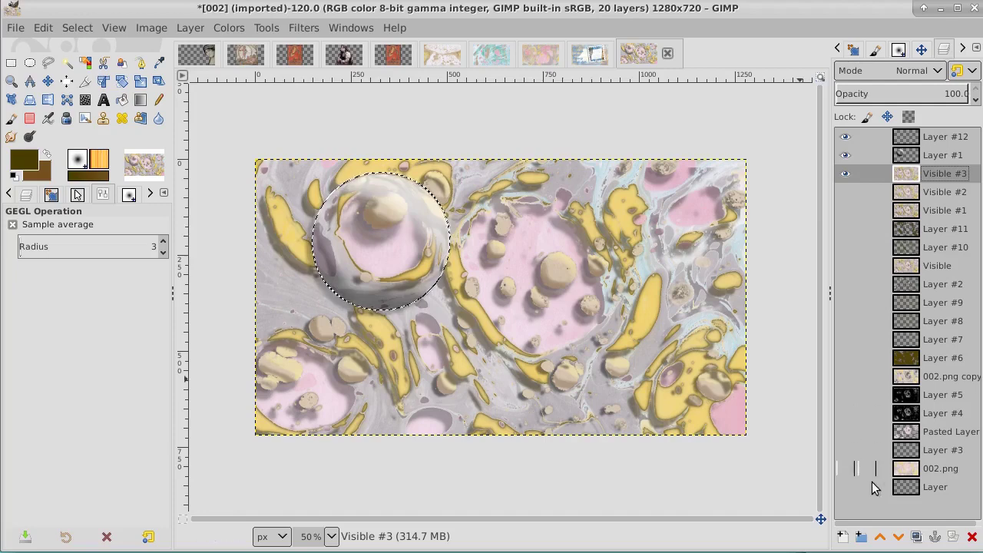
Step: Add a transparent Layer #13 and bucket-fill the circle selection with dark olive
left_click(842, 536)
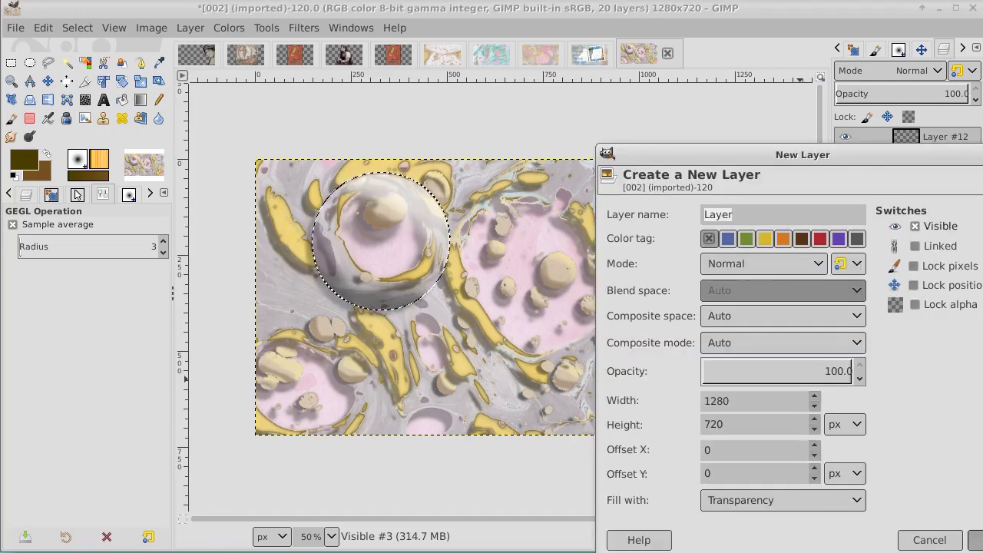
left_click(974, 540)
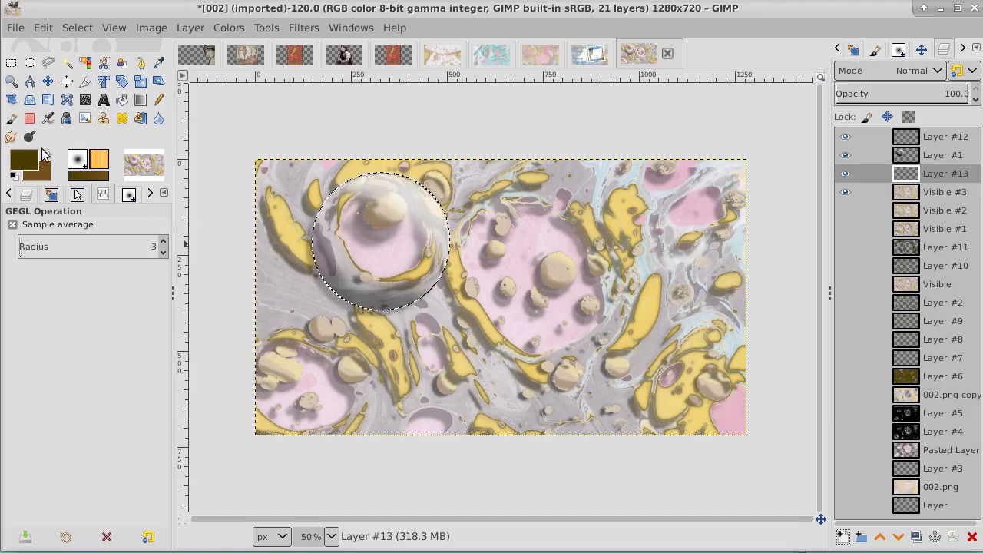
left_click(122, 100)
left_click(390, 231)
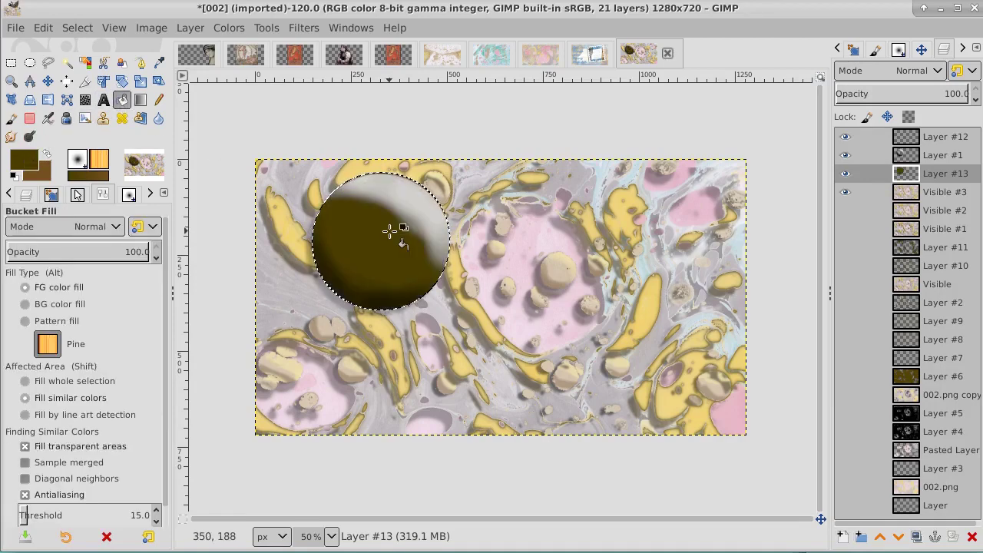
Step: Clear the selection and duplicate the dark circle layer as Layer #14
left_click(79, 27)
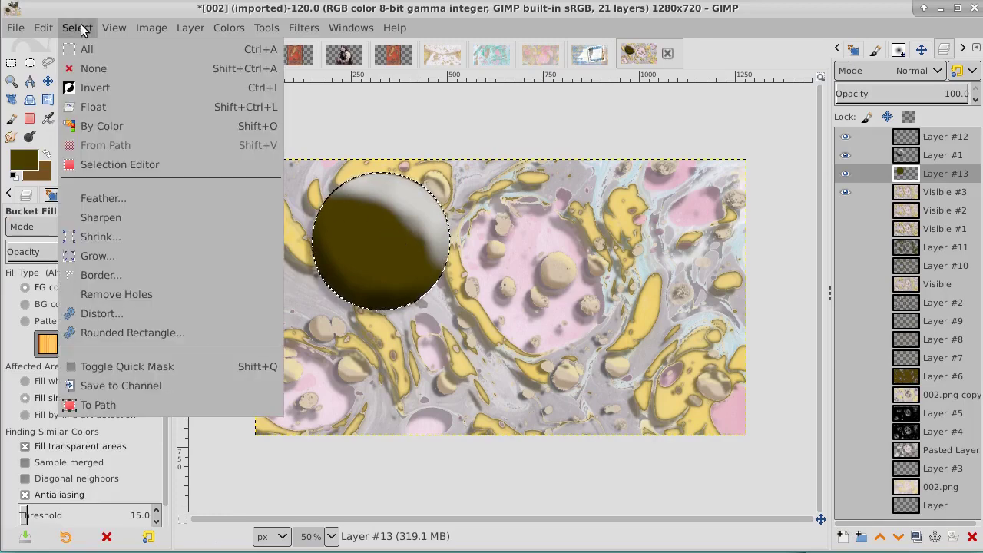
left_click(95, 68)
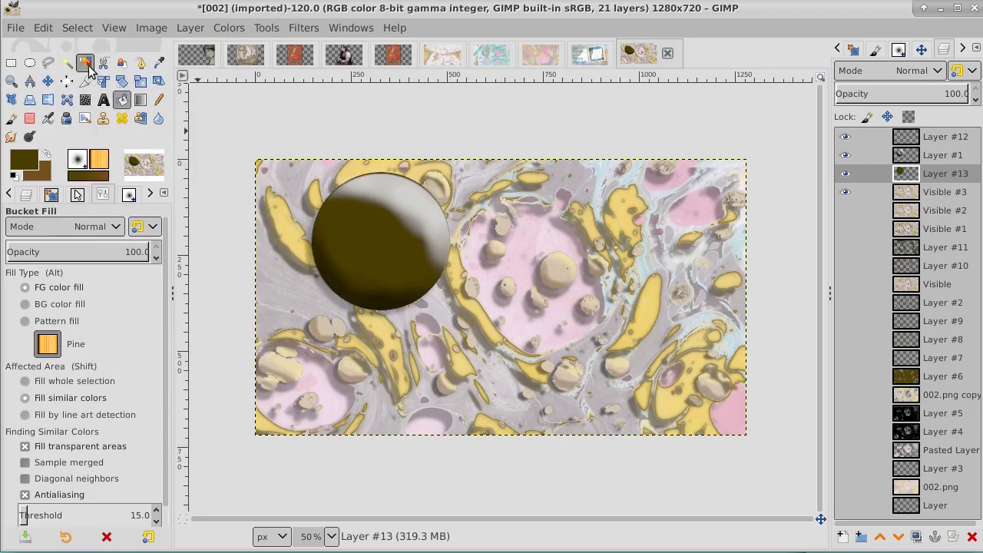
left_click(916, 537)
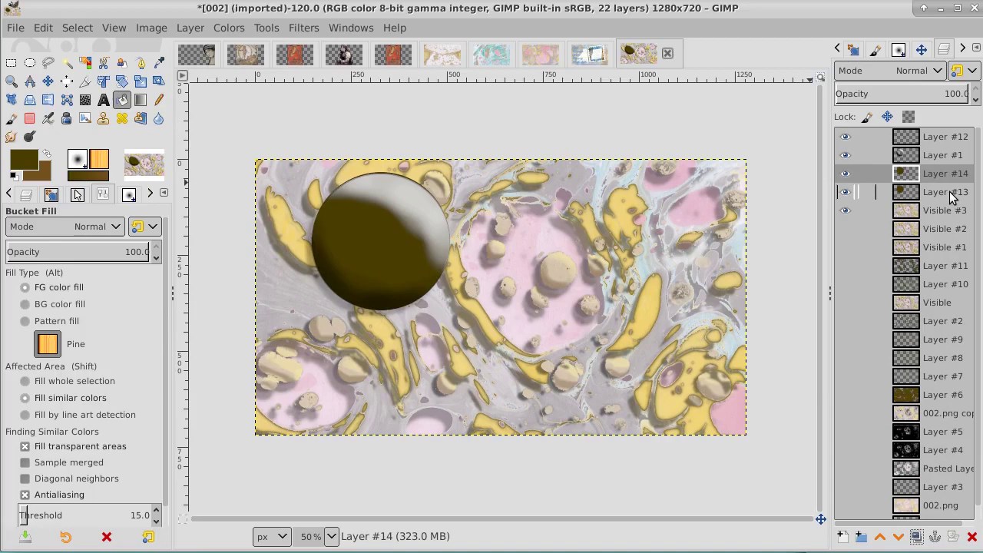
Step: Offset Layer #13's dark circle slightly left and down from its Layer #14 duplicate
left_click(846, 192)
left_click(845, 174)
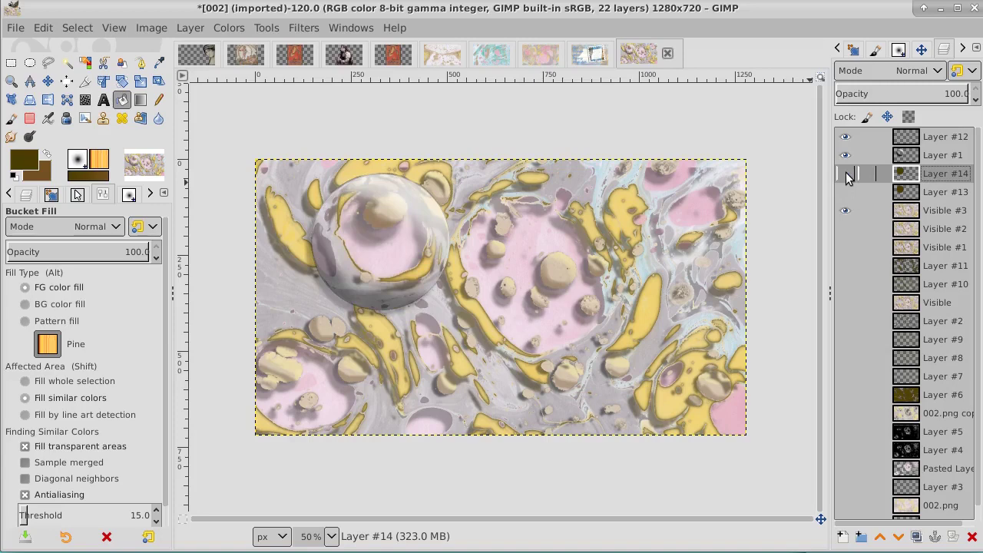
left_click(846, 175)
left_click(934, 189)
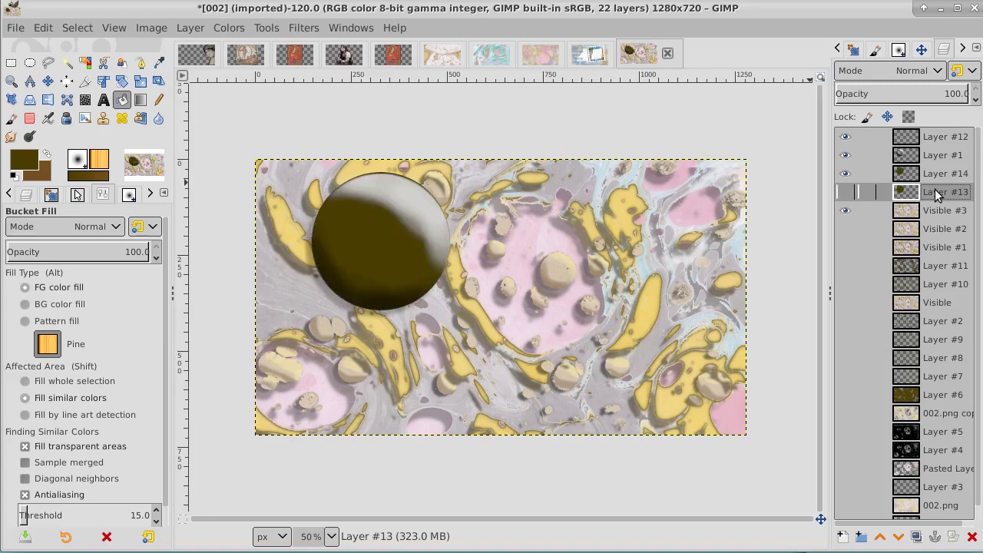
left_click(47, 81)
left_click_drag(361, 204, 356, 212)
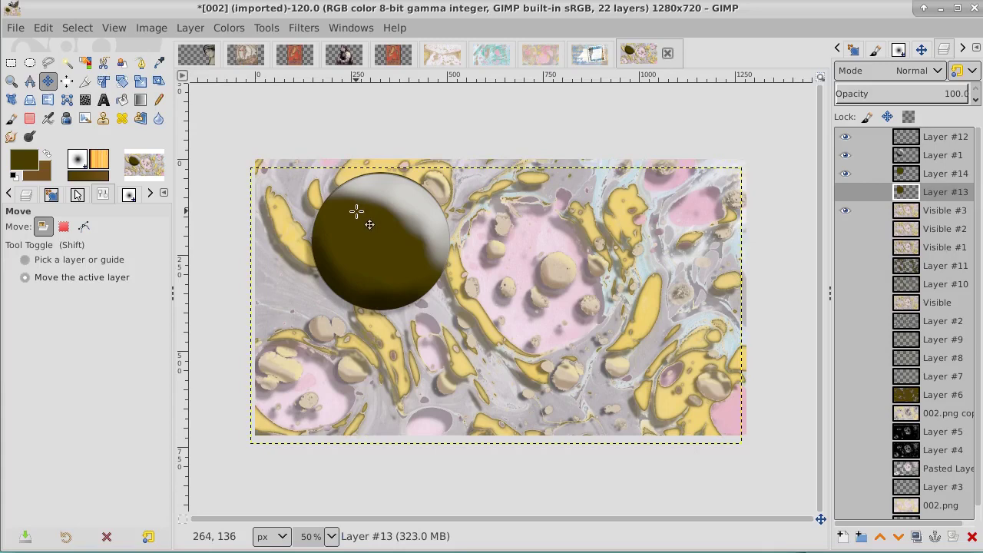
left_click(39, 28)
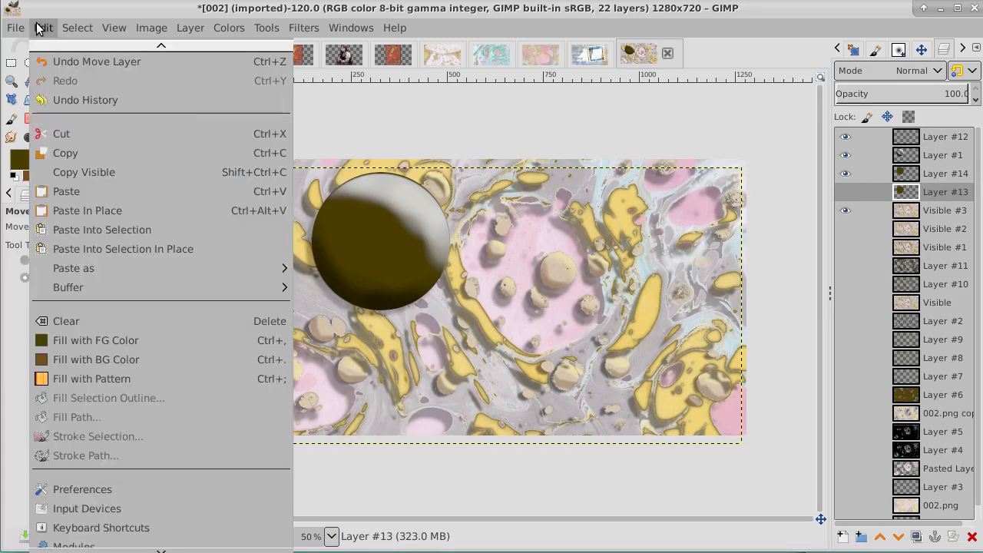
mouse_move(78, 27)
left_click(846, 194)
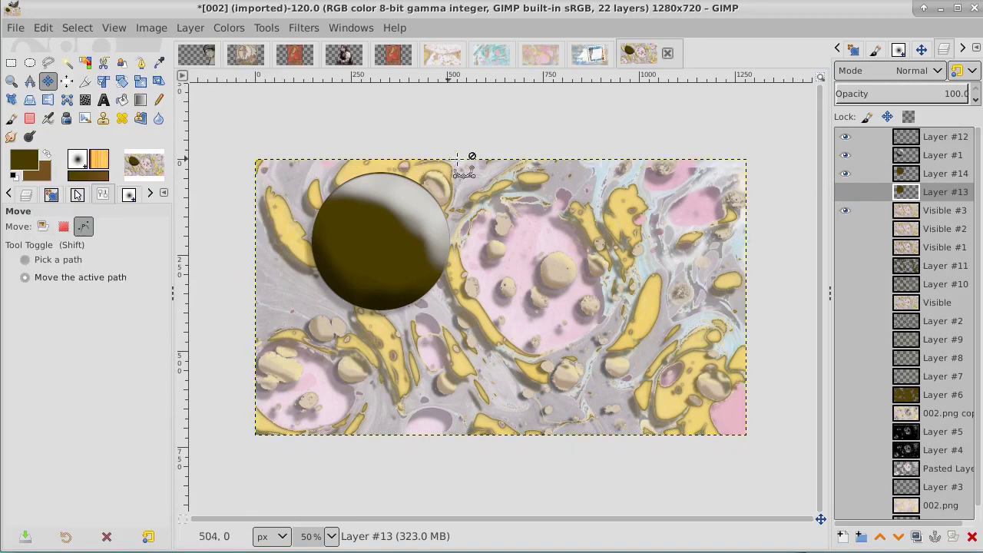
left_click(845, 191)
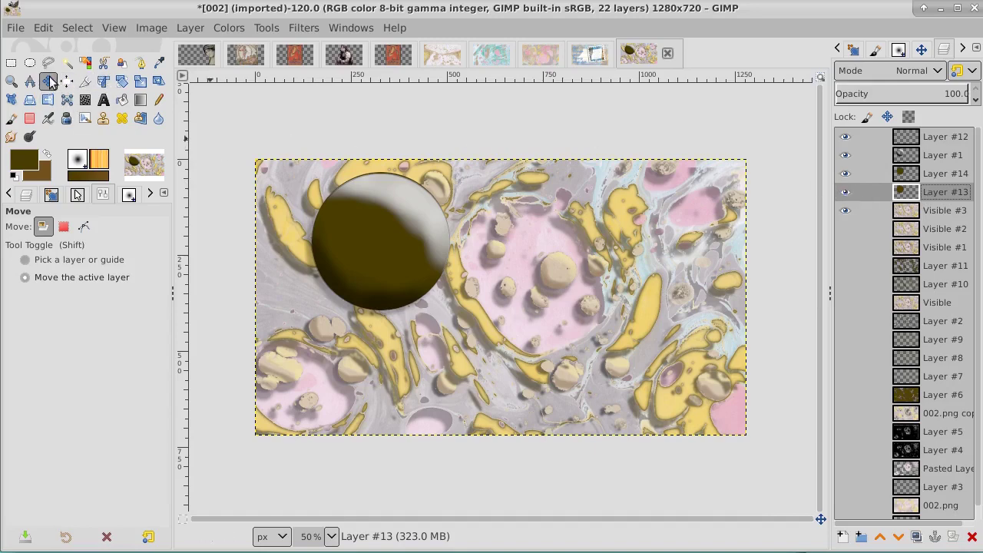
left_click_drag(393, 218, 384, 228)
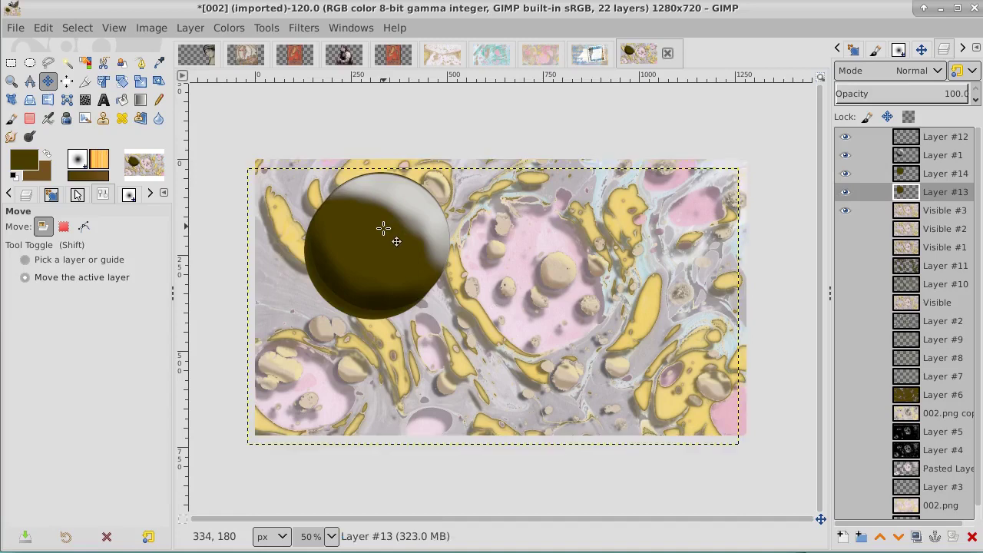
Step: Resize Layer #13's boundary to the full image size
right_click(946, 194)
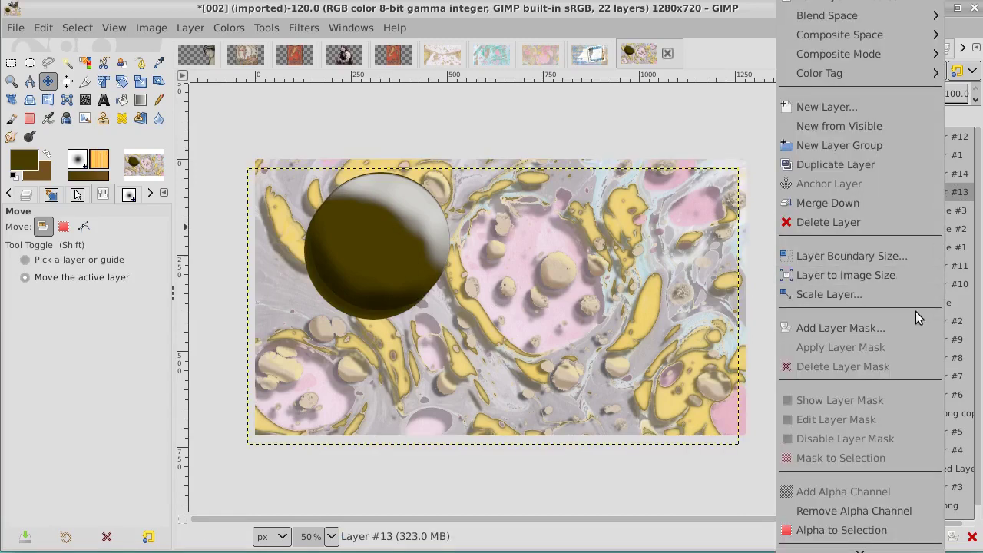
left_click(916, 280)
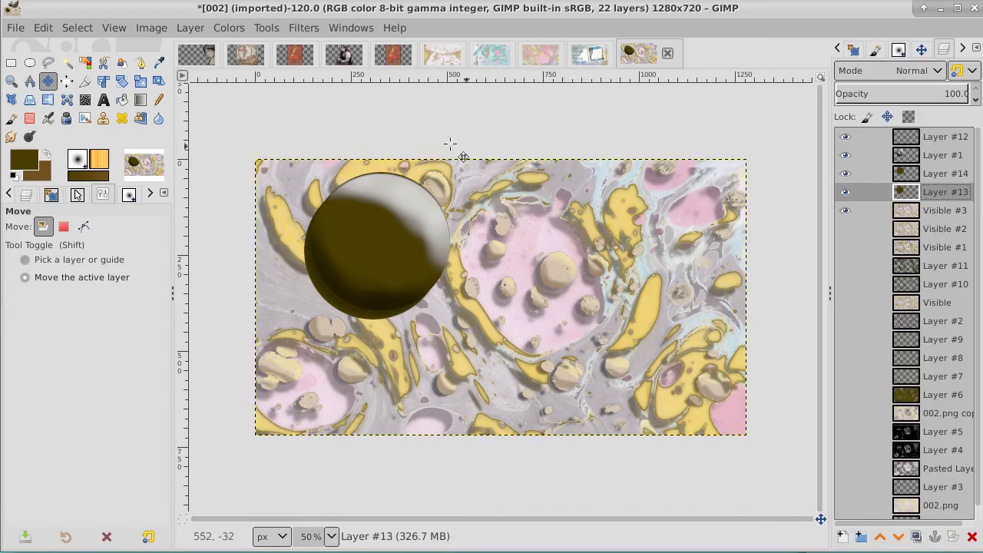
left_click(304, 27)
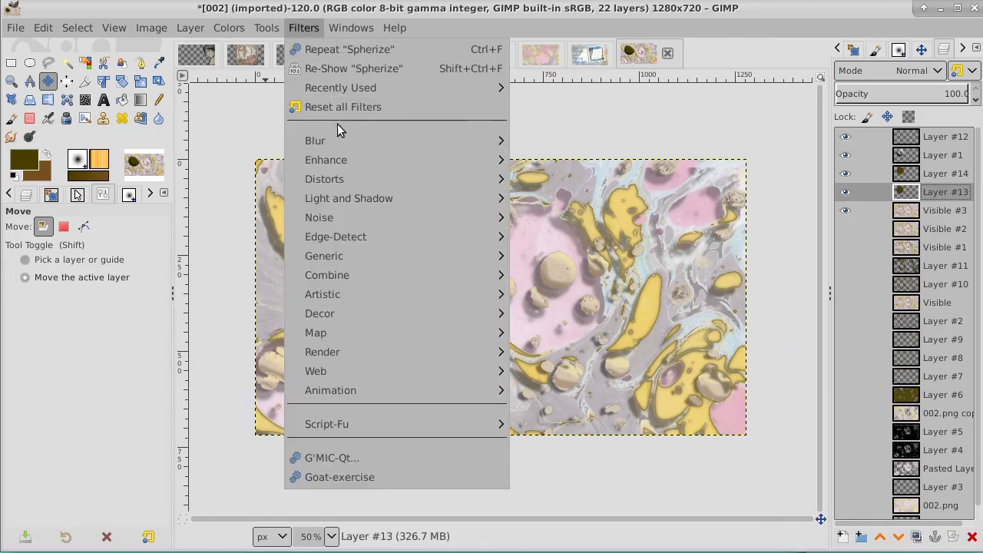
Step: Blur Layer #13 with a 4.50 Gaussian Blur
mouse_move(340, 141)
left_click(566, 142)
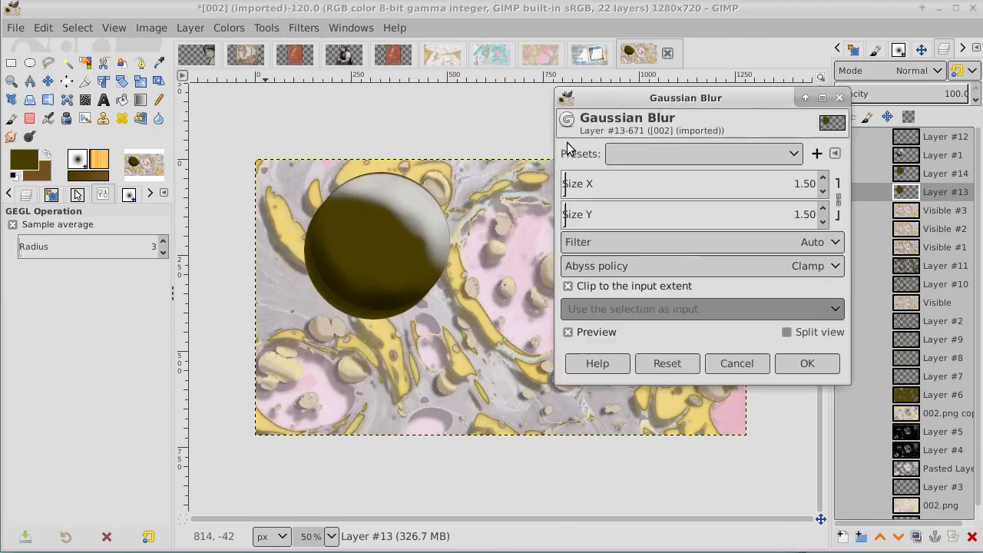
left_click(822, 178)
left_click(822, 178)
left_click(823, 178)
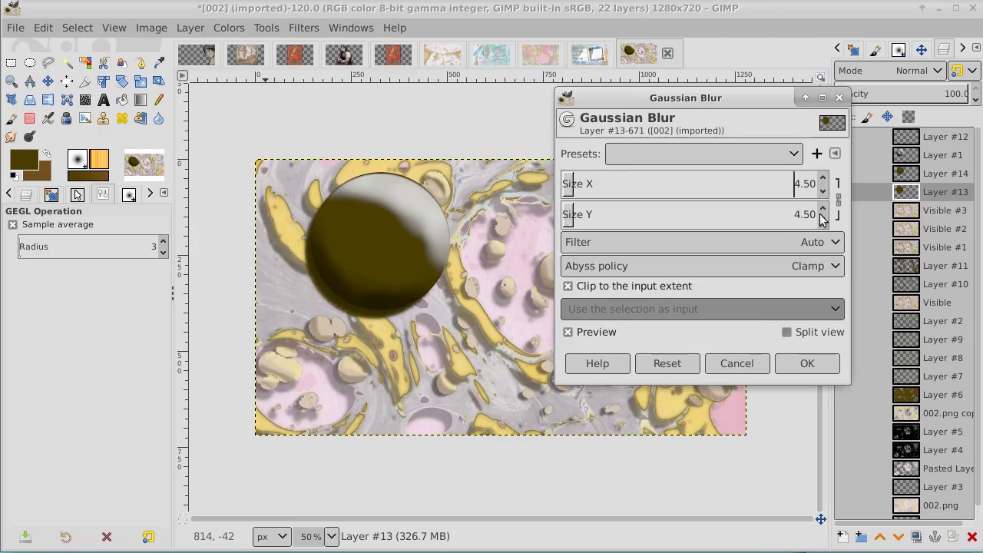
left_click(803, 366)
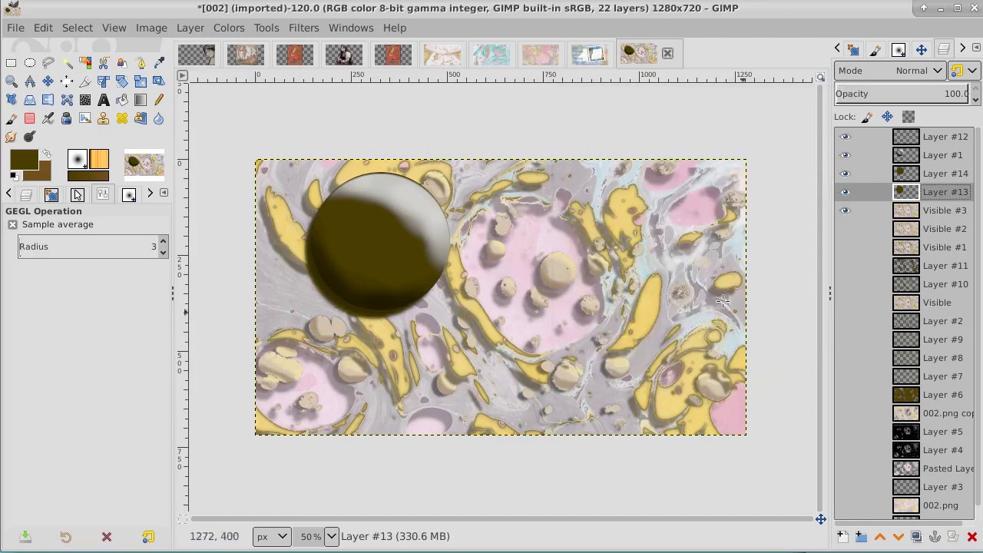
Step: Select Layer #14's circle by colour, hide Layer #14, and delete that area from Layer #13
left_click(68, 64)
left_click(85, 62)
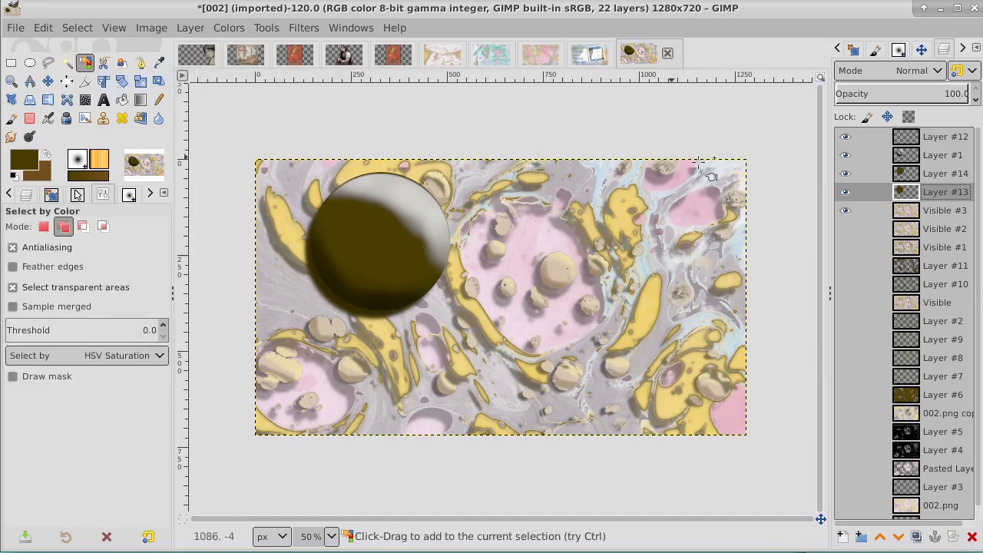
left_click(938, 175)
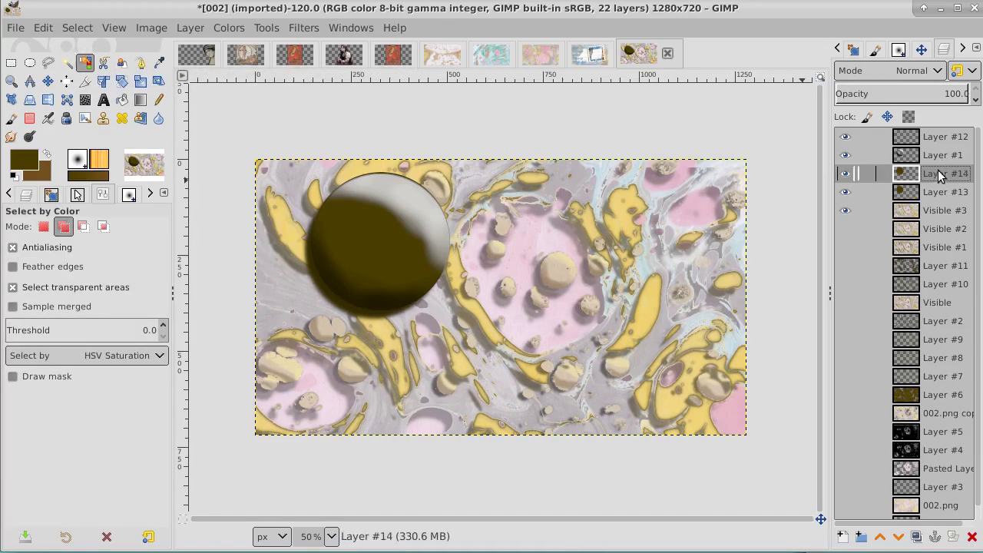
left_click(397, 212)
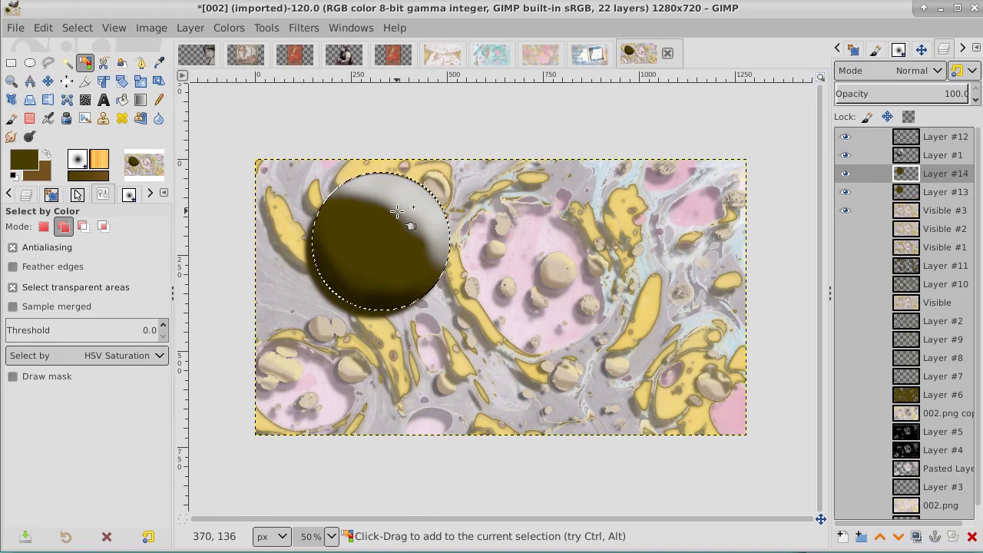
left_click(845, 175)
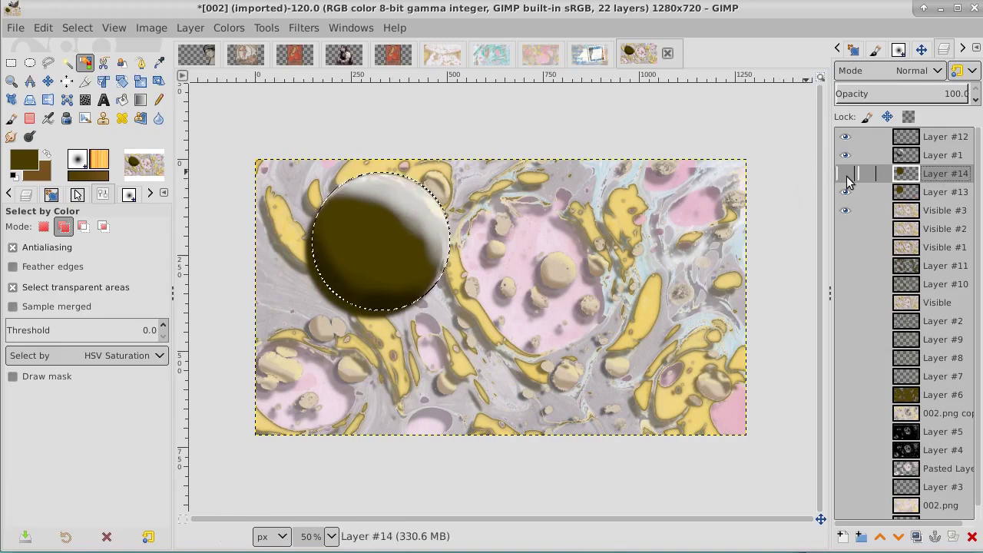
left_click(934, 195)
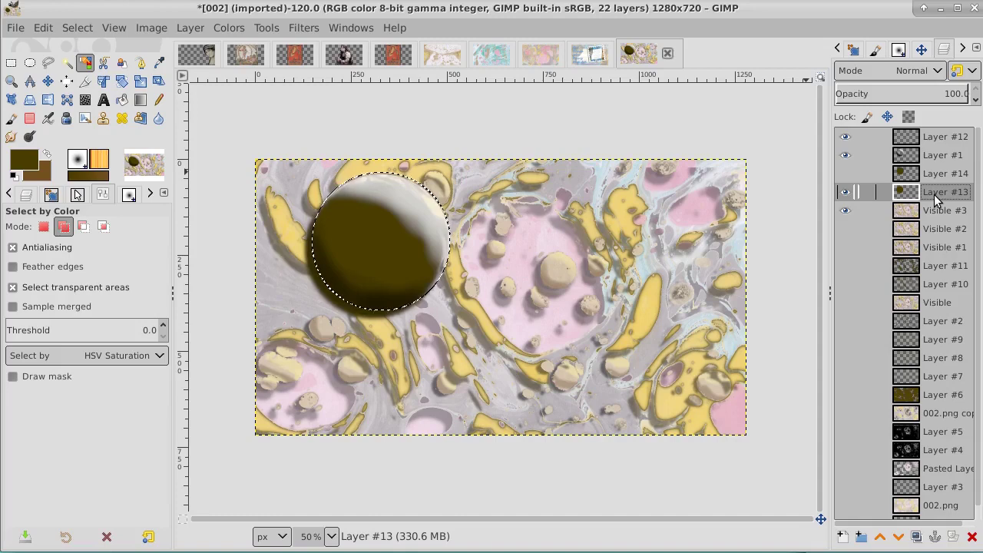
key("Delete")
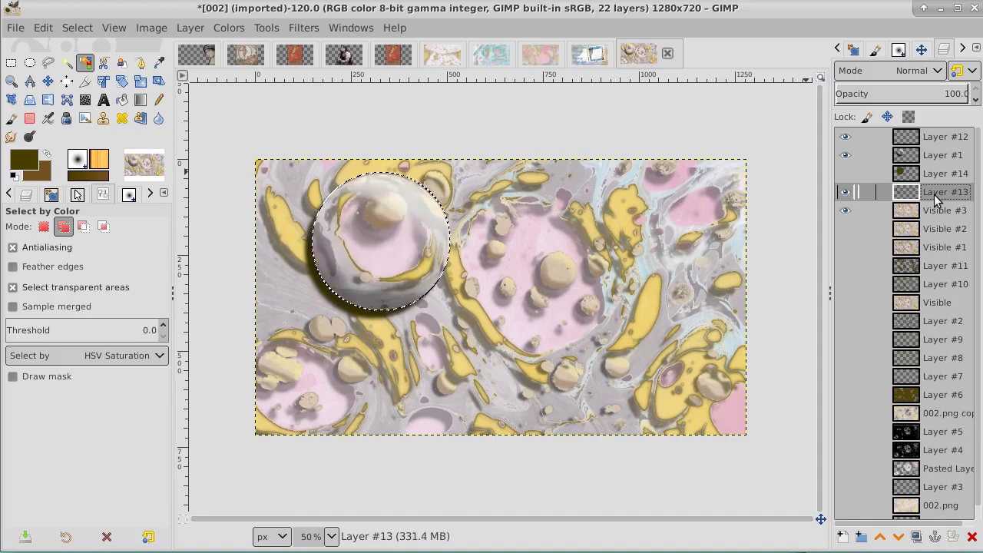
left_click(77, 27)
Step: Clear the selection, lower Layer #13 opacity to about 77.5, and merge Layer #1 down into it
left_click(92, 67)
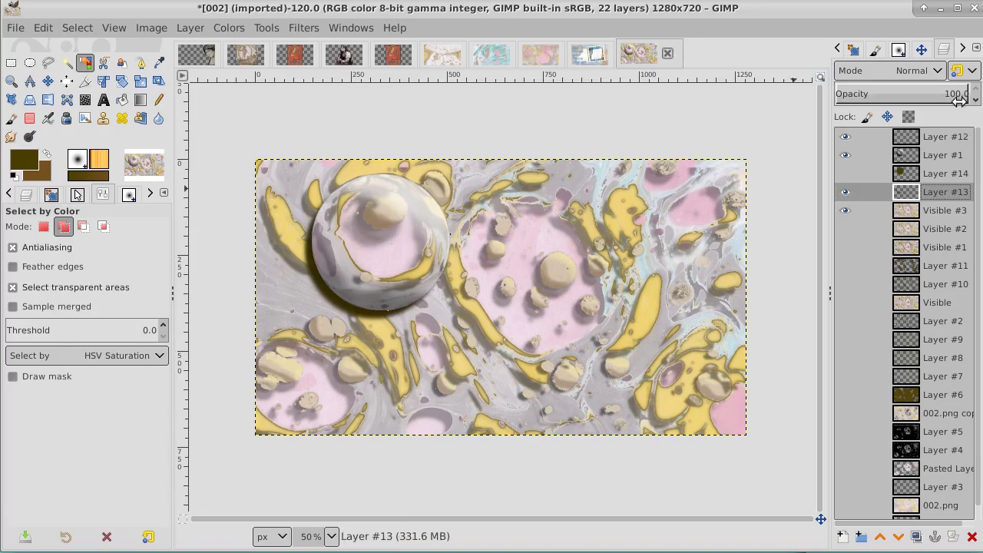
mouse_move(948, 93)
left_mouse_down()
mouse_move(904, 94)
mouse_move(936, 94)
left_mouse_up()
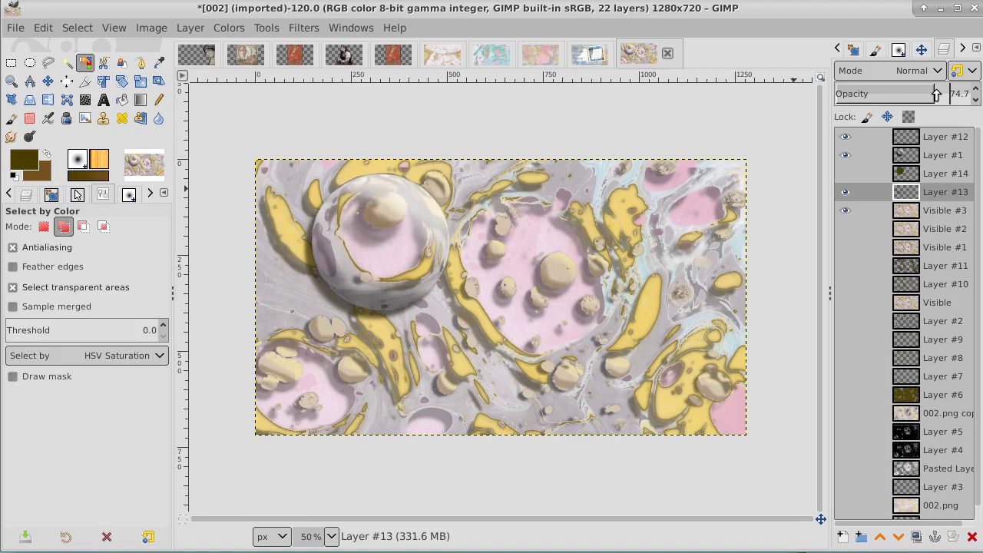
left_click(945, 157)
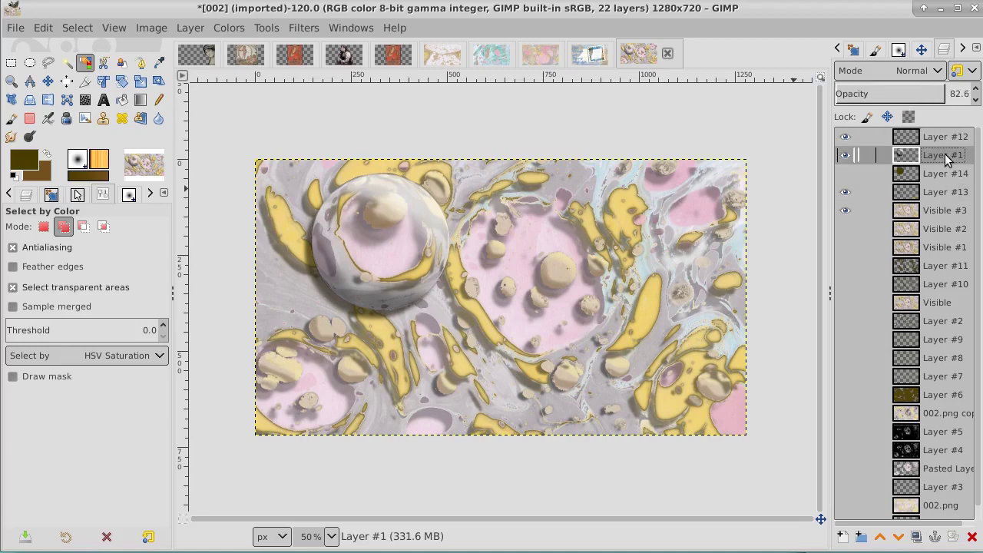
right_click(945, 158)
left_click(915, 192)
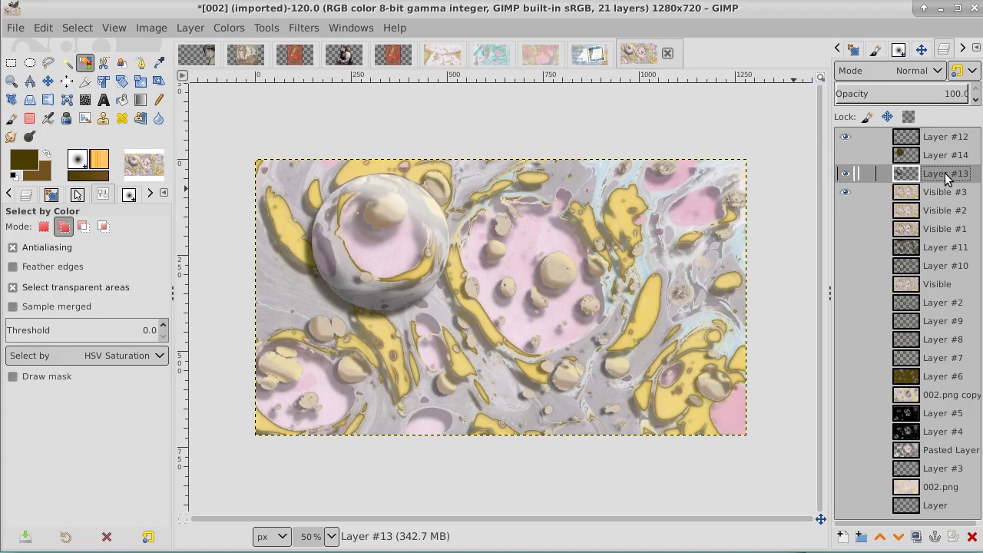
Step: Compare the image with Layer #13 hidden, then make Layer #12 the active layer
left_click(845, 175)
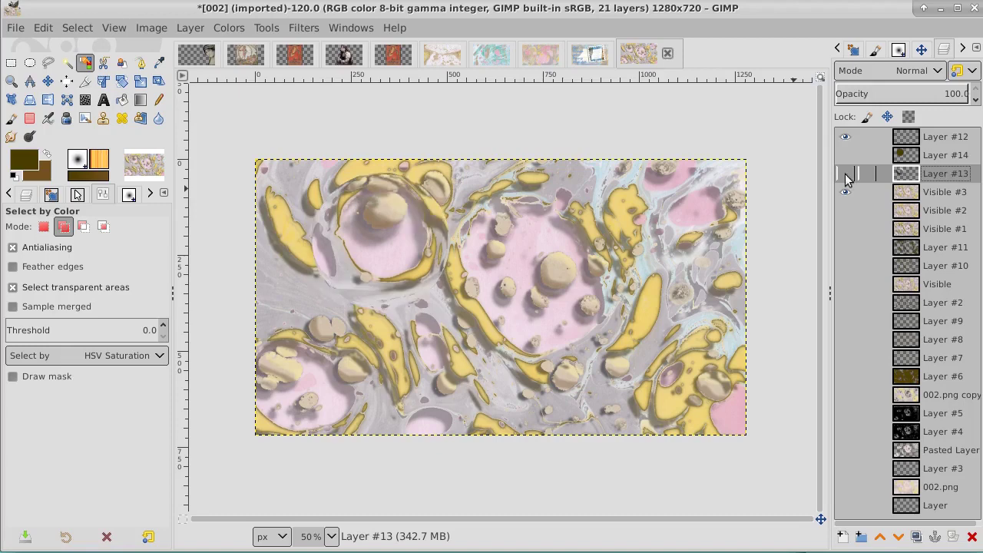
left_click(845, 175)
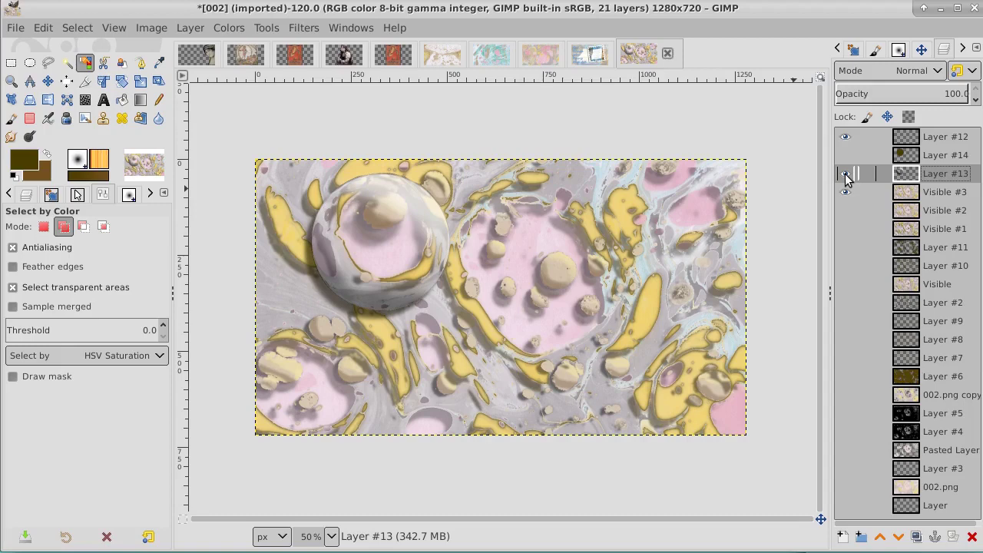
left_click(956, 136)
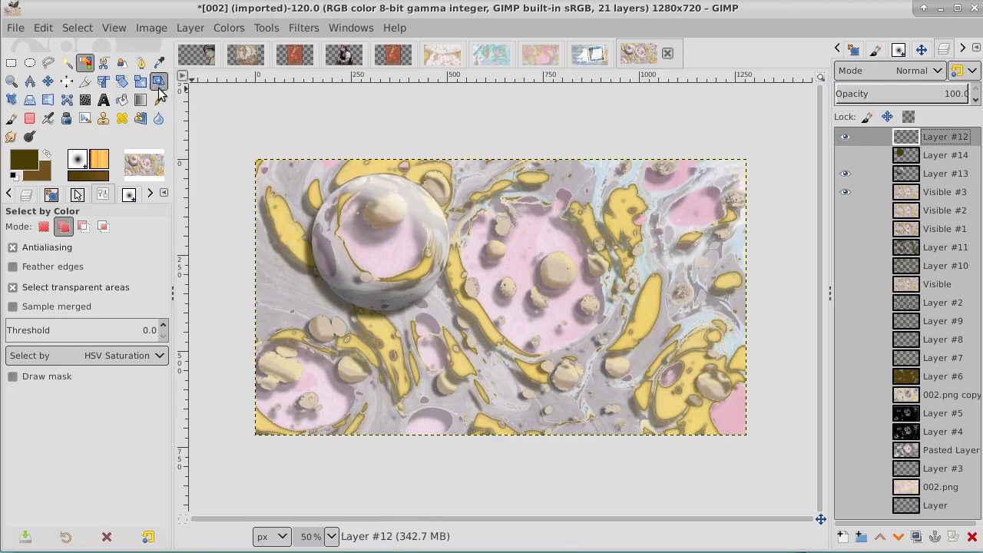
Step: Draw a crescent-shaped bezier path along the glass sphere's upper-right rim
left_click(139, 64)
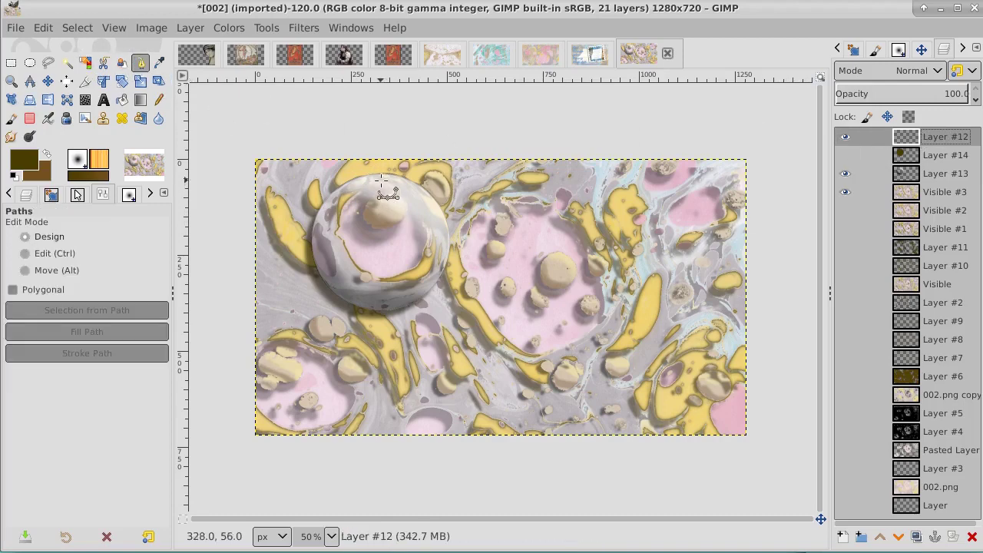
left_click(377, 183)
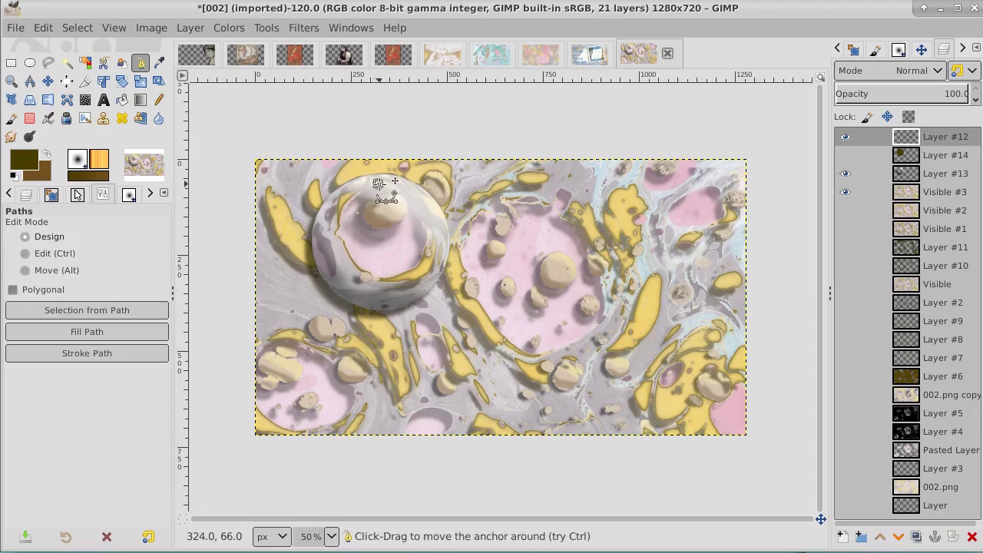
left_click_drag(372, 204, 358, 209)
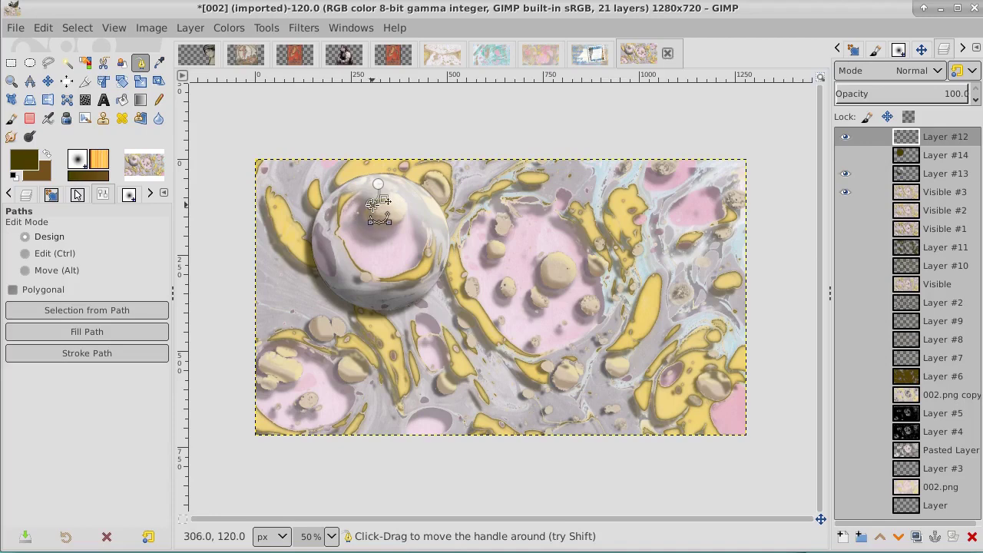
left_click(429, 244)
left_click_drag(429, 244, 444, 284)
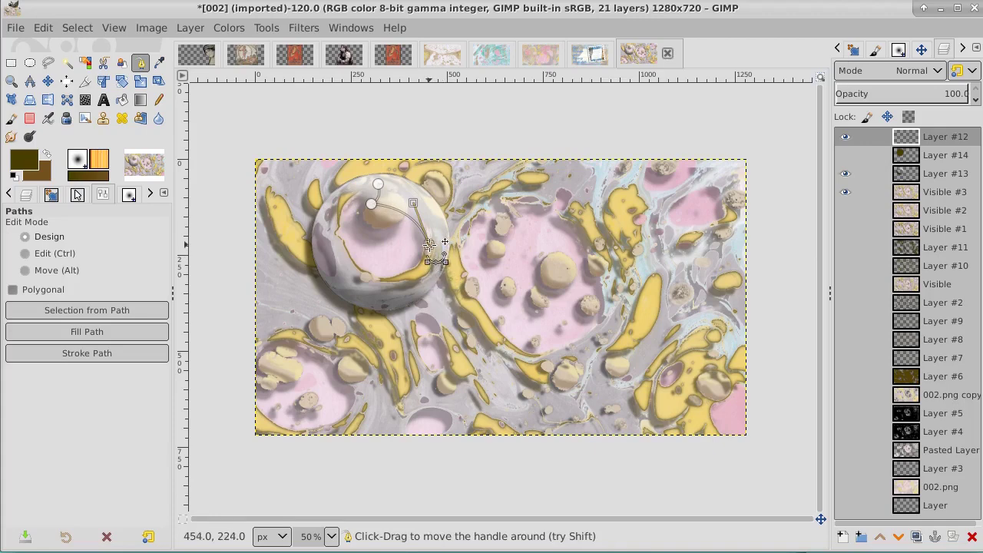
left_click(391, 185)
left_click_drag(391, 185, 351, 154)
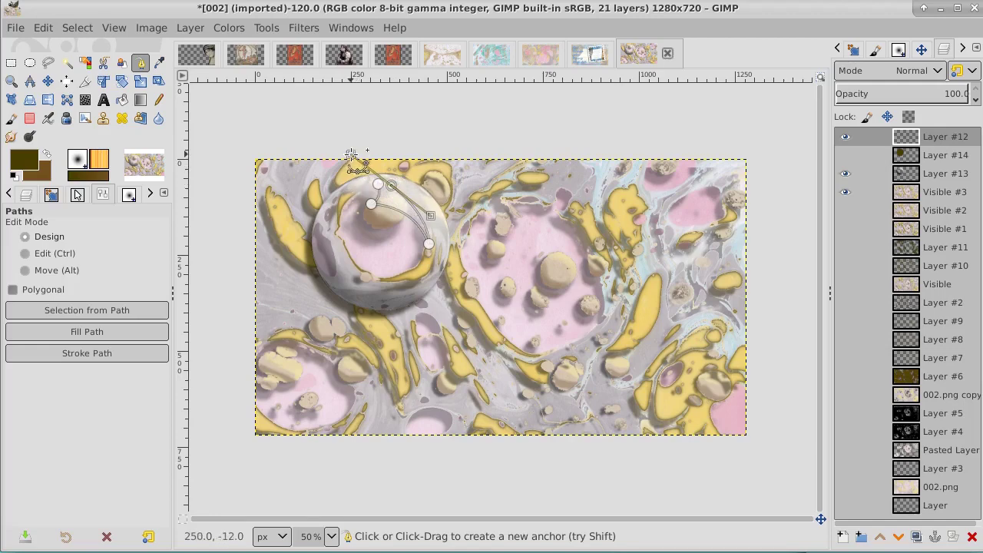
left_click_drag(350, 154, 390, 183)
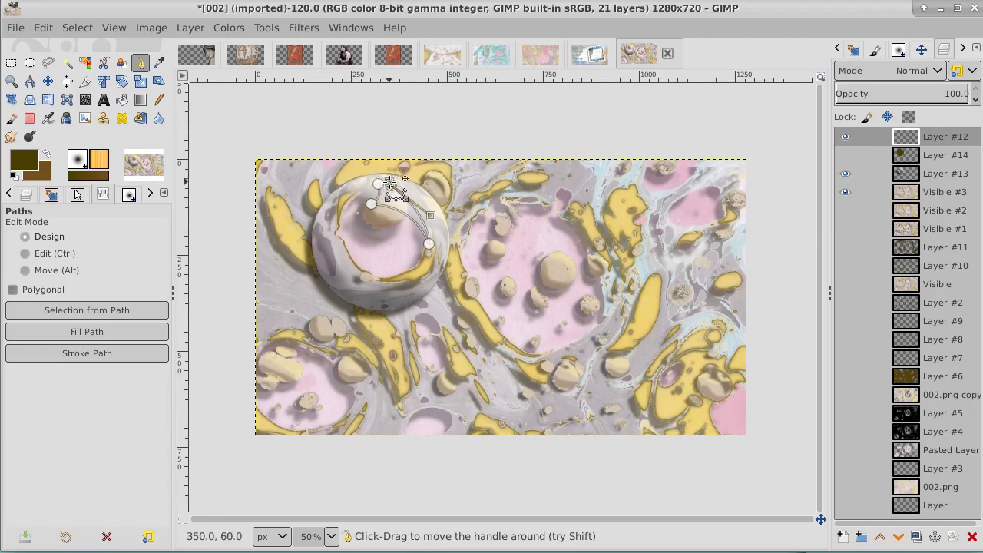
Step: Convert the crescent path to a selection and bucket-fill it black after resetting colours
left_click(76, 29)
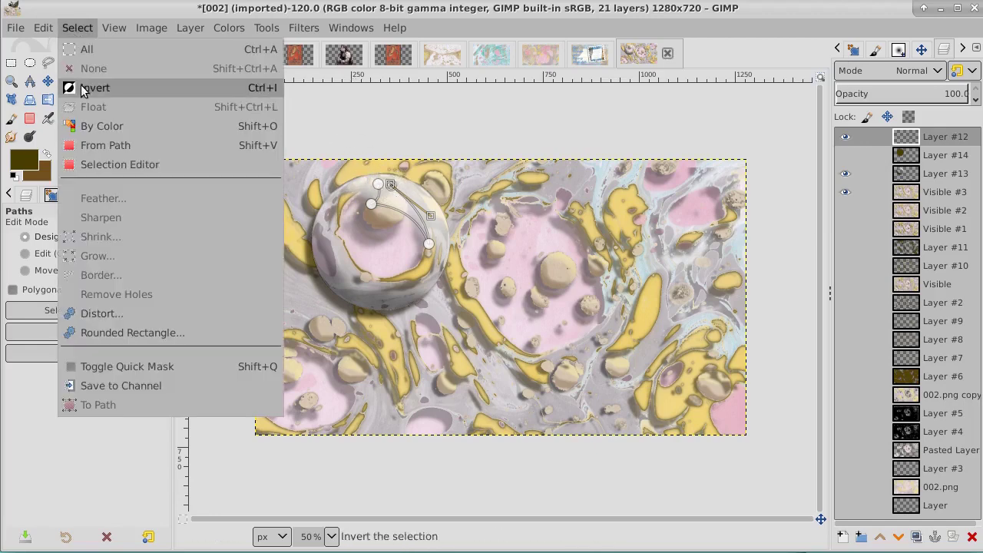
left_click(99, 147)
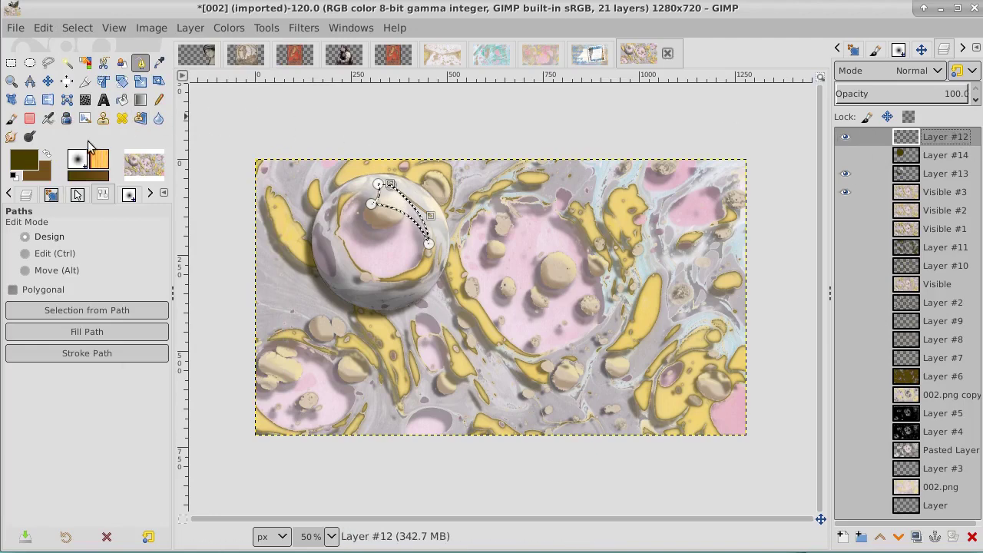
left_click(13, 179)
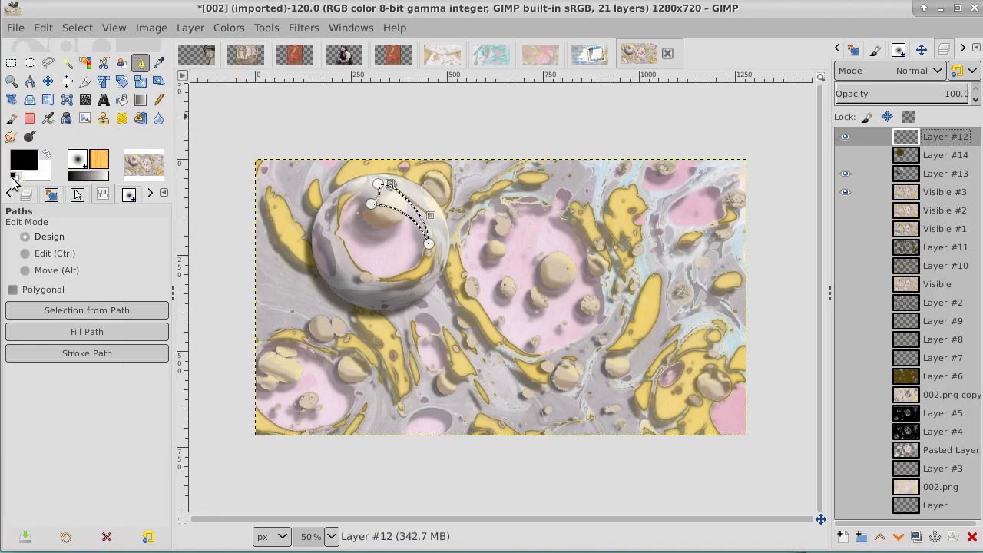
left_click(121, 99)
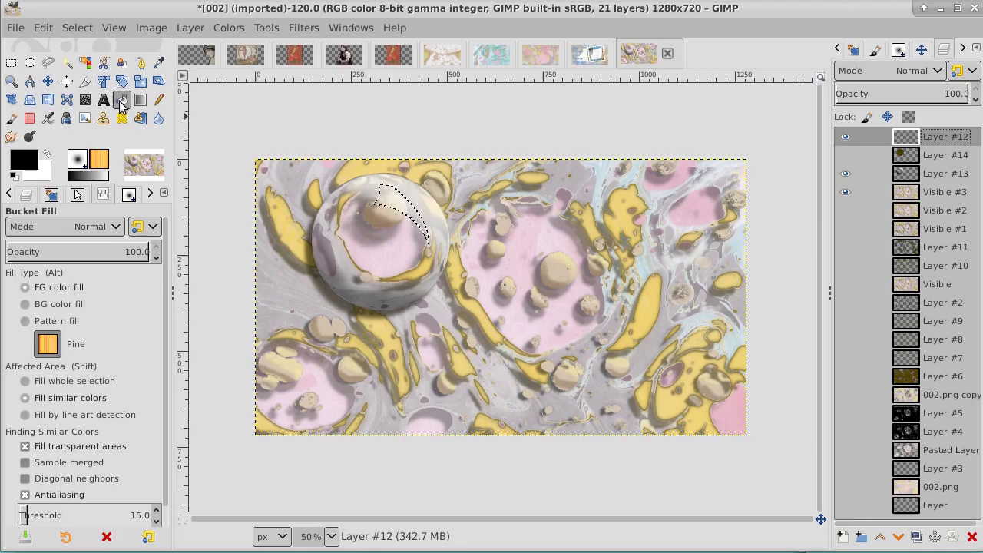
left_click(409, 198)
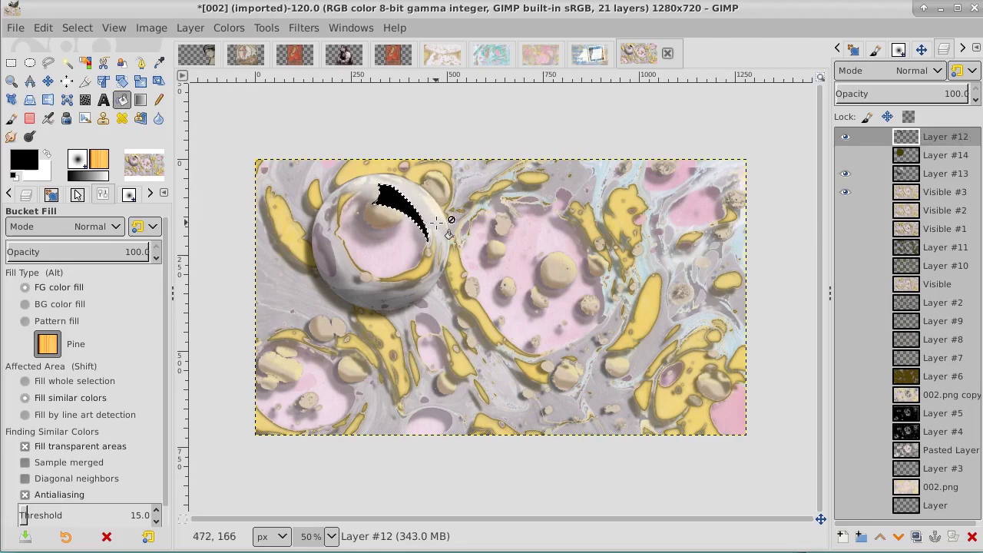
Step: Refill the crescent with white using swapped colours, then clear the selection
left_click(46, 156)
left_click(396, 197)
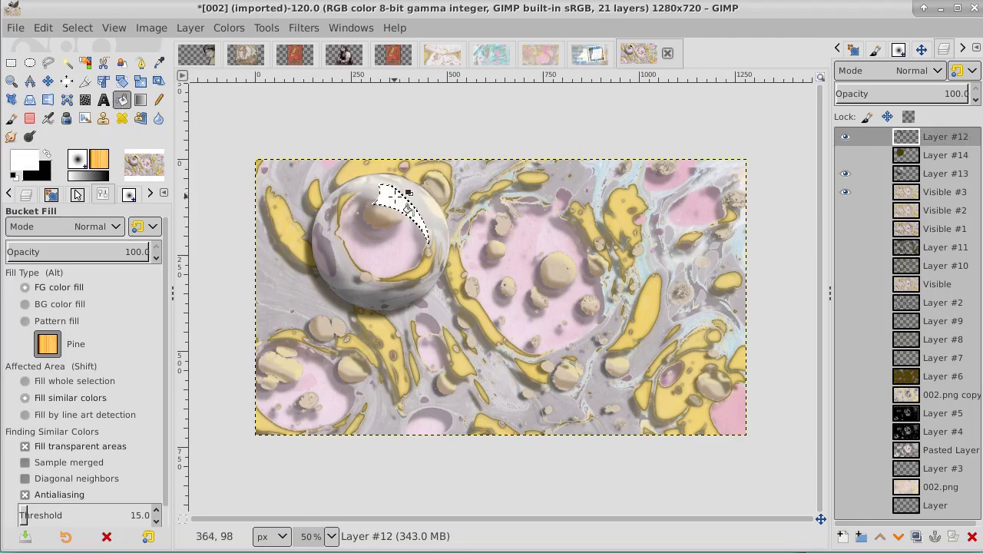
left_click(78, 28)
left_click(98, 69)
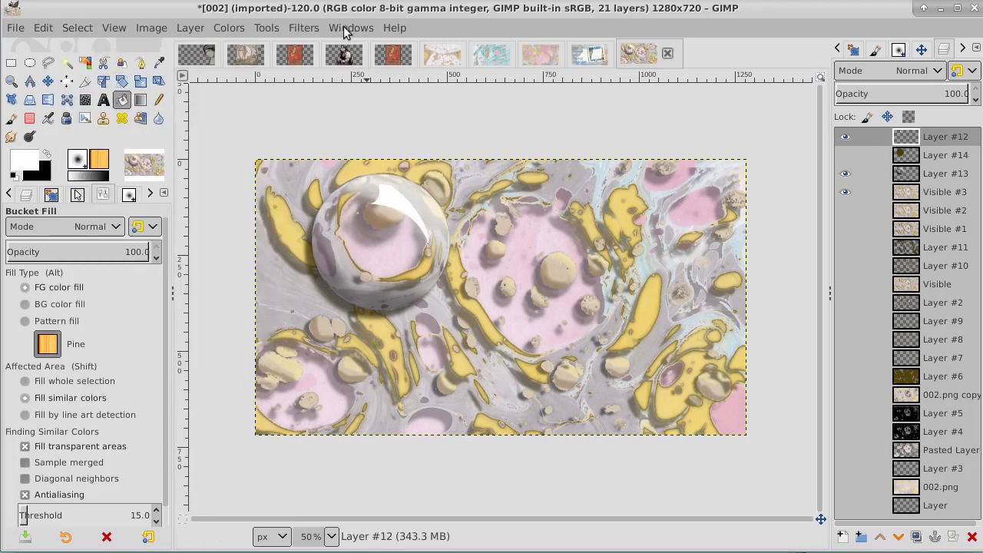
Step: Soften the white crescent with a Gaussian Blur of size 7.5
left_click(291, 28)
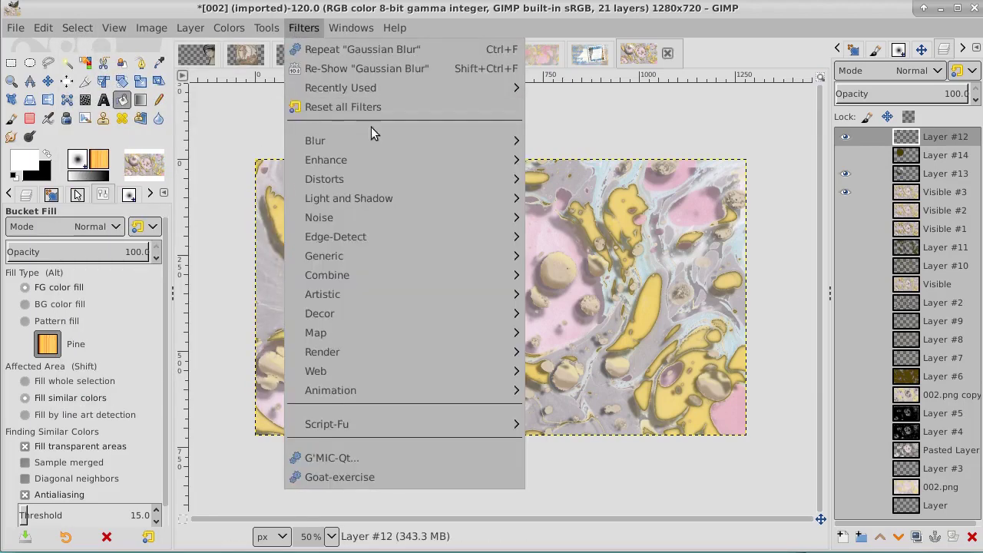
mouse_move(467, 143)
left_click(547, 145)
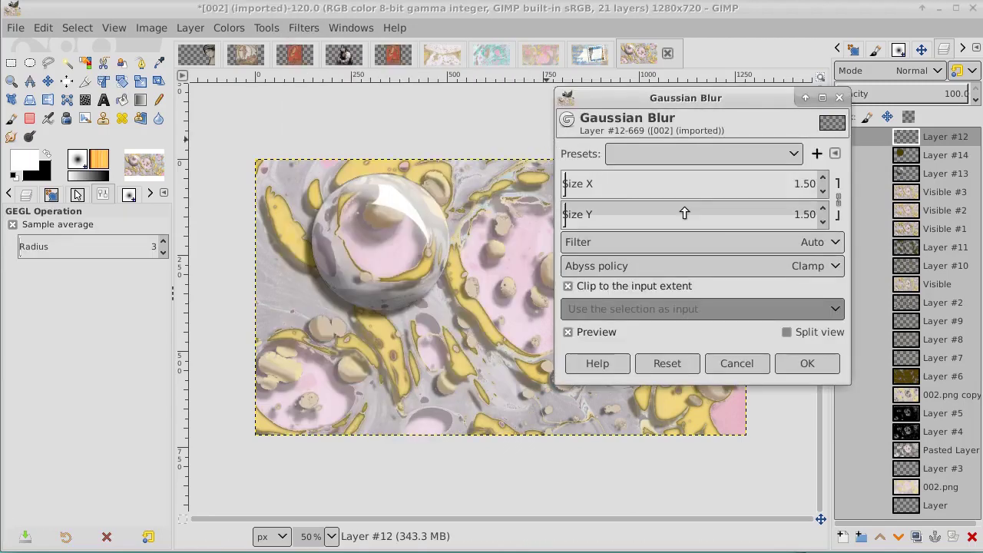
scroll(821, 186, "up", 3)
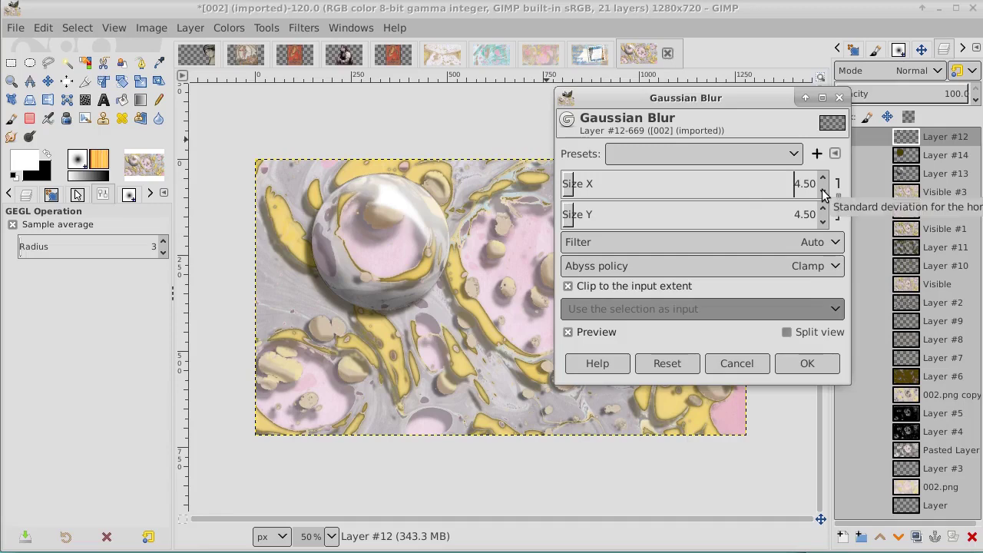
left_click(822, 180)
left_click(822, 180)
left_click(821, 180)
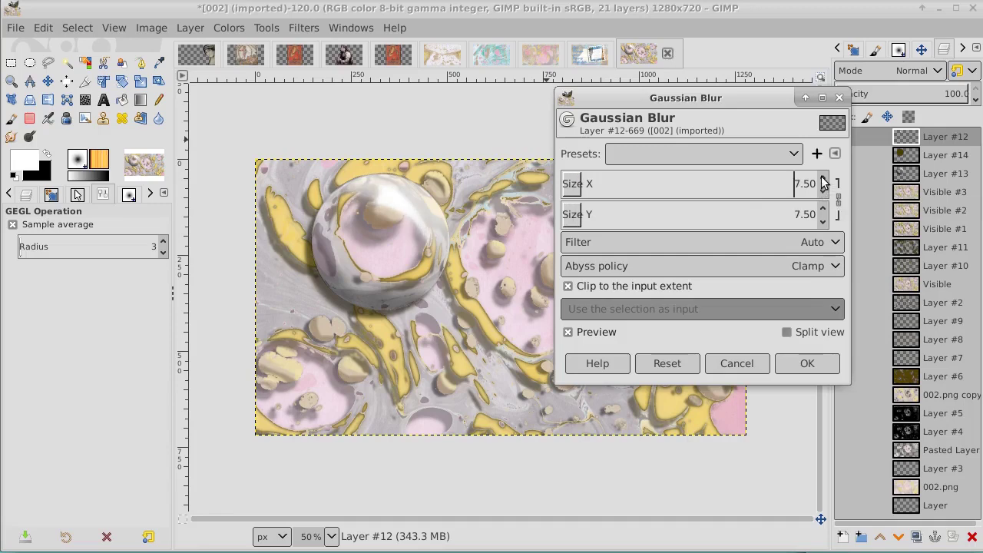
left_click(807, 364)
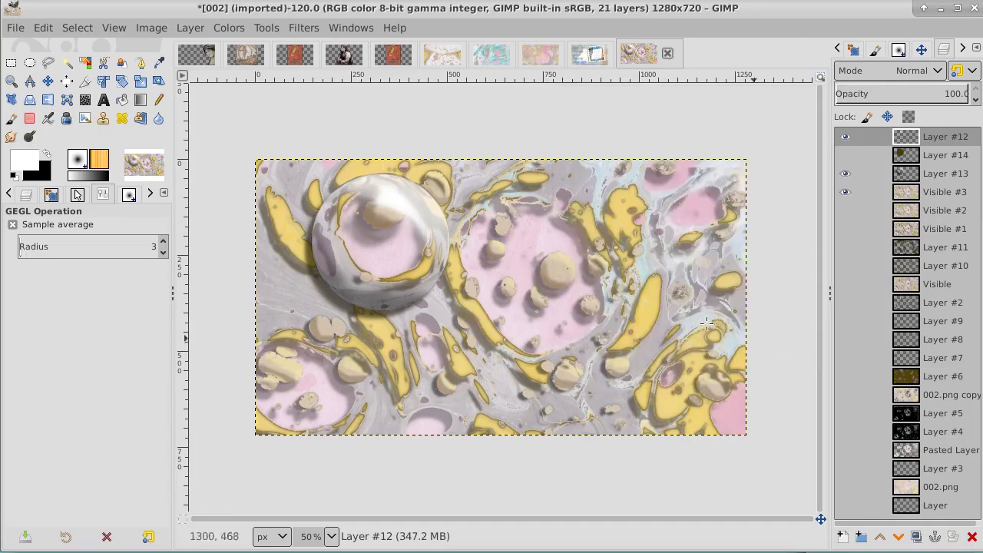
Step: Nudge highlight Layer #12 a few pixels, fit it to image size, and merge it into Layer #13
left_click(49, 81)
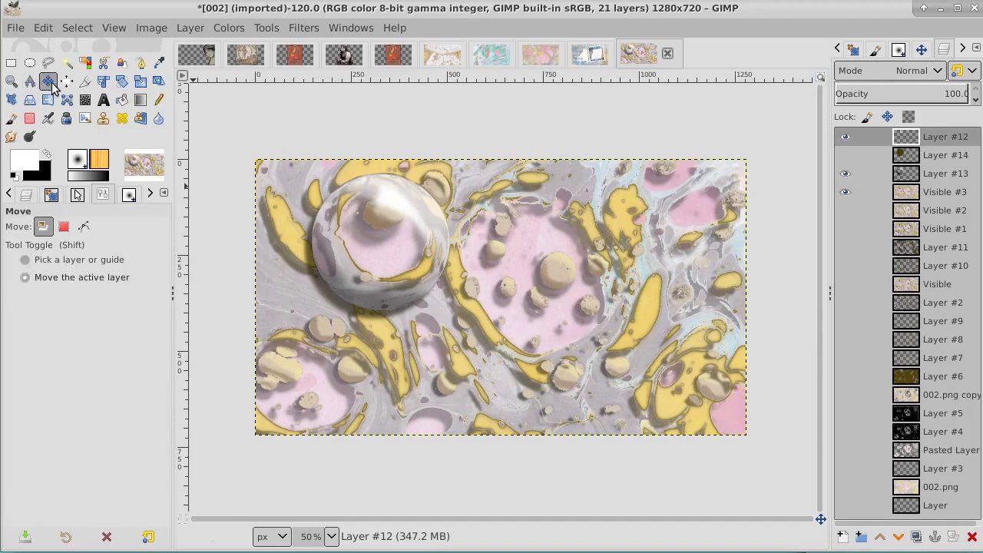
mouse_move(432, 234)
left_mouse_down()
mouse_move(440, 242)
mouse_move(438, 230)
left_mouse_up()
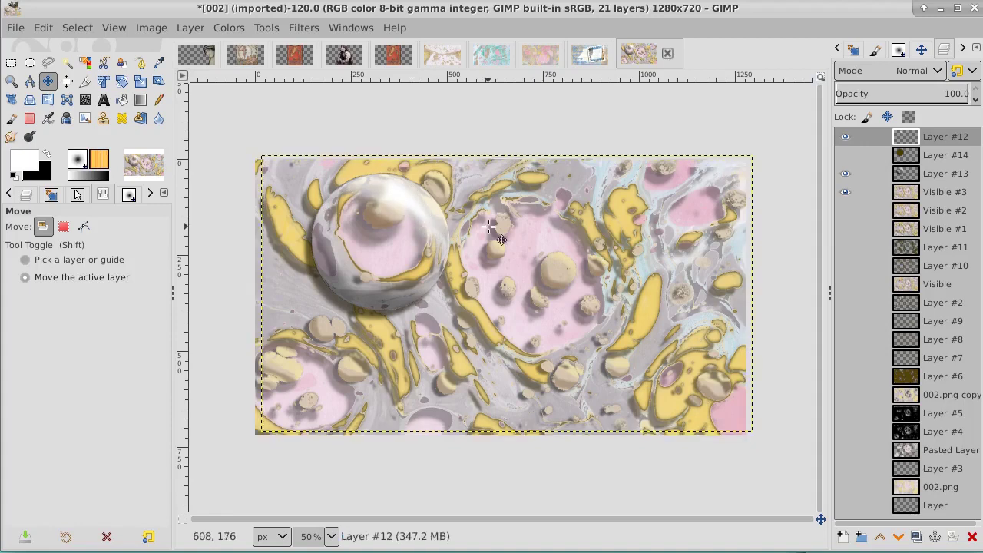
right_click(960, 142)
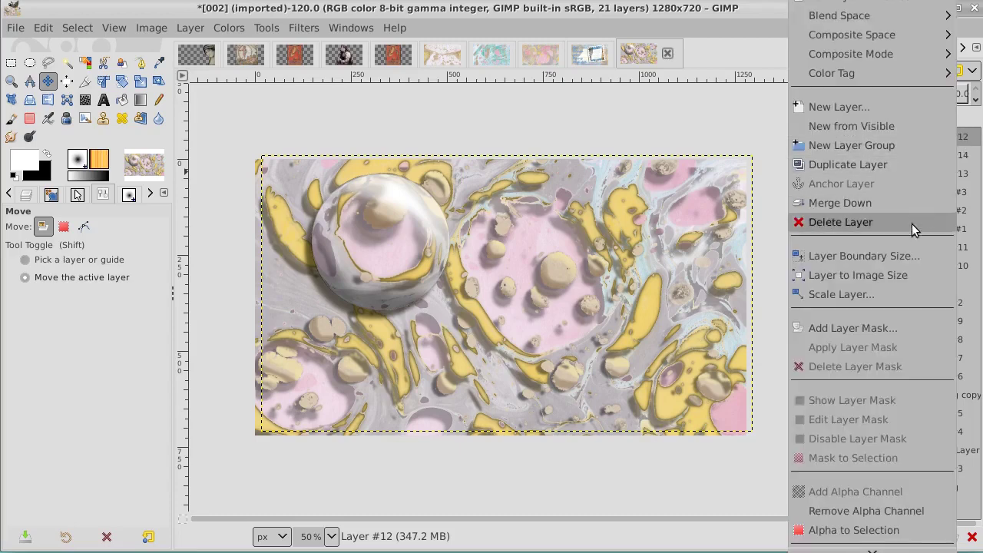
left_click(911, 274)
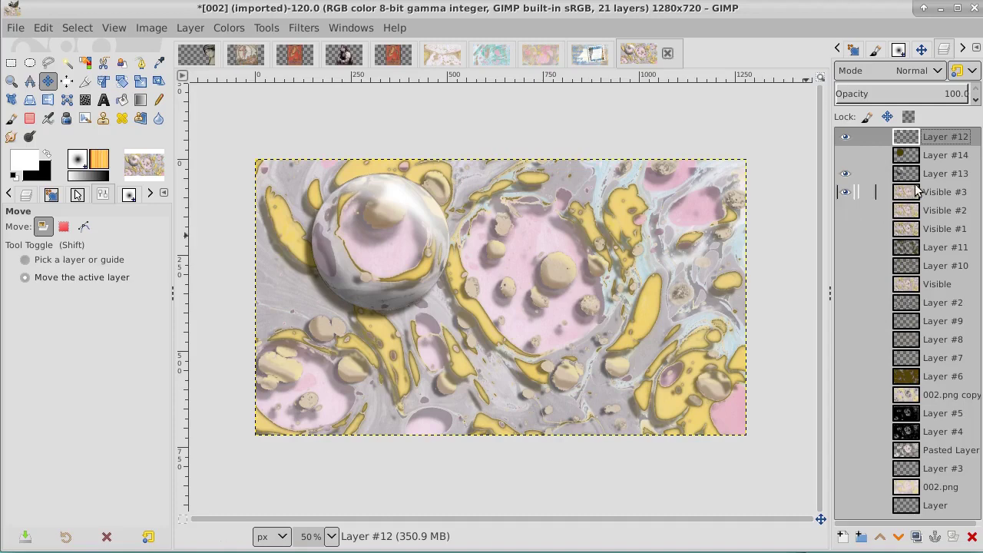
right_click(963, 142)
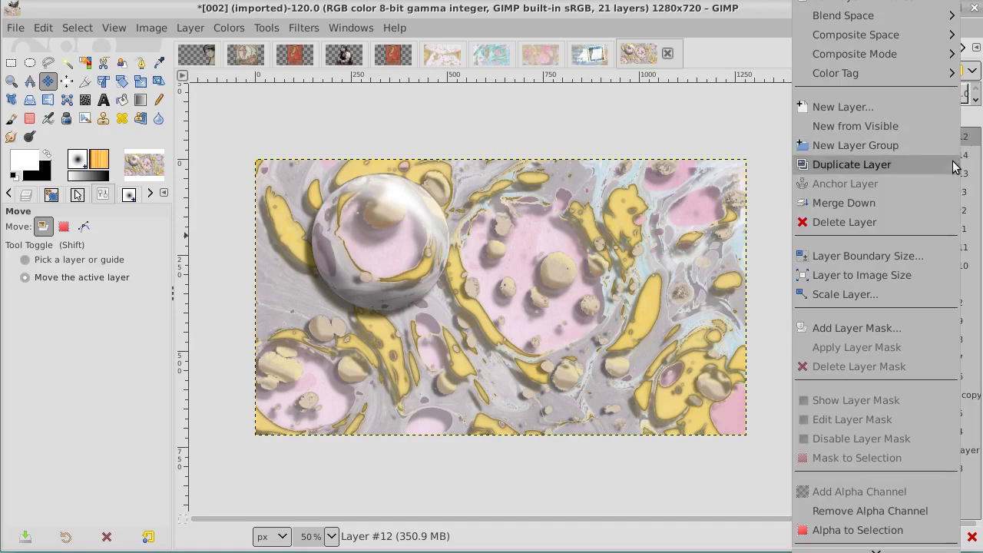
left_click(912, 197)
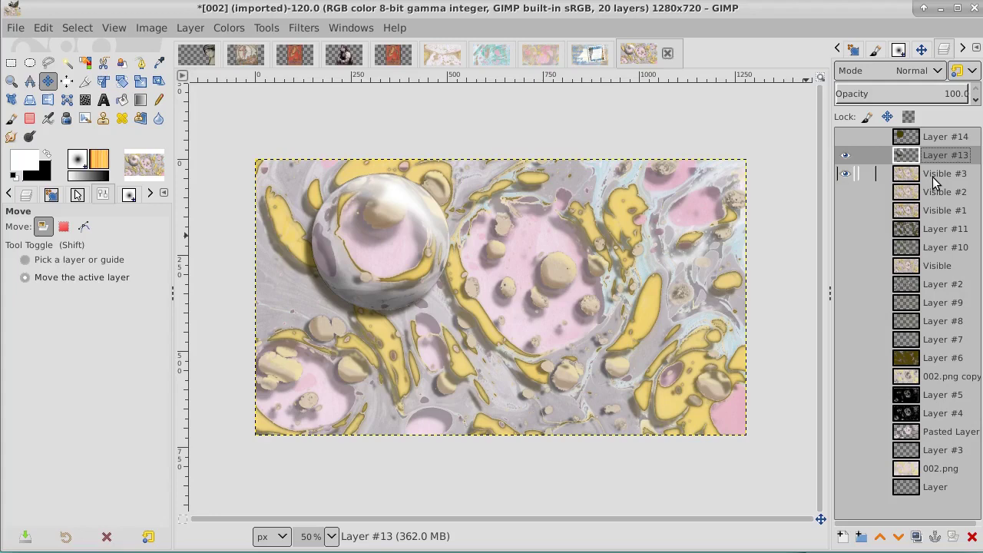
Step: Duplicate Visible #3 and cut the large central pink area out with Fuzzy Select
left_click(932, 177)
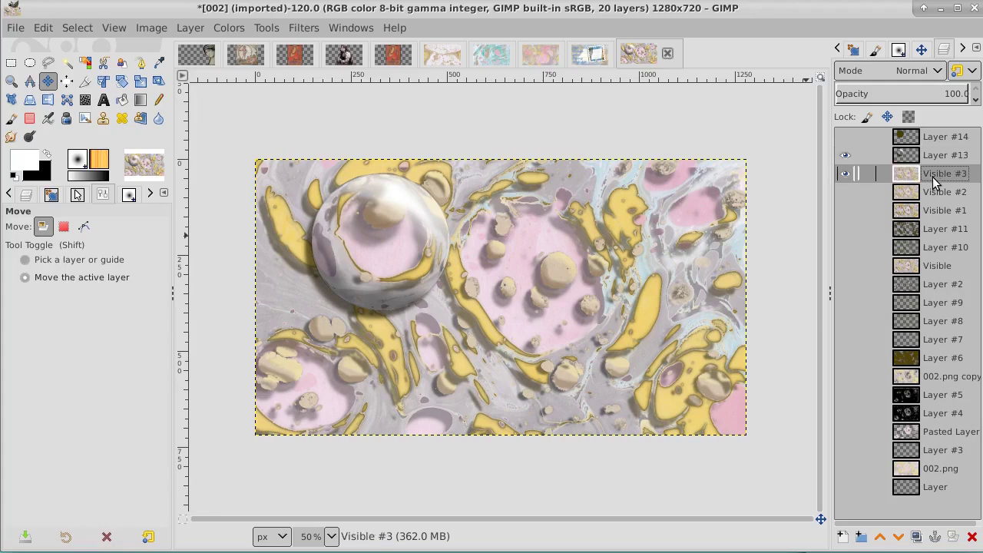
left_click(916, 536)
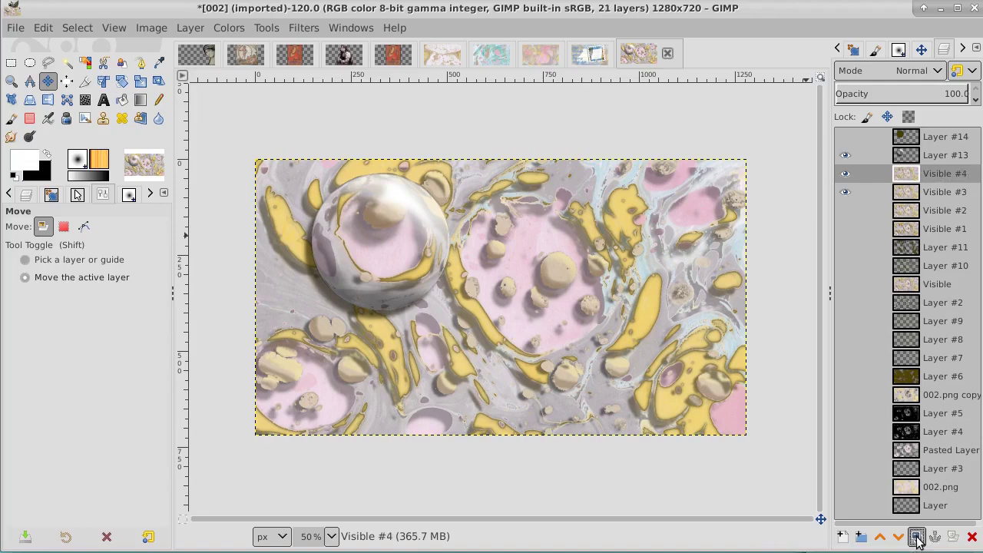
left_click(956, 177)
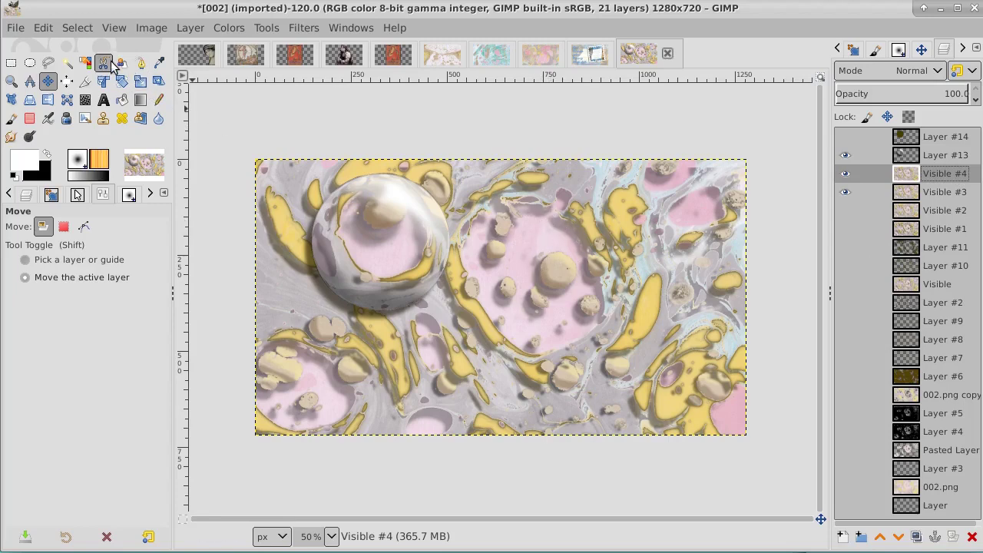
left_click(66, 65)
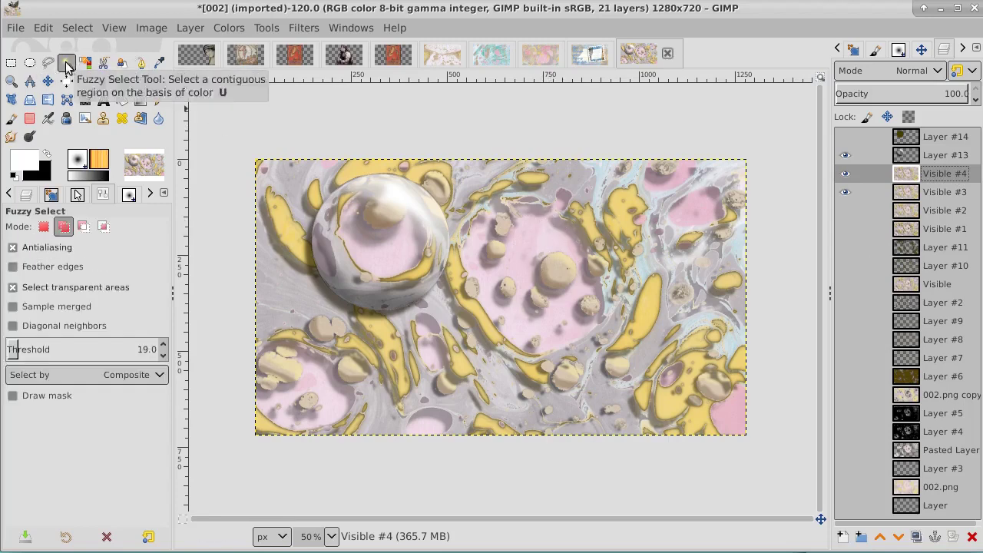
left_click(521, 248)
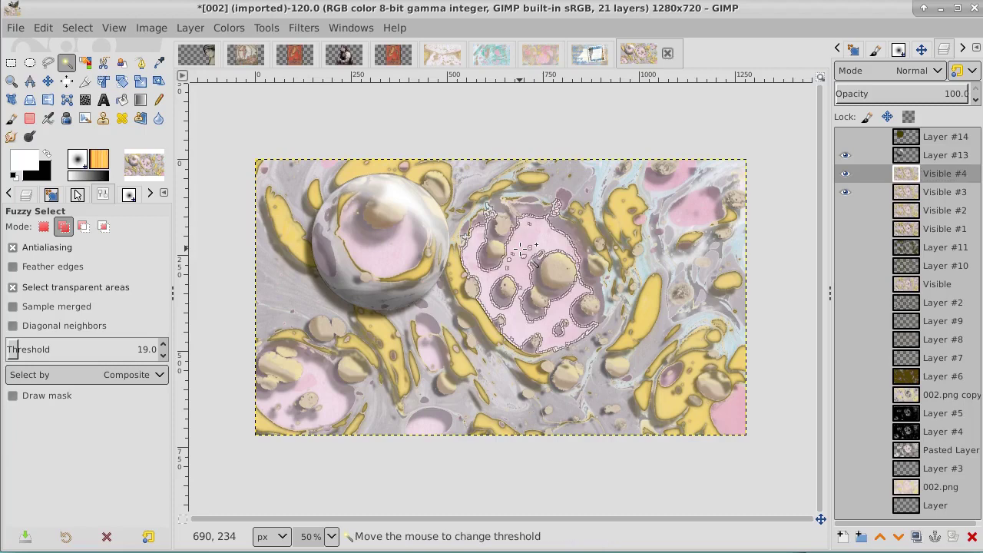
left_click_drag(521, 250, 521, 252)
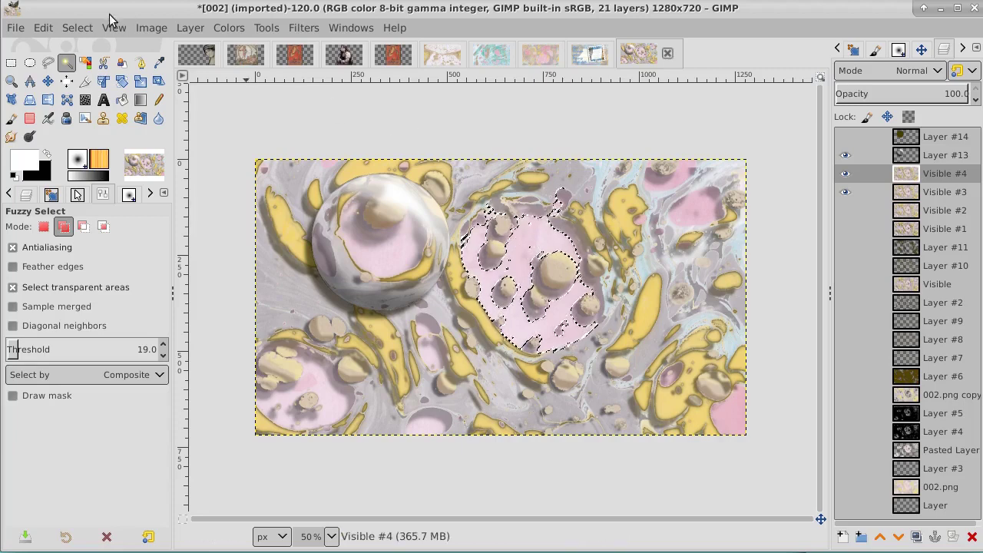
left_click(41, 29)
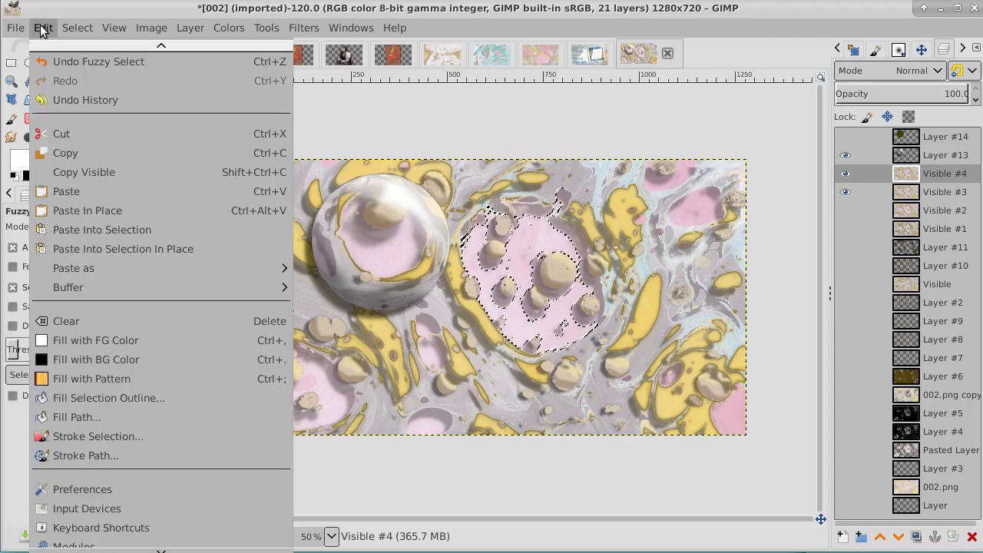
left_click(62, 134)
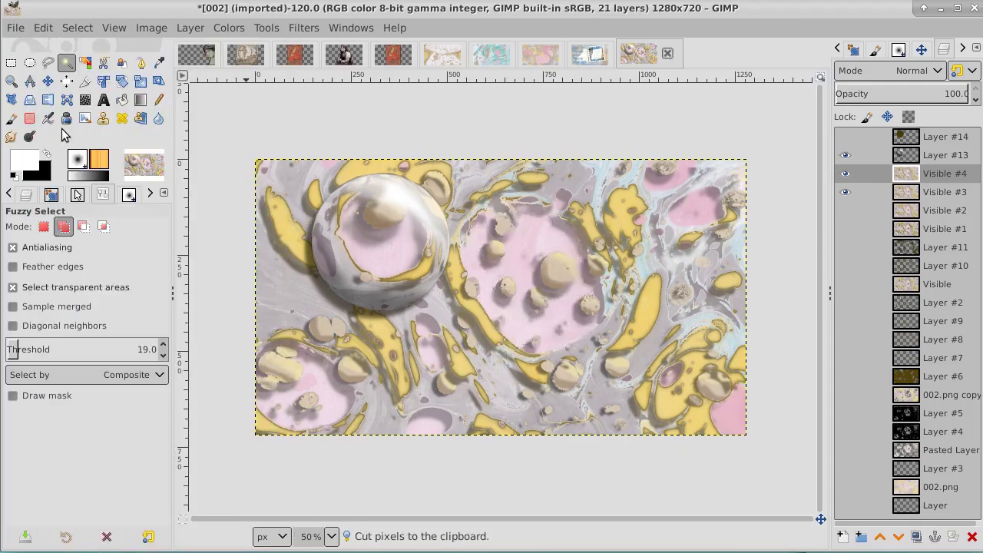
Step: Clear the selection and toggle Visible #3's visibility off and on to check the hole
left_click(76, 28)
left_click(90, 67)
left_click(944, 192)
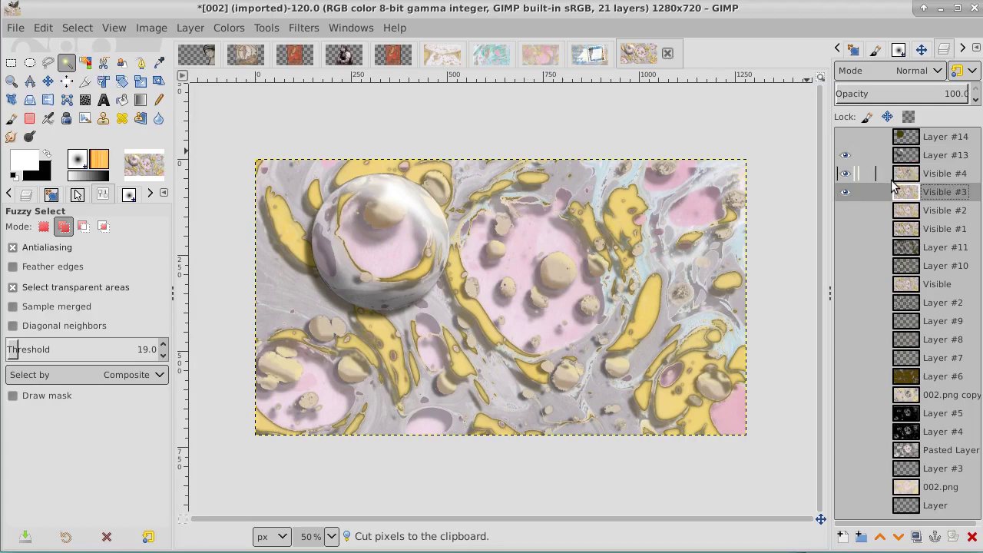
left_click(844, 192)
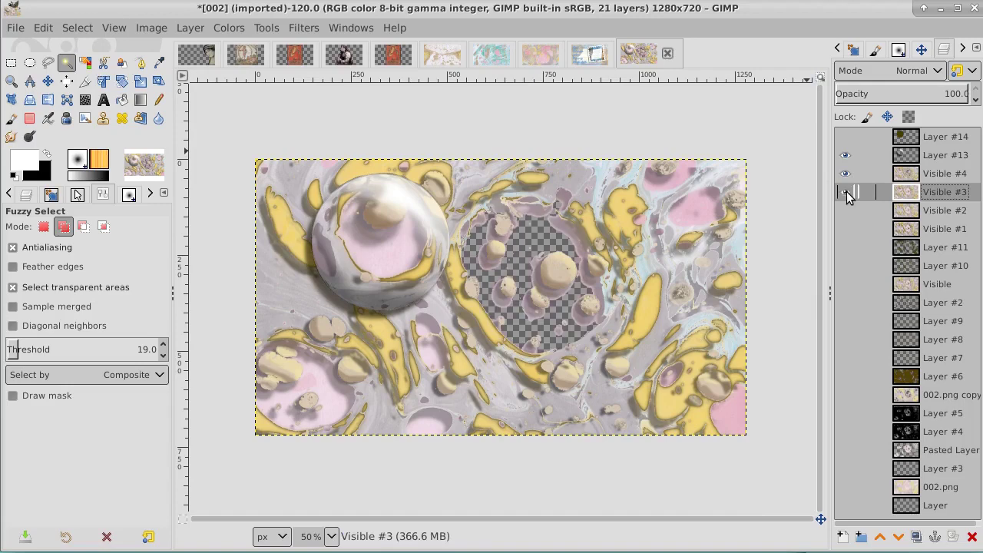
left_click(845, 192)
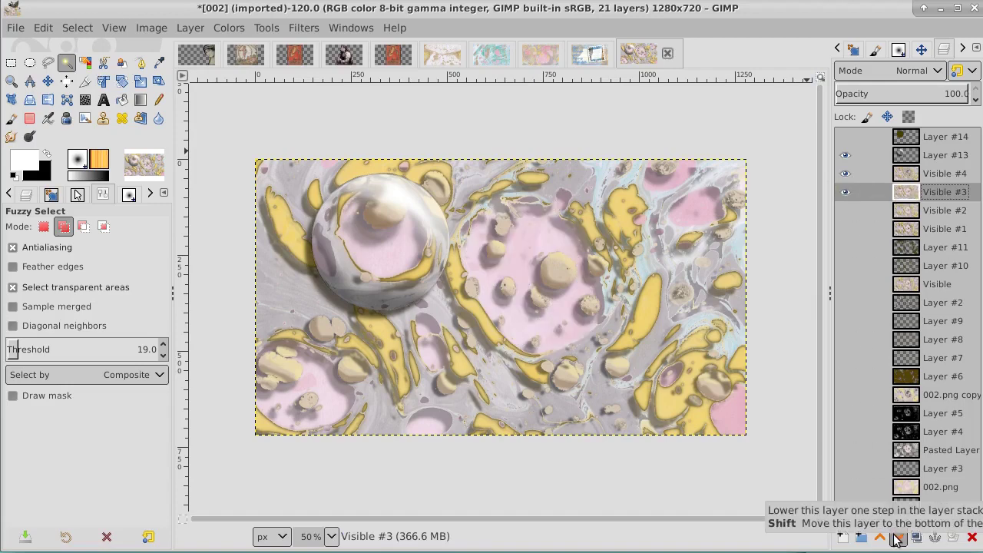
Step: Add a transparent Layer #1 above Visible #3 and load the Paintbrush with the text001 brush
left_click(842, 538)
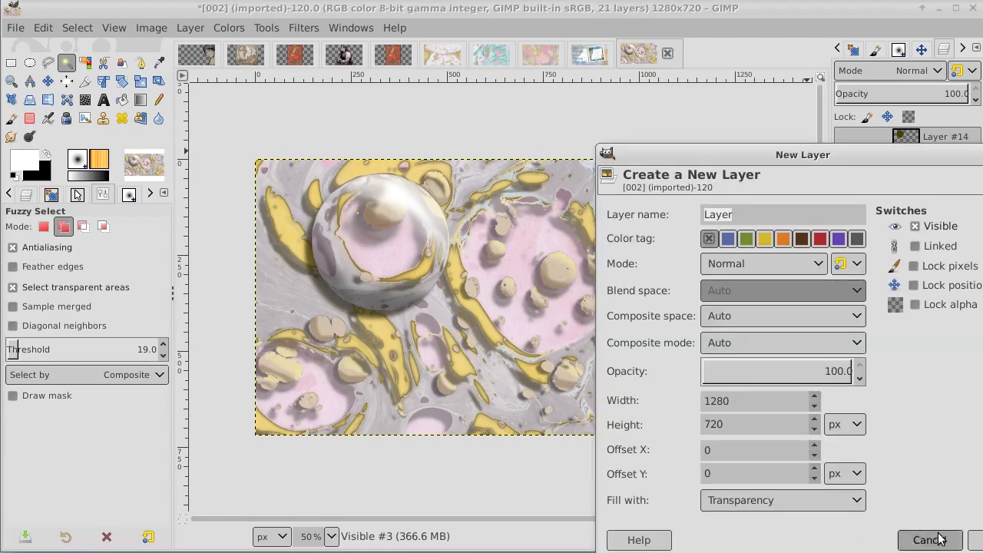
left_click(974, 540)
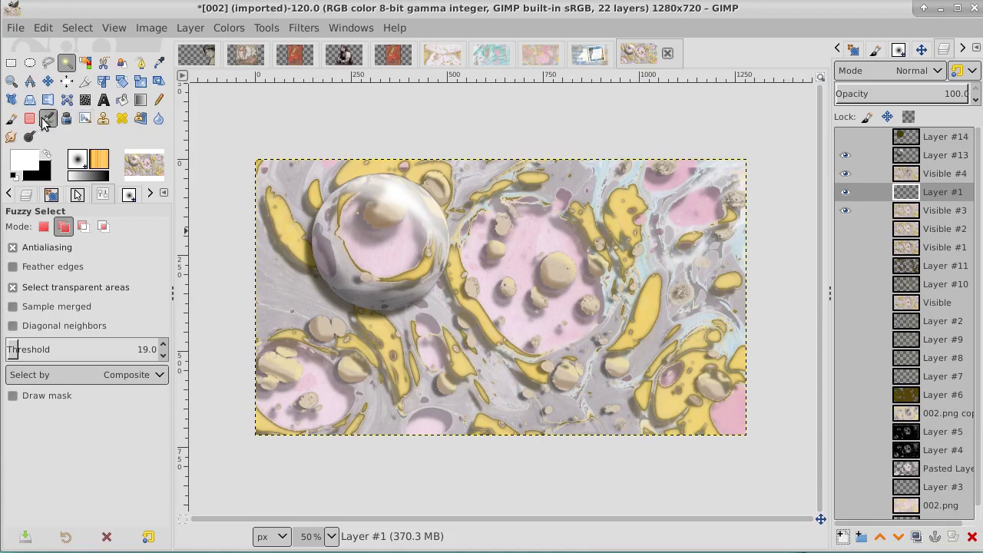
left_click(10, 119)
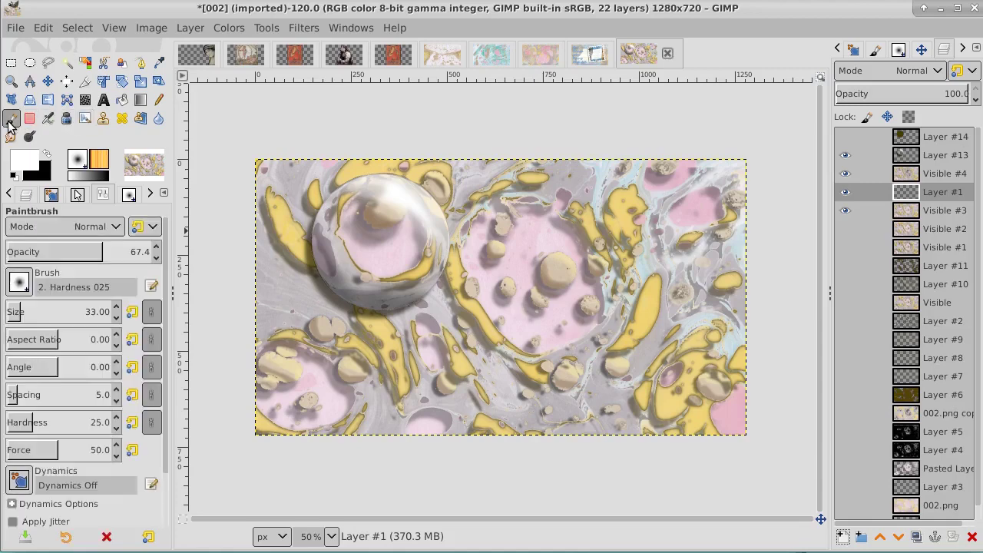
left_click(19, 284)
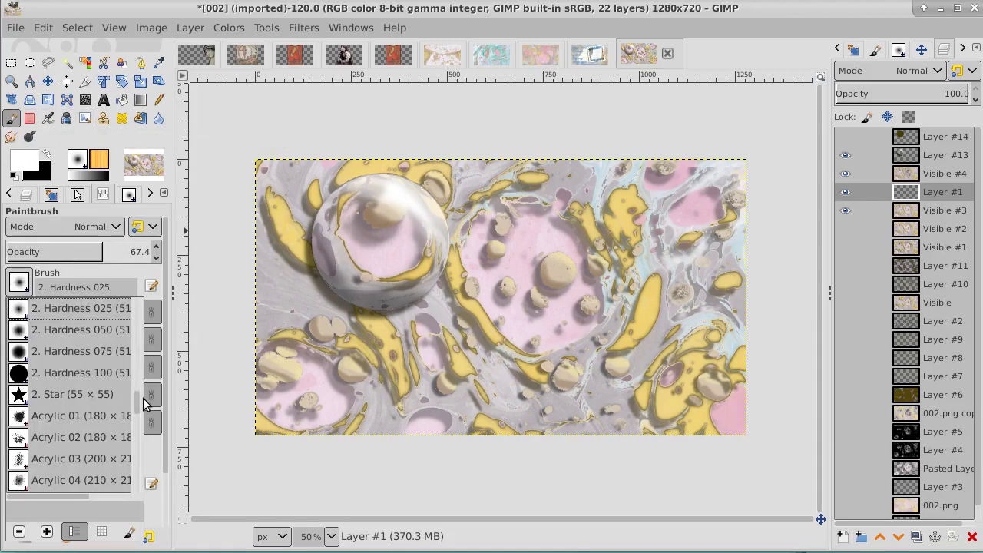
mouse_move(137, 407)
left_mouse_down()
mouse_move(134, 301)
mouse_move(133, 325)
left_mouse_up()
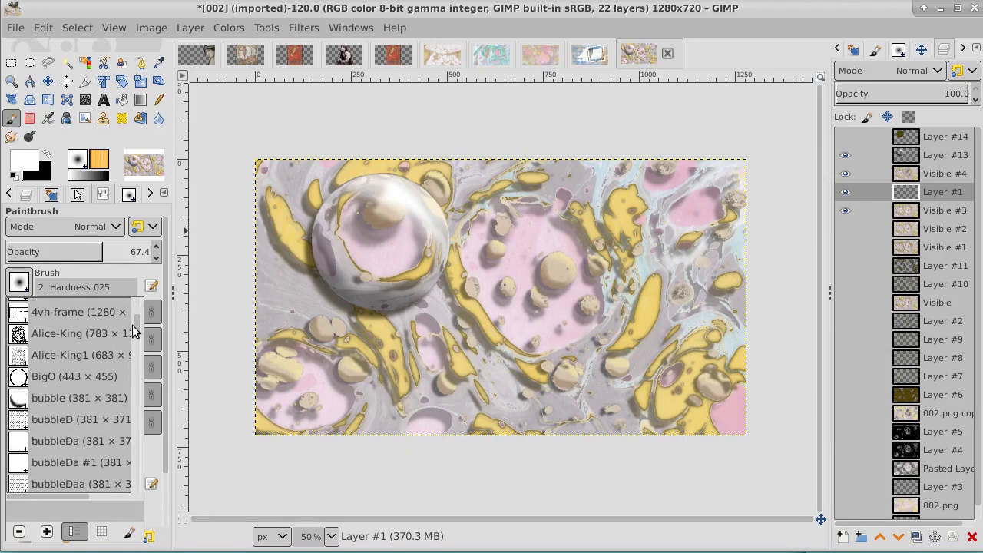
left_click_drag(132, 325, 133, 374)
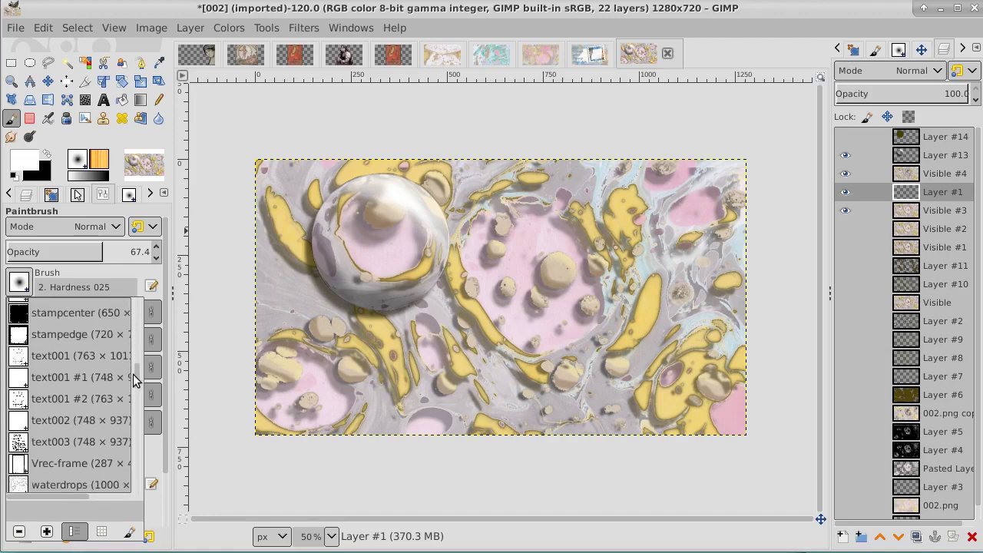
left_click(14, 355)
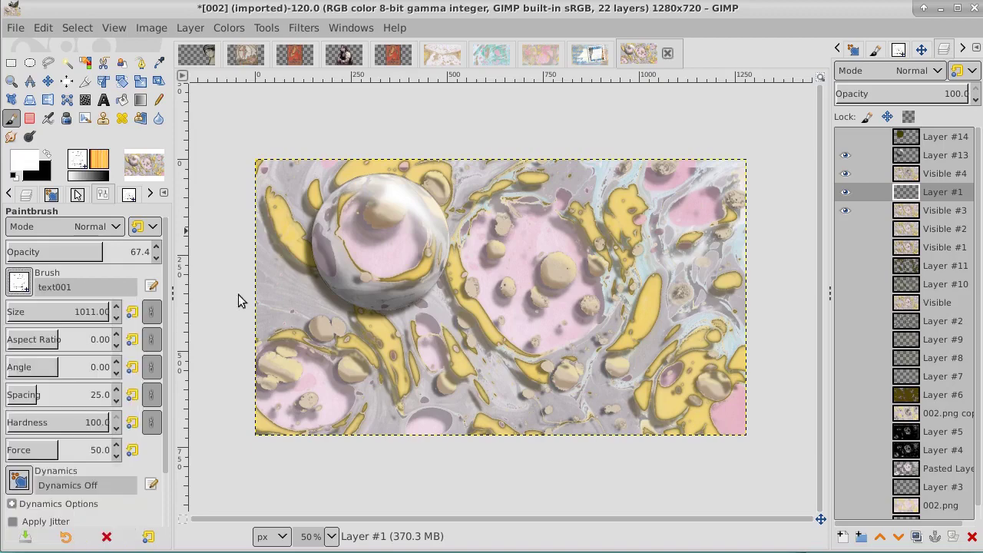
Step: Preview the text001 brush, set the foreground colour to black, and switch to the text003 brush
mouse_move(238, 300)
left_mouse_down()
mouse_move(475, 293)
mouse_move(523, 278)
mouse_move(526, 305)
left_mouse_up()
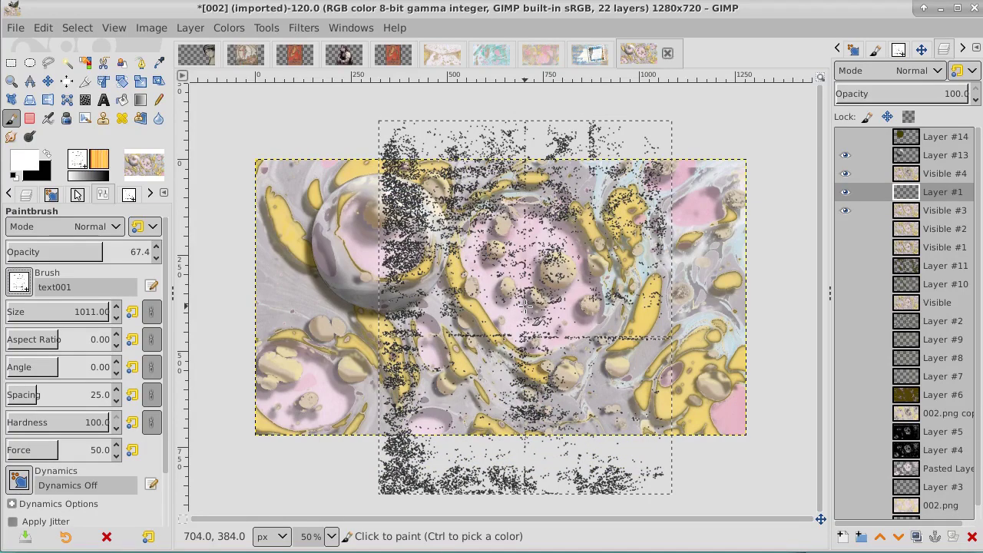
left_click(46, 154)
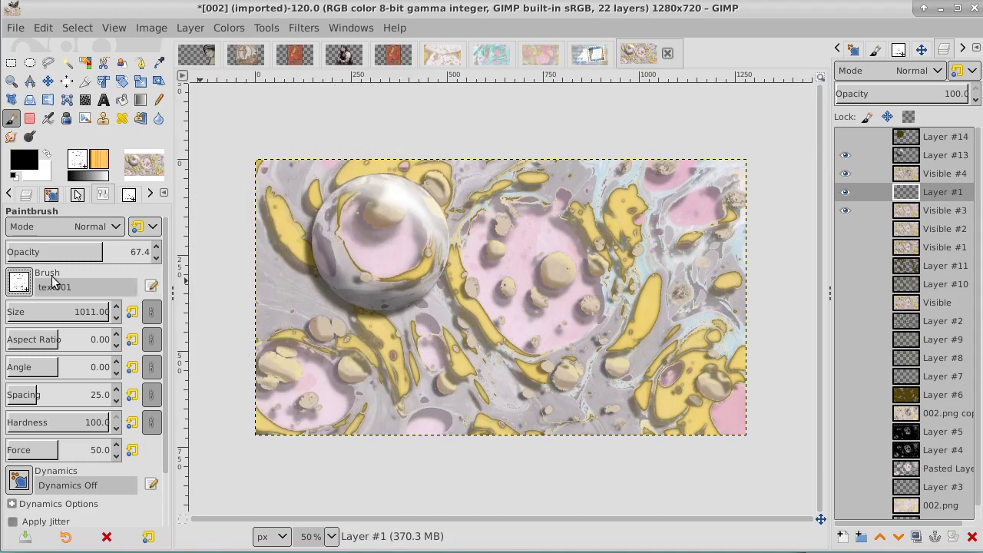
left_click(19, 281)
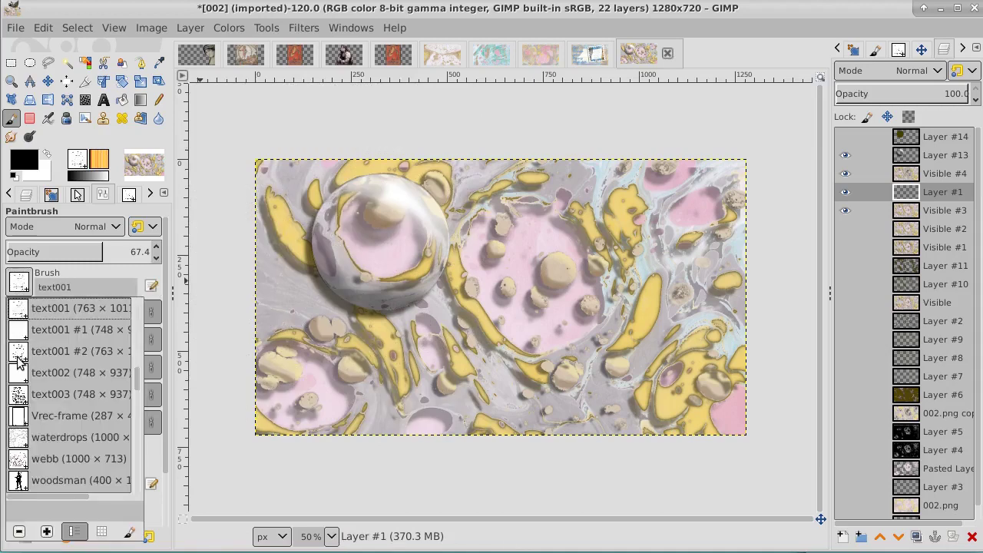
left_click(18, 395)
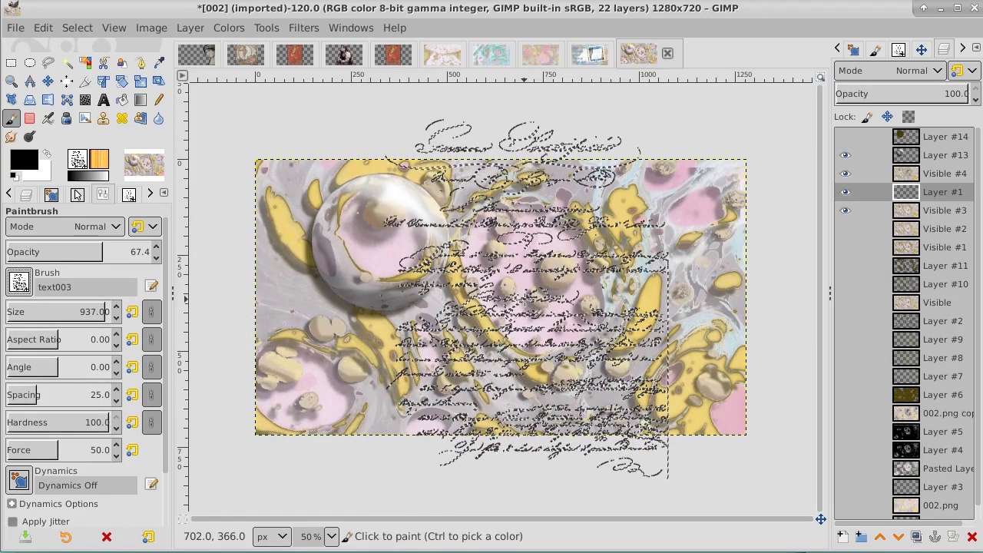
Step: Shrink the text003 brush from 937 down to size 606
key("bracketleft")
key("bracketleft")
key("bracketleft")
key("bracketleft")
key("bracketleft")
key("bracketleft")
key("bracketleft")
key("bracketleft")
key("bracketleft")
key("bracketleft")
key("bracketleft")
key("bracketleft")
key("bracketleft")
key("bracketleft")
key("bracketleft")
key("bracketleft")
key("bracketleft")
key("bracketleft")
key("bracketleft")
key("bracketleft")
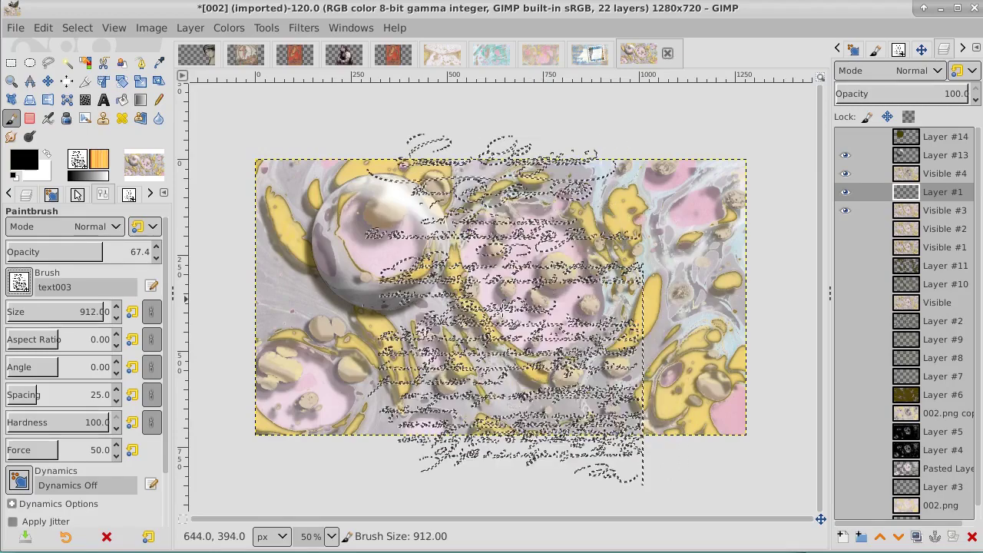
key("bracketleft")
key("bracketleft")
key("bracketleft")
key("bracketleft")
key("bracketleft")
key("bracketleft")
key("bracketleft")
key("bracketleft")
key("bracketleft")
key("bracketleft")
key("bracketleft")
key("bracketleft")
key("bracketleft")
key("bracketleft")
key("bracketleft")
key("bracketleft")
key("bracketleft")
key("bracketleft")
key("bracketleft")
key("bracketleft")
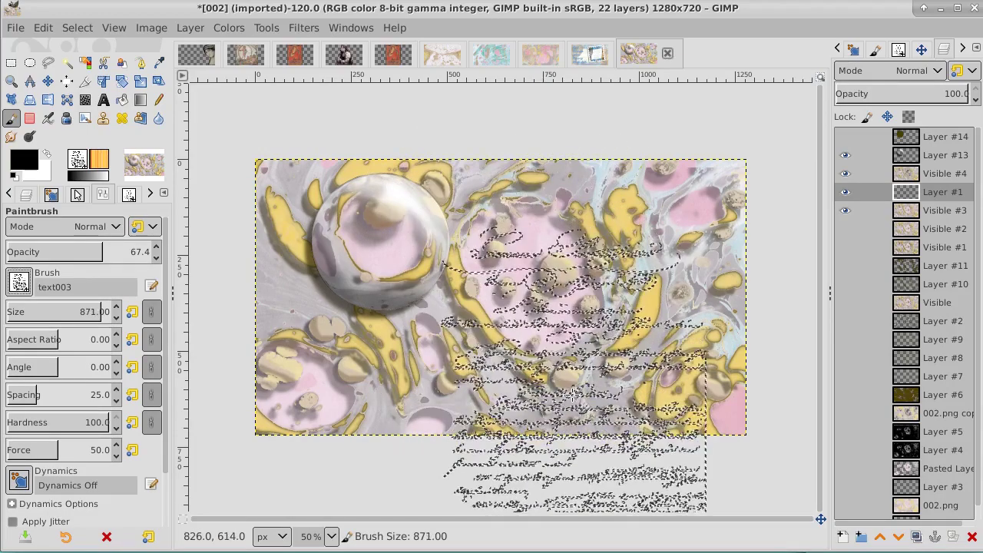
key("bracketleft")
key("bracketleft")
key("bracketleft")
key("bracketleft")
key("bracketleft")
key("bracketleft")
key("bracketleft")
key("bracketleft")
key("bracketleft")
key("bracketleft")
key("bracketleft")
key("bracketleft")
key("bracketleft")
key("bracketleft")
key("bracketleft")
key("bracketleft")
key("bracketleft")
key("bracketleft")
key("bracketleft")
key("bracketleft")
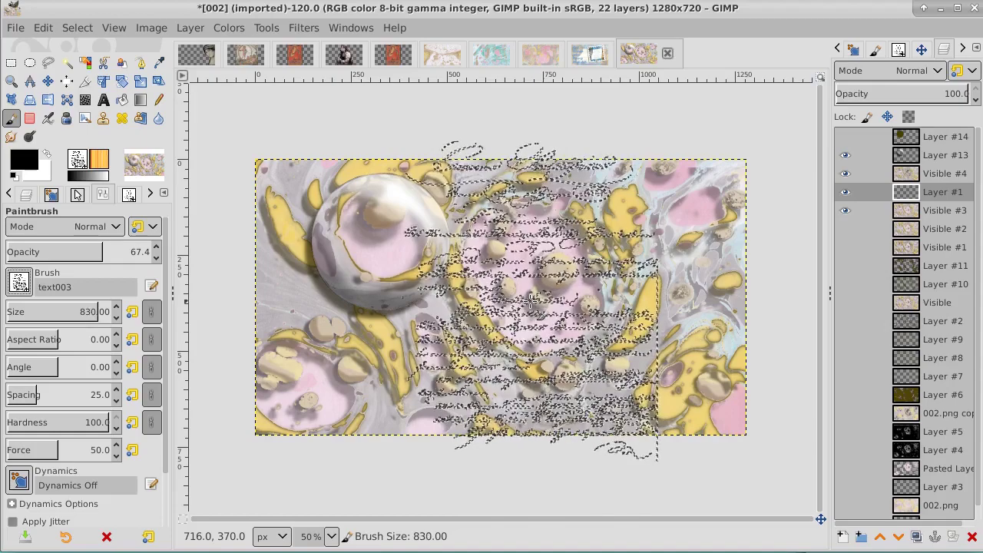
key("bracketleft")
key("bracketleft")
key("bracketleft")
key("bracketleft")
key("bracketleft")
key("bracketleft")
key("bracketleft")
key("bracketleft")
key("bracketleft")
key("bracketleft")
key("bracketleft")
key("bracketleft")
key("bracketleft")
key("bracketleft")
key("bracketleft")
key("bracketleft")
key("bracketleft")
key("bracketleft")
key("bracketleft")
key("bracketleft")
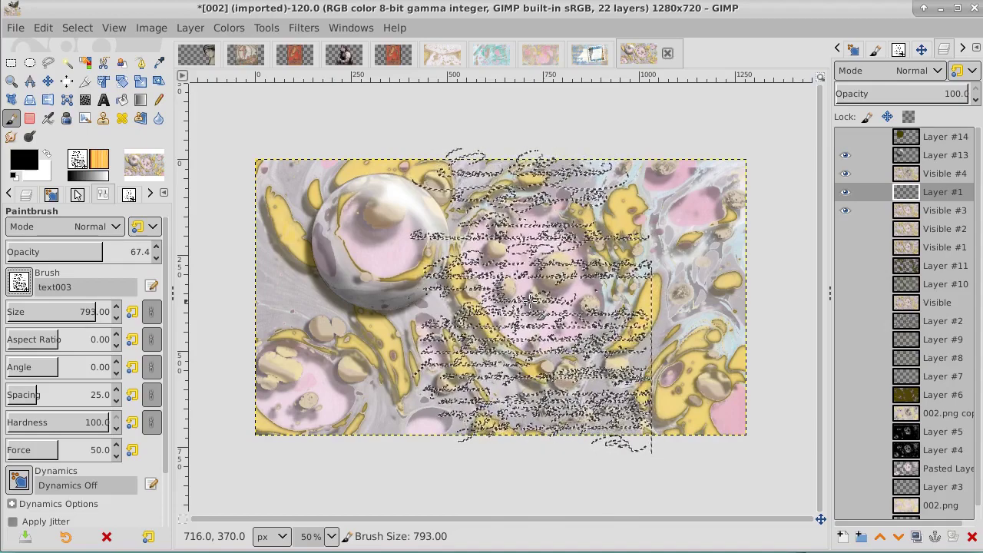
key("bracketleft")
key("bracketleft")
key("bracketleft")
key("bracketleft")
key("bracketleft")
key("bracketleft")
key("bracketleft")
key("bracketleft")
key("bracketleft")
key("bracketleft")
key("bracketleft")
key("bracketleft")
key("bracketleft")
key("bracketleft")
key("bracketleft")
key("bracketleft")
key("bracketleft")
key("bracketleft")
key("bracketleft")
key("bracketleft")
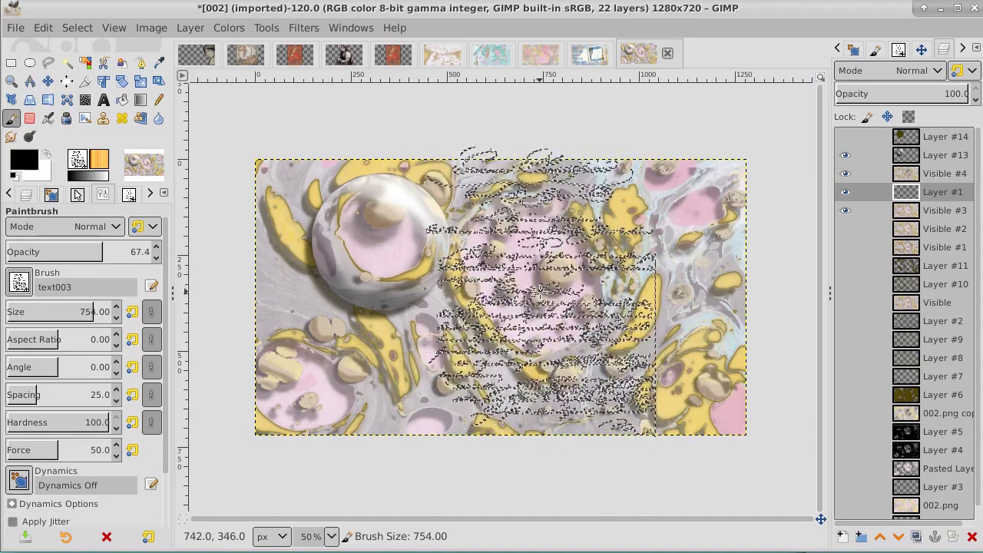
key("bracketleft")
key("bracketleft")
key("bracketleft")
key("bracketleft")
key("bracketleft")
key("bracketleft")
key("bracketleft")
key("bracketleft")
key("bracketleft")
key("bracketleft")
key("bracketleft")
key("bracketleft")
key("bracketleft")
key("bracketleft")
key("bracketleft")
key("bracketleft")
key("bracketleft")
key("bracketleft")
key("bracketleft")
key("bracketleft")
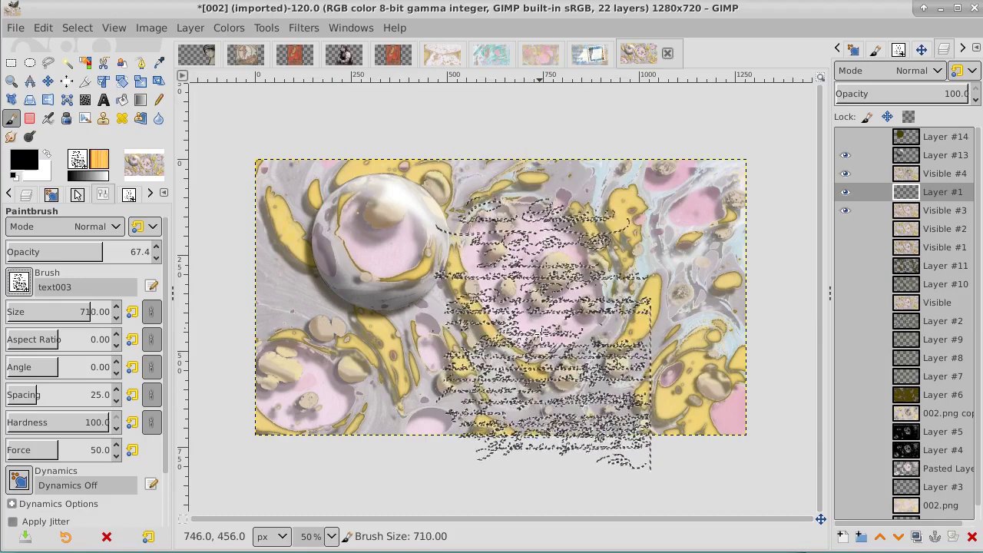
key("bracketleft")
key("bracketleft")
key("bracketleft")
key("bracketleft")
key("bracketleft")
key("bracketleft")
key("bracketleft")
key("bracketleft")
key("bracketleft")
key("bracketleft")
key("bracketleft")
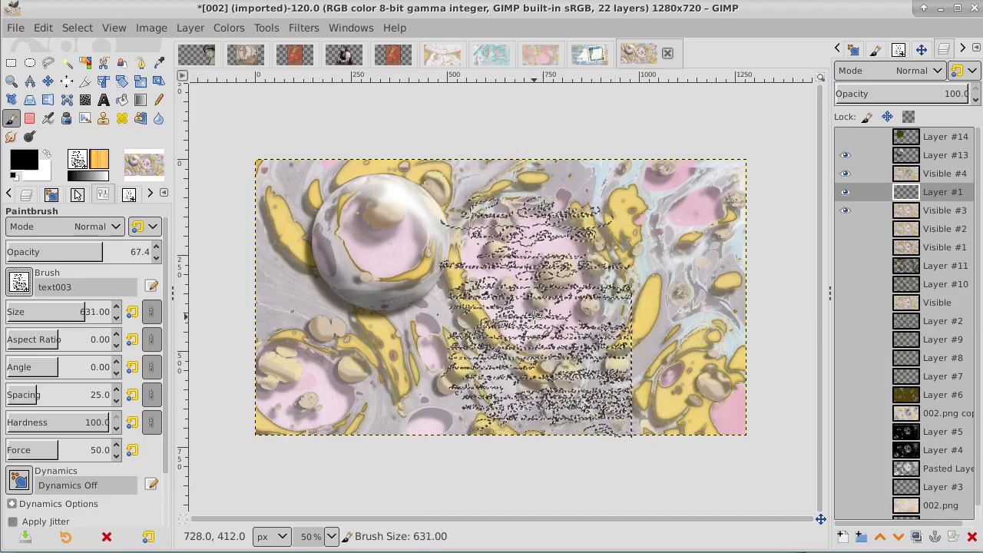
key("bracketleft")
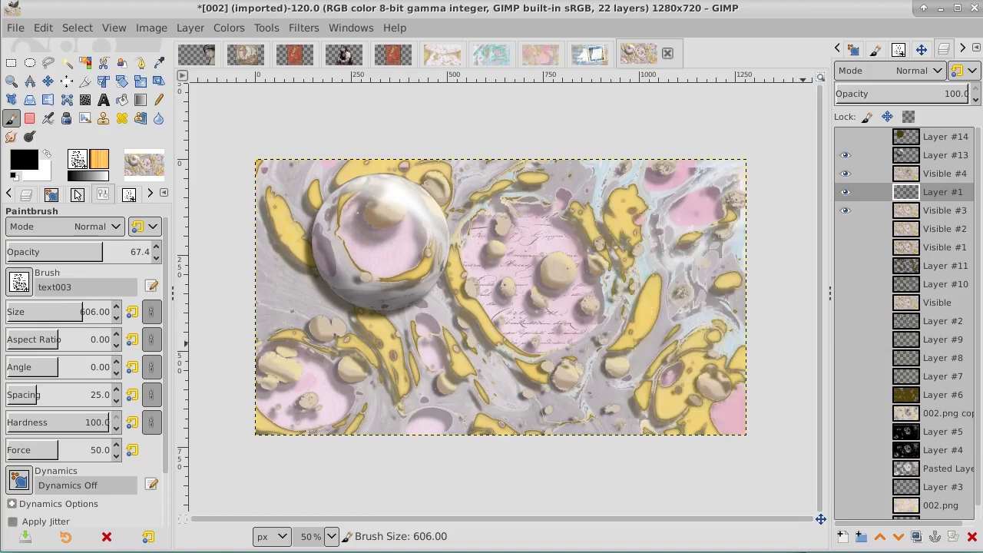
Step: Add two empty layers, fuzzy-select the bottom-left pink area on Visible #4, then clear the selection
left_click(917, 537)
left_click(919, 540)
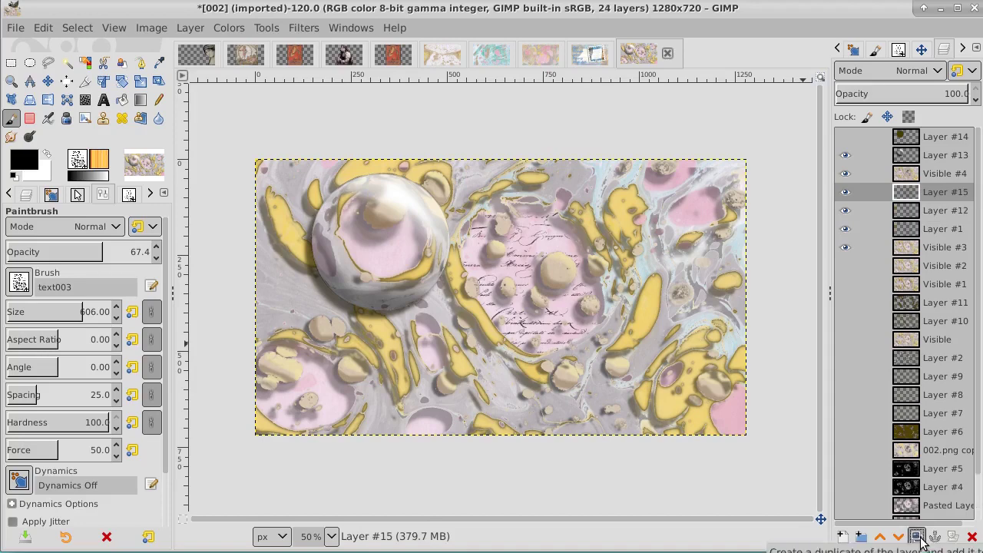
left_click(939, 176)
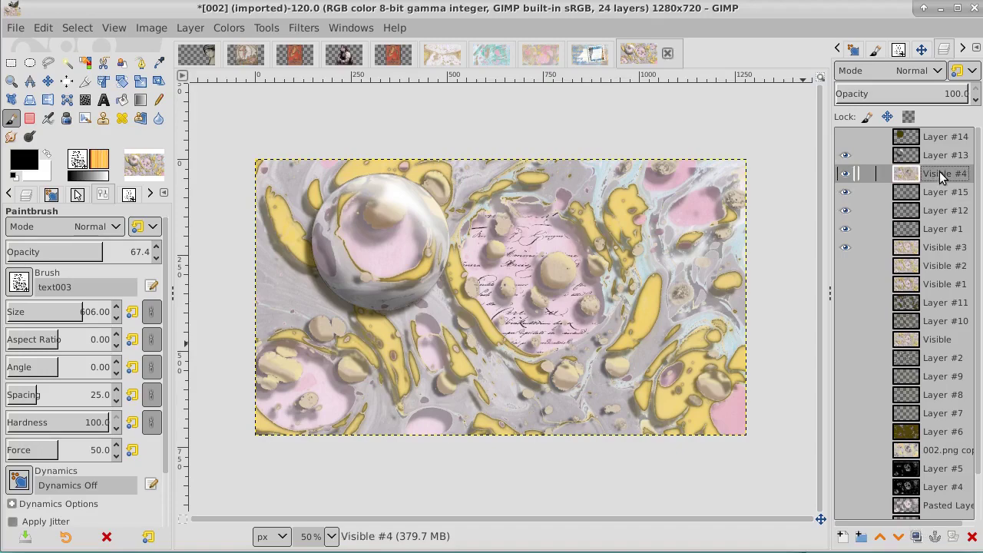
left_click(66, 65)
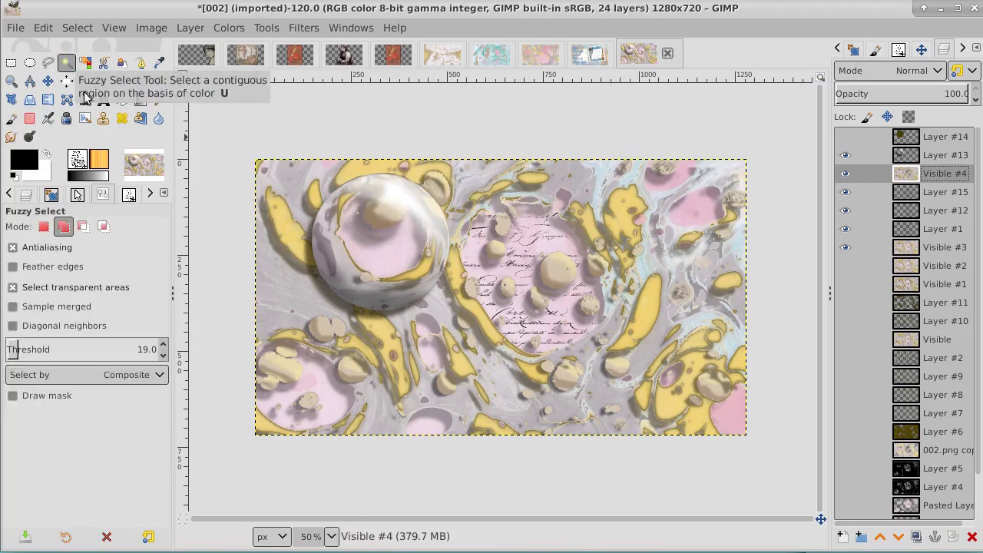
left_click(313, 378)
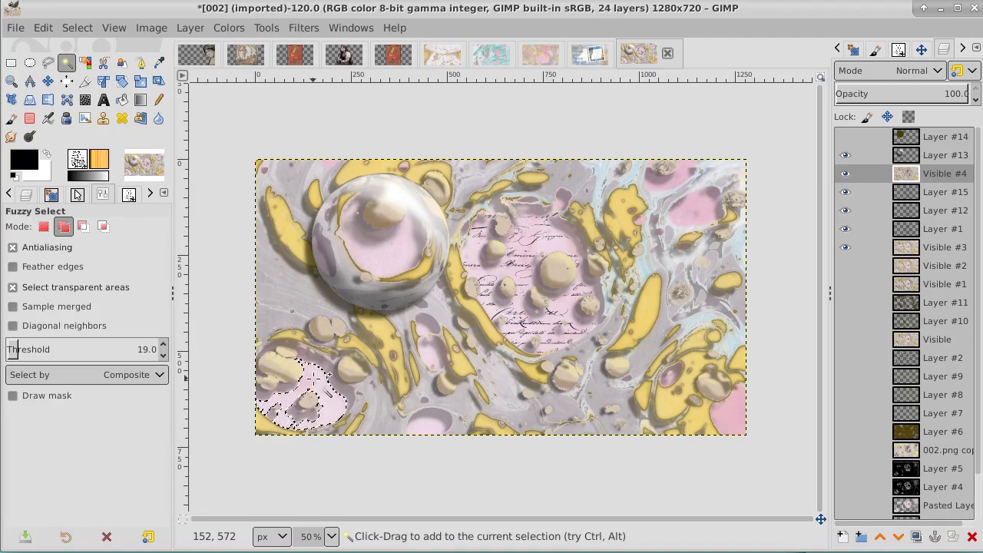
left_click(938, 198)
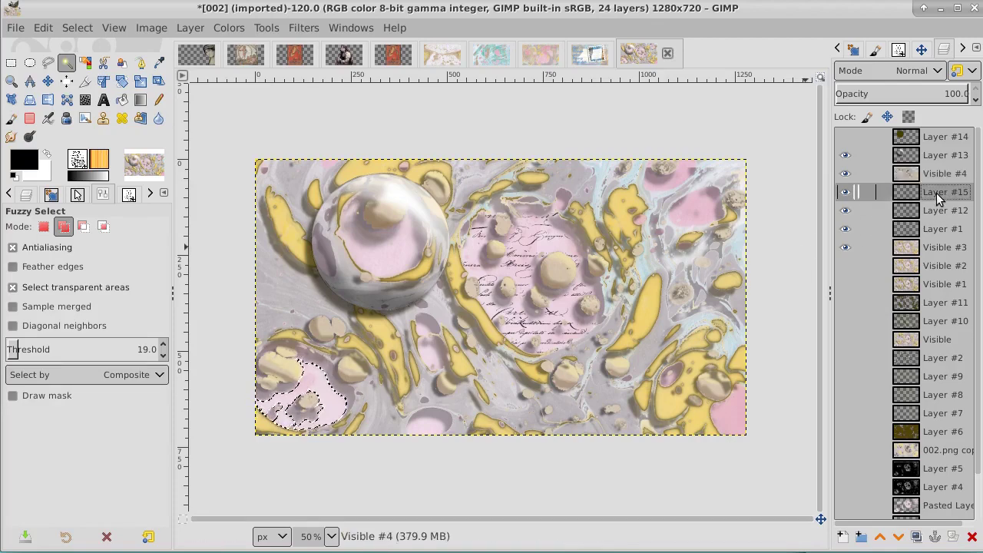
left_click(87, 29)
left_click(88, 68)
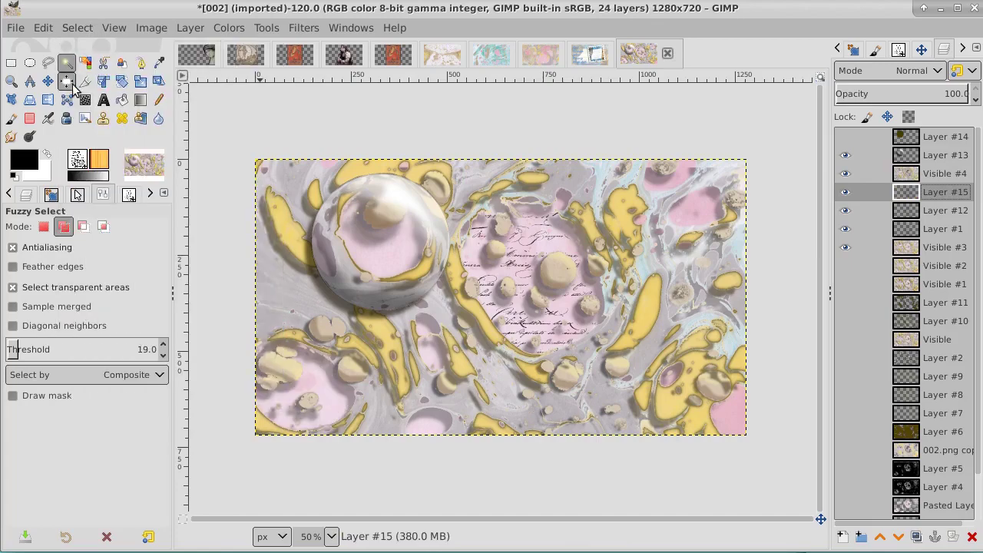
Step: Stamp handwriting over the lower-left pink area, undo it, and duplicate Layer #15 as Layer #16
left_click(11, 120)
mouse_move(230, 261)
left_mouse_down()
mouse_move(310, 365)
mouse_move(301, 404)
left_mouse_up()
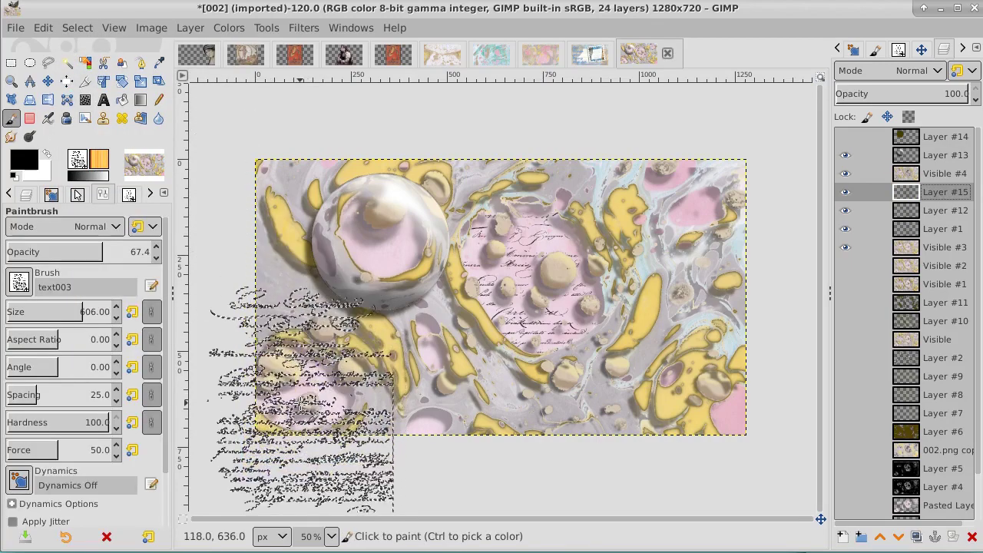
key("ctrl+z")
key("ctrl+z")
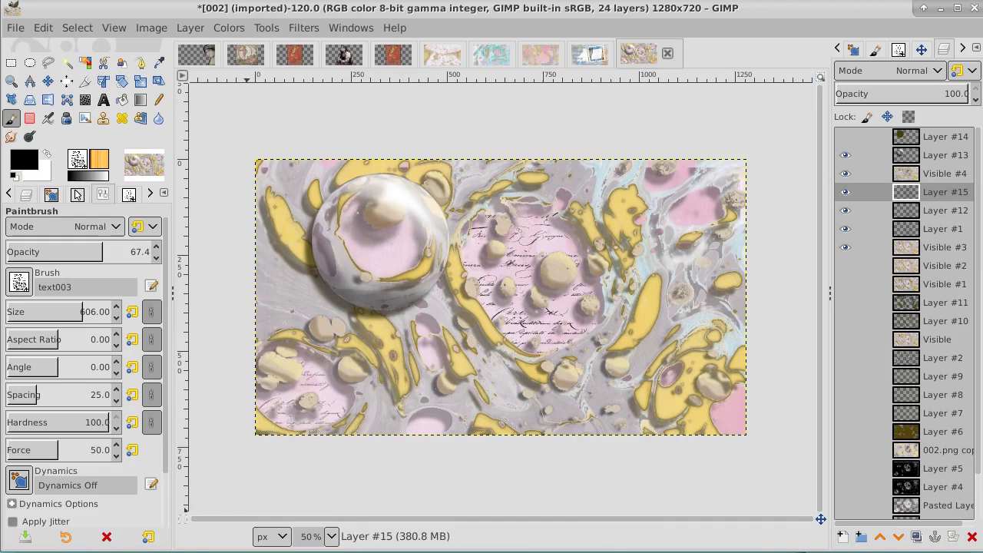
left_click(917, 537)
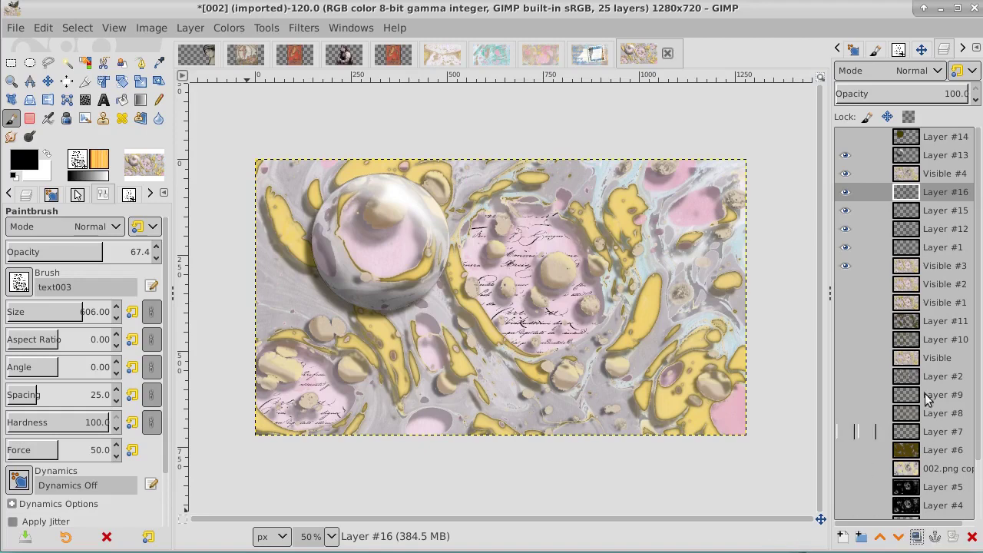
Step: Merge Layers #16, #15 and #12 down in turn into Layer #1
right_click(947, 196)
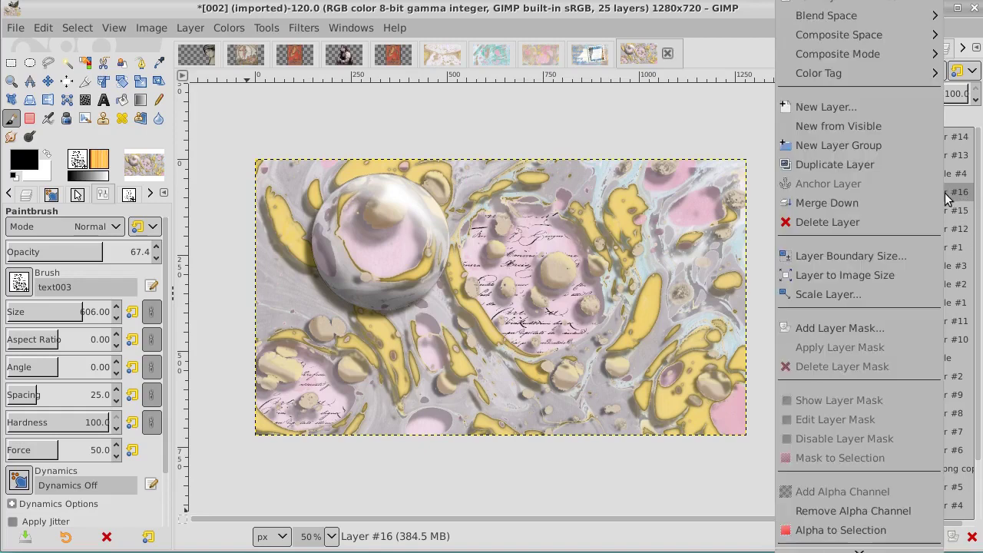
left_click(908, 200)
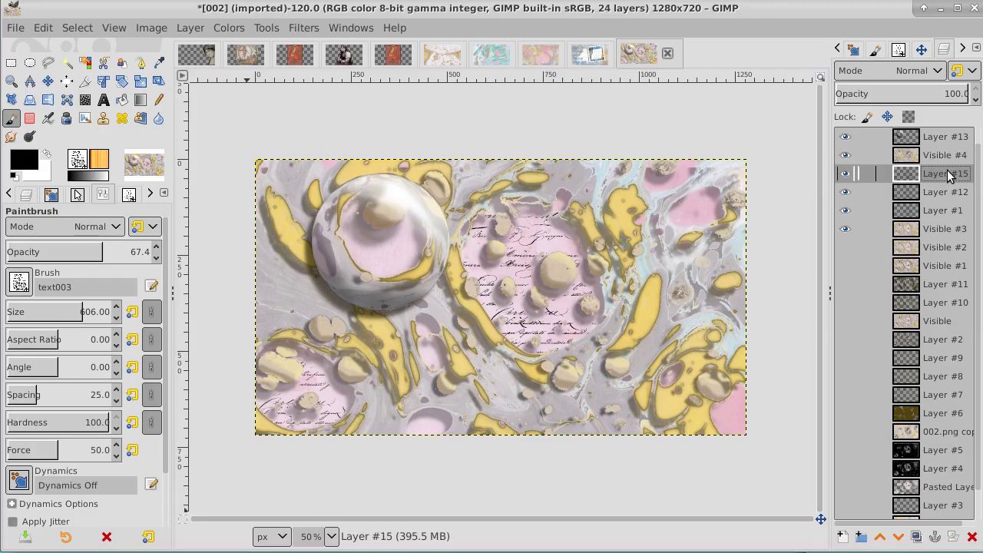
right_click(949, 175)
left_click(909, 199)
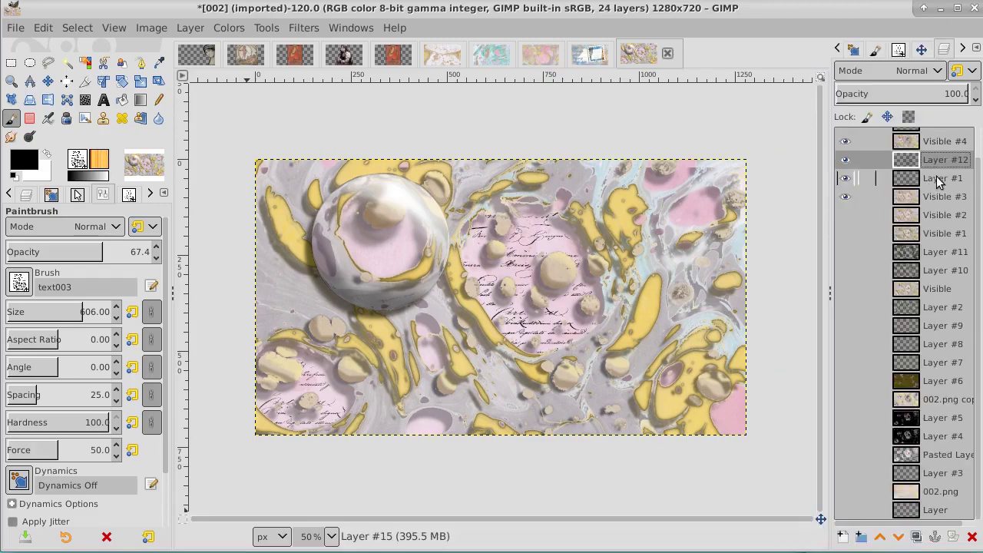
right_click(948, 160)
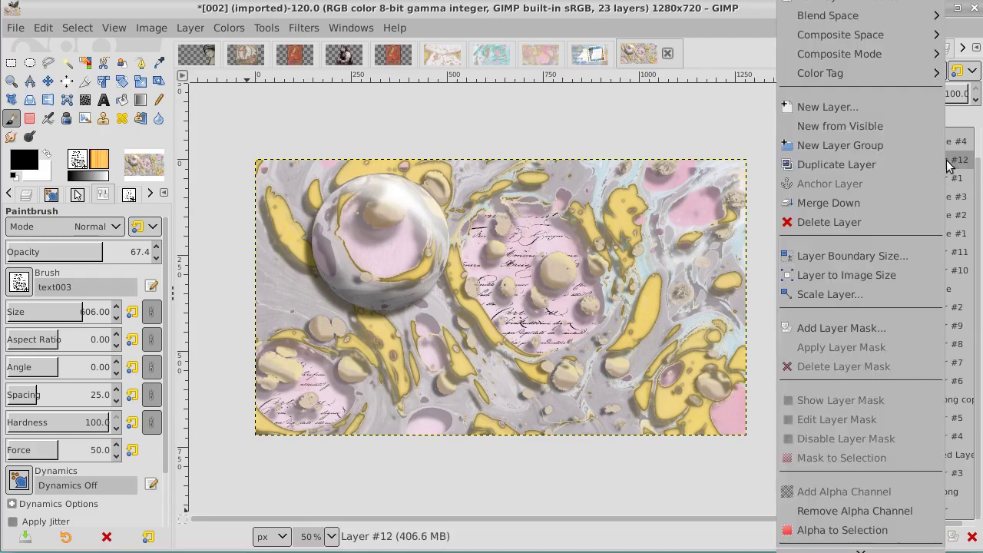
left_click(925, 204)
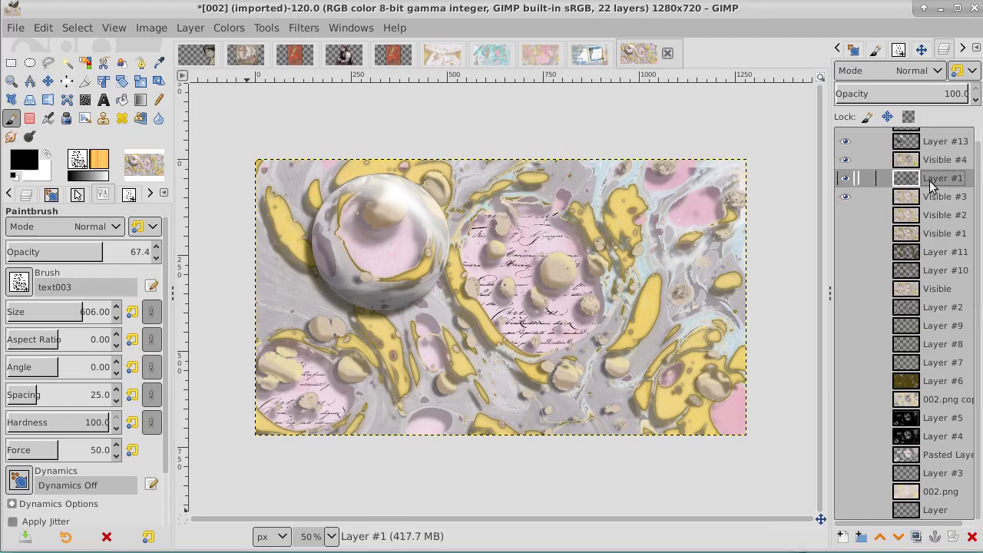
Step: Add a new transparent layer above Visible #3
left_click(922, 202)
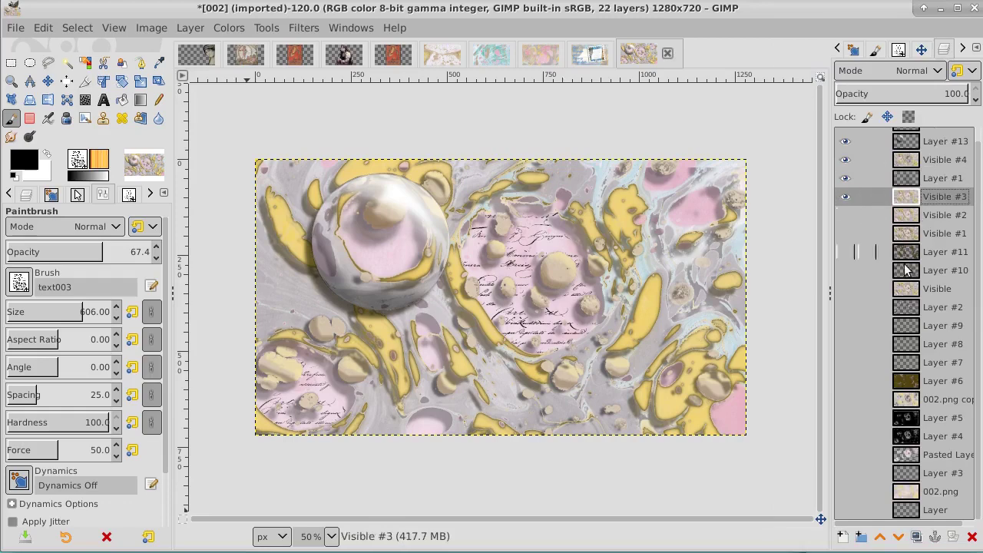
left_click(841, 537)
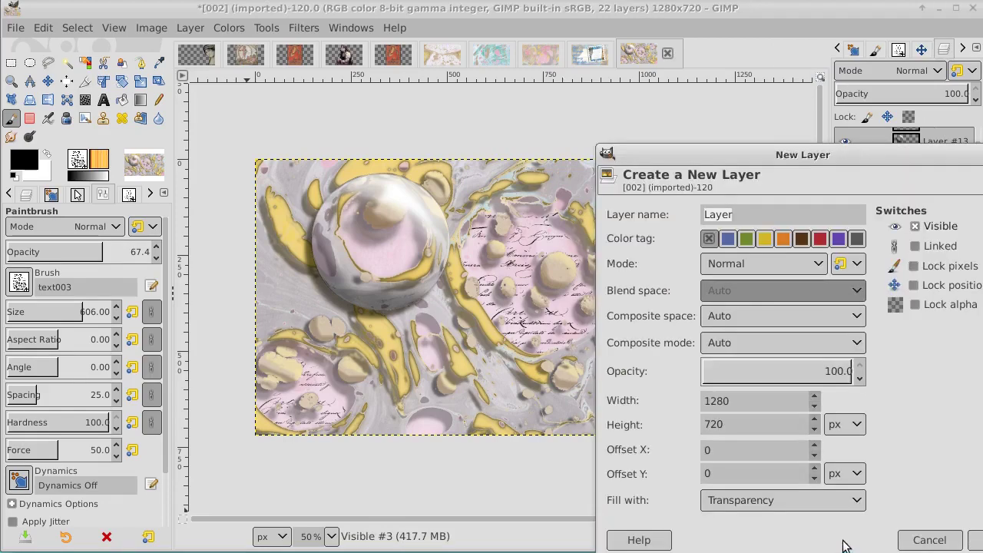
left_click(975, 540)
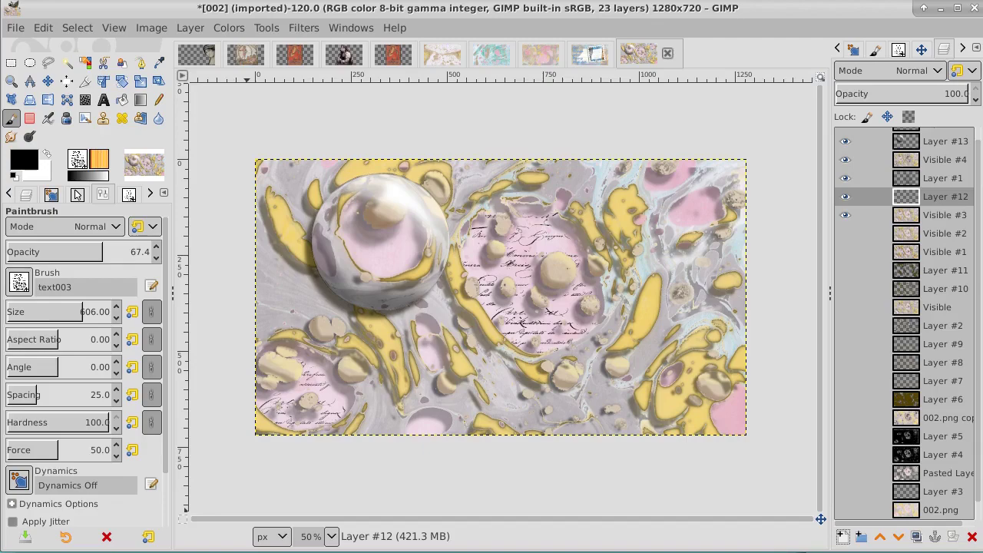
Step: On Visible #4, fuzzy-select the right-side pink areas in Add mode, then clear the selection
left_click(945, 160)
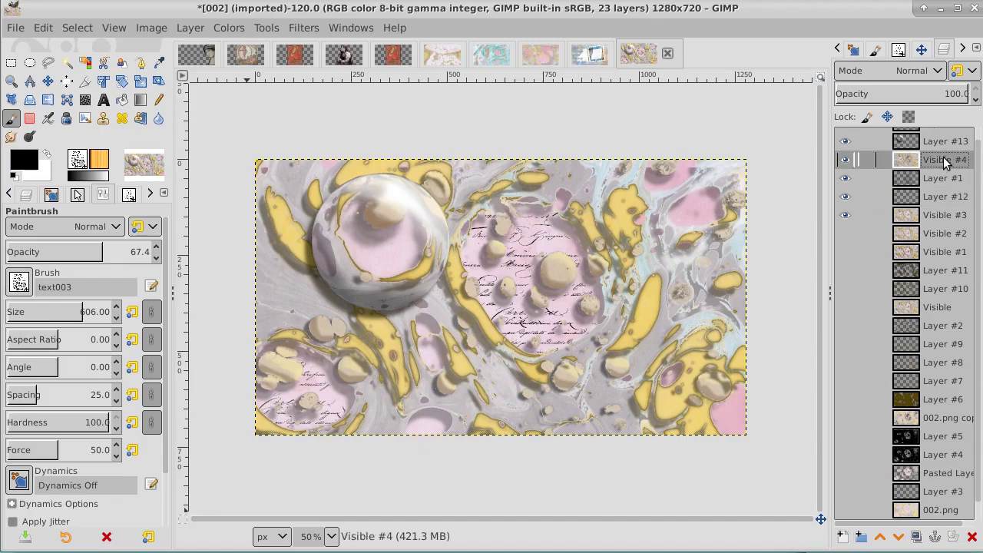
left_click(66, 63)
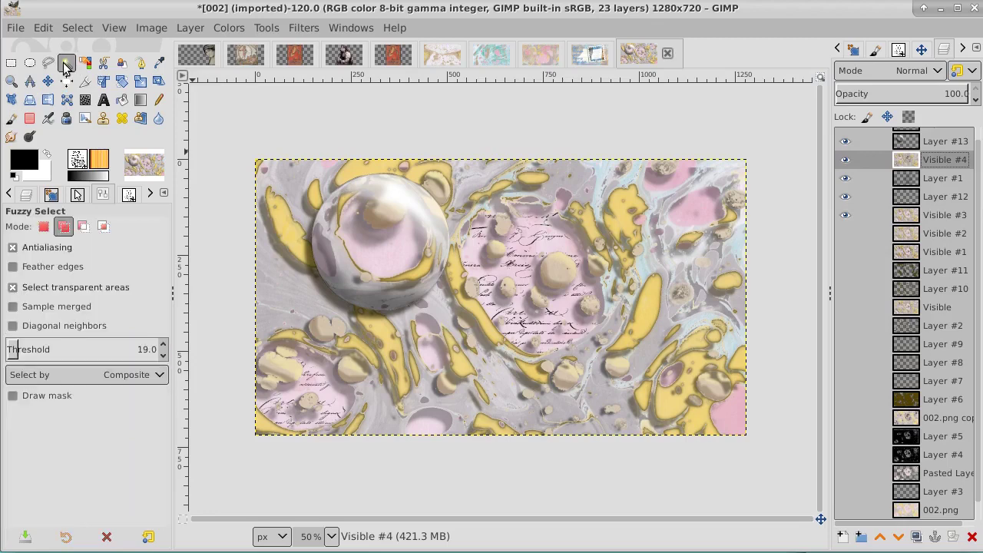
left_click(63, 226)
mouse_move(705, 208)
left_mouse_down()
mouse_move(706, 199)
mouse_move(701, 213)
left_mouse_up()
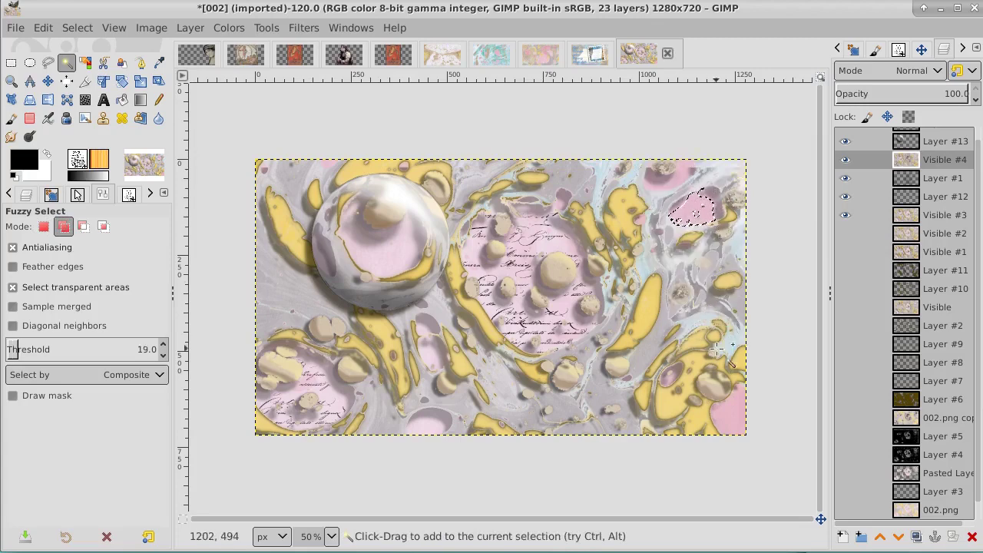
left_click_drag(734, 405, 733, 404)
left_click_drag(735, 404, 725, 418)
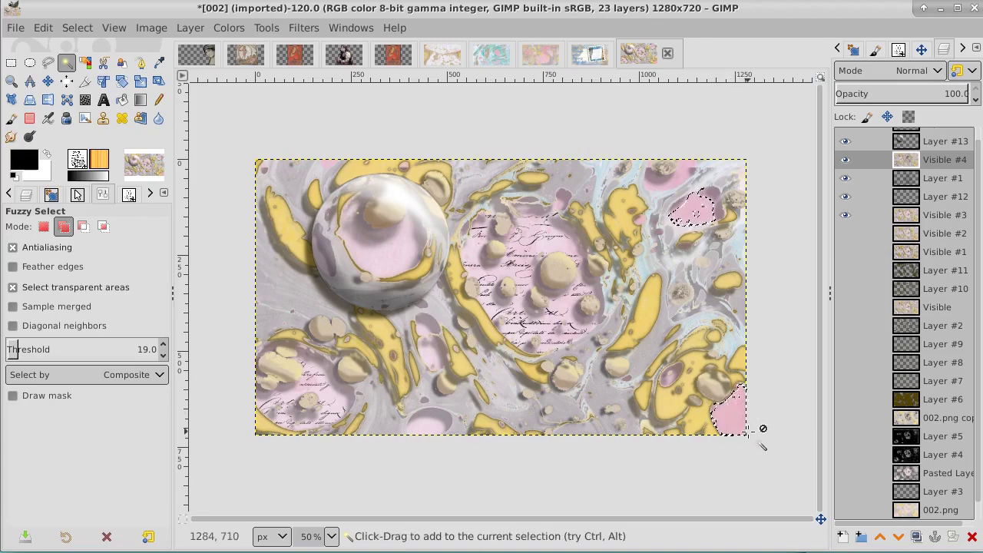
left_click(679, 169)
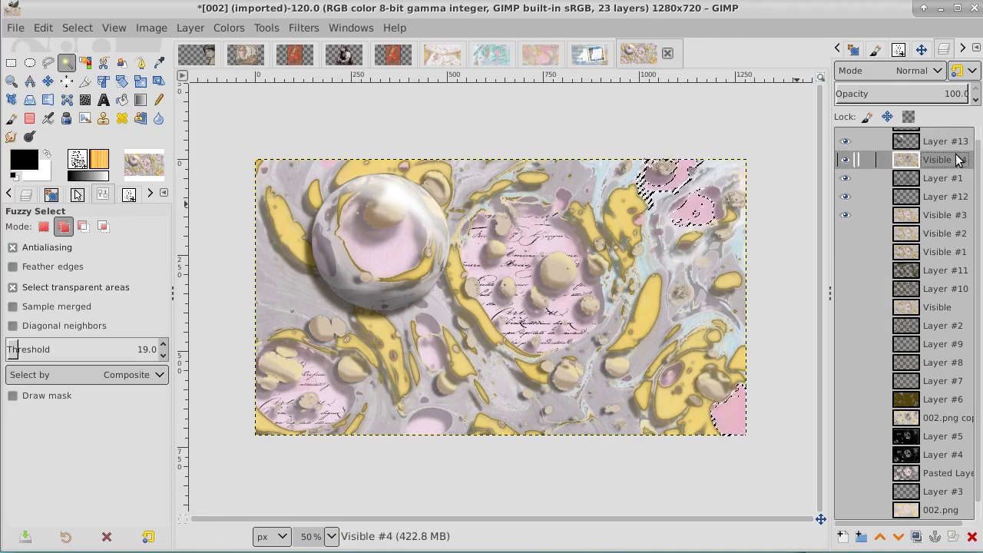
left_click(75, 27)
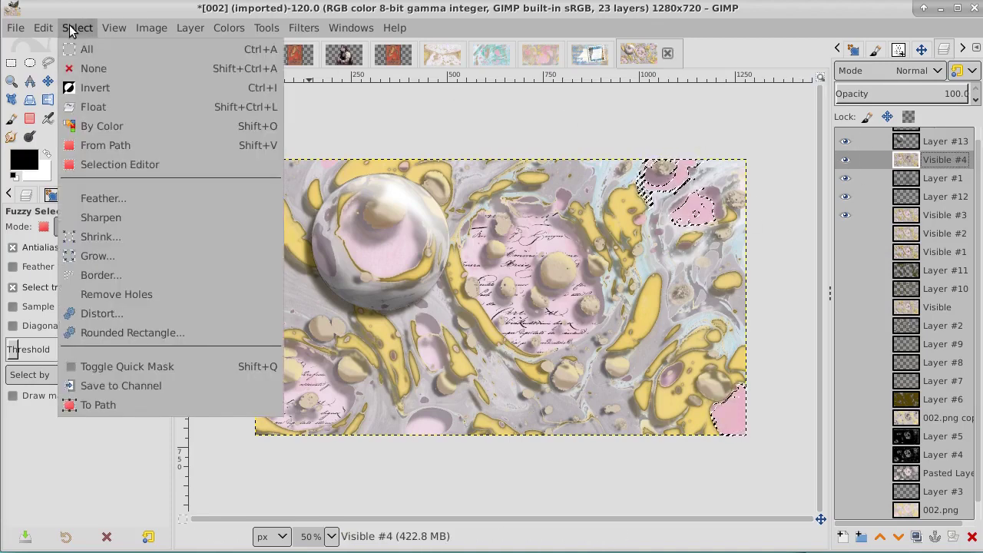
left_click(87, 70)
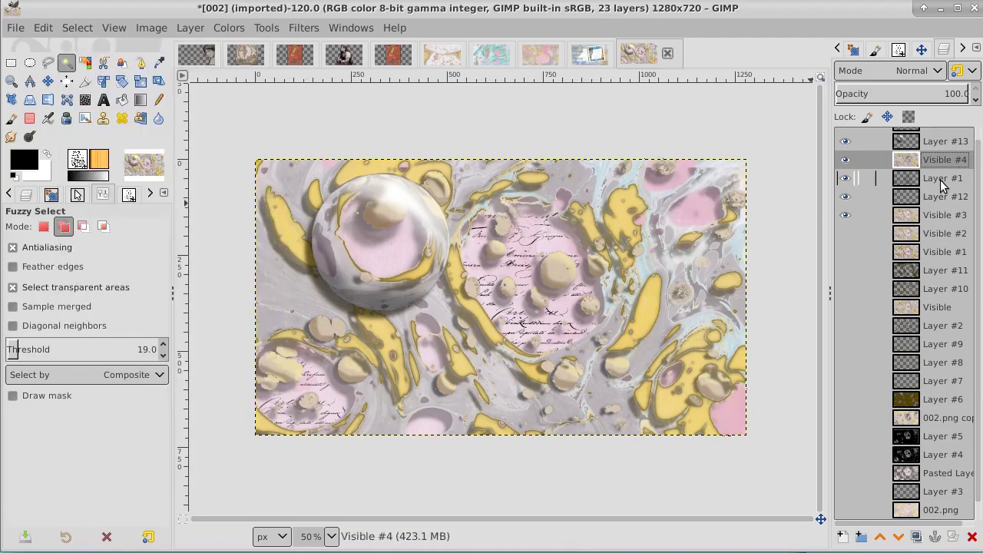
Step: Check Layer #1's script by toggling it, then add a new transparent layer above it
left_click(847, 178)
left_click(846, 178)
left_click(941, 185)
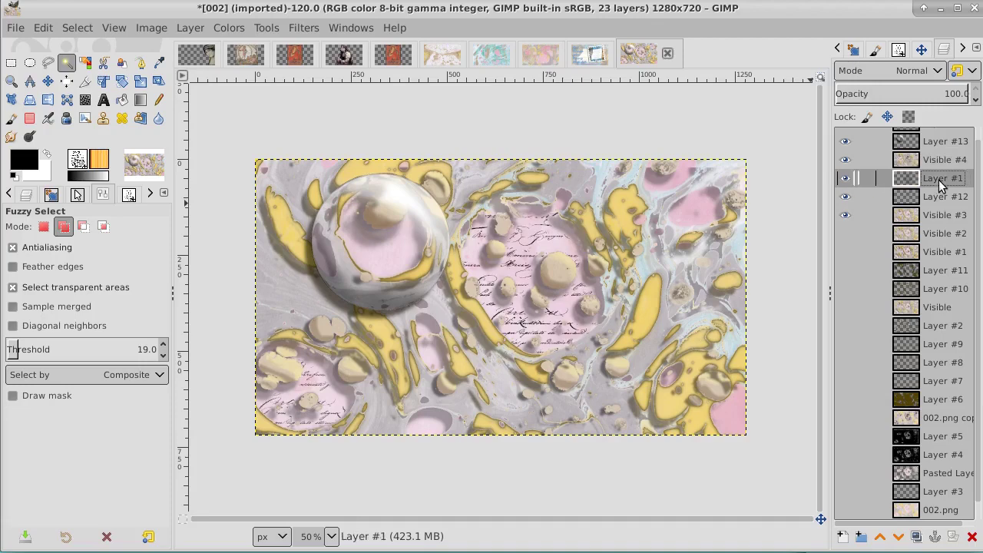
left_click(843, 537)
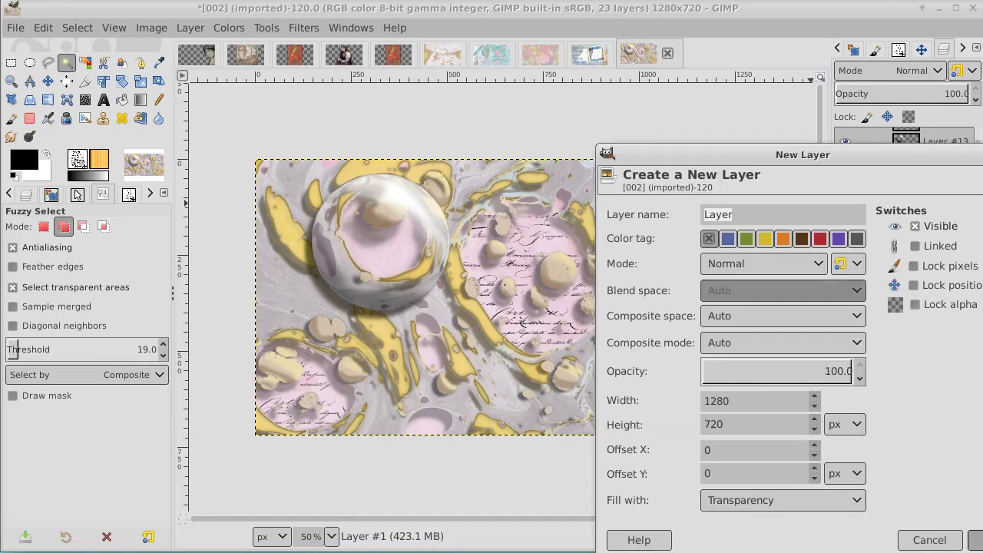
key("Return")
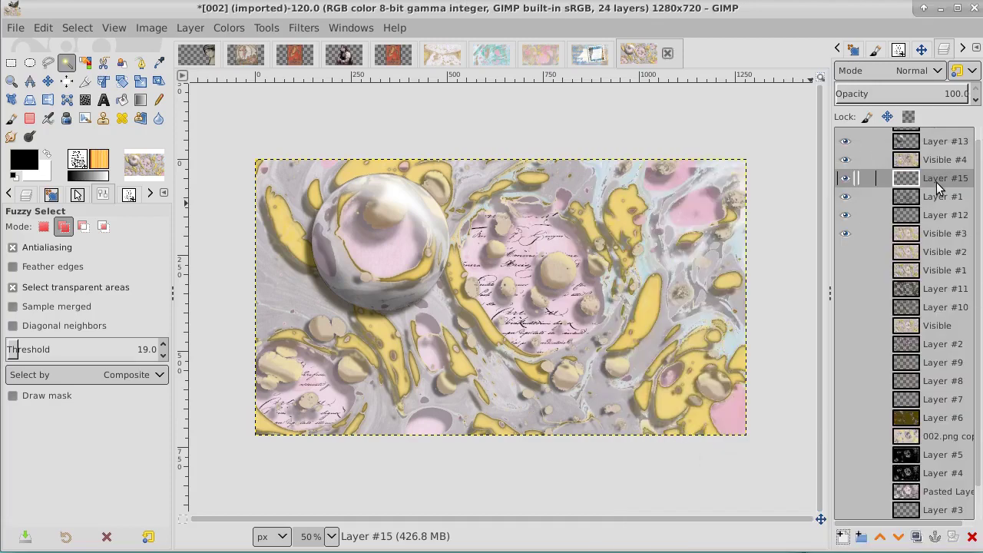
Step: Reduce the Paintbrush's script brush size to 571
left_click(11, 116)
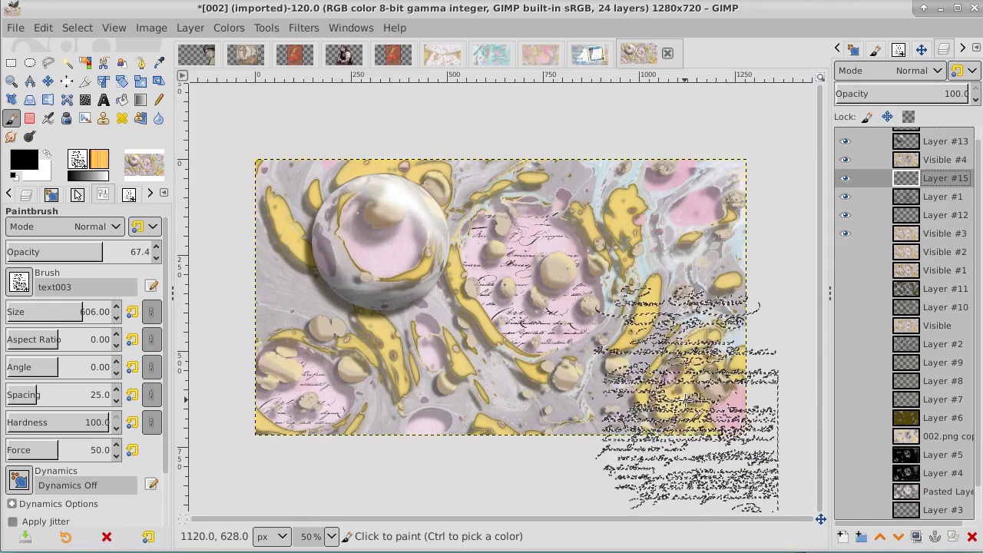
key("bracketleft")
key("bracketleft")
key("bracketleft")
key("bracketleft")
key("bracketleft")
key("bracketleft")
key("bracketleft")
key("bracketleft")
key("bracketleft")
key("bracketleft")
key("bracketleft")
key("bracketleft")
key("bracketleft")
key("bracketleft")
key("bracketleft")
key("bracketleft")
key("bracketleft")
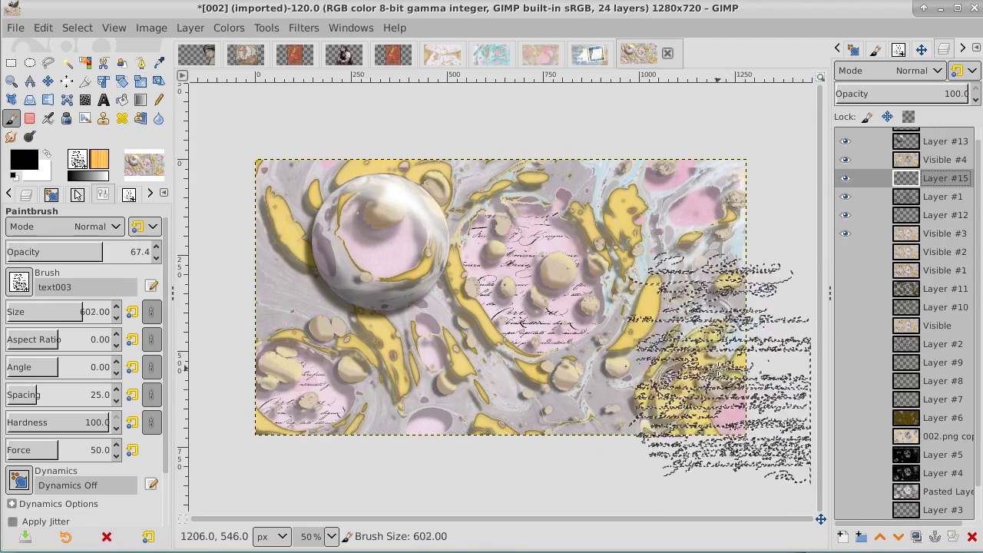
key("bracketleft")
key("bracketleft")
key("bracketleft")
key("bracketleft")
key("bracketleft")
key("bracketleft")
key("bracketleft")
key("bracketleft")
key("bracketleft")
key("bracketleft")
key("bracketleft")
key("bracketleft")
key("bracketleft")
key("bracketleft")
key("bracketleft")
key("bracketleft")
key("bracketleft")
key("bracketleft")
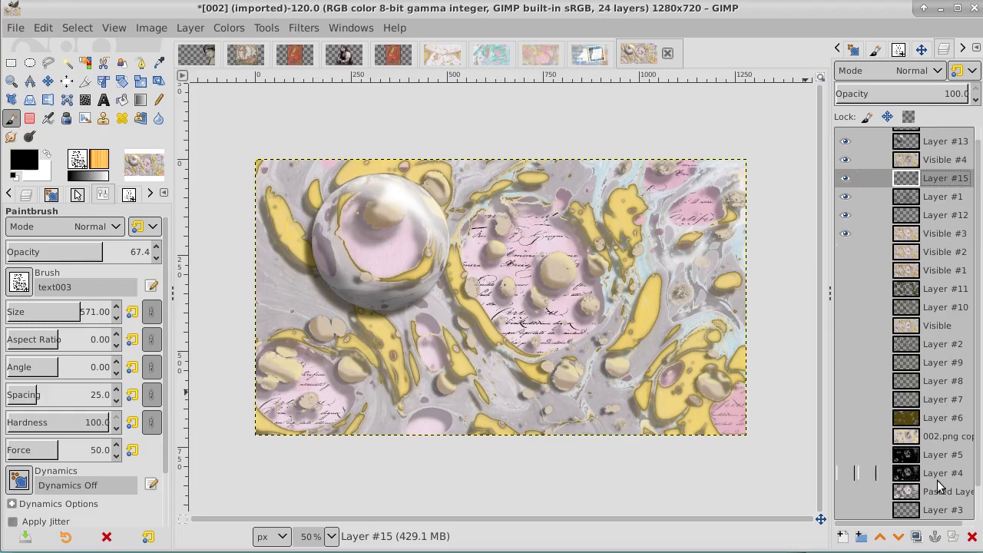
Step: Add a new layer above Layer #15 and merge Layer #16 down into Layer #15
left_click(917, 536)
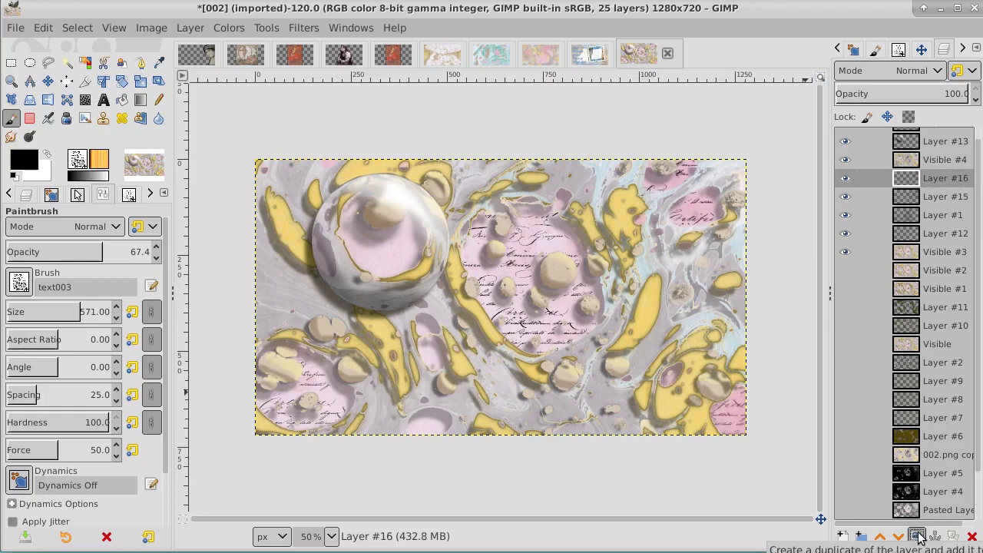
right_click(935, 179)
left_click(913, 199)
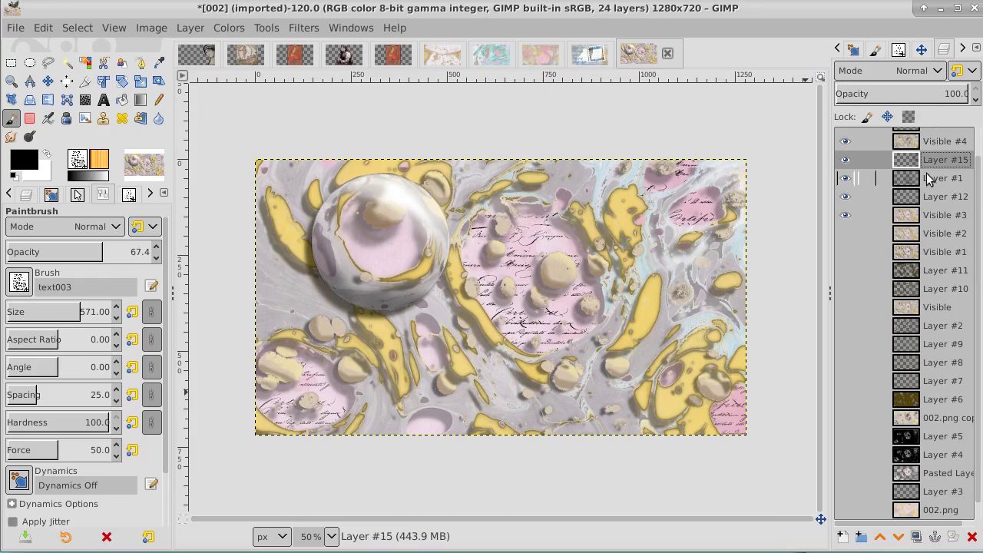
Step: Create Visible #5 from the visible composite with top Layer #14 active
left_click_drag(977, 188, 977, 127)
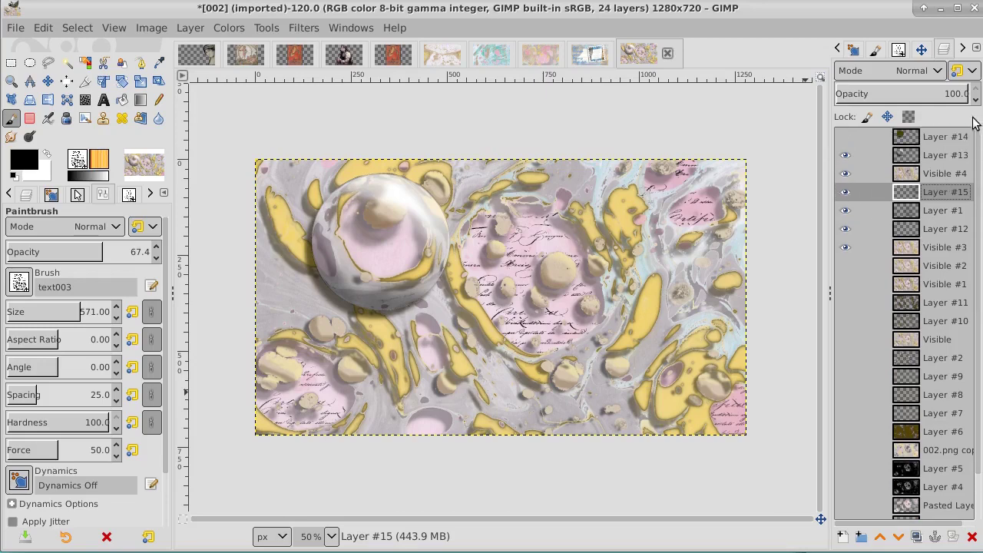
left_click(944, 138)
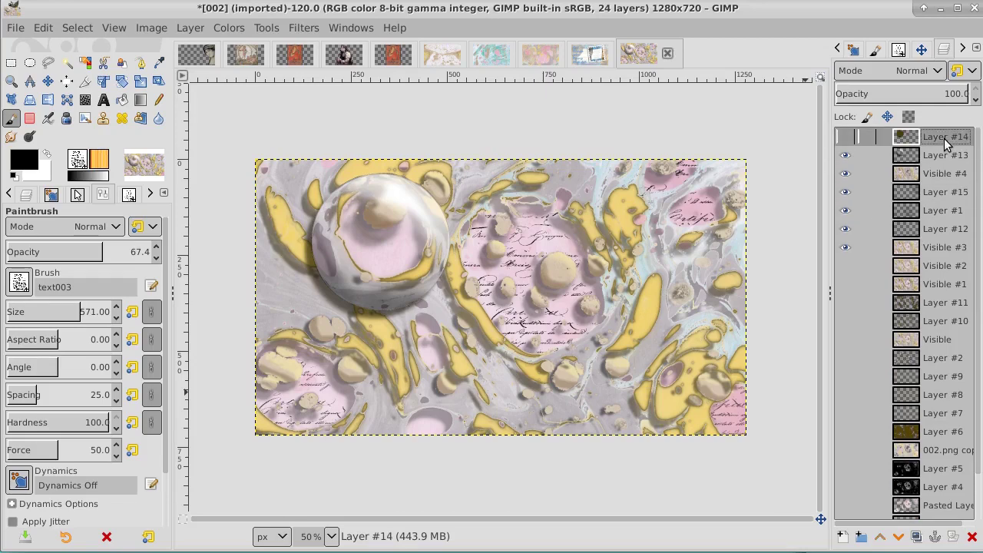
right_click(944, 137)
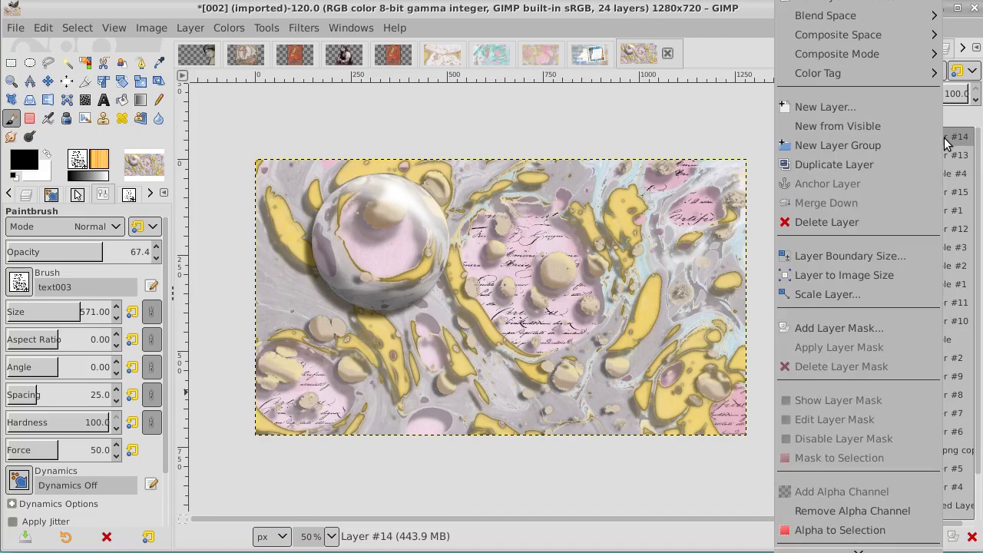
left_click(886, 126)
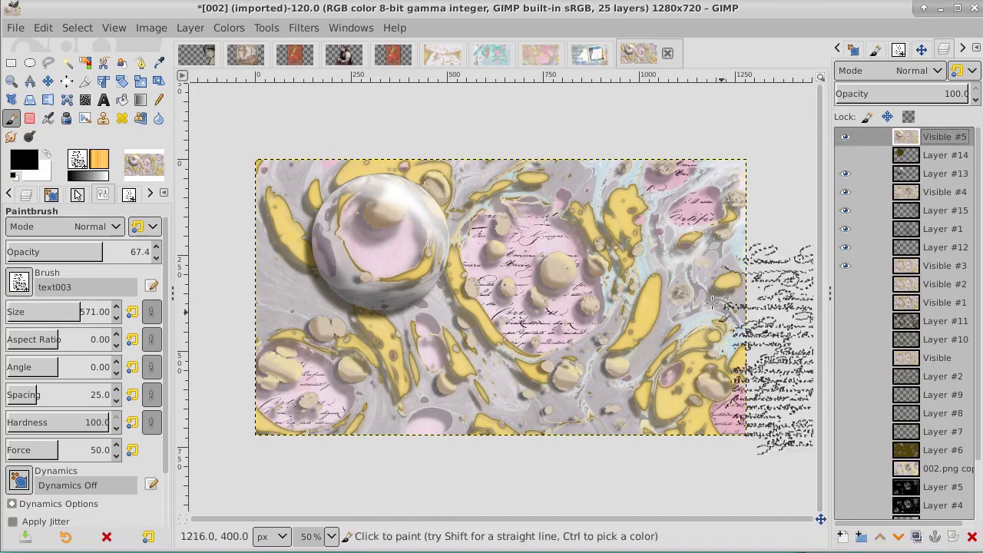
Step: Hide Layer #13, Visible #4, Layer #15, Layer #1, Layer #12 and Visible #3, then recheck Visible #5
left_click(844, 172)
left_click(845, 192)
left_click(845, 210)
left_click(845, 228)
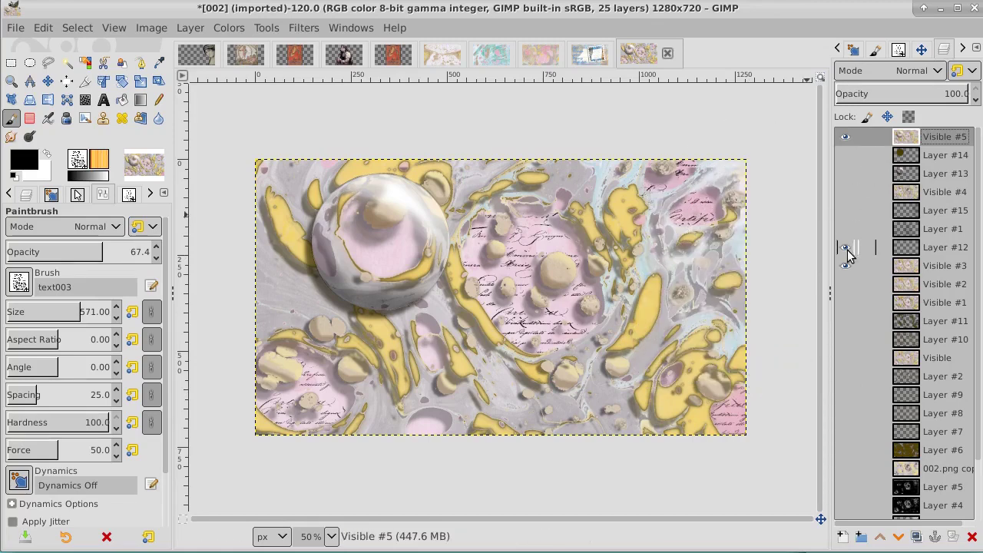
left_click(845, 246)
left_click(844, 265)
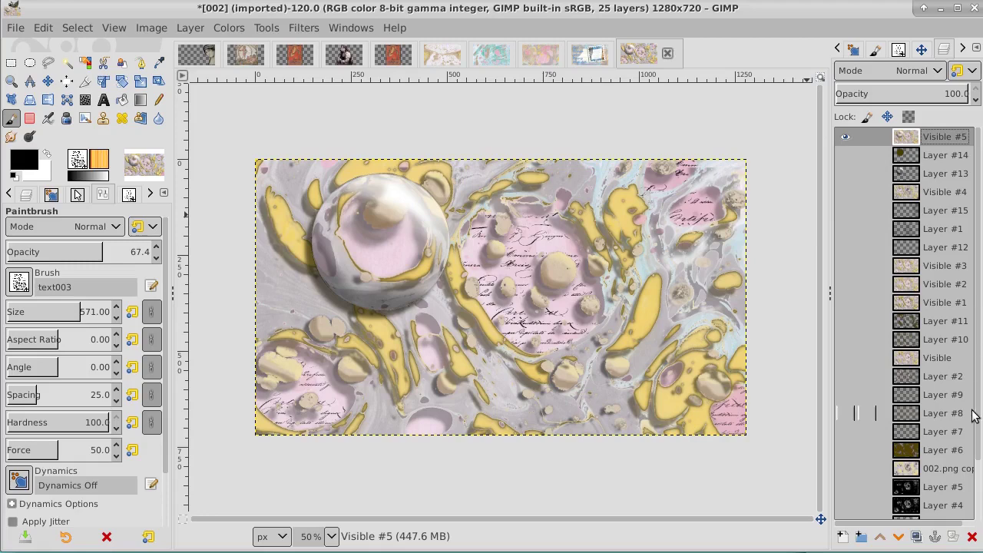
scroll(975, 415, "down", 3)
scroll(968, 499, "up", 3)
left_click(844, 138)
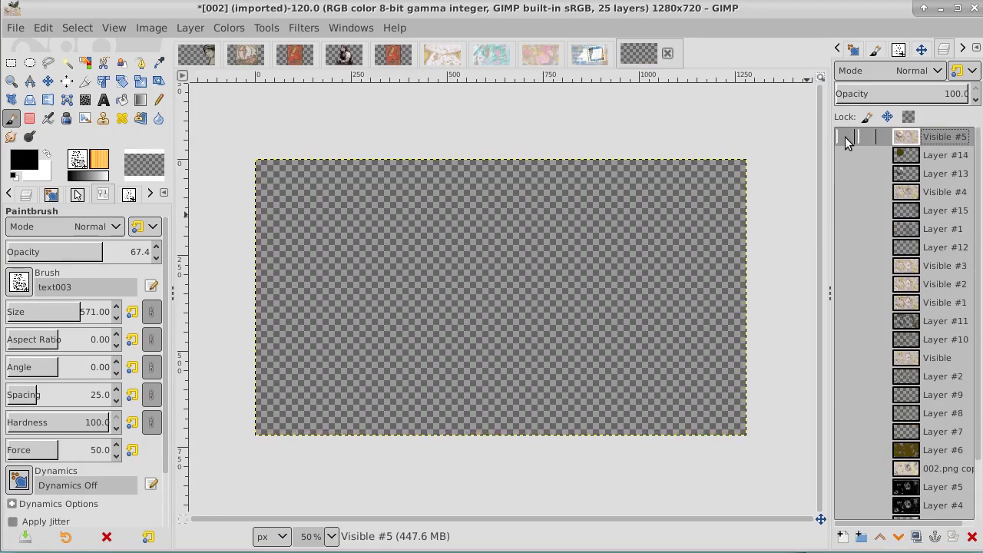
left_click(844, 139)
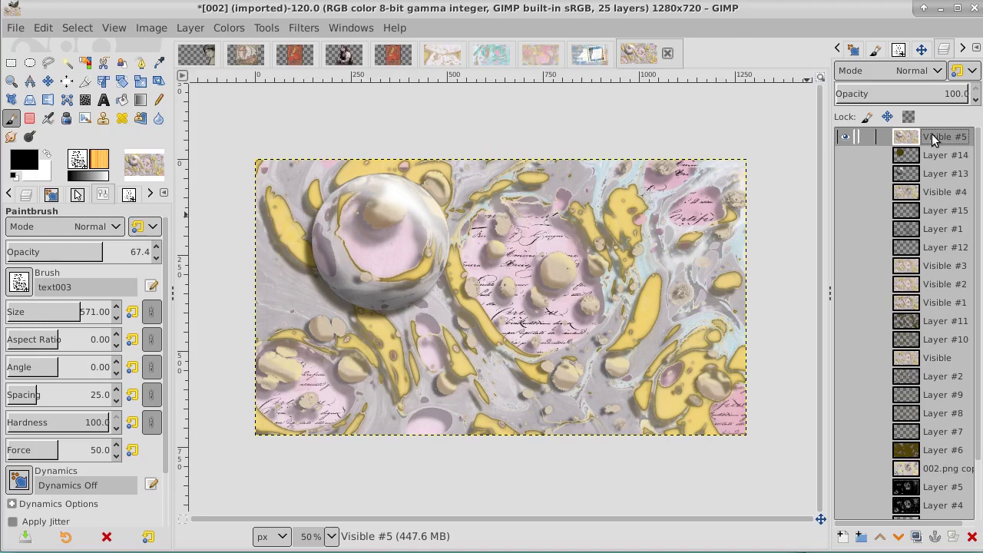
Step: Hide Visible #5, show Layer #13 with the glass sphere, and delete Layer #14
left_click(844, 139)
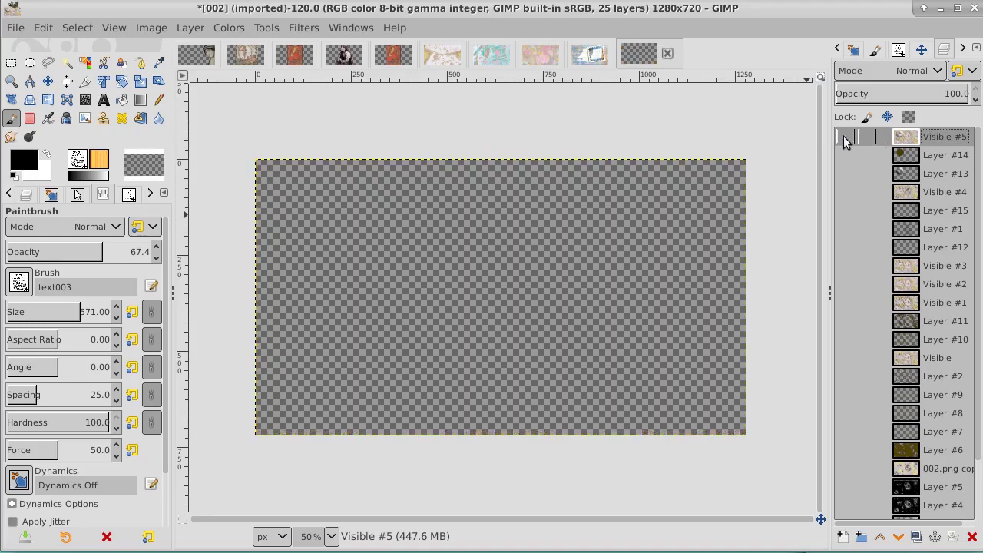
left_click(848, 174)
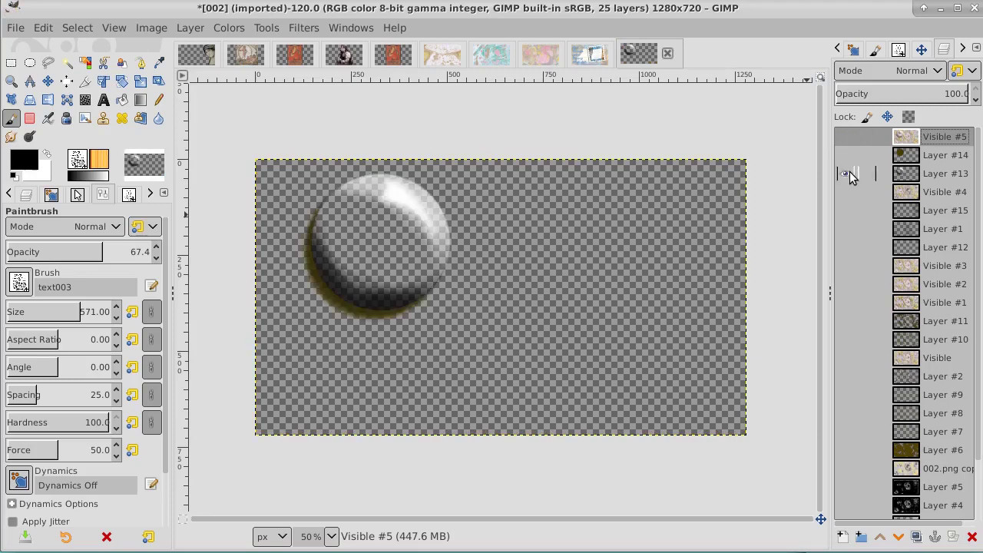
left_click(846, 155)
left_click(846, 156)
left_click(931, 155)
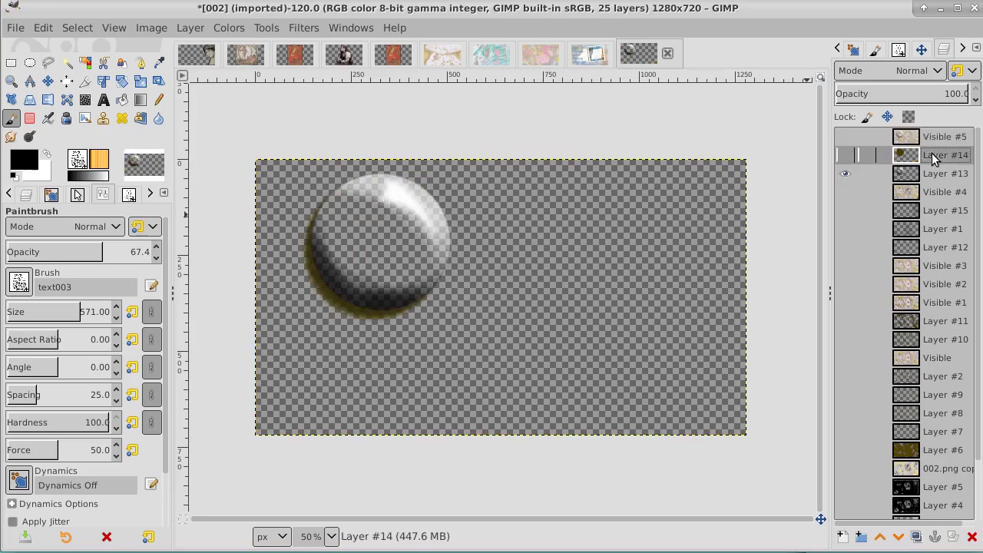
left_click(972, 537)
Step: Show Visible #4, Layer #15, Layer #1, Layer #12 and Visible #3, and select Visible #3
left_click(844, 174)
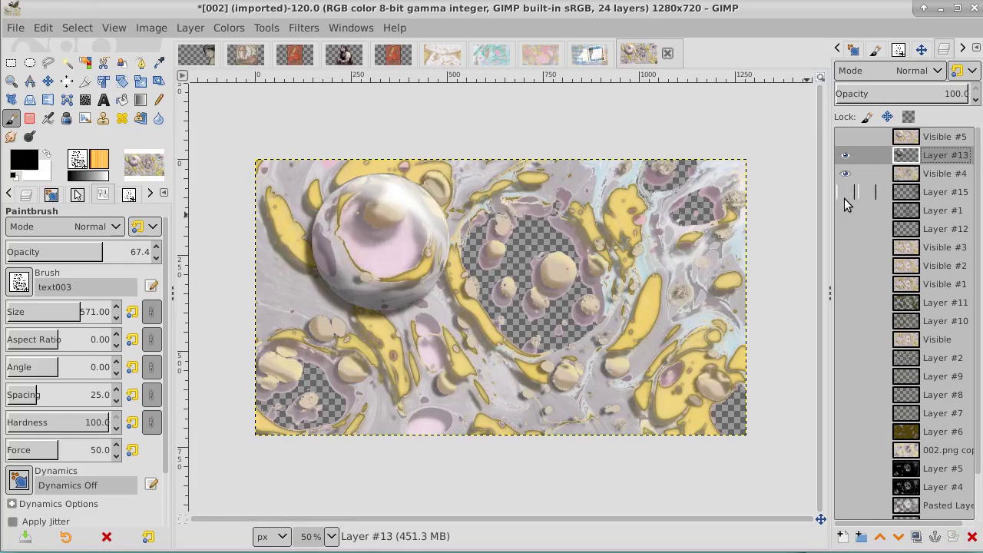
left_click(845, 192)
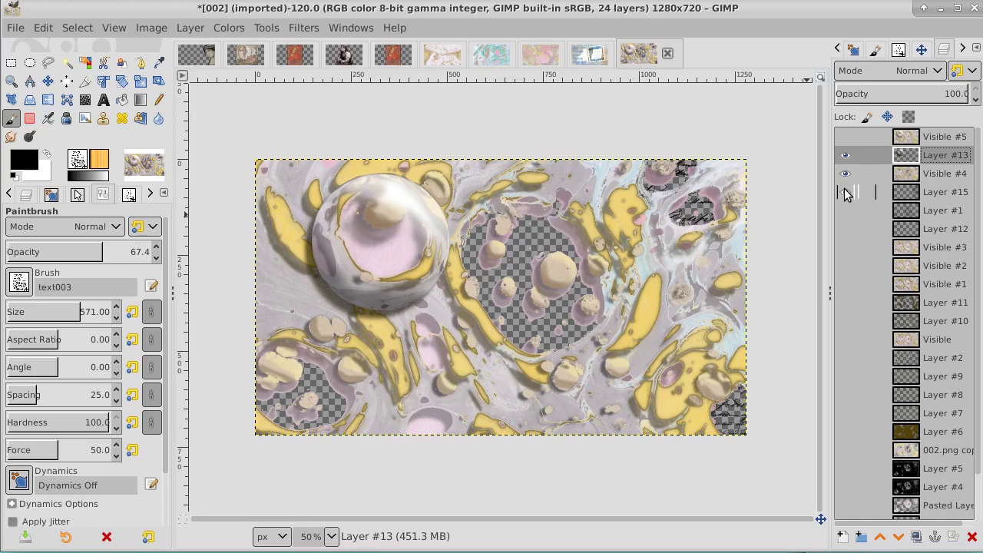
left_click(845, 210)
left_click(845, 229)
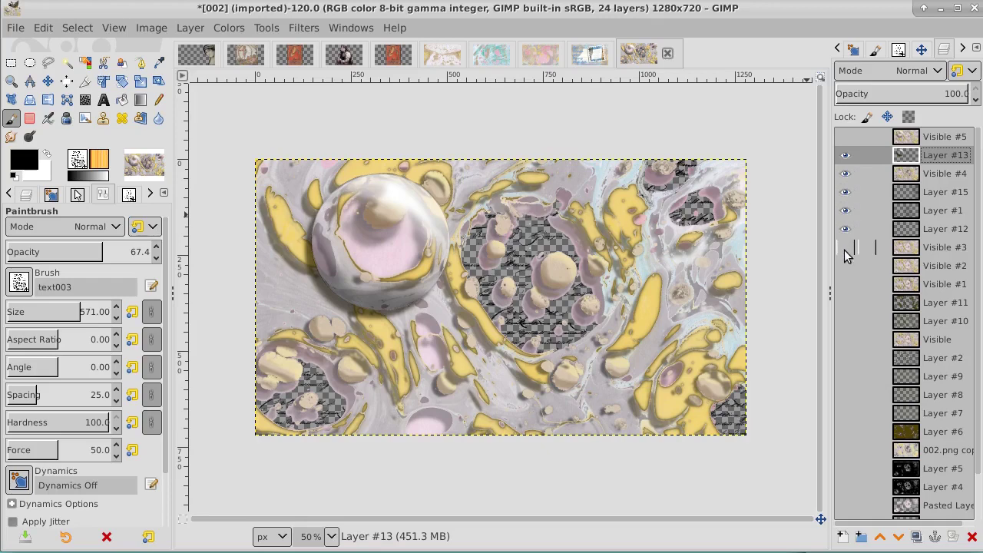
left_click(845, 248)
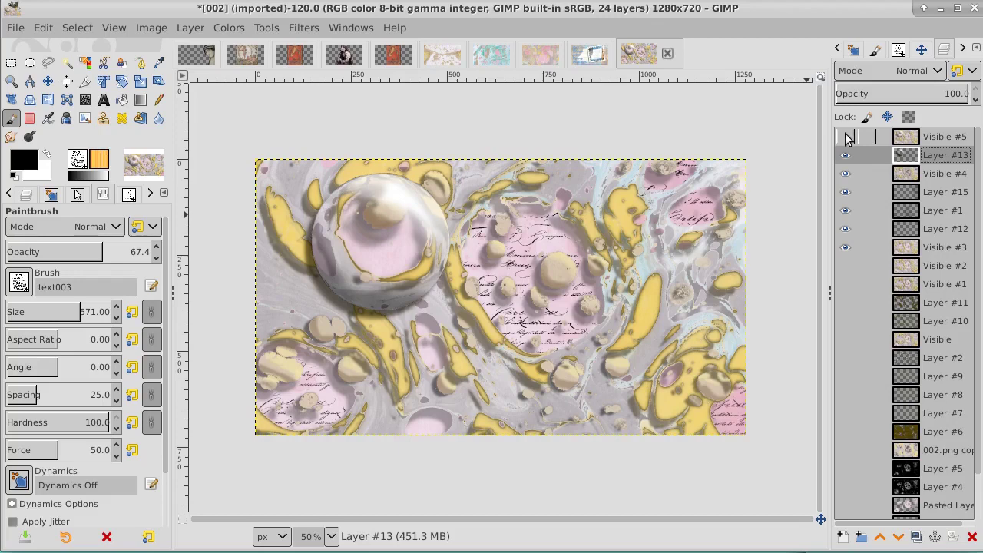
left_click(944, 247)
Step: Add a new transparent Layer #14 above Visible #3
left_click(840, 539)
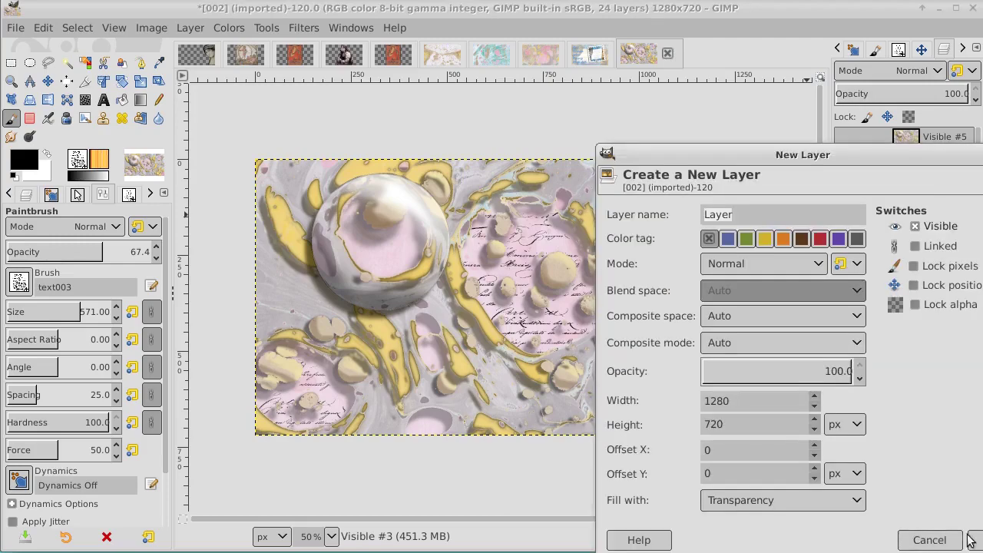
left_click(971, 539)
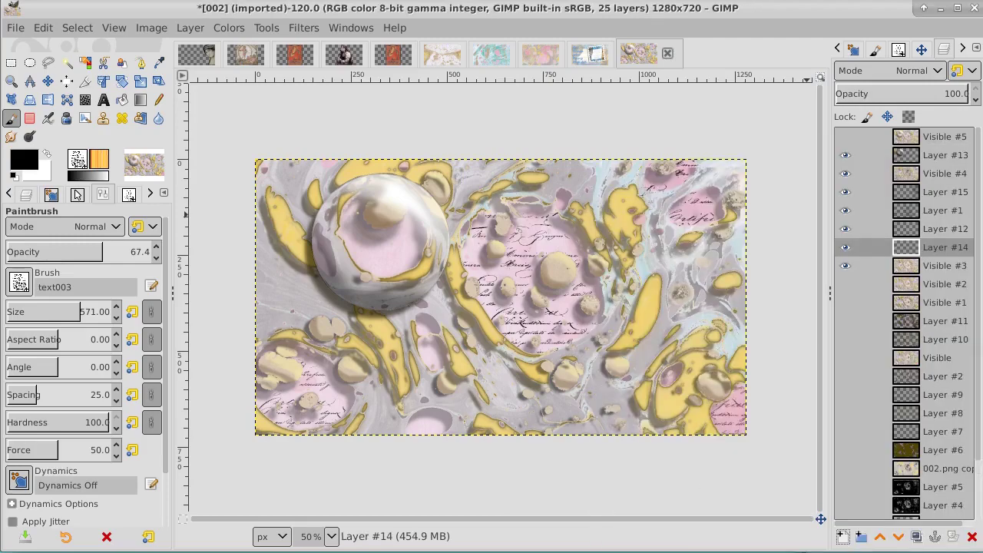
left_click(11, 63)
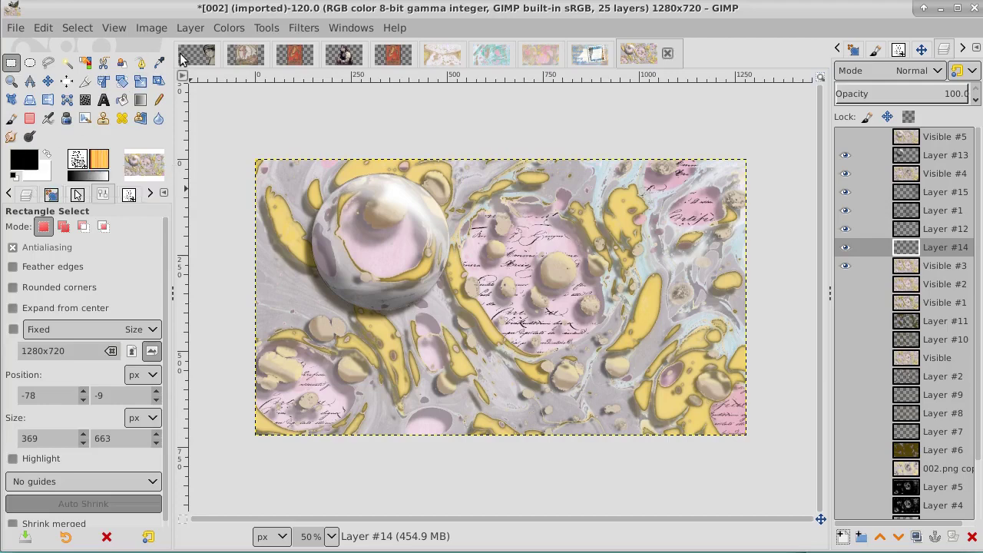
Step: Sample the marble's light blue from Visible #4 as foreground, then reselect Layer #14
left_click(159, 62)
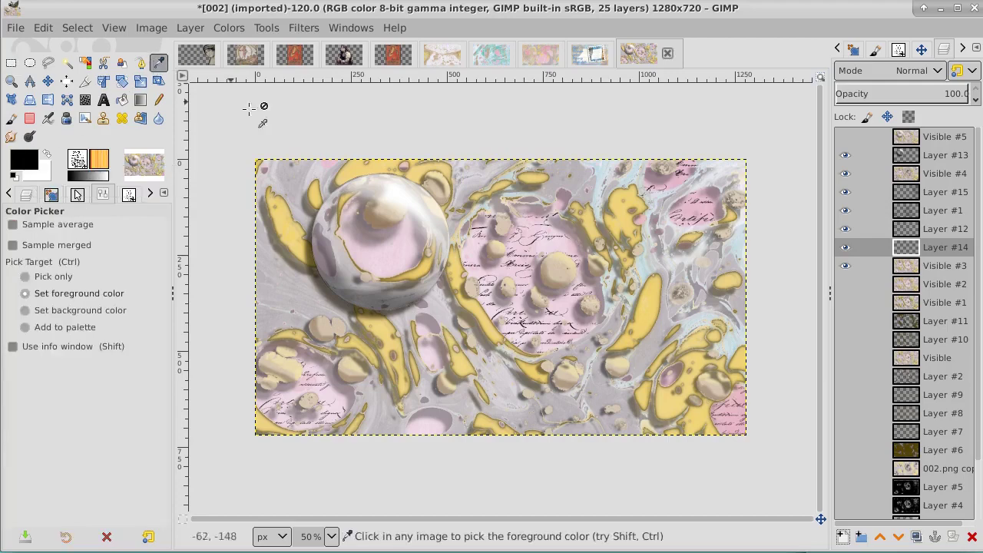
left_click(961, 174)
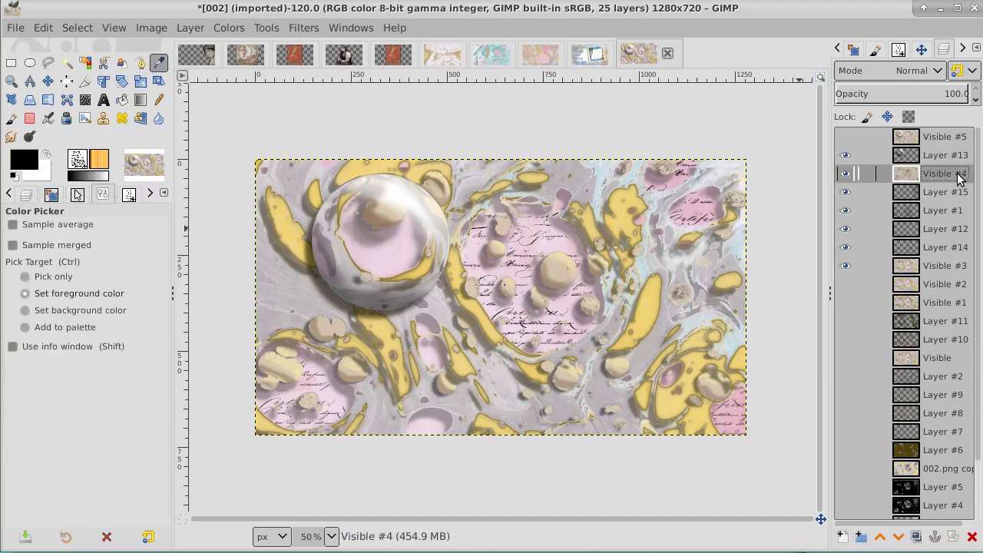
left_click(601, 173)
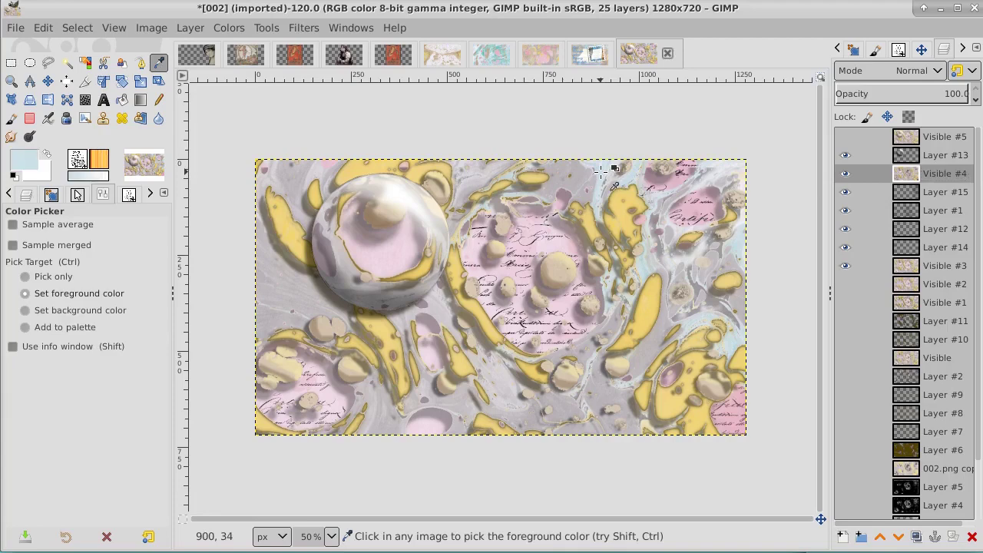
left_click(948, 249)
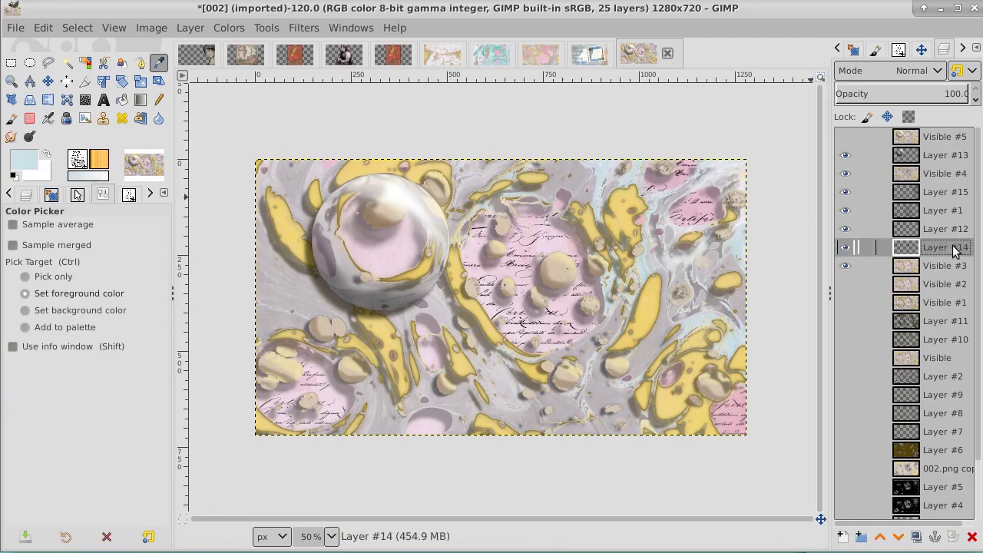
left_click(11, 63)
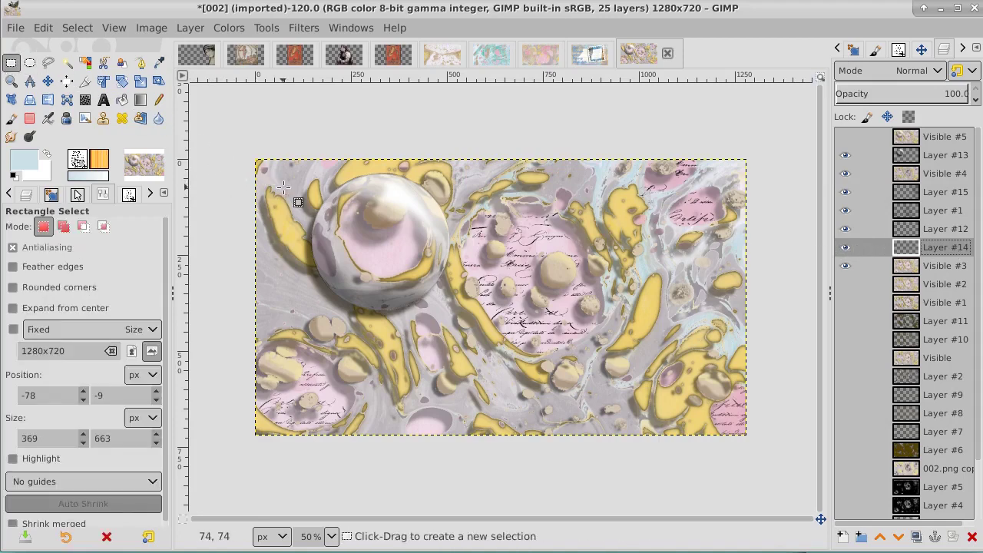
Step: Fill an inset rectangular selection on Layer #14 with the light blue
left_click_drag(283, 187, 720, 414)
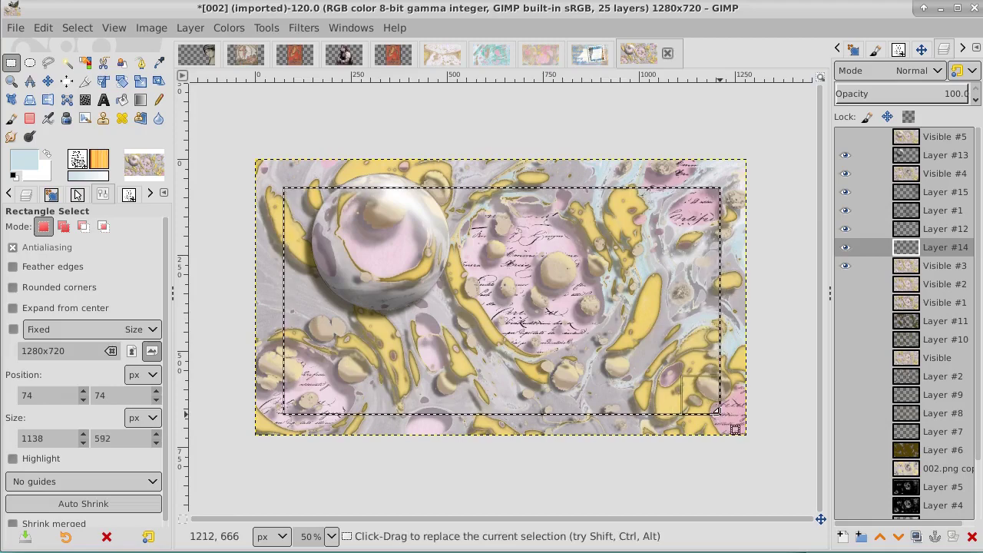
left_click(122, 101)
left_click(431, 280)
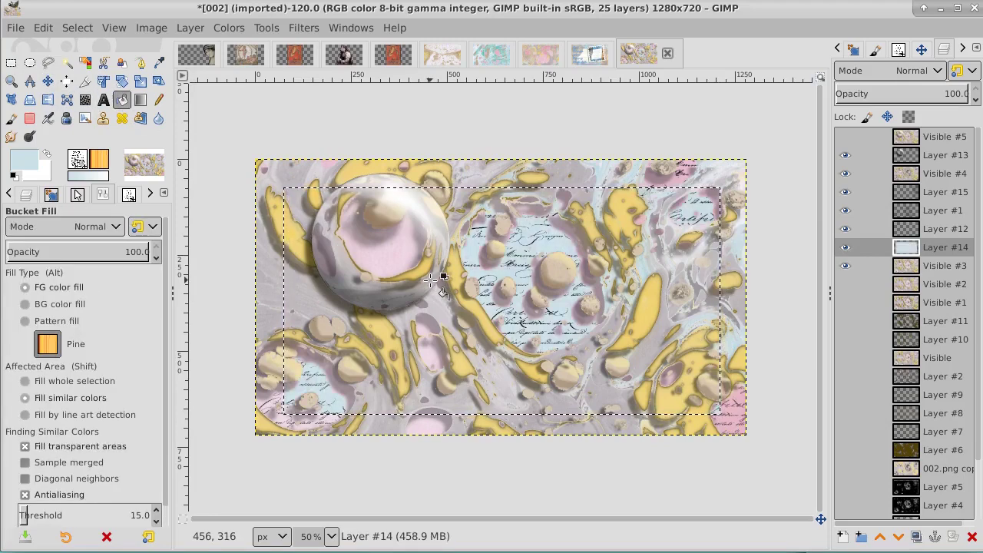
Step: Shrink the selection by 6 px and delete its interior, leaving a thin blue border
left_click(77, 27)
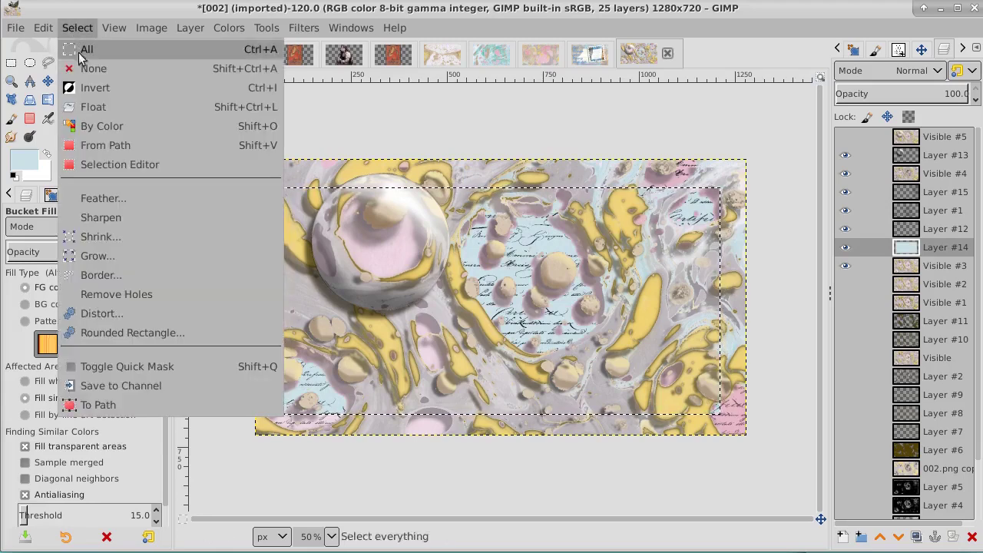
left_click(112, 238)
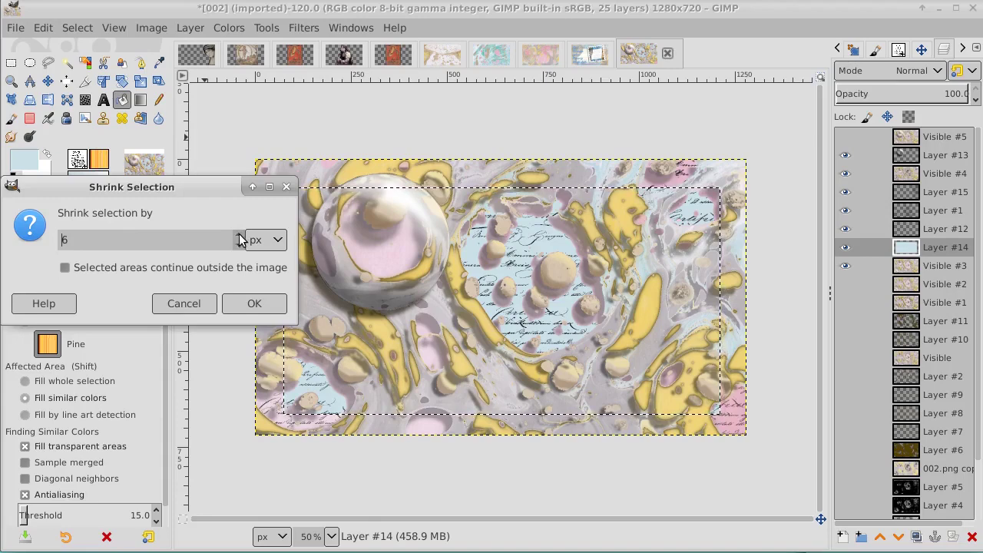
left_click(254, 304)
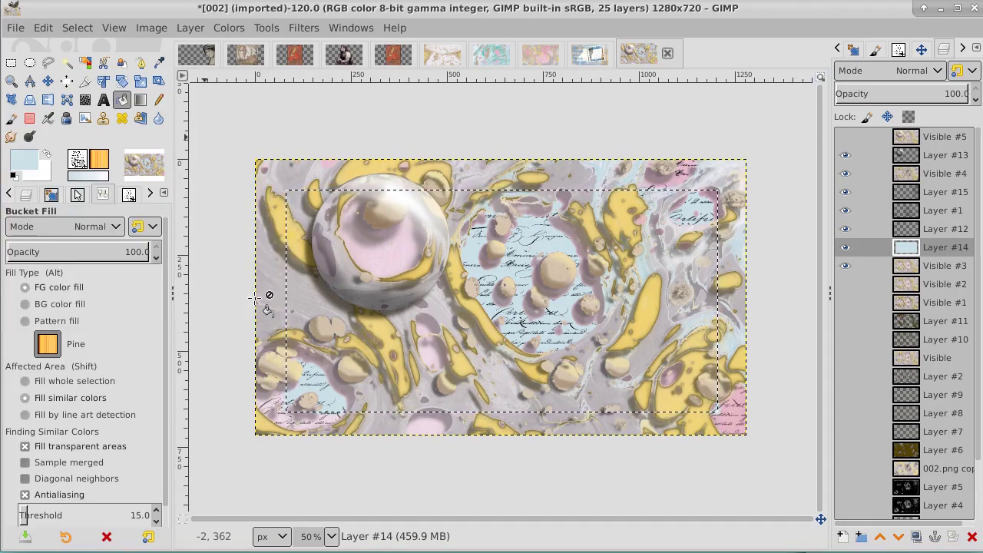
key("Delete")
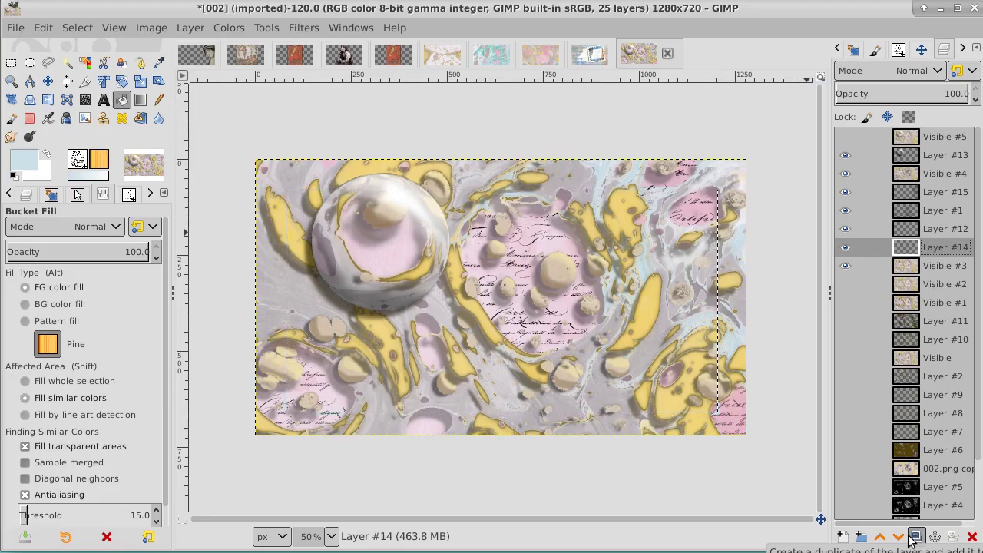
Step: Raise Layer #14 four positions to sit above Visible #4, and select none
left_click(848, 174)
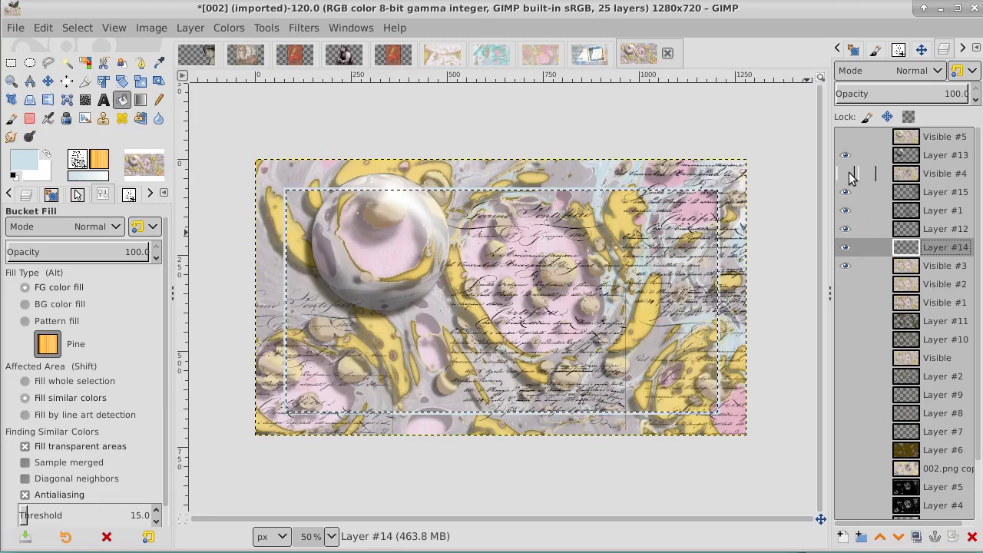
left_click(847, 174)
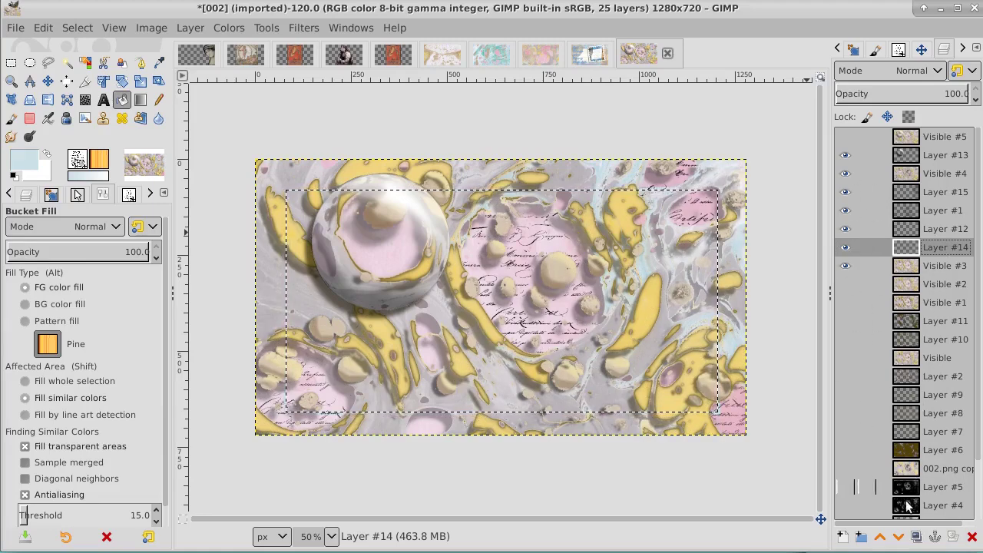
left_click(880, 536)
left_click(881, 537)
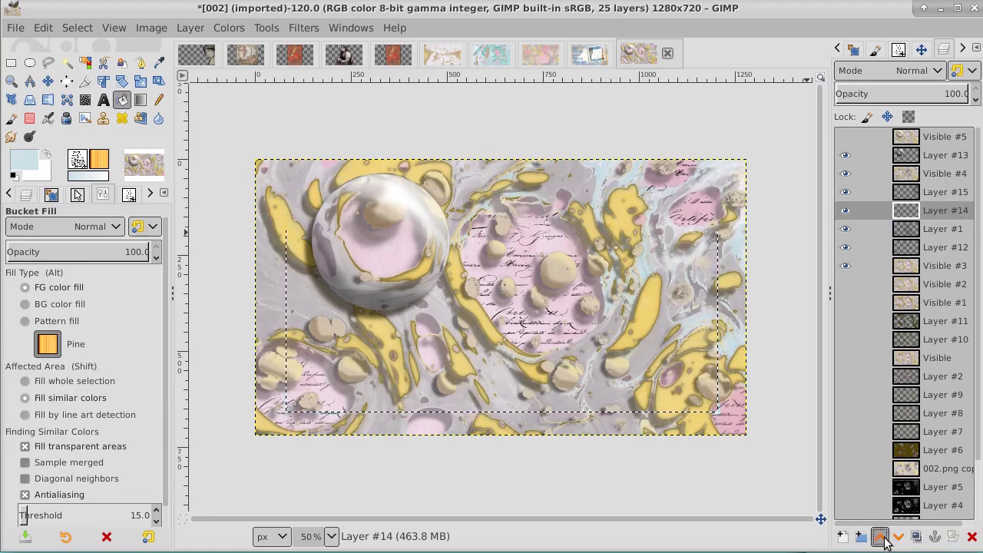
left_click(881, 537)
left_click(881, 536)
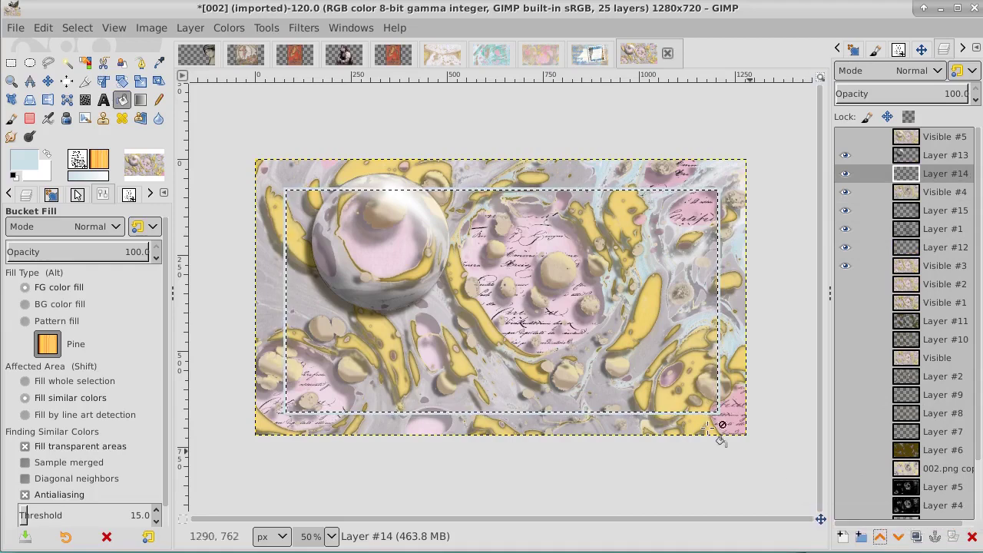
left_click(69, 27)
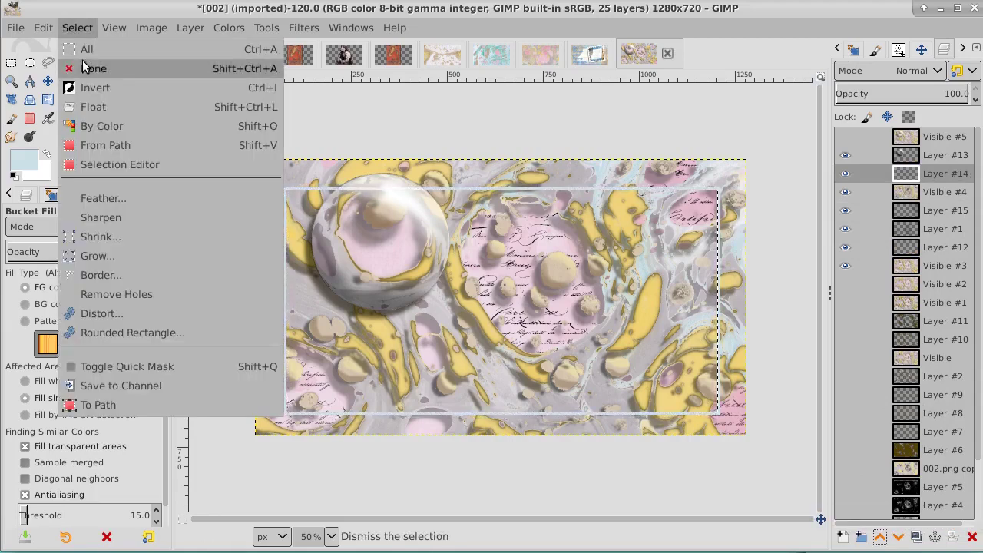
left_click(92, 68)
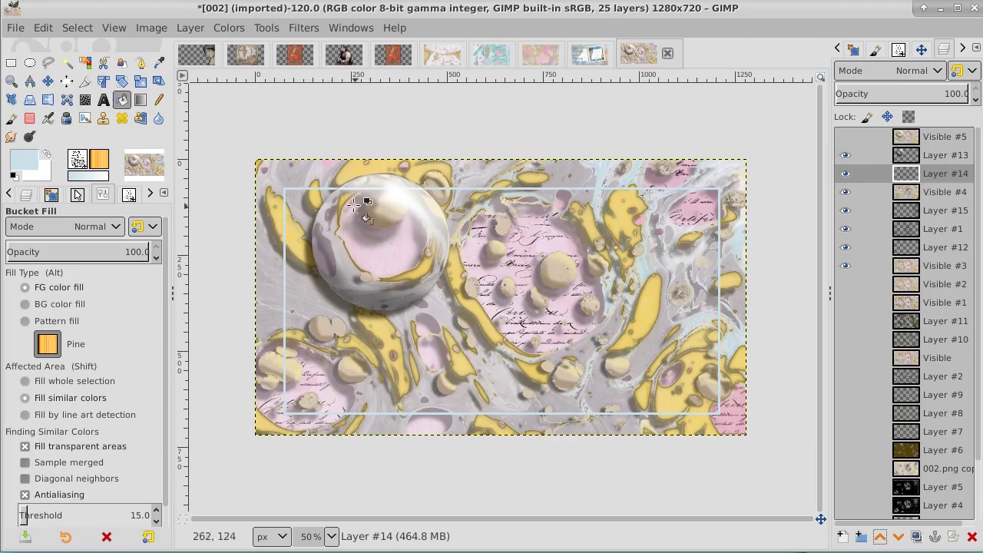
left_click(11, 63)
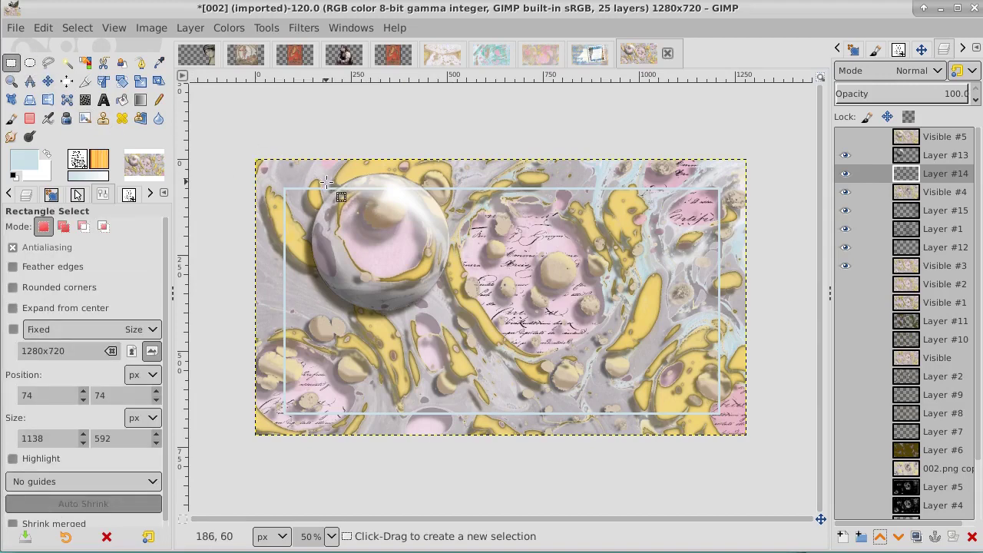
left_click_drag(327, 180, 433, 195)
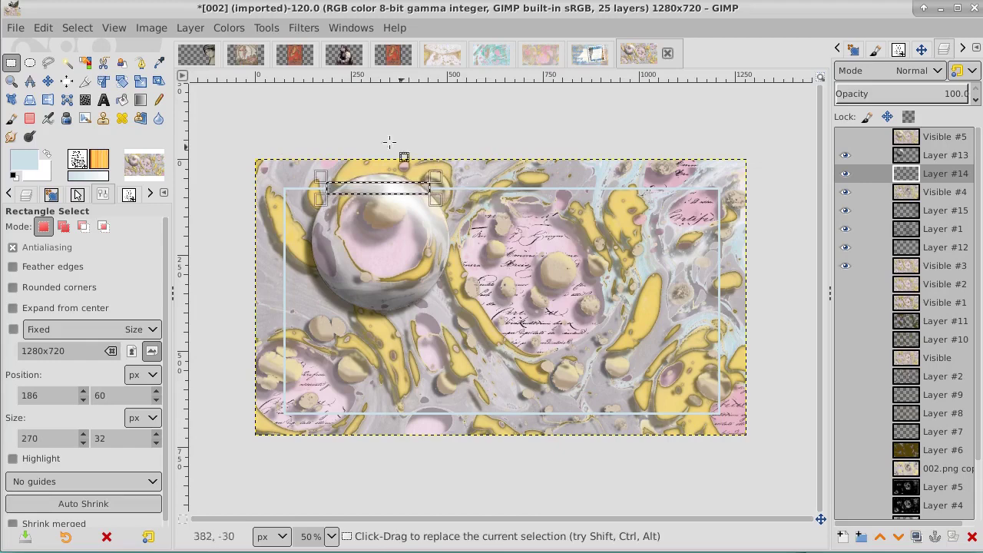
left_click(86, 29)
left_click(94, 68)
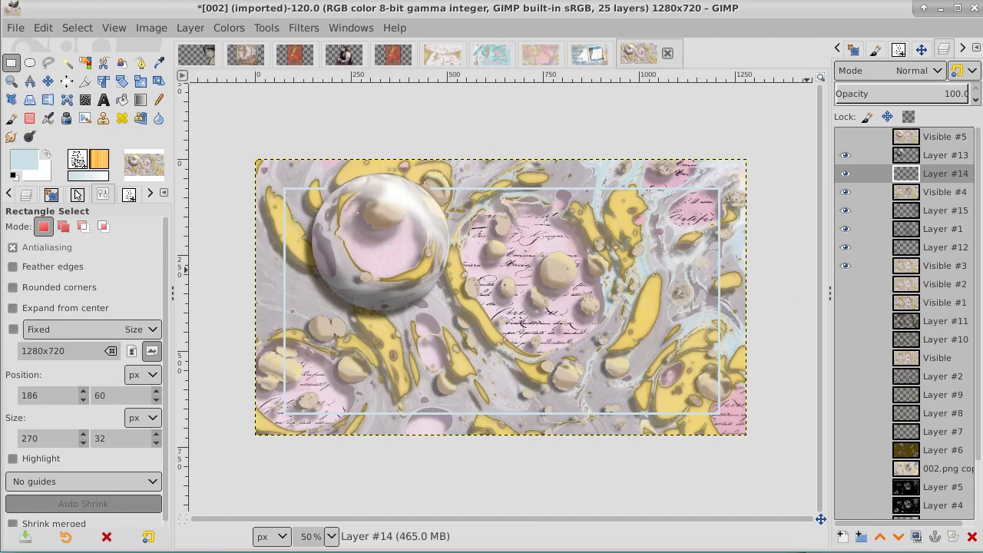
left_click(945, 177)
Step: Select the pale frame's pixels by colour and fill them black on a new Layer #16
left_click(84, 63)
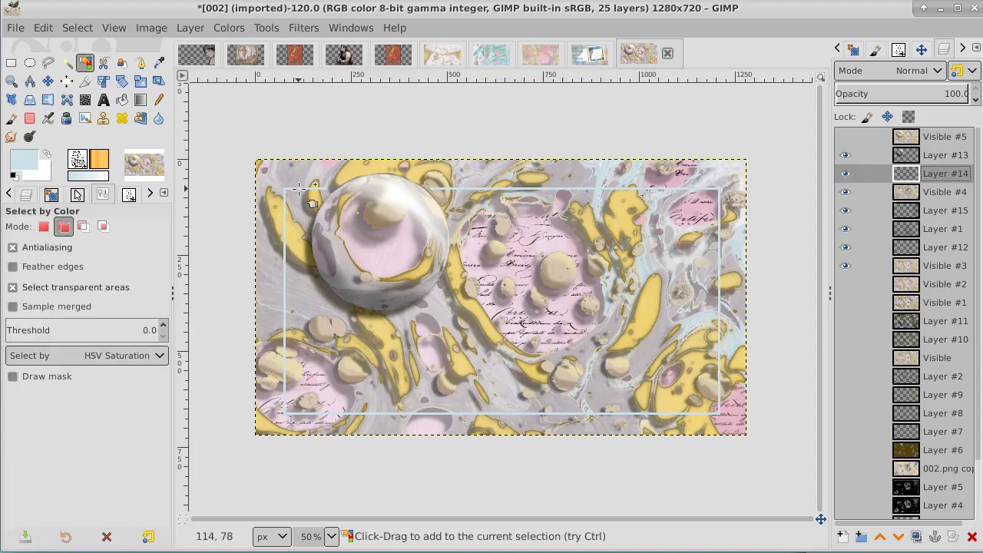
left_click(299, 189)
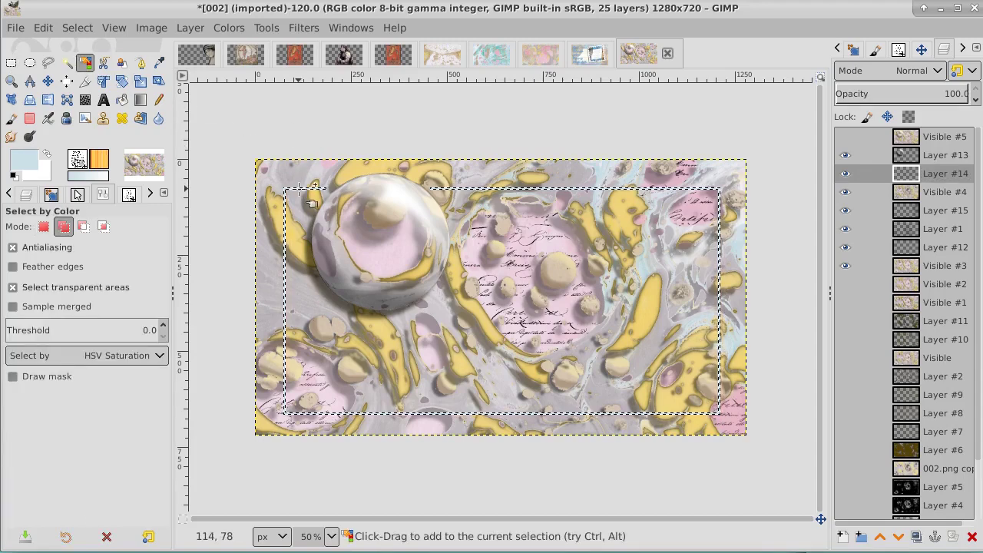
left_click(943, 192)
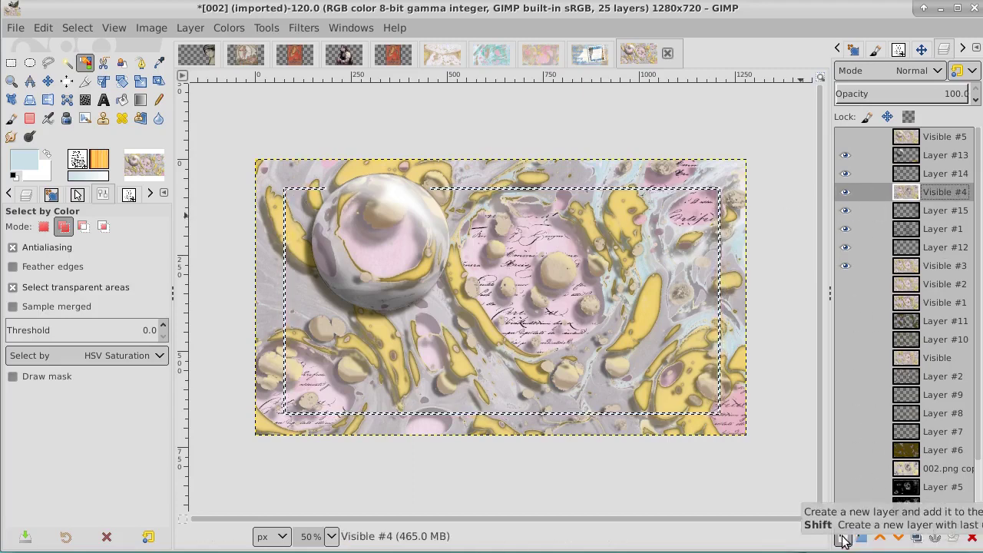
left_click(841, 535)
left_click(933, 542)
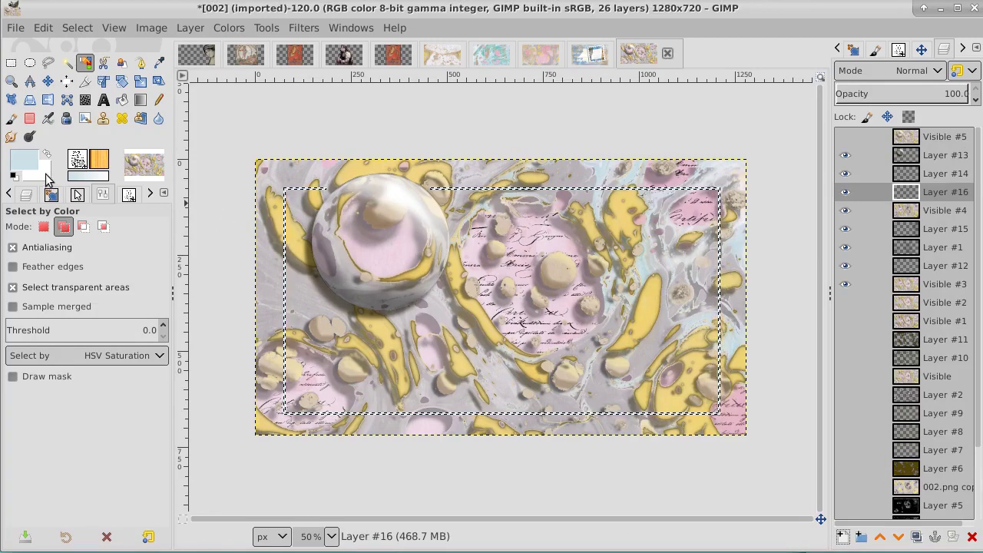
left_click(12, 177)
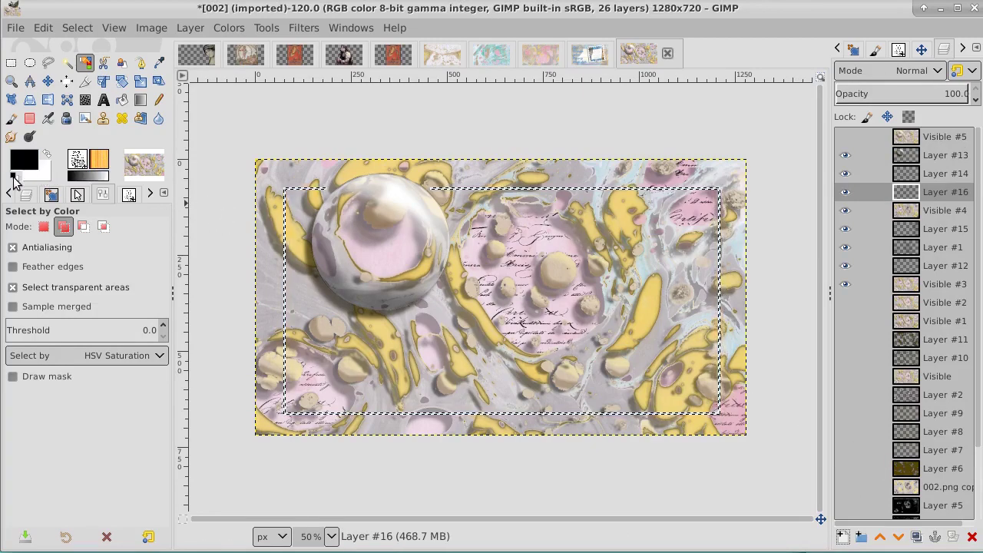
left_click(122, 100)
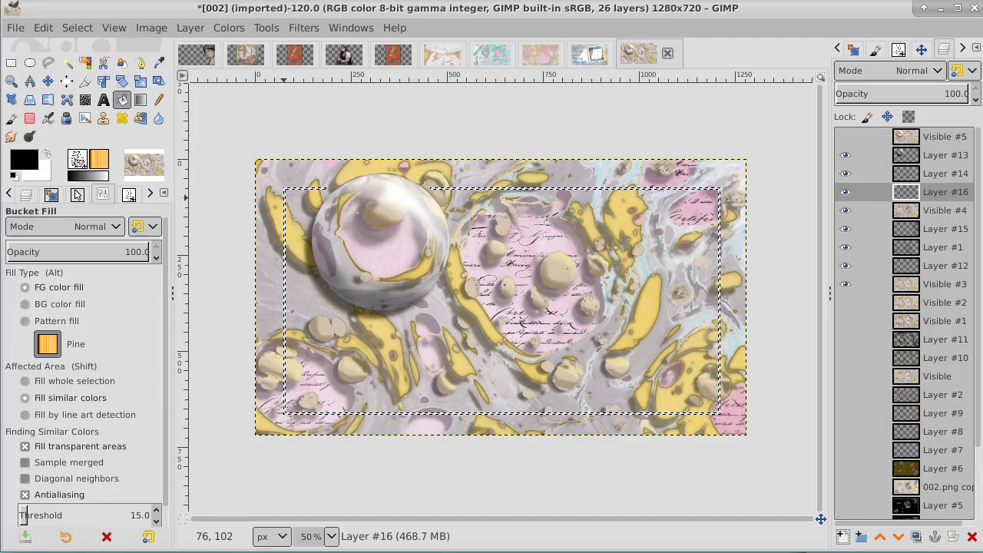
Step: Deselect, nudge the black frame down-left, fit Layer #16 to image size, set opacity 51.7
left_click(78, 27)
left_click(84, 65)
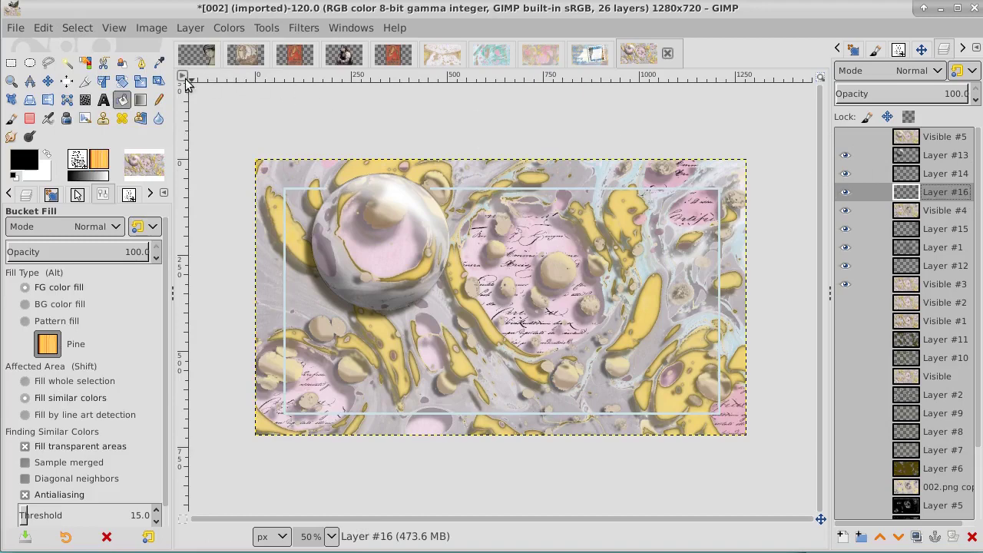
left_click(48, 81)
left_click_drag(438, 278, 429, 284)
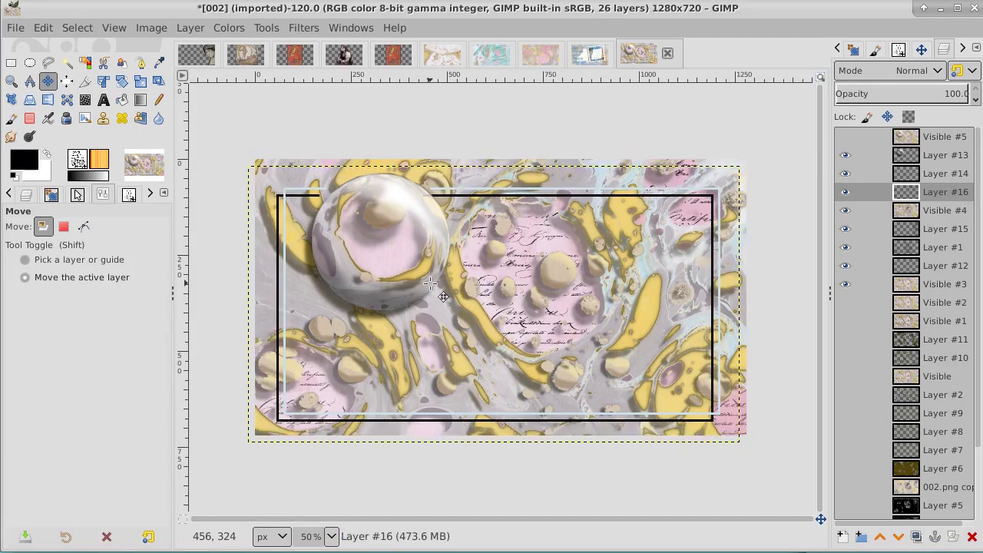
right_click(946, 192)
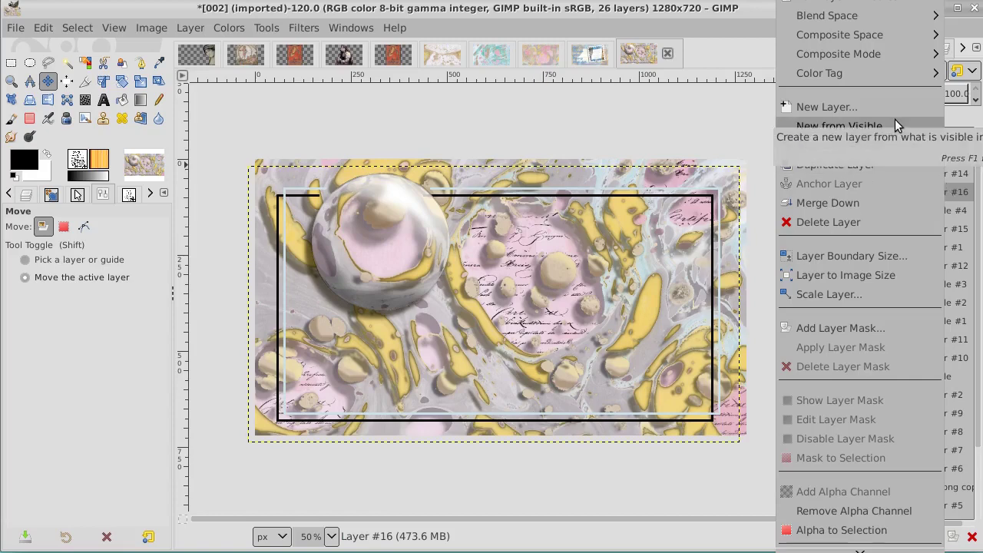
left_click(911, 273)
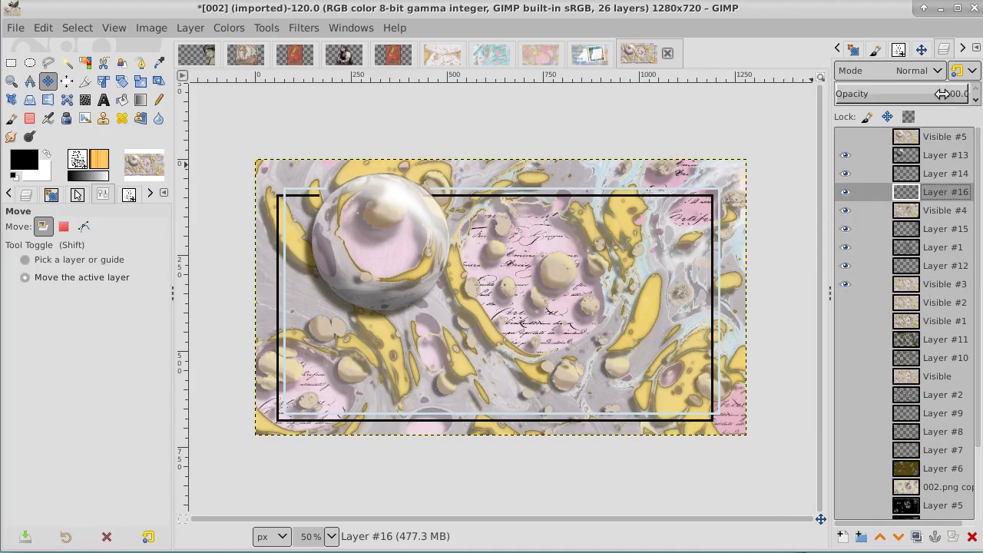
left_click_drag(945, 92, 904, 94)
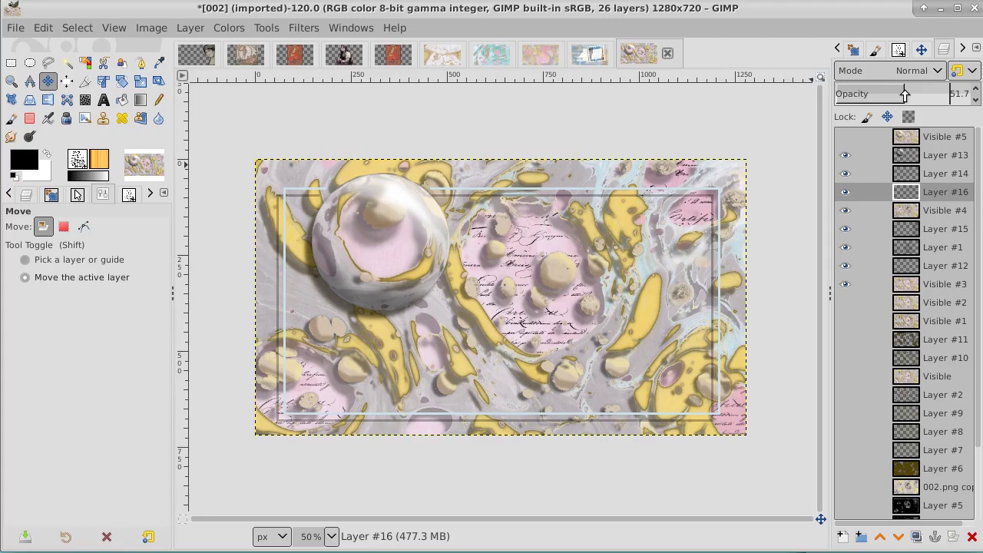
left_click(947, 141)
Step: Create Visible #6, a merged copy of the visible composite, from Visible #5's menu
right_click(948, 146)
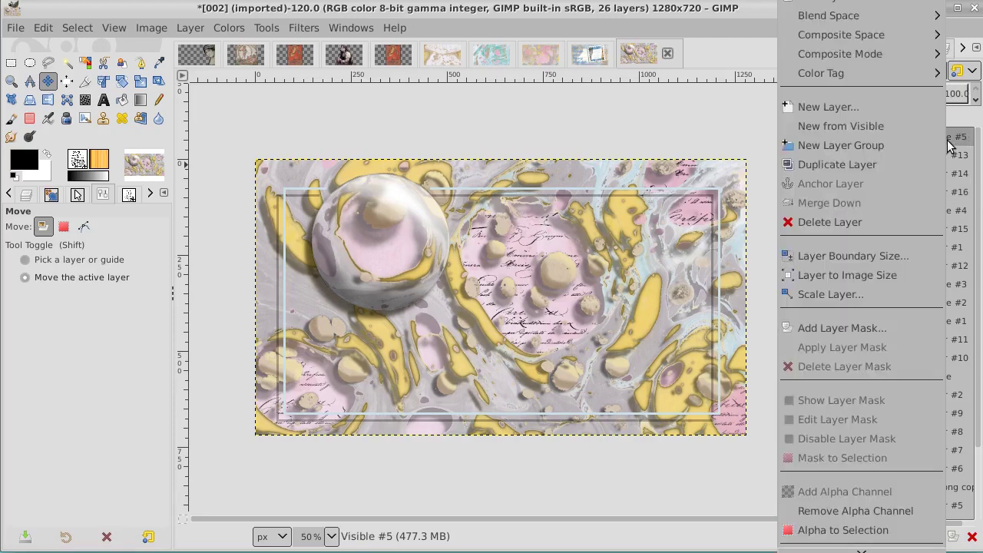
left_click(878, 125)
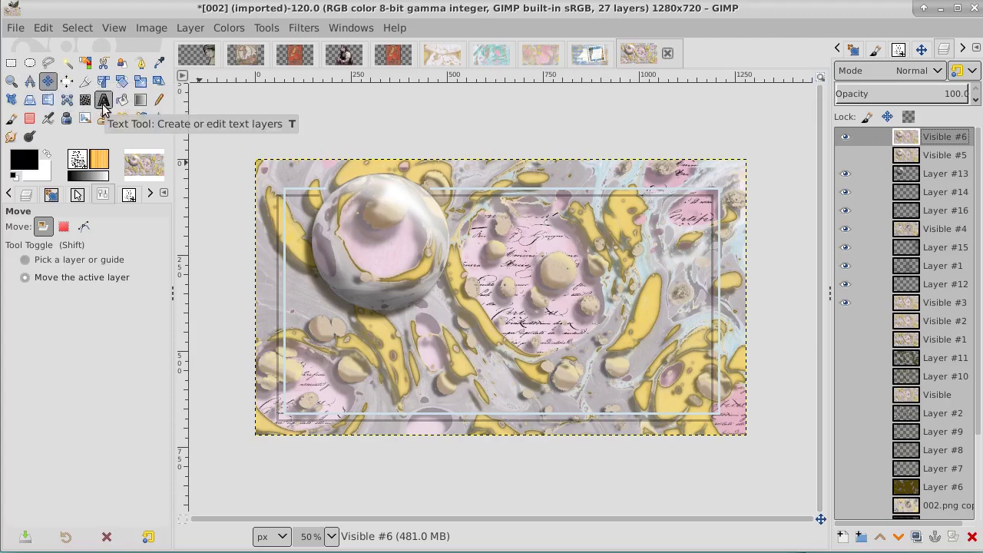
Step: Choose purple 993fc4 as the foreground colour in the Change Foreground Color dialog
left_click(31, 156)
left_click(141, 100)
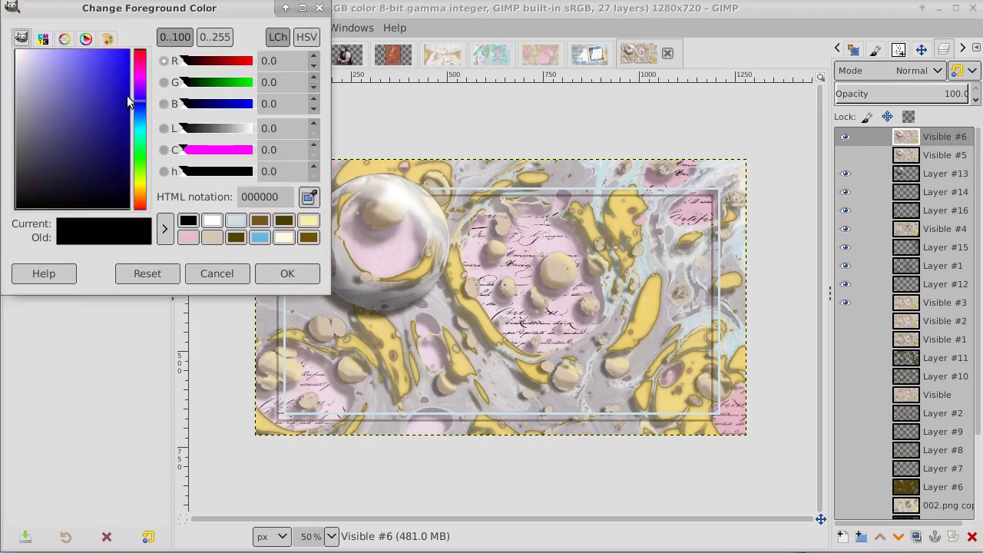
left_click_drag(126, 95, 82, 51)
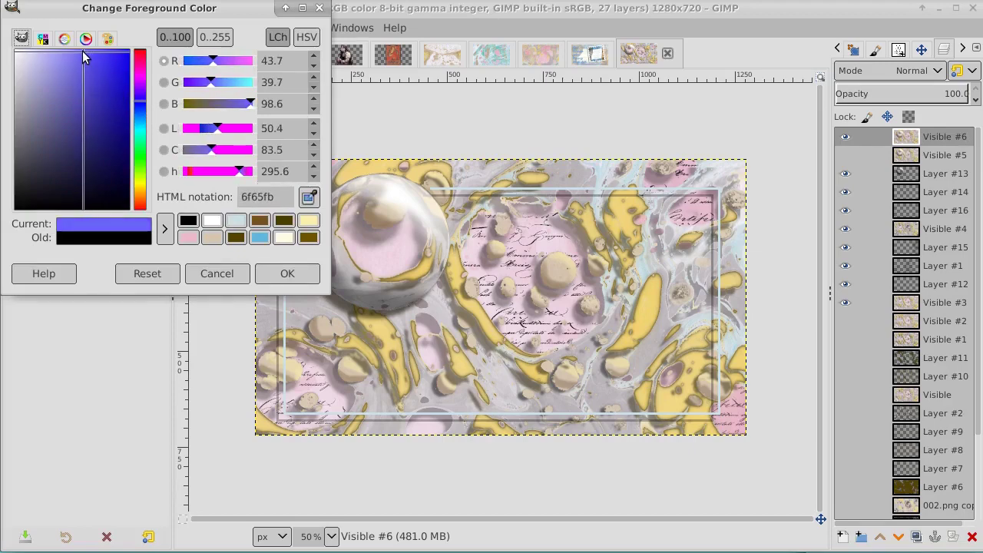
left_click(137, 84)
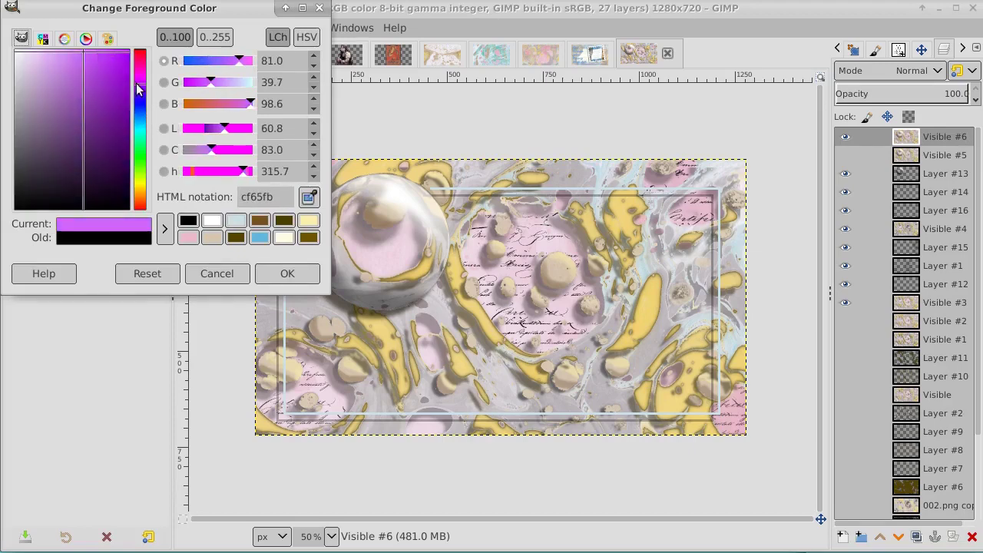
left_click(136, 89)
left_click_drag(89, 76, 92, 85)
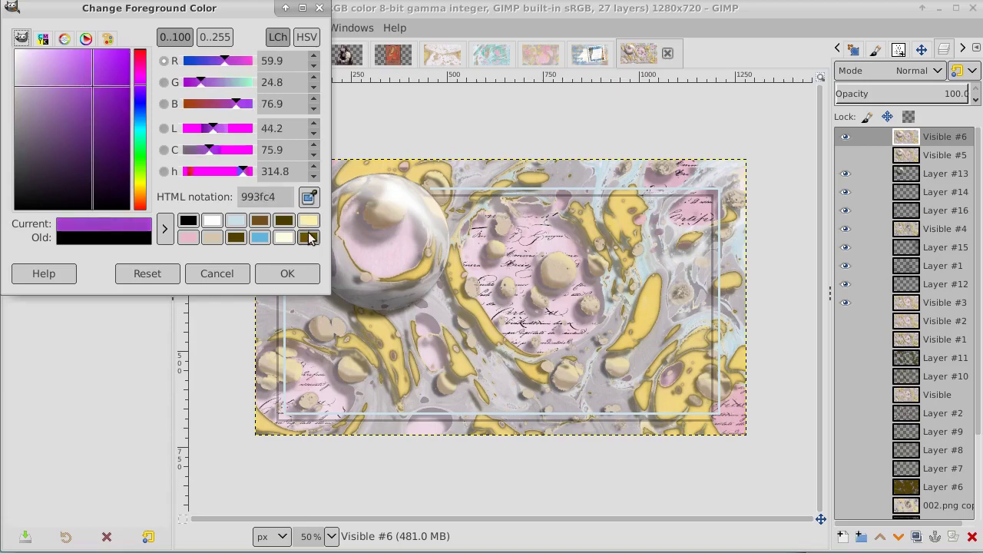
left_click(306, 274)
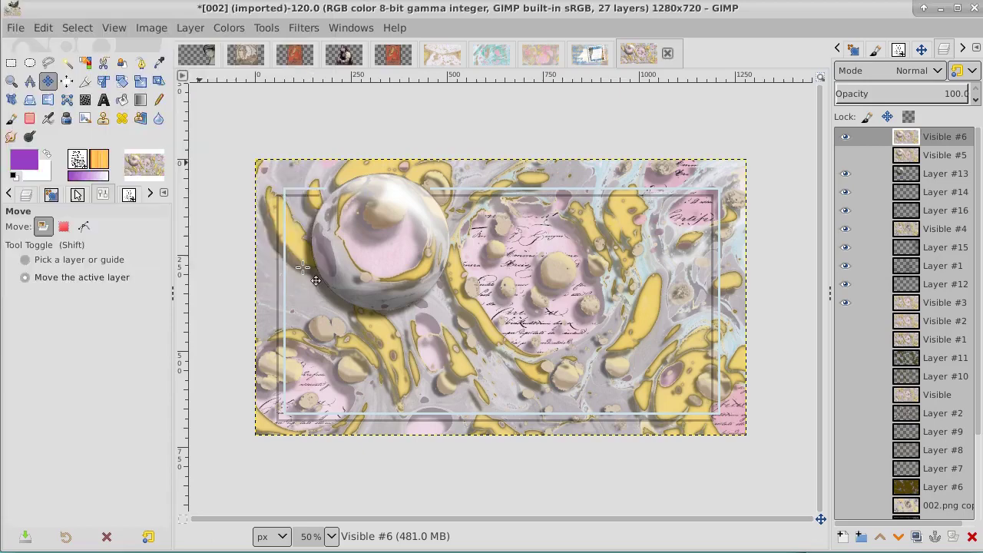
Step: Type the caption 'Special Effects Shadows, spheres,' at lower left, correcting 'SHadows'
left_click(103, 100)
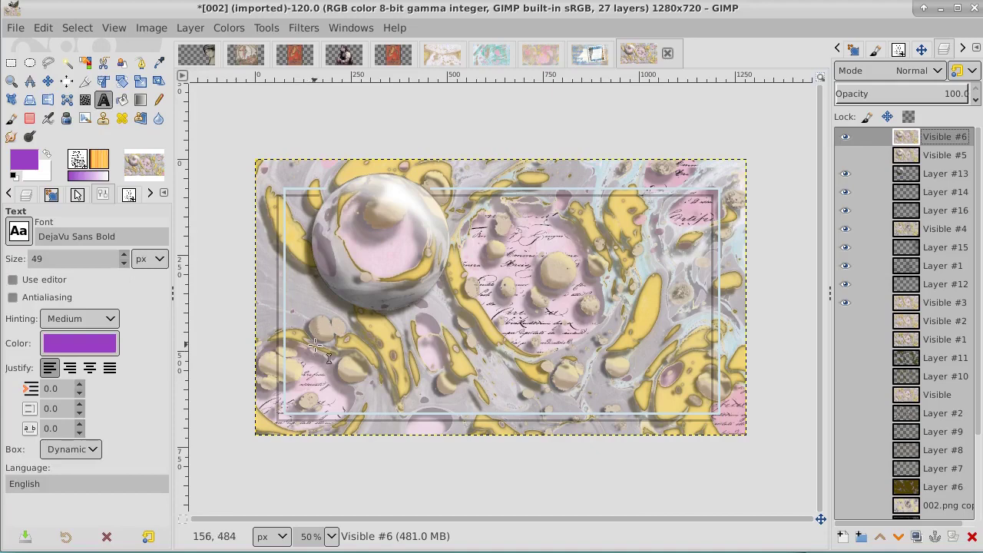
left_click(313, 344)
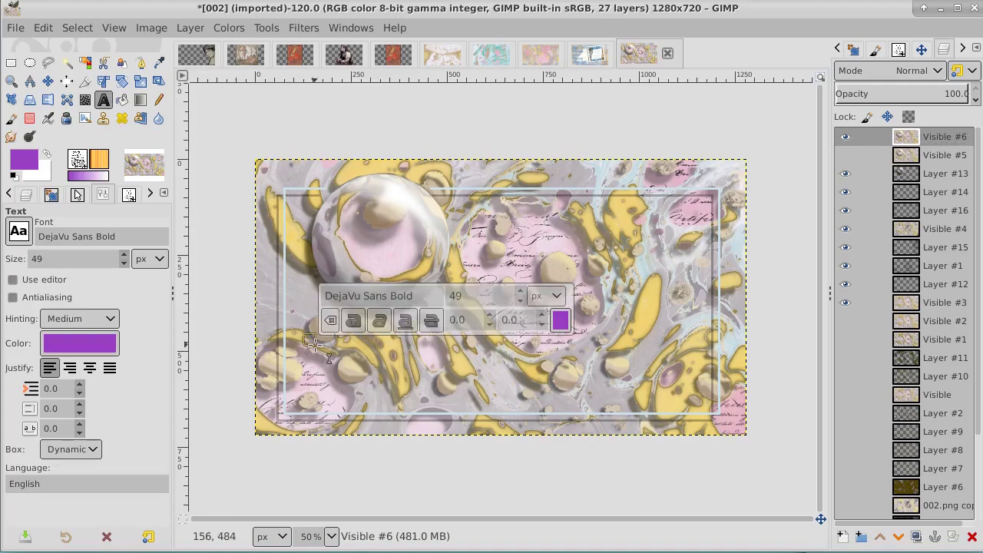
type("Specia")
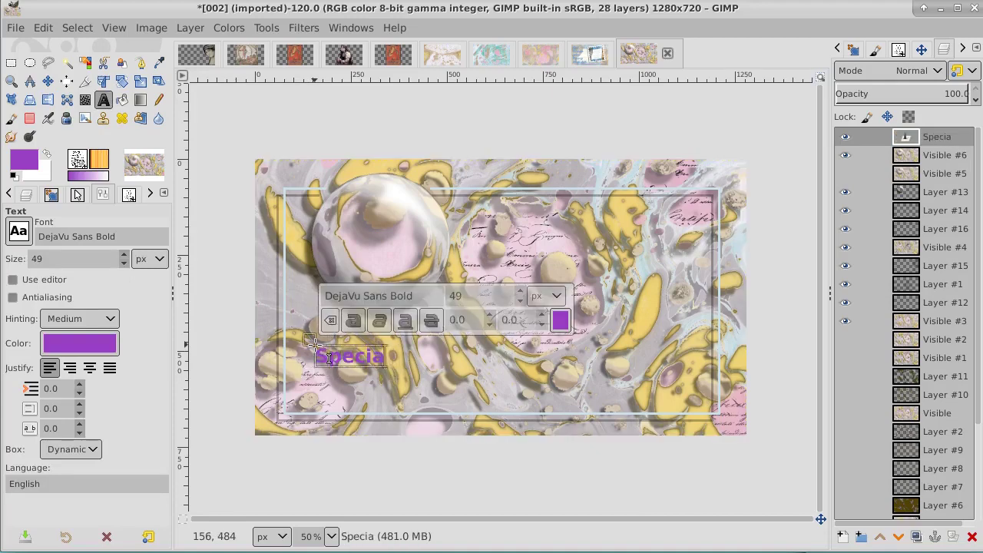
type("l Eff")
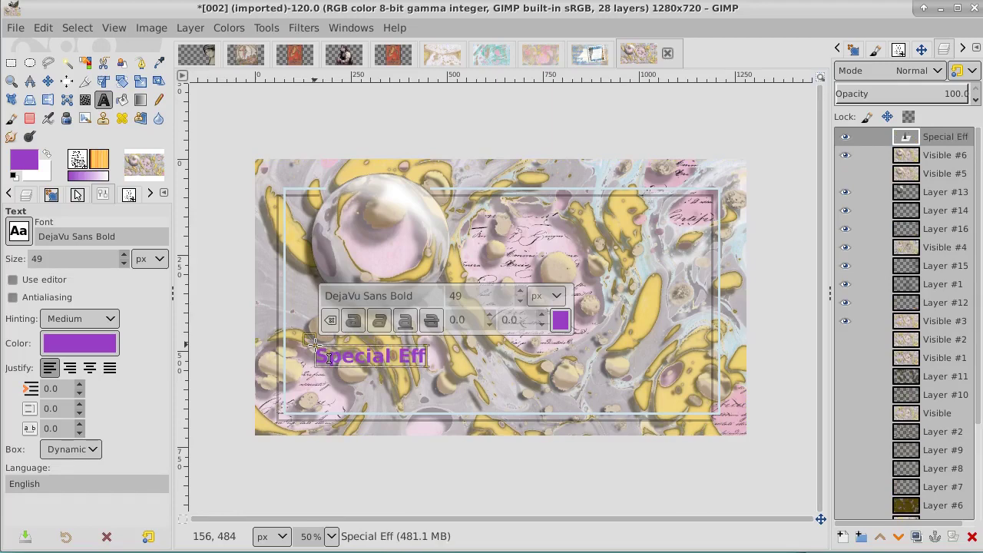
type("ects")
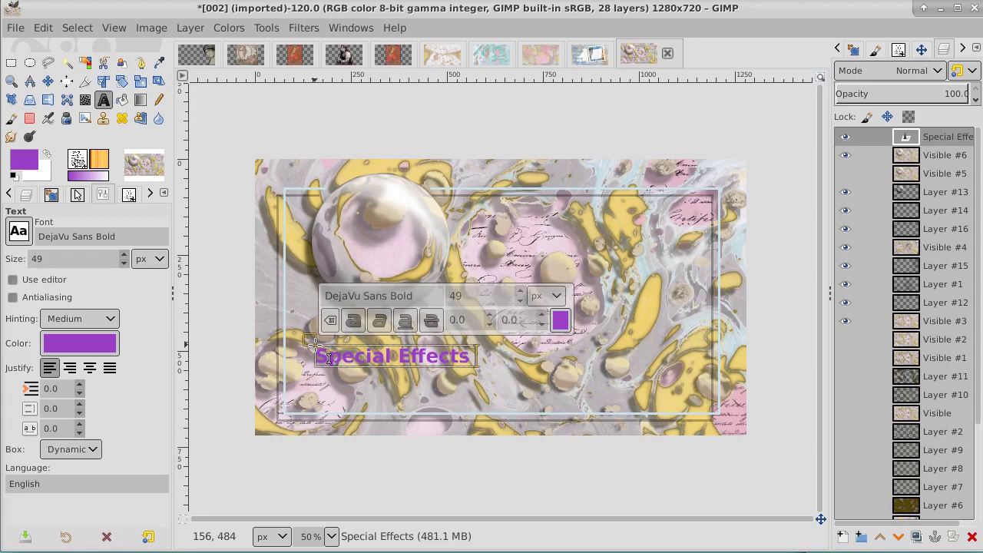
type(" SHad")
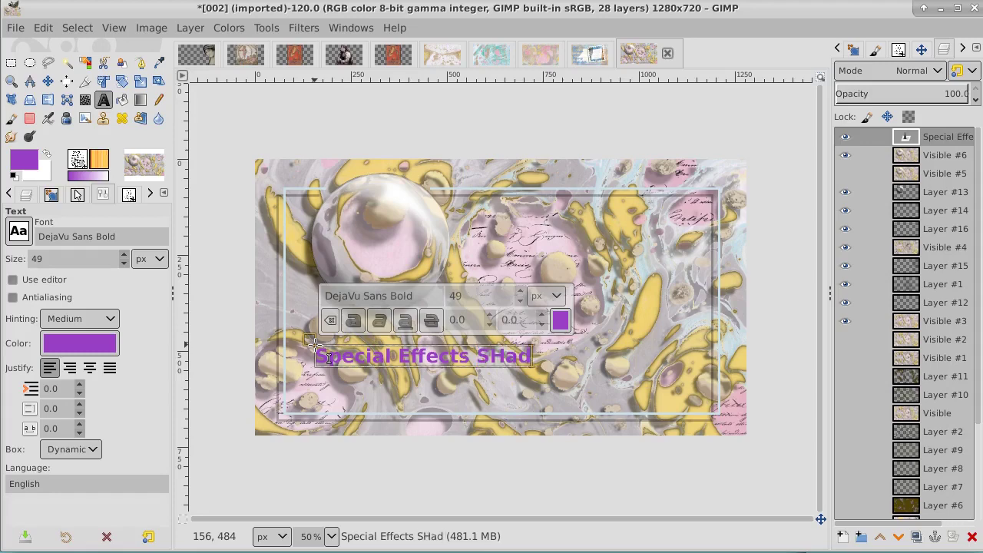
type("ows")
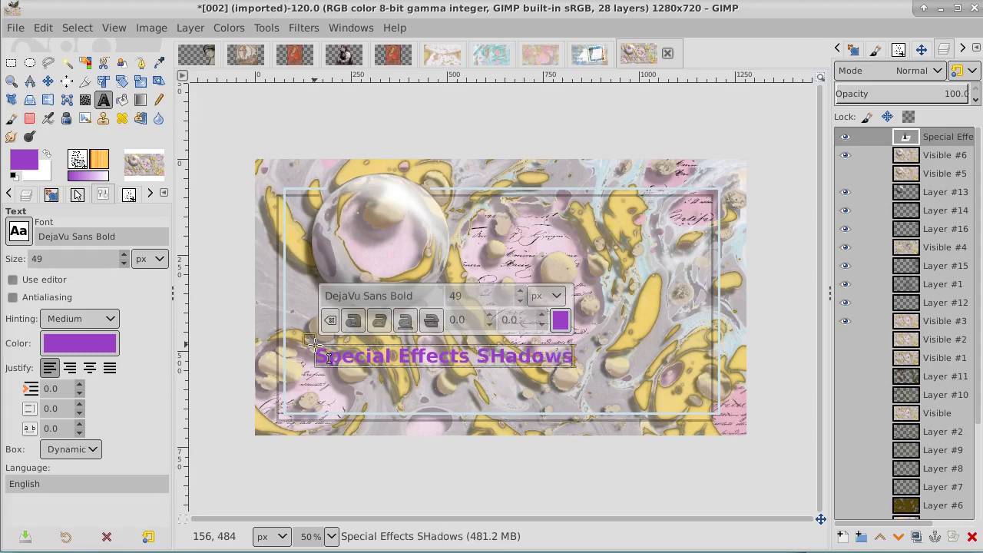
key("Left")
key("Left")
key("Left")
key("Left")
key("Left")
key("Left")
key("Delete")
type("h")
key("Right")
key("Right")
key("Right")
key("Right")
key("Right")
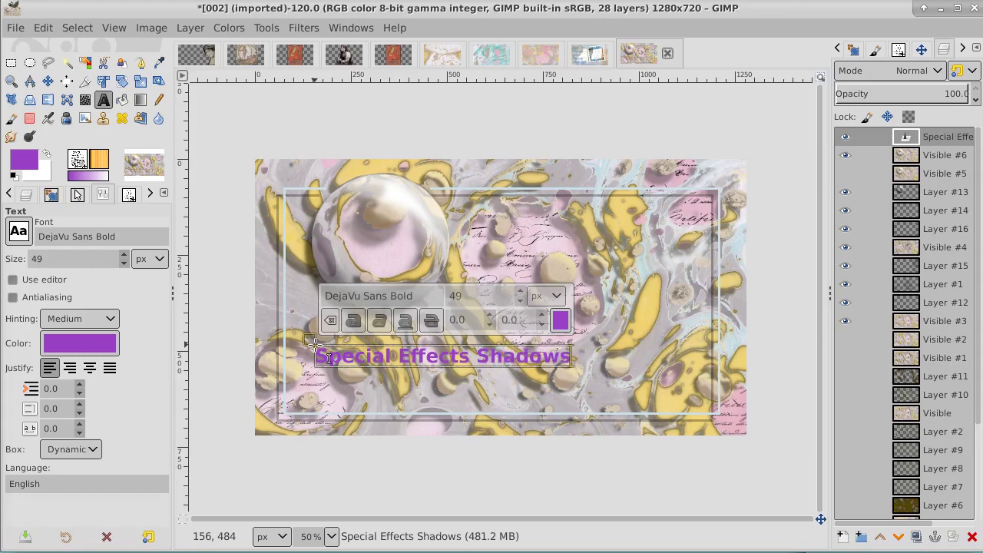
type(",")
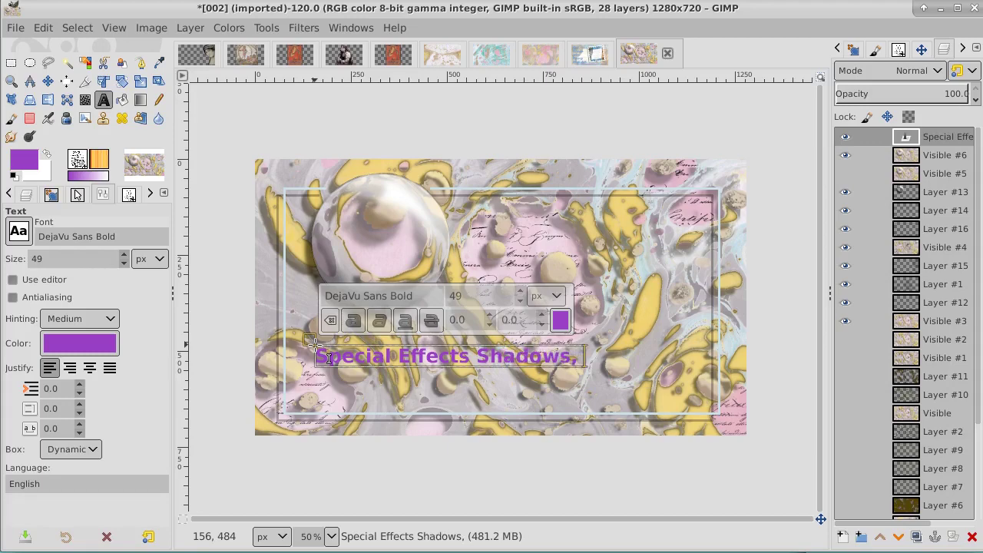
type(" spheres")
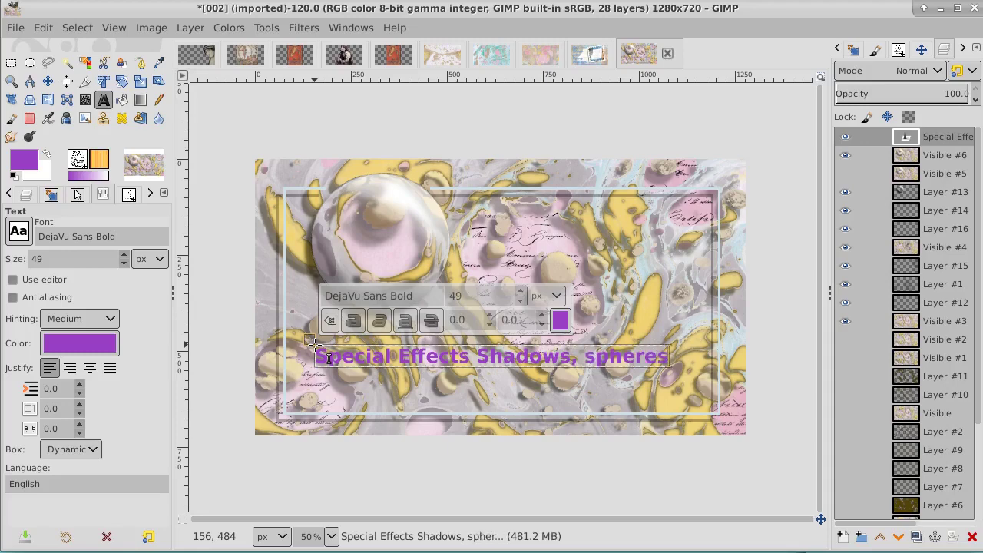
type(",")
Step: Add a second line 'Text and More' and enlarge the whole caption to size 58
key("Return")
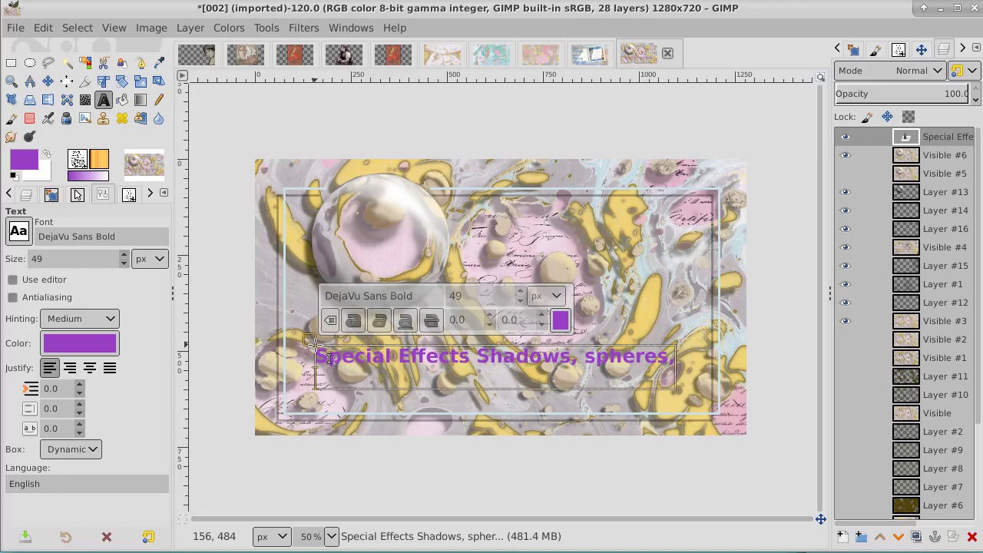
type("Text and")
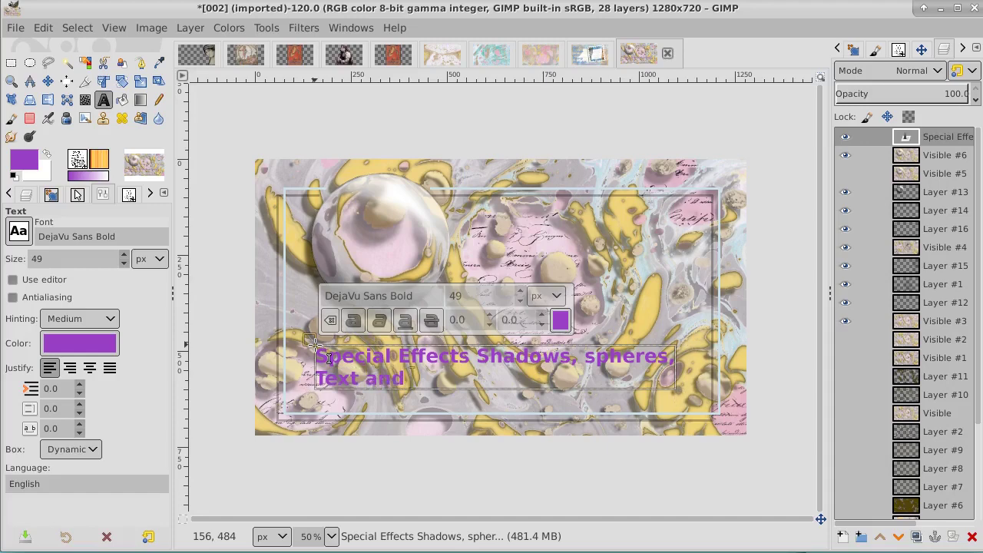
type(" More")
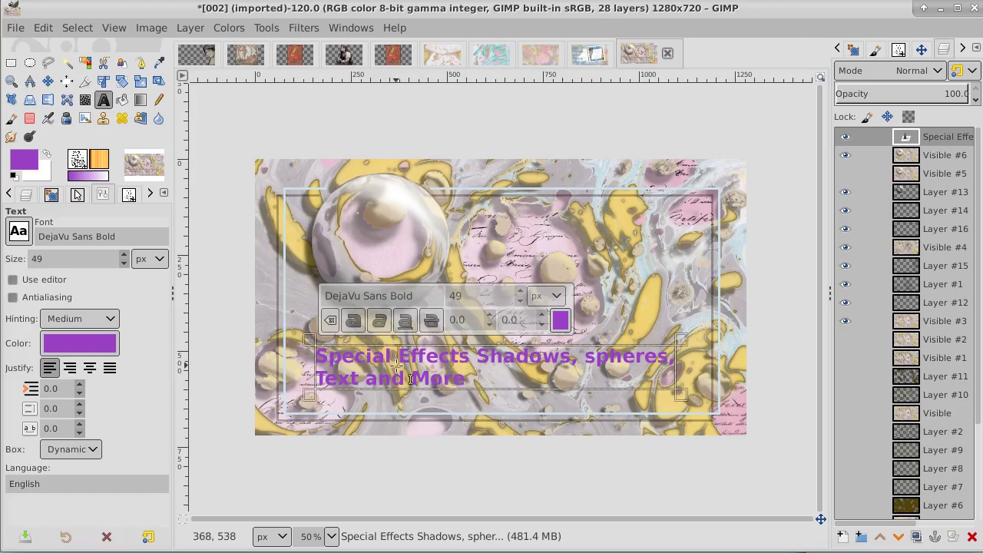
key("ctrl+a")
left_click(521, 291)
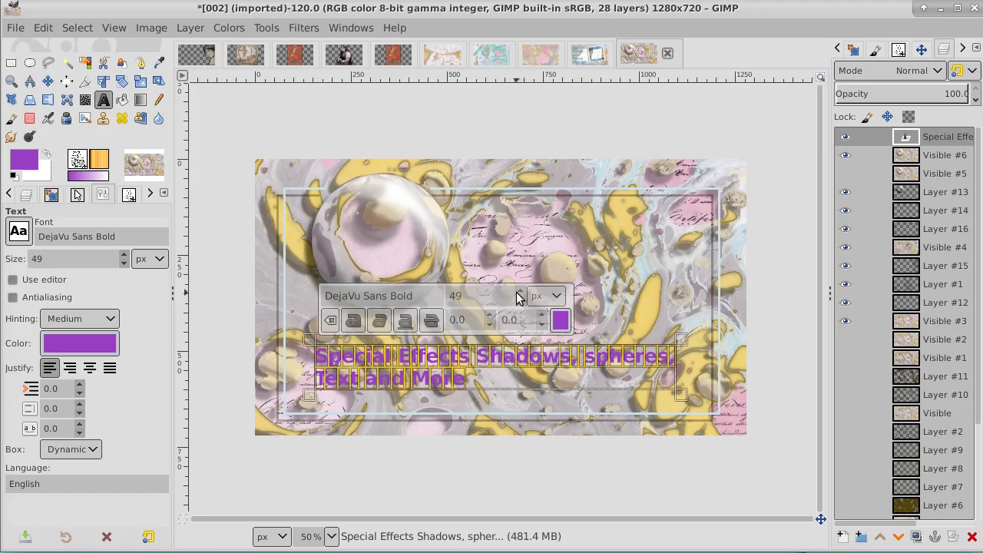
left_click(521, 292)
left_click(521, 292)
left_click(521, 292)
left_click(521, 292)
left_click(520, 292)
left_click(521, 292)
left_click(521, 291)
left_click(521, 292)
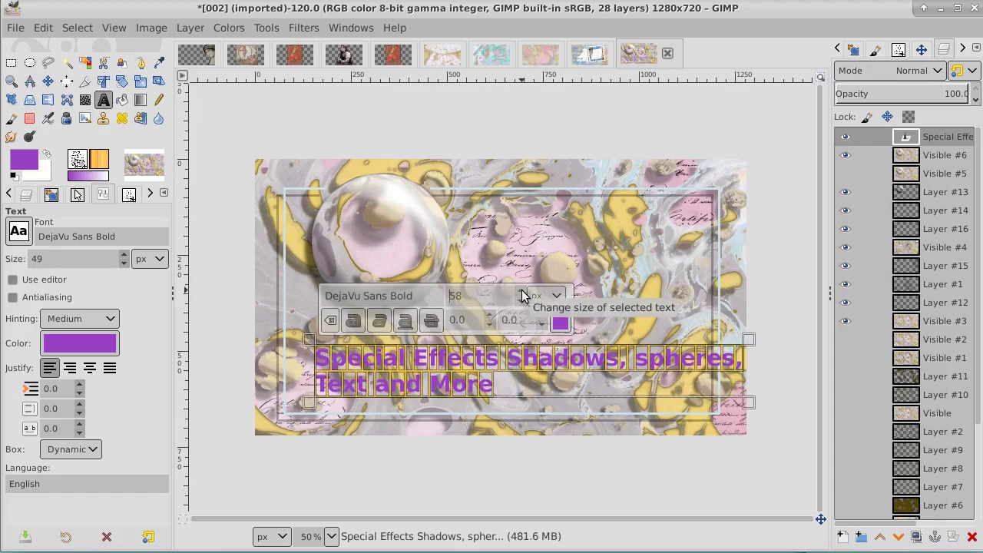
Step: Move the caption up-left and delete the commas after 'spheres' and 'Shadows'
left_click(49, 82)
left_click_drag(624, 363, 596, 344)
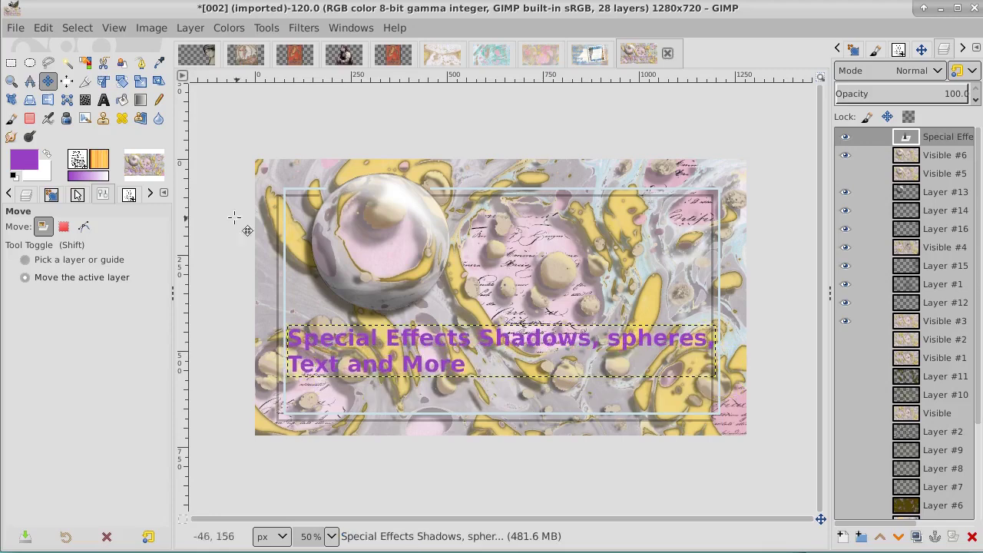
left_click(105, 100)
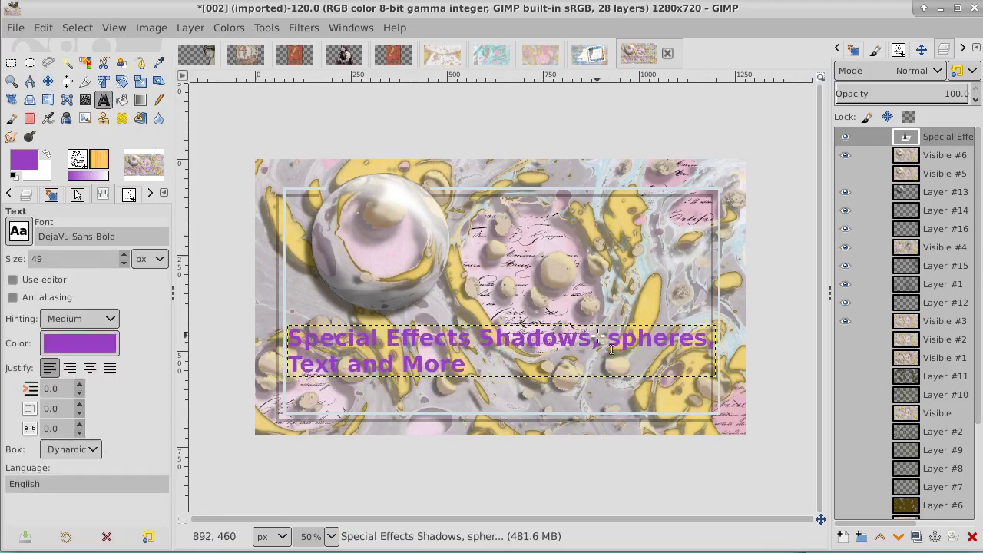
left_click(723, 355)
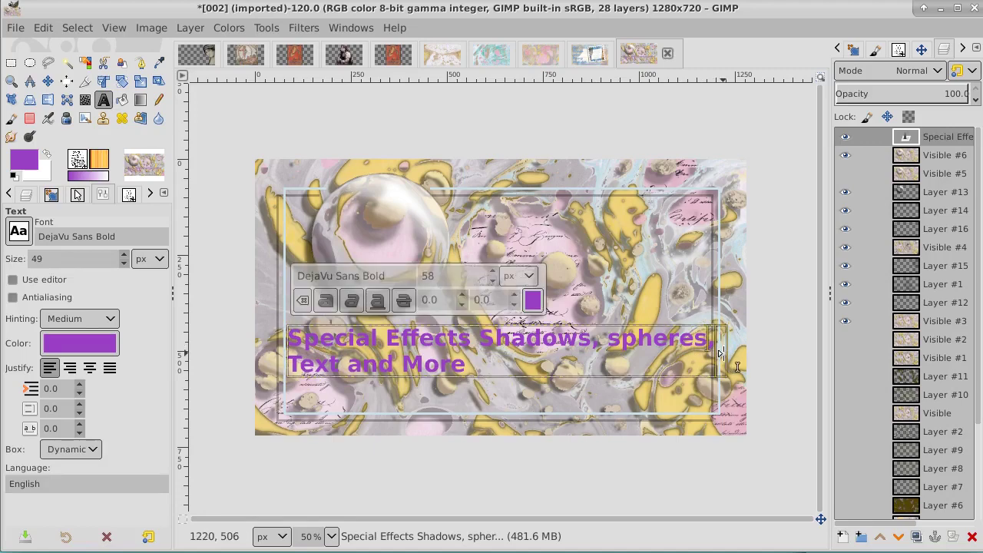
key("BackSpace")
left_click(588, 342)
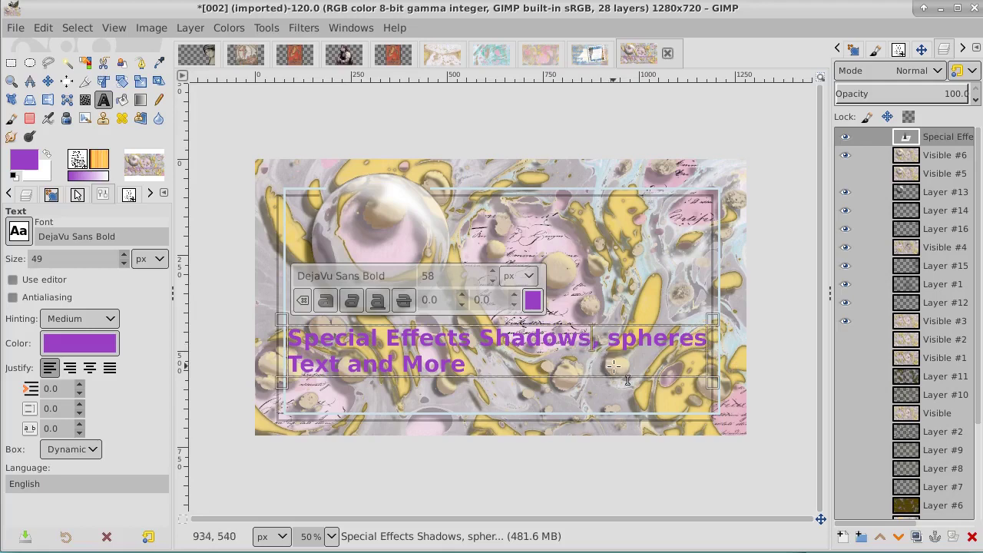
key("BackSpace")
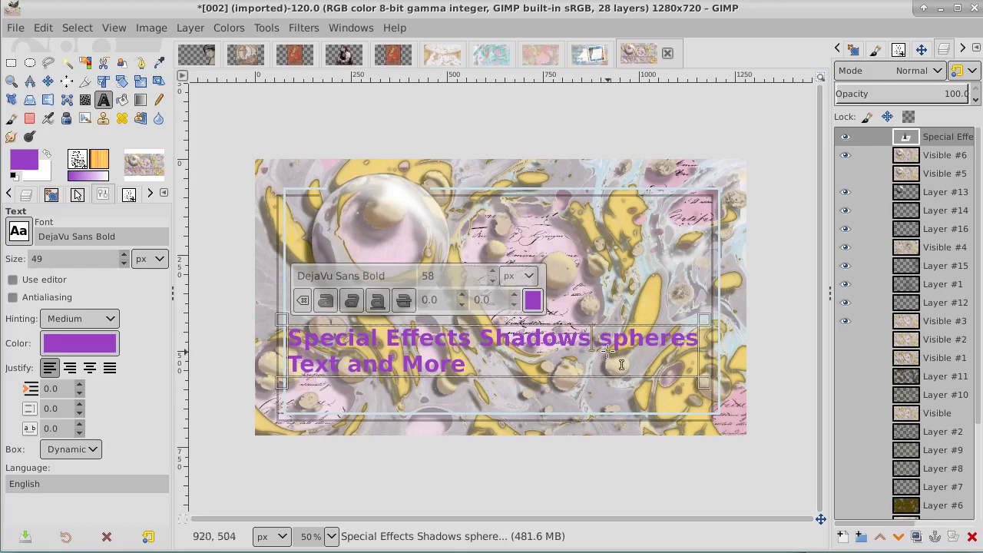
key("Right")
Step: Capitalise 'Spheres' and nudge the caption slightly down and right
key("ctrl+s")
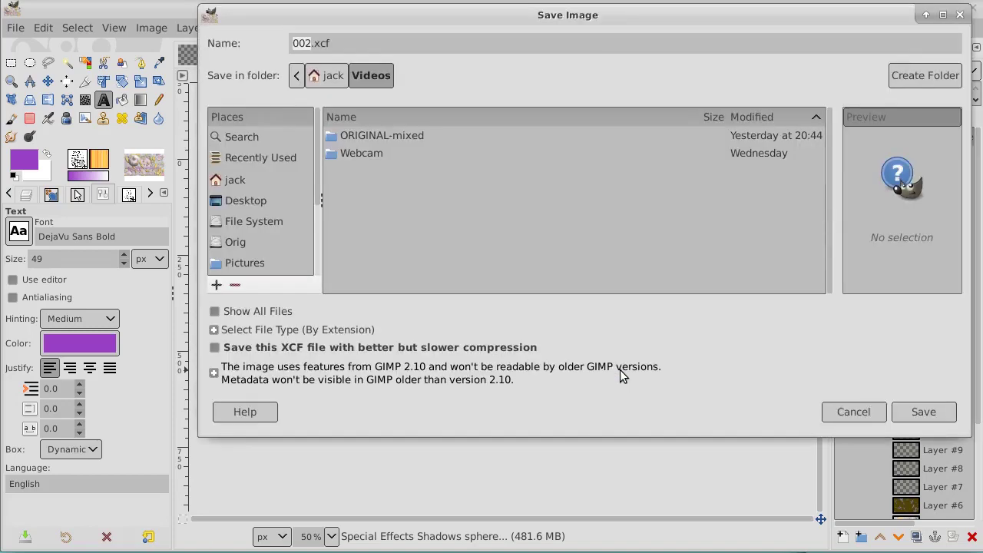
left_click(960, 16)
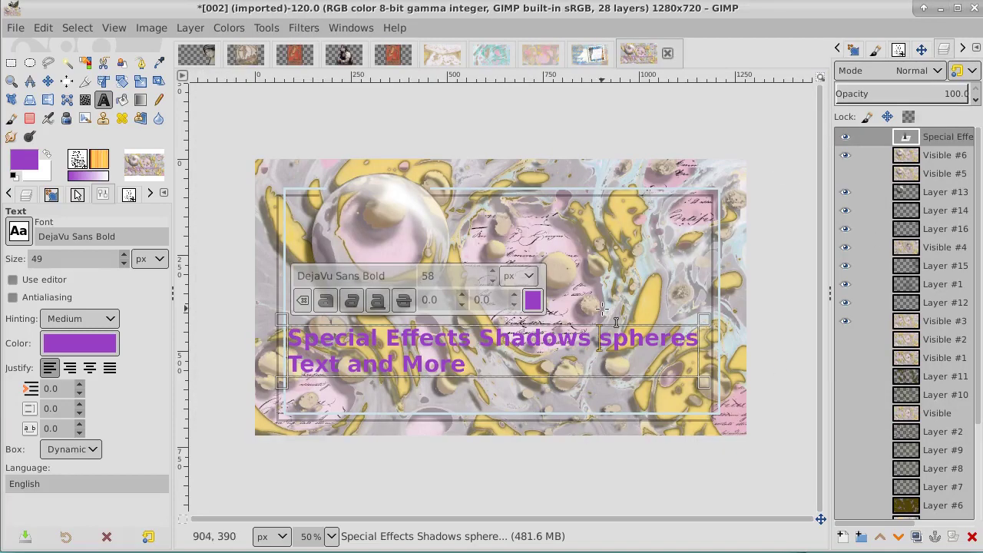
type("S")
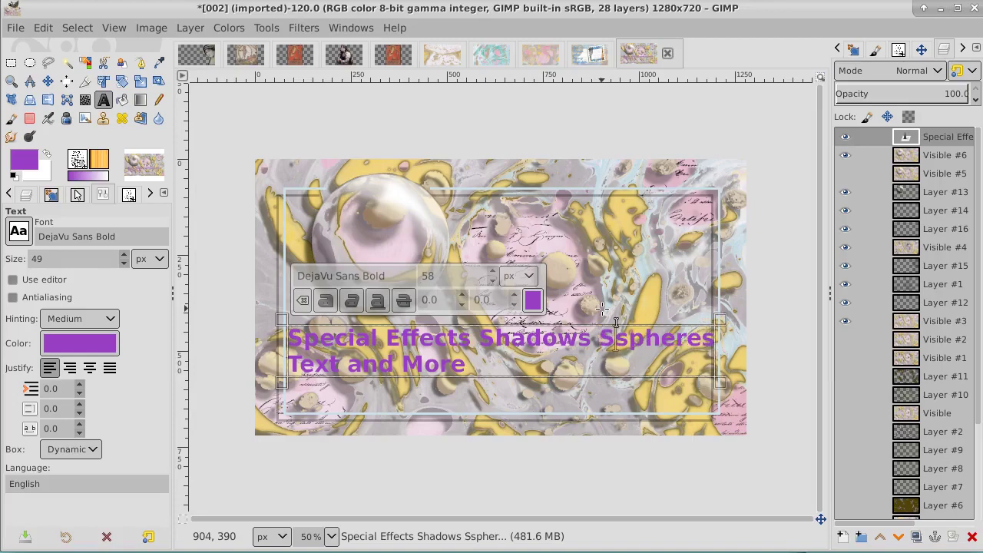
key("Delete")
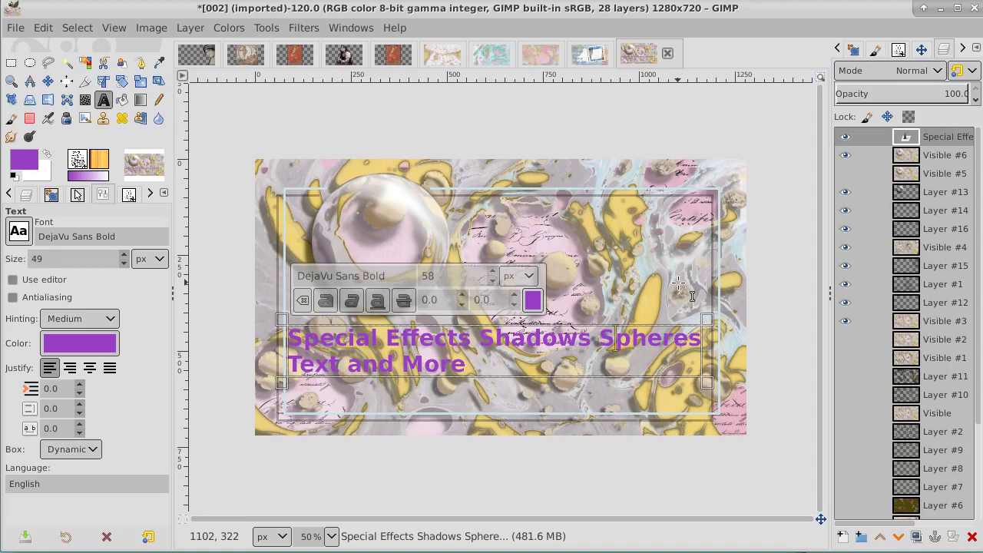
left_click(47, 81)
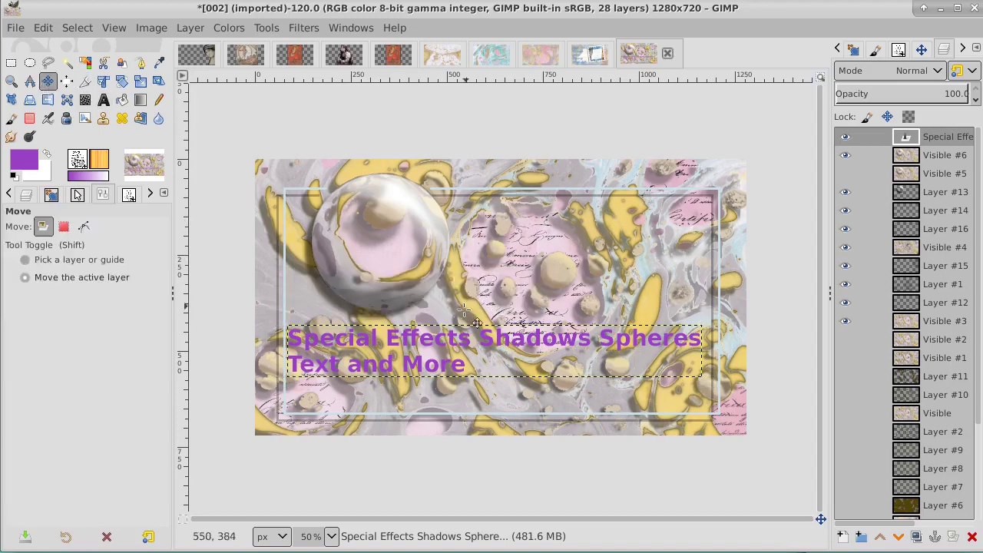
left_click_drag(465, 337, 488, 354)
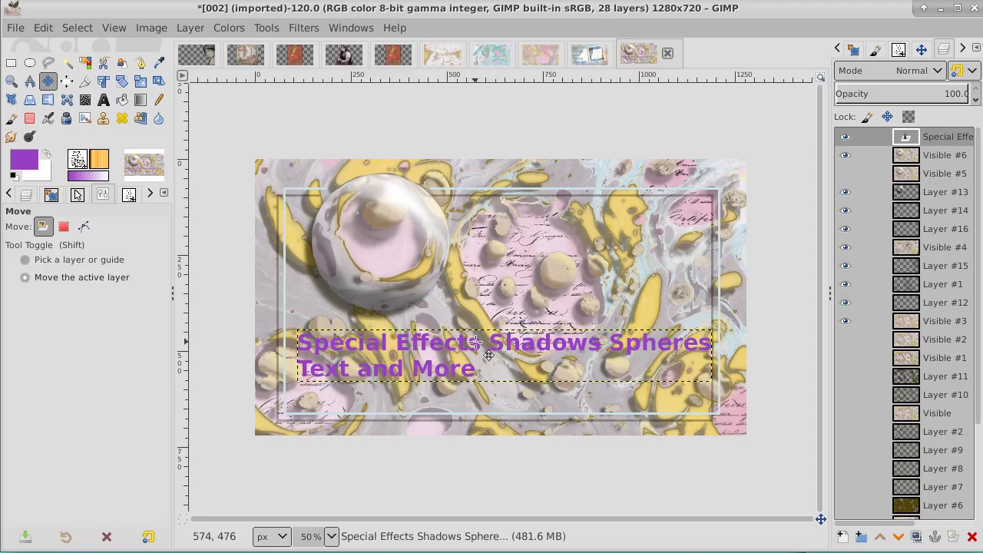
Step: Resize the caption layer to image size, select its purple letters by colour, and activate Visible #6
right_click(943, 136)
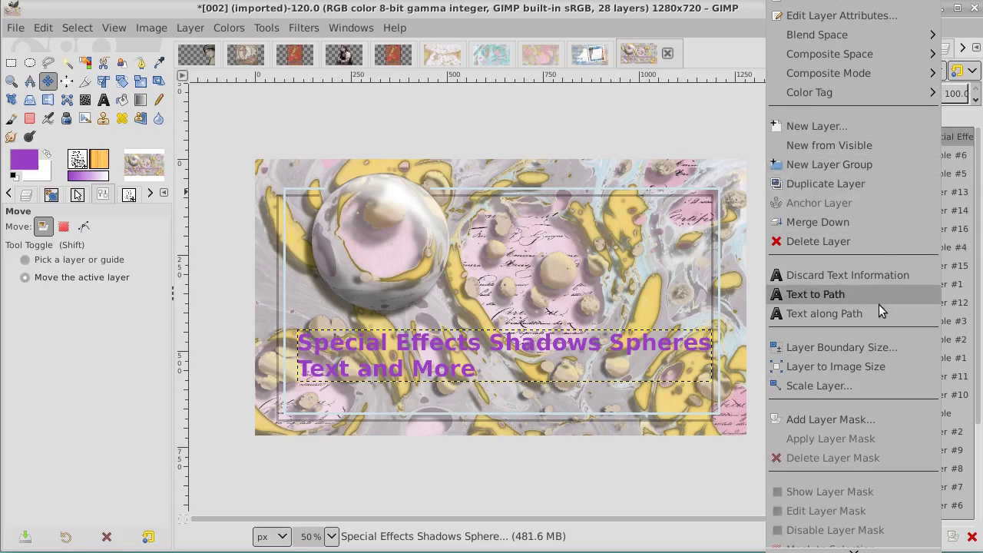
left_click(869, 367)
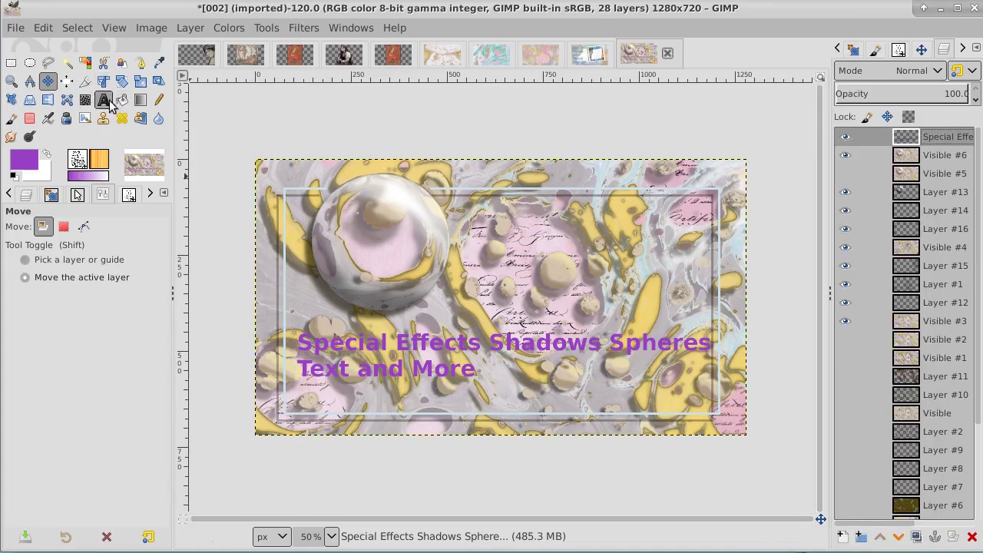
left_click(84, 63)
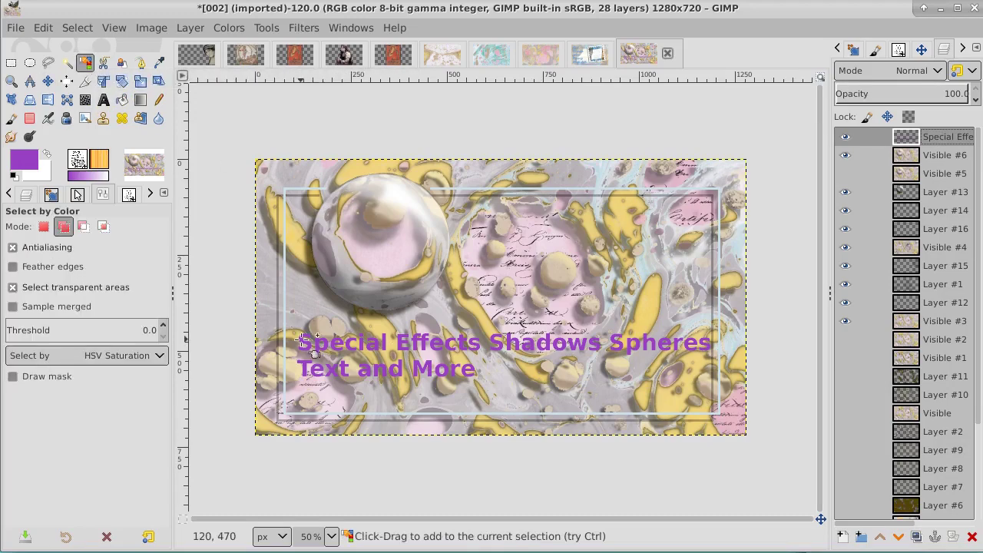
left_click(399, 344)
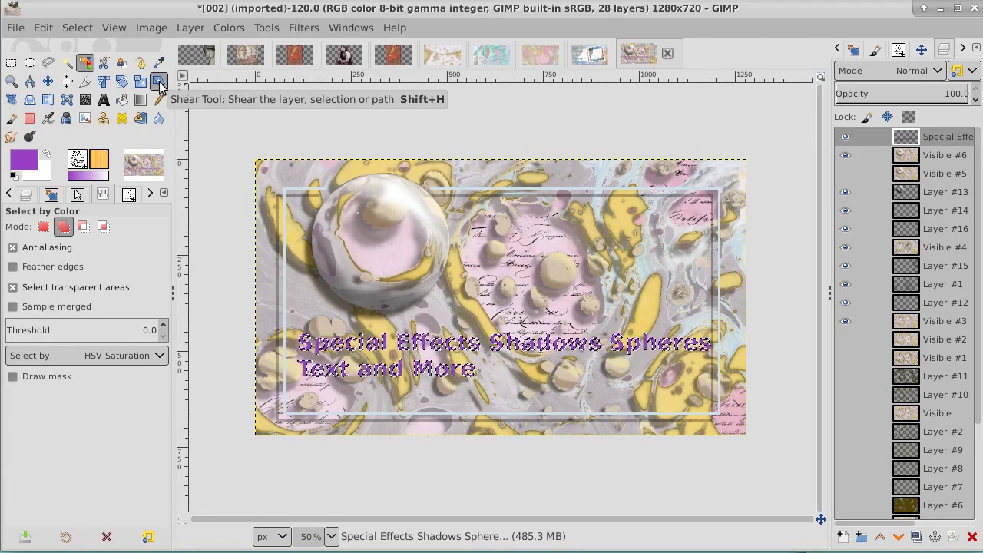
left_click(949, 157)
Step: Add a new transparent Layer #17 and reset the colours to black and white for bucket filling
left_click(842, 536)
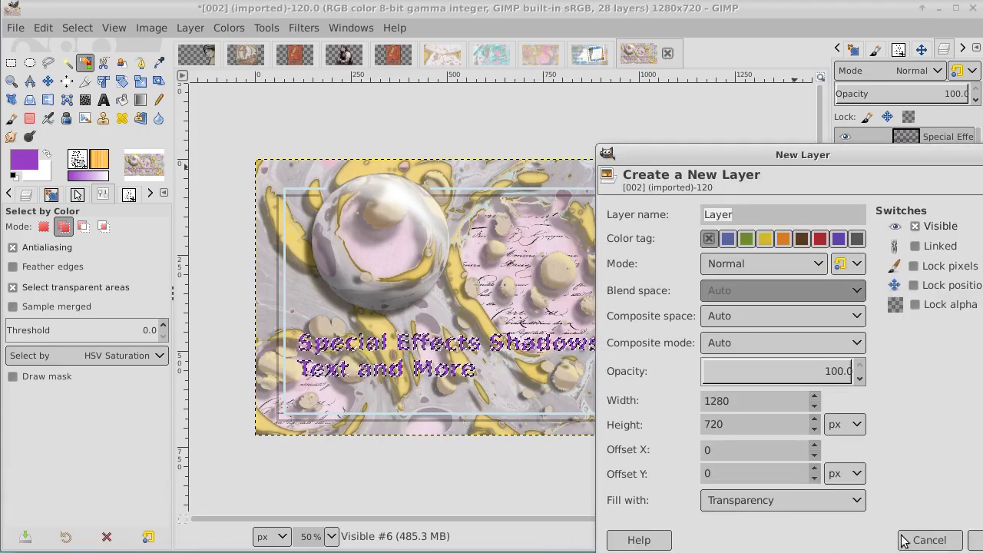
left_click(976, 539)
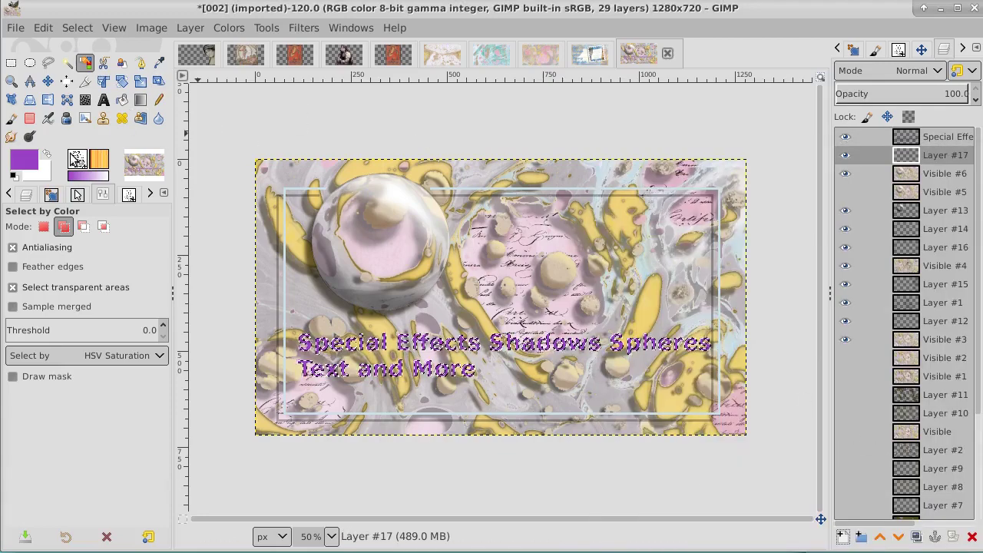
left_click(47, 156)
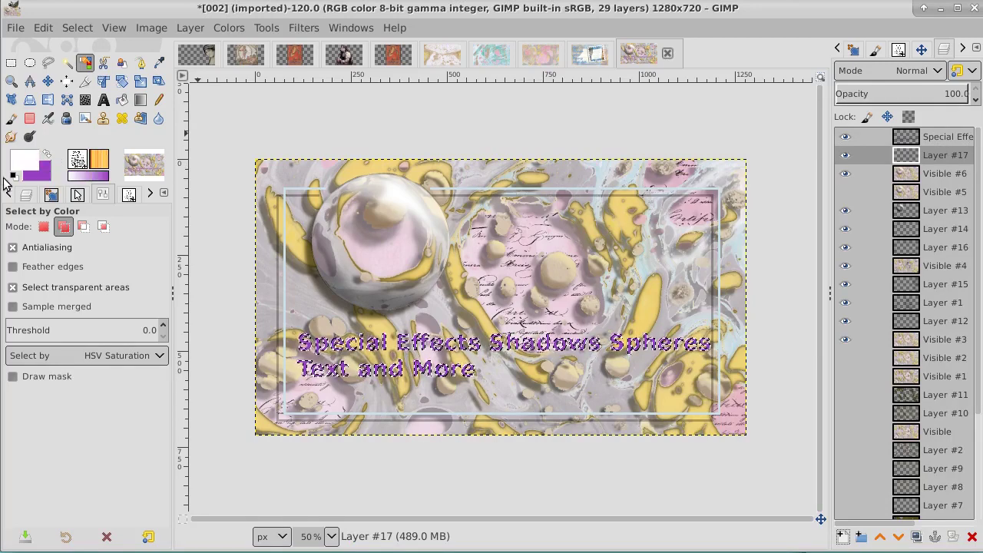
left_click(14, 176)
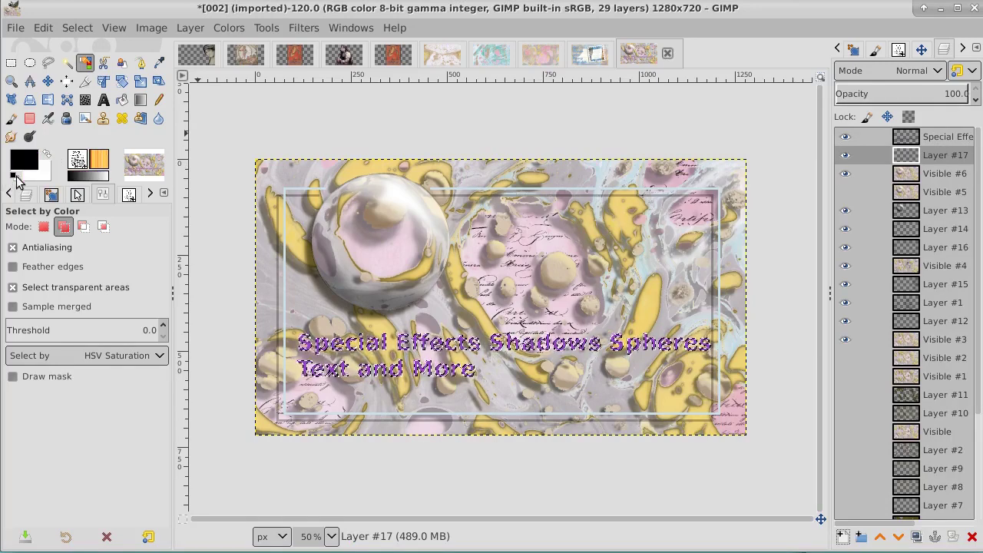
left_click(122, 100)
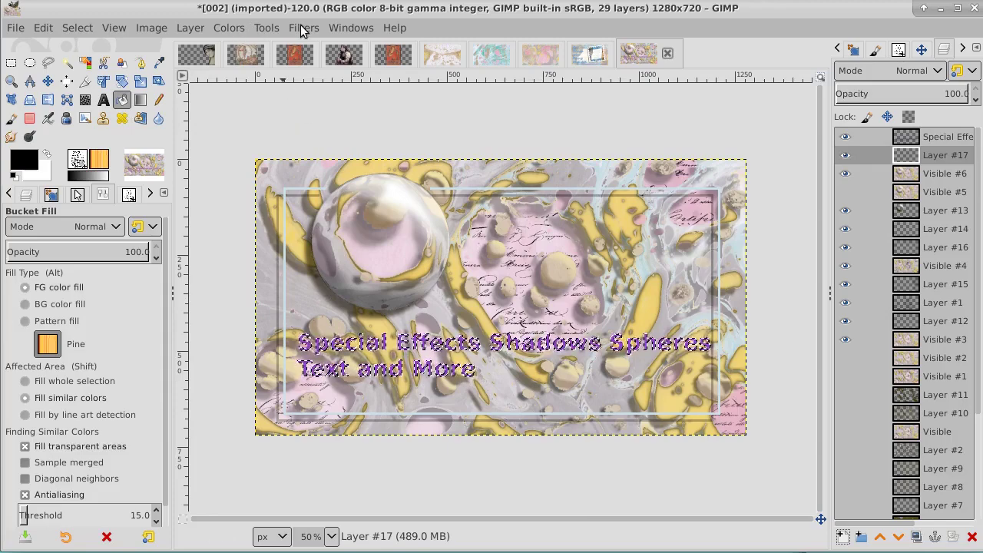
Step: Grow the caption selection by 4 pixels and fill it with black on Layer #17
left_click(78, 28)
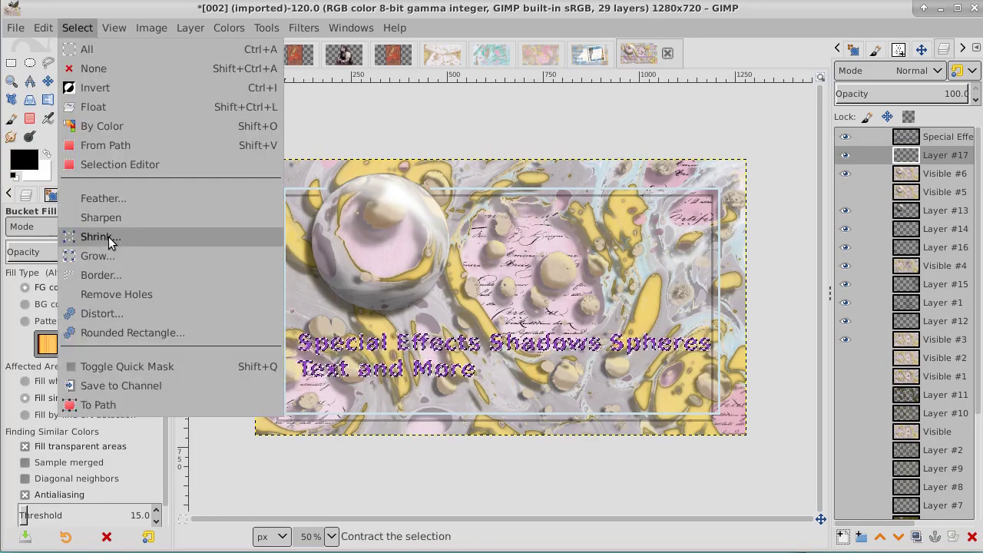
left_click(129, 253)
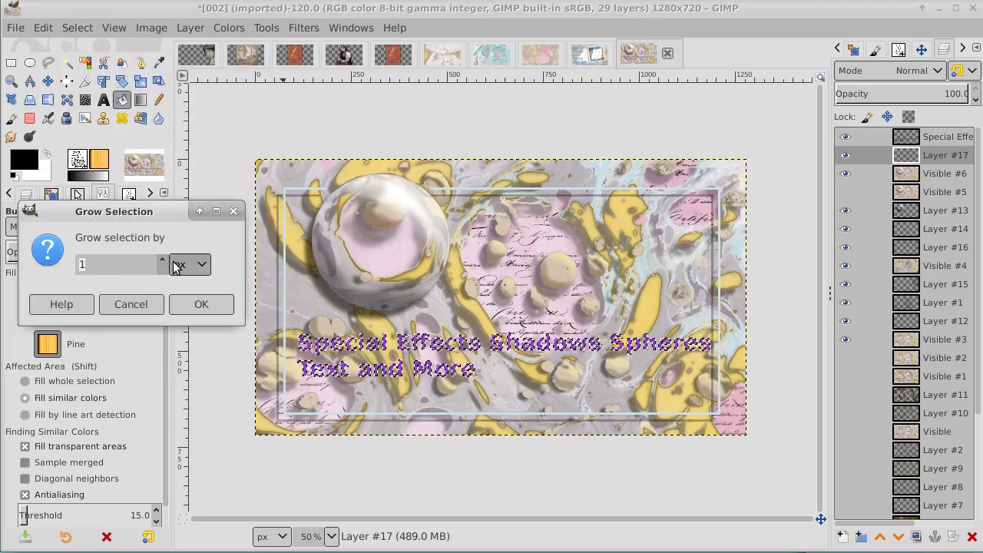
left_click(160, 261)
left_click(161, 261)
left_click(161, 261)
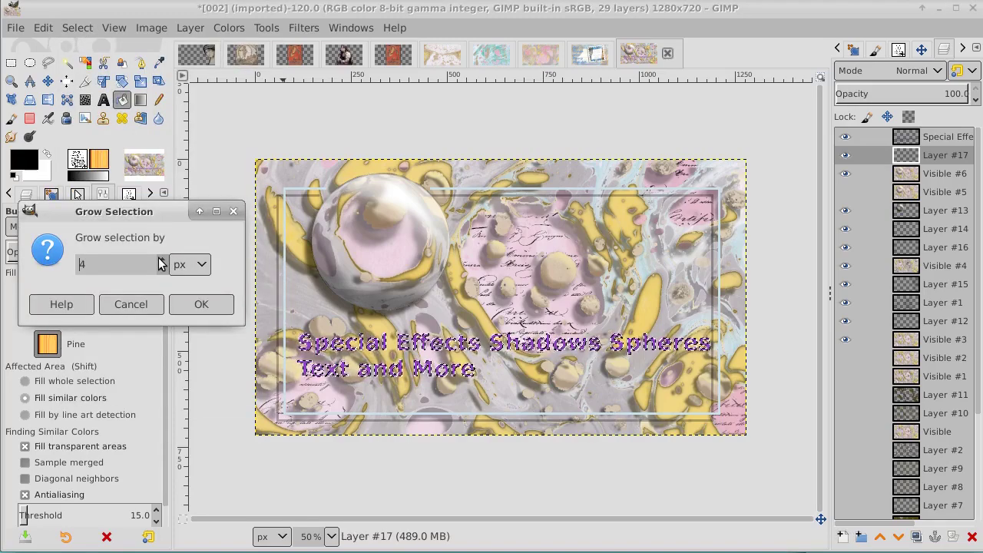
left_click(194, 303)
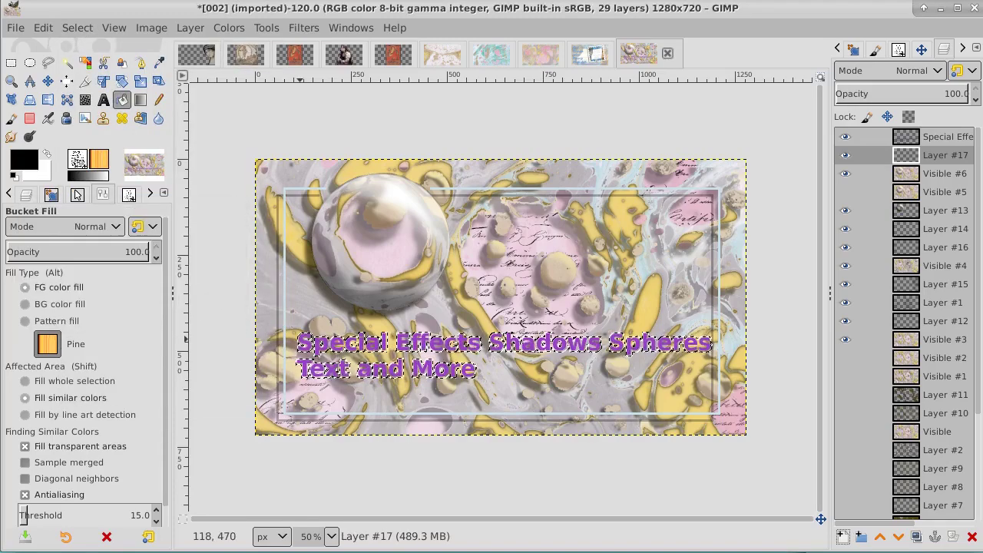
left_click(303, 344)
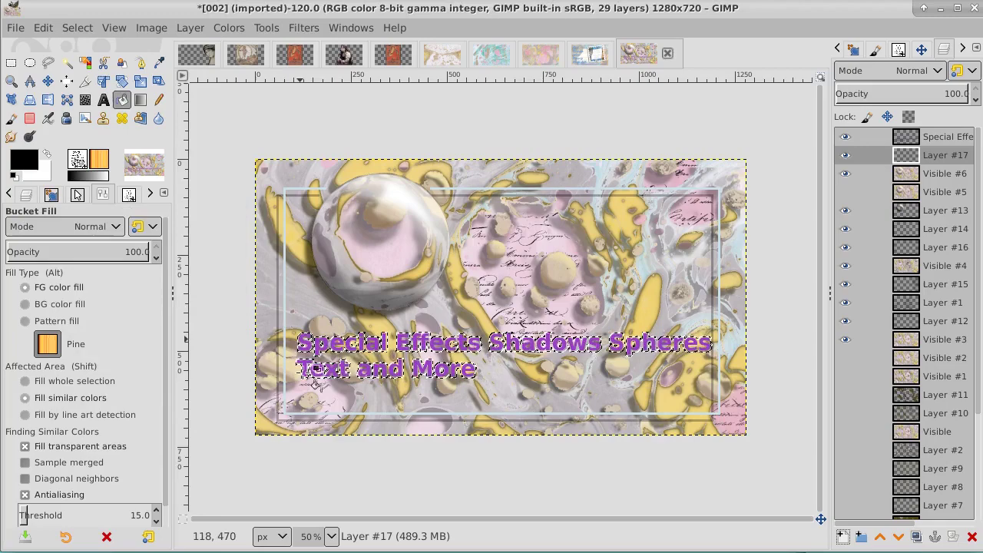
Step: Clear the selection and invert Layer #17 so the black outline turns white
left_click(77, 27)
left_click(98, 68)
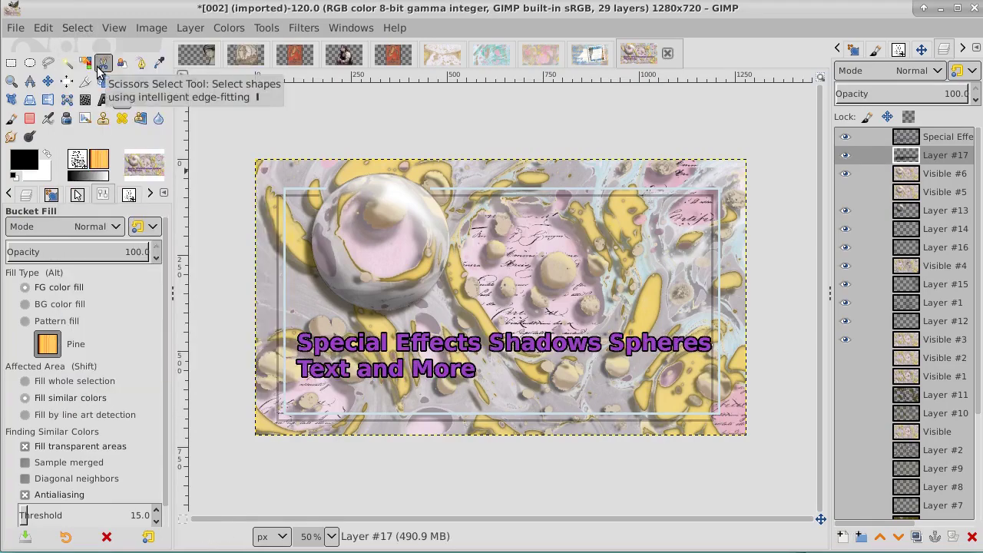
left_click(954, 159)
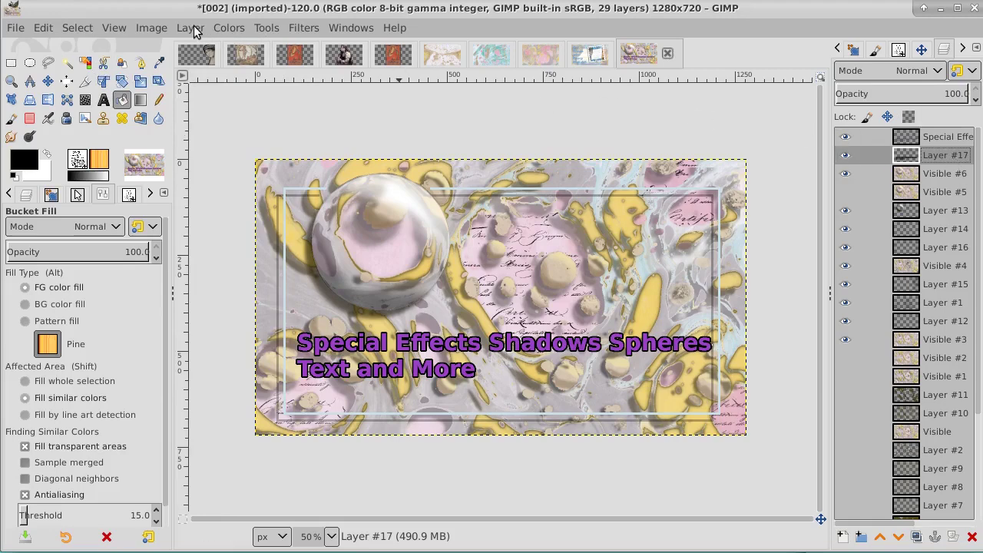
left_click(234, 29)
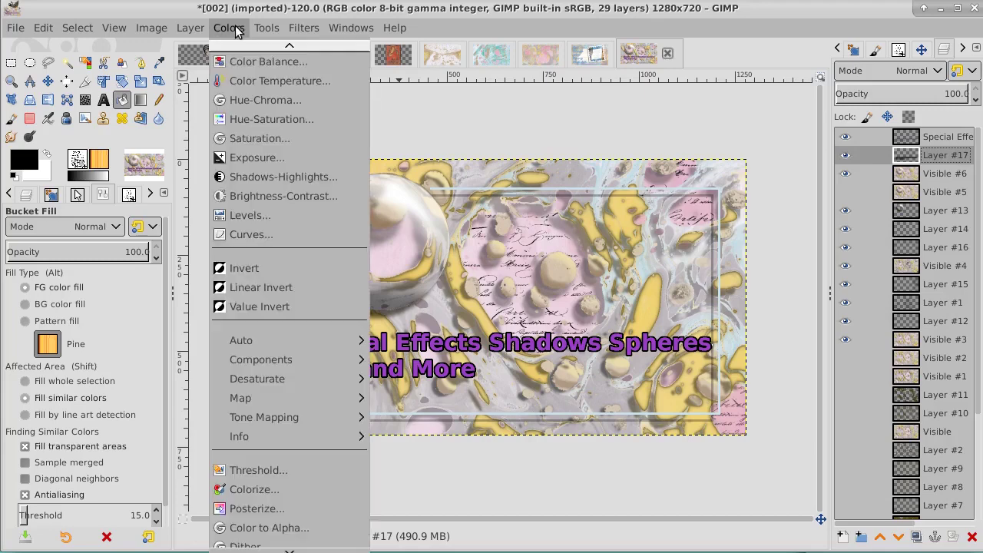
left_click(243, 269)
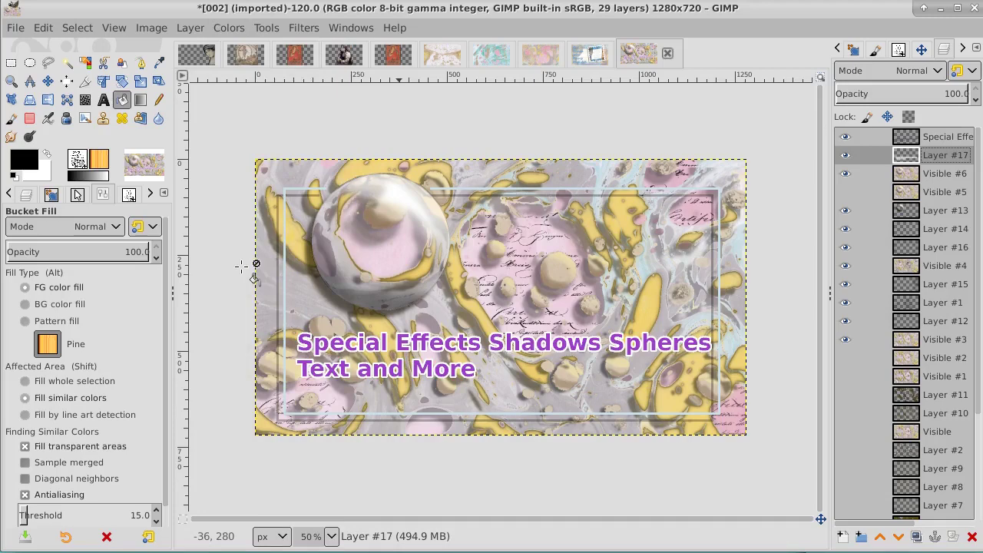
Step: Apply a Gaussian Blur of size 3.5 to Layer #17's outline, then make the caption text layer active
left_click(304, 29)
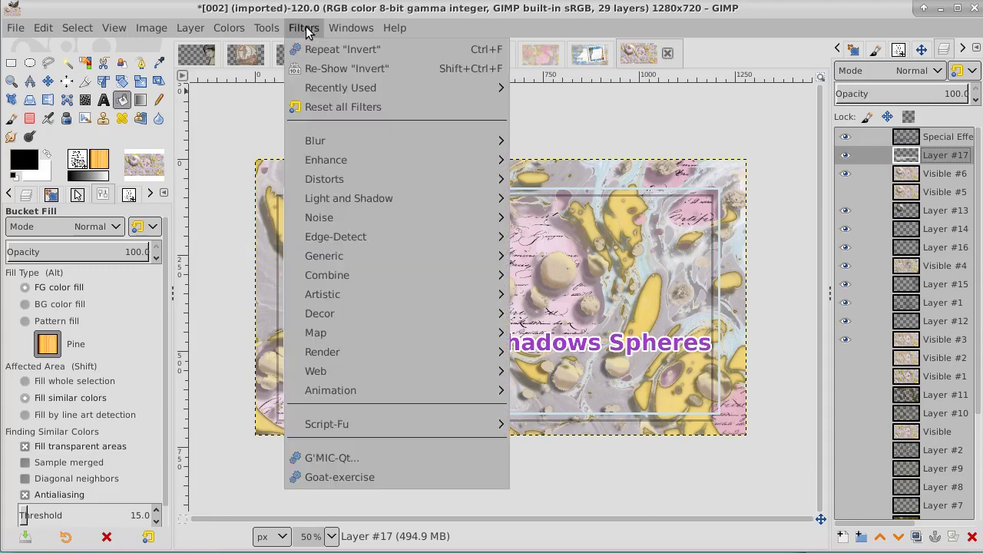
mouse_move(507, 140)
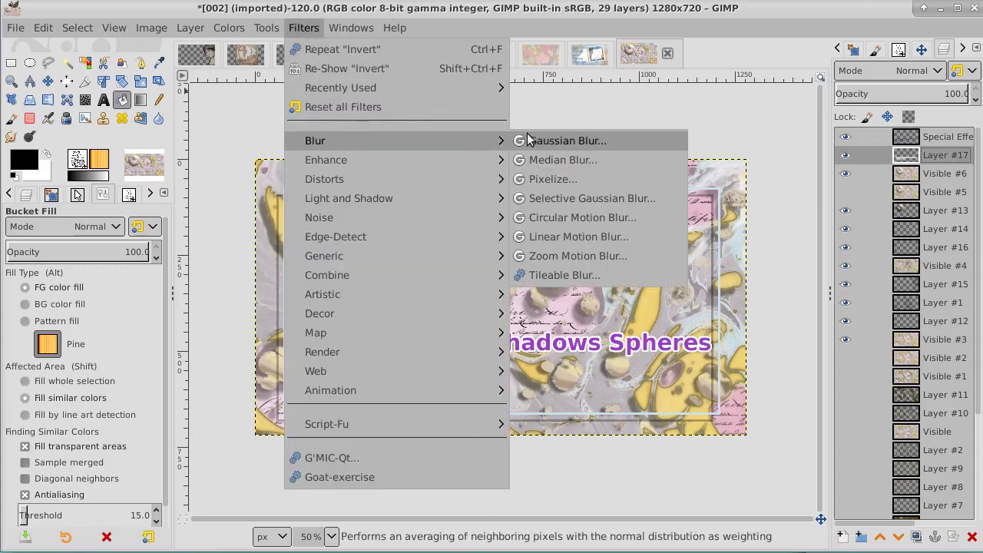
left_click(543, 137)
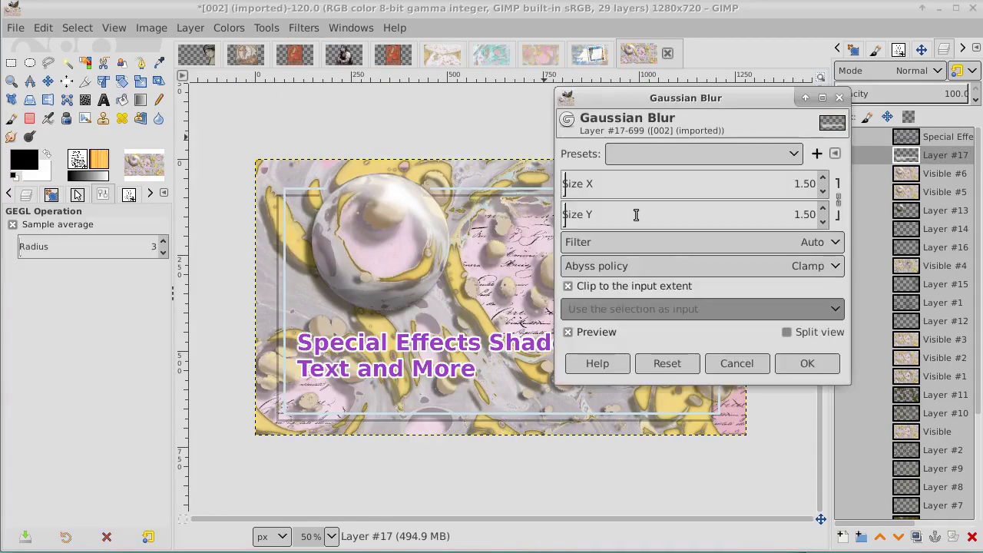
left_click(822, 178)
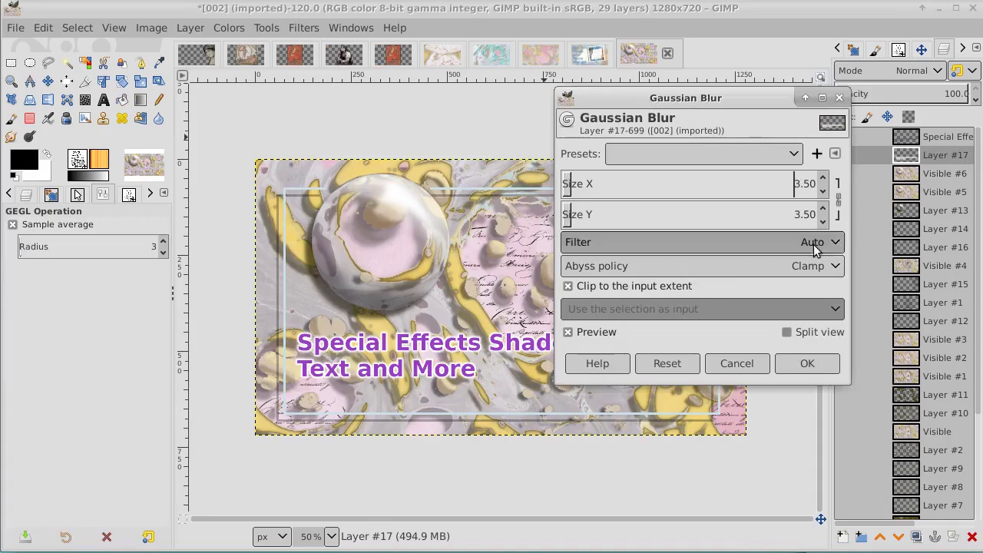
left_click(806, 365)
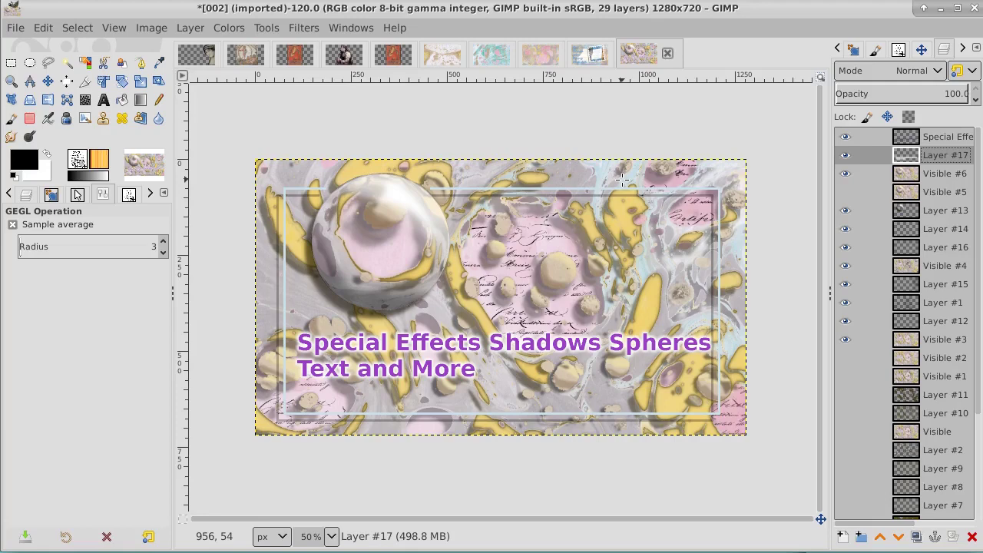
left_click(952, 143)
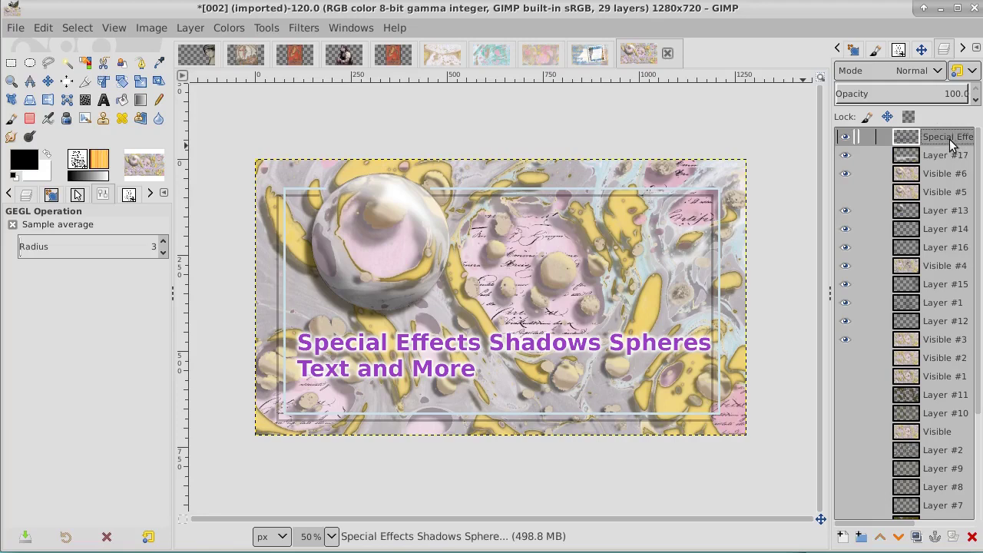
Step: Create a merged Visible #7 layer from everything visible with New from Visible
right_click(950, 142)
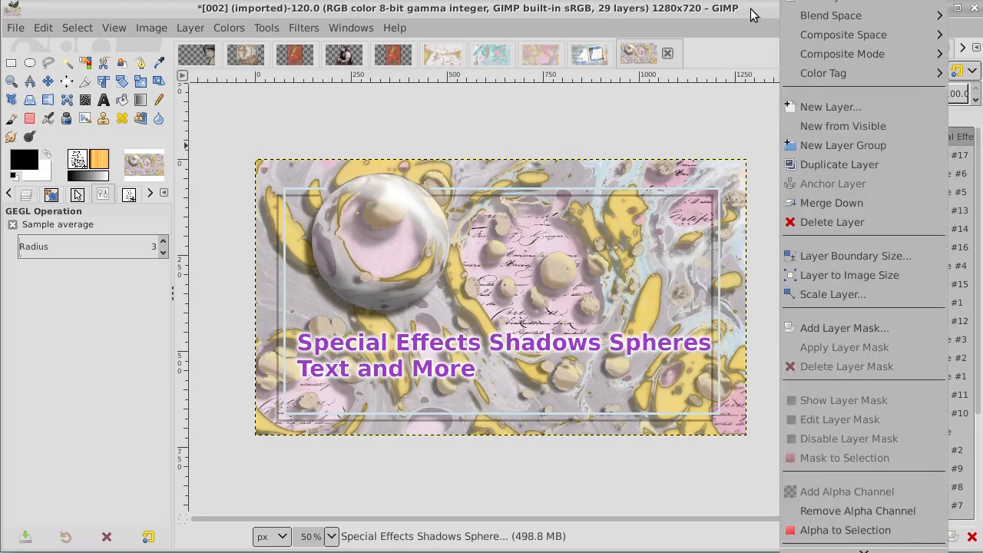
key("Escape")
right_click(938, 140)
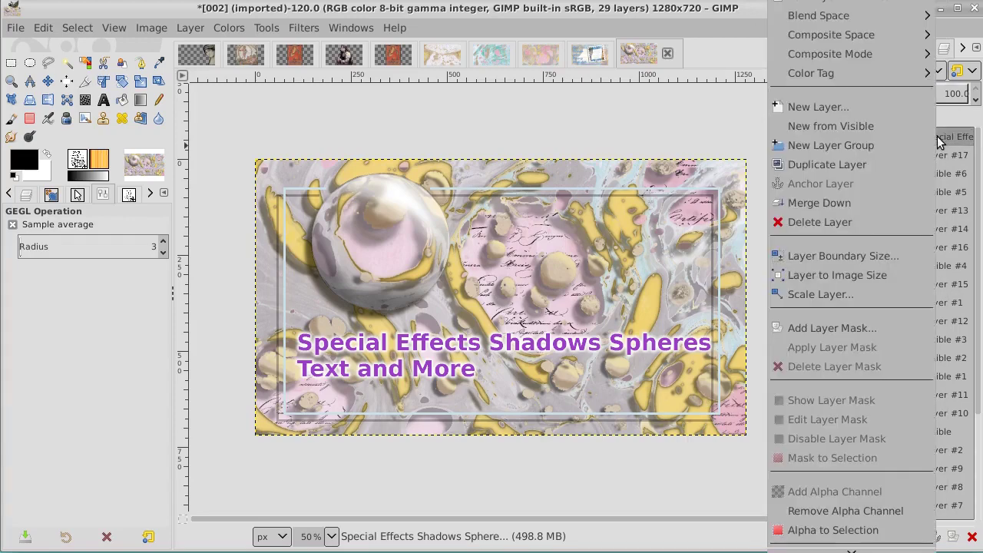
left_click(843, 125)
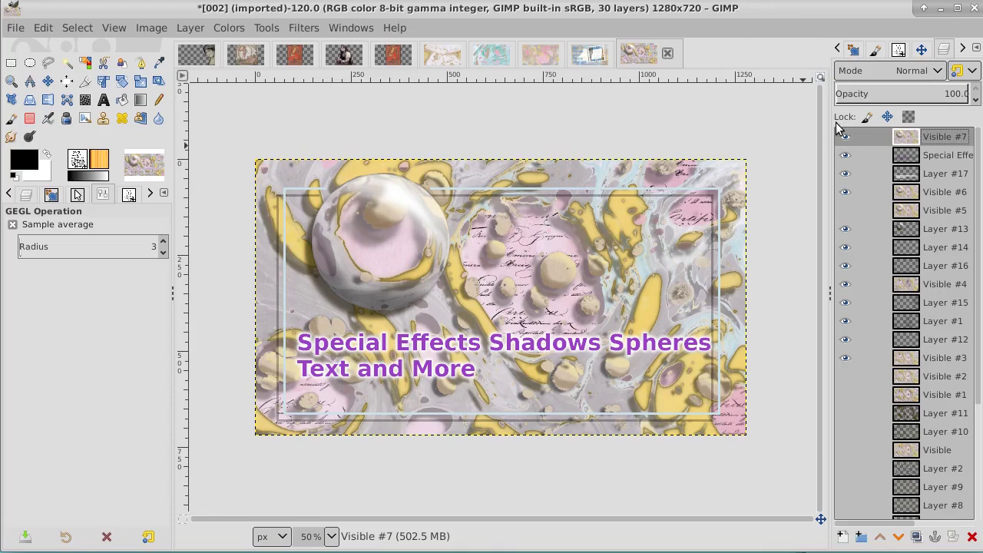
Step: In Export Image As, name the file Special-effects-shadows-spheres.jpg
left_click(13, 29)
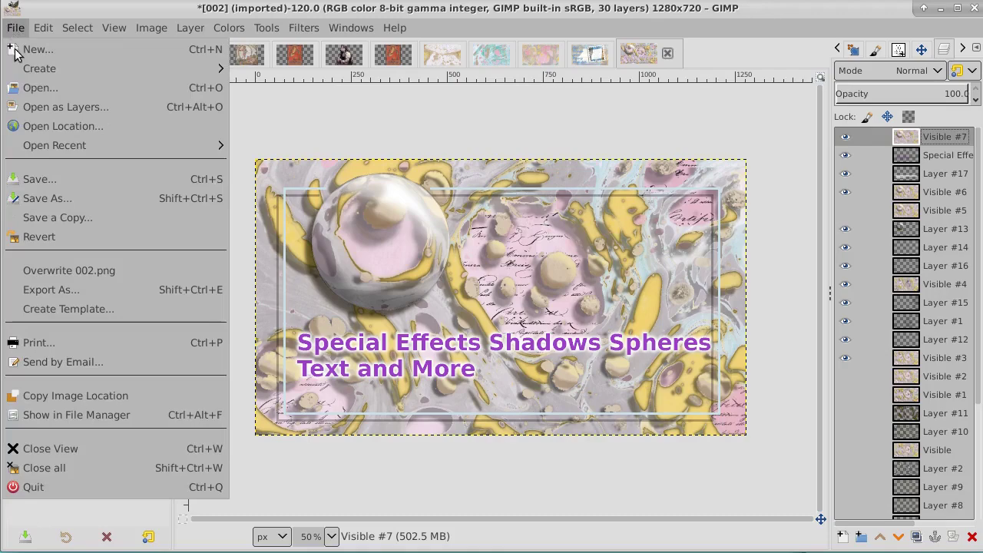
left_click(84, 289)
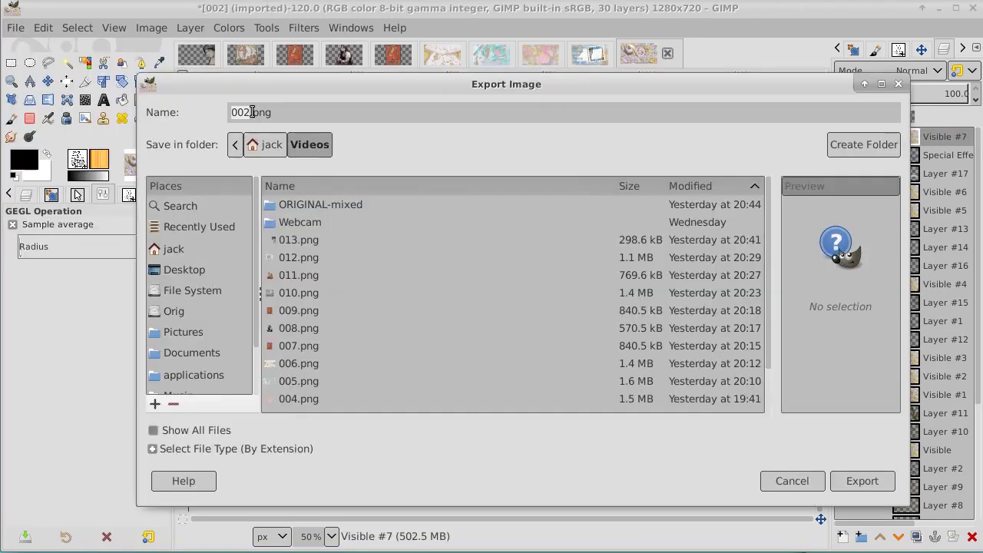
left_click_drag(312, 89, 374, 403)
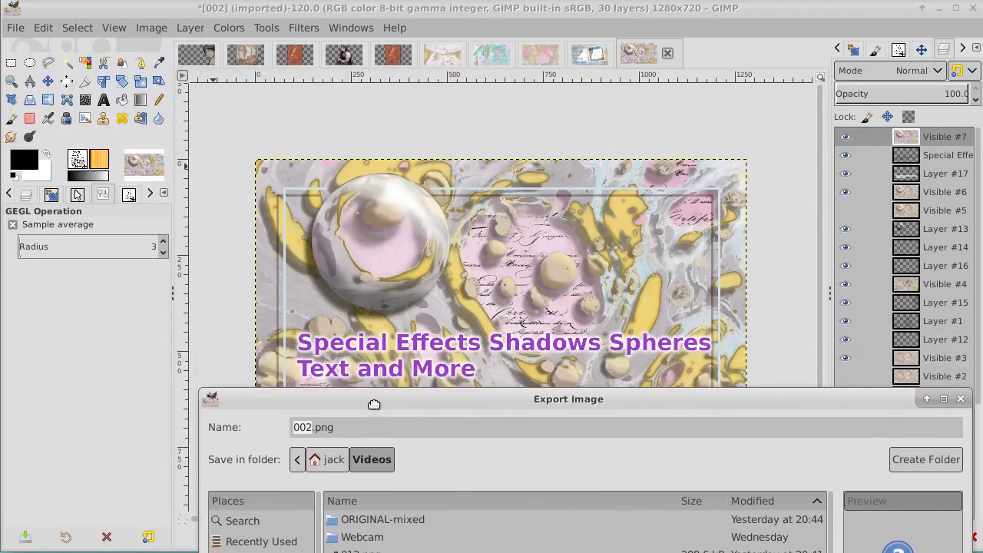
left_click(336, 427)
key("ctrl+a")
type("Spec")
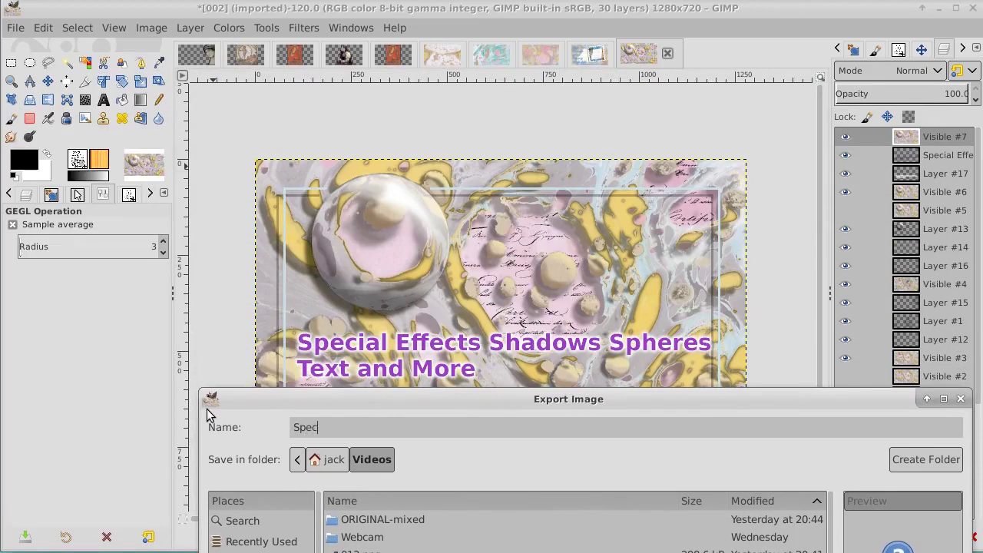
type("ial-effects-shadow")
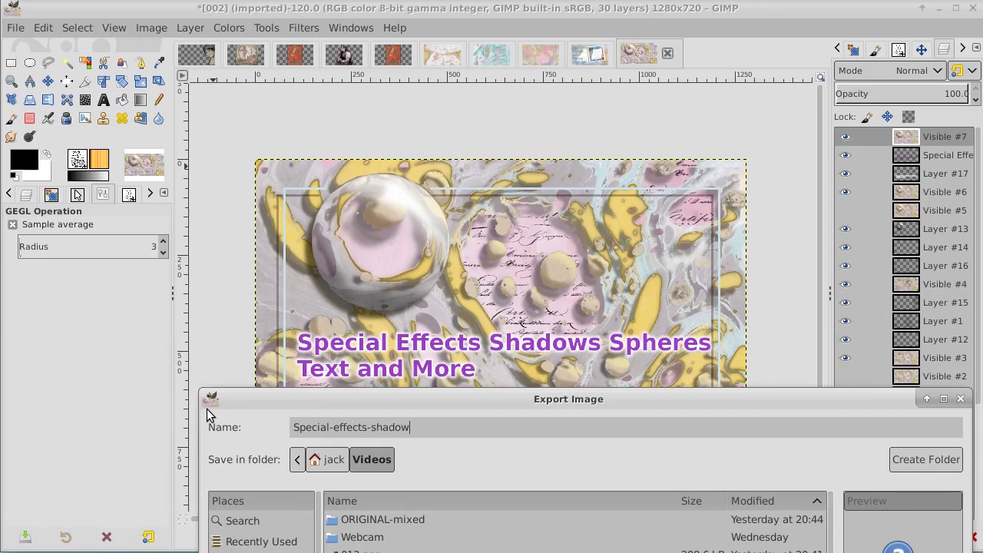
type("s")
type("speres")
type("-")
key("Right")
type("h")
key("End")
type(".jpg")
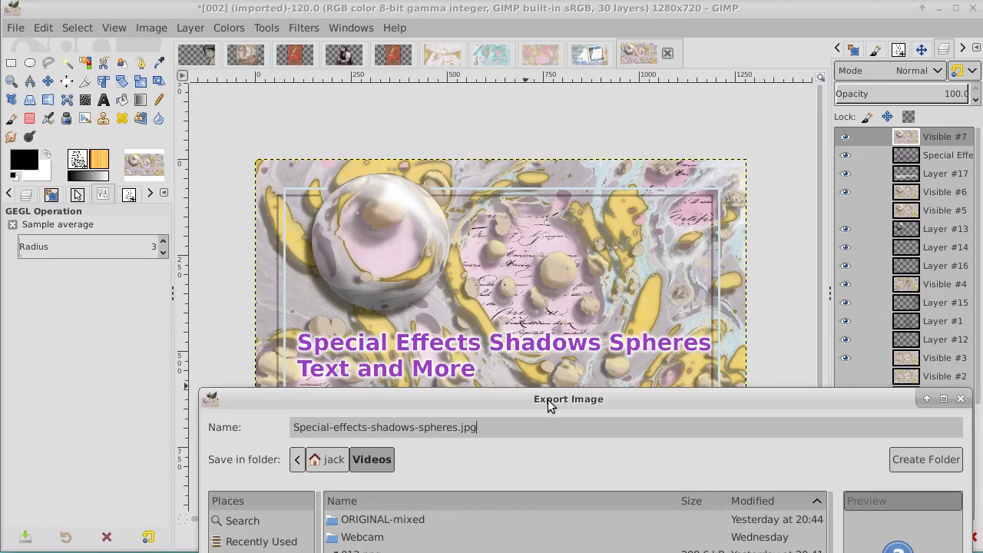
Step: Export the image to the Videos folder as a JPEG at quality 90
left_click_drag(548, 400, 475, 85)
left_click(848, 479)
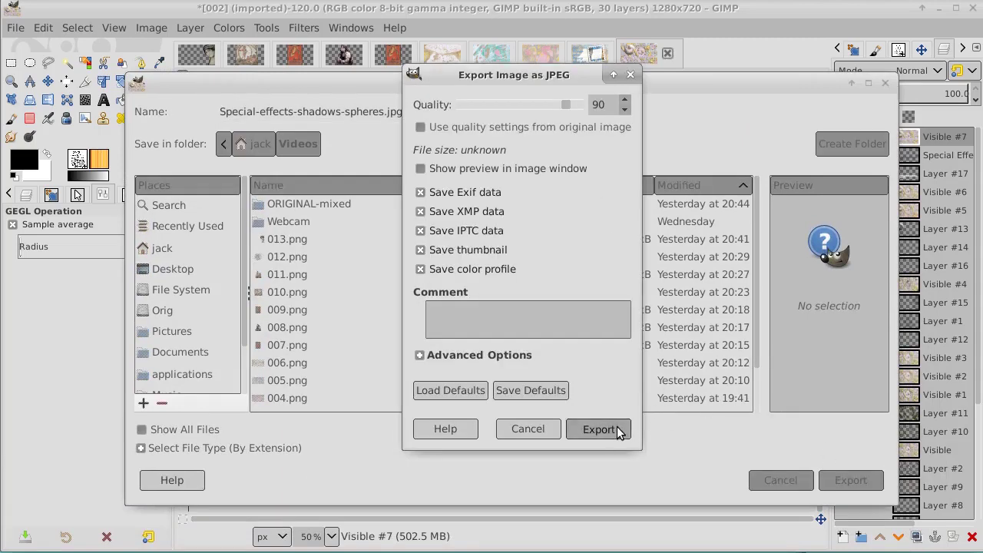
left_click(616, 426)
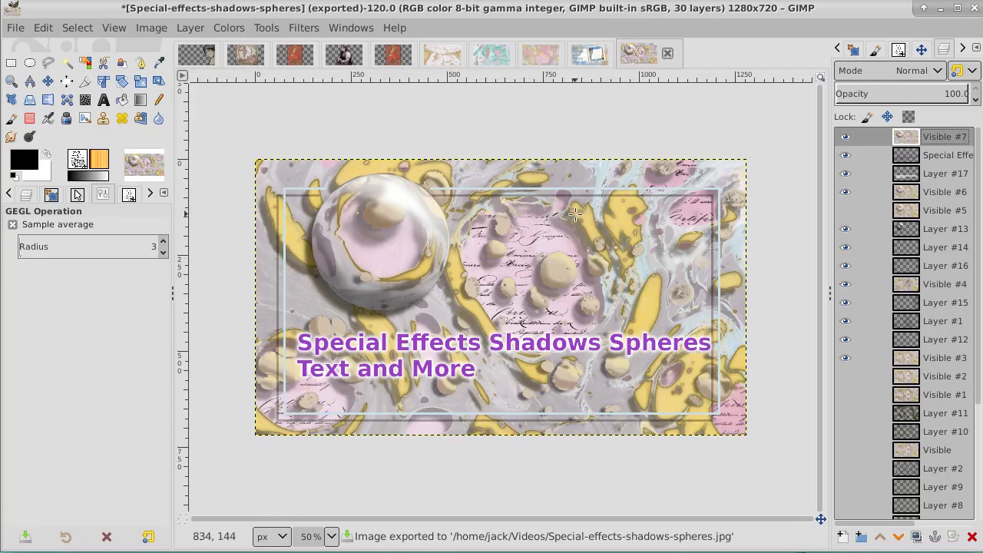